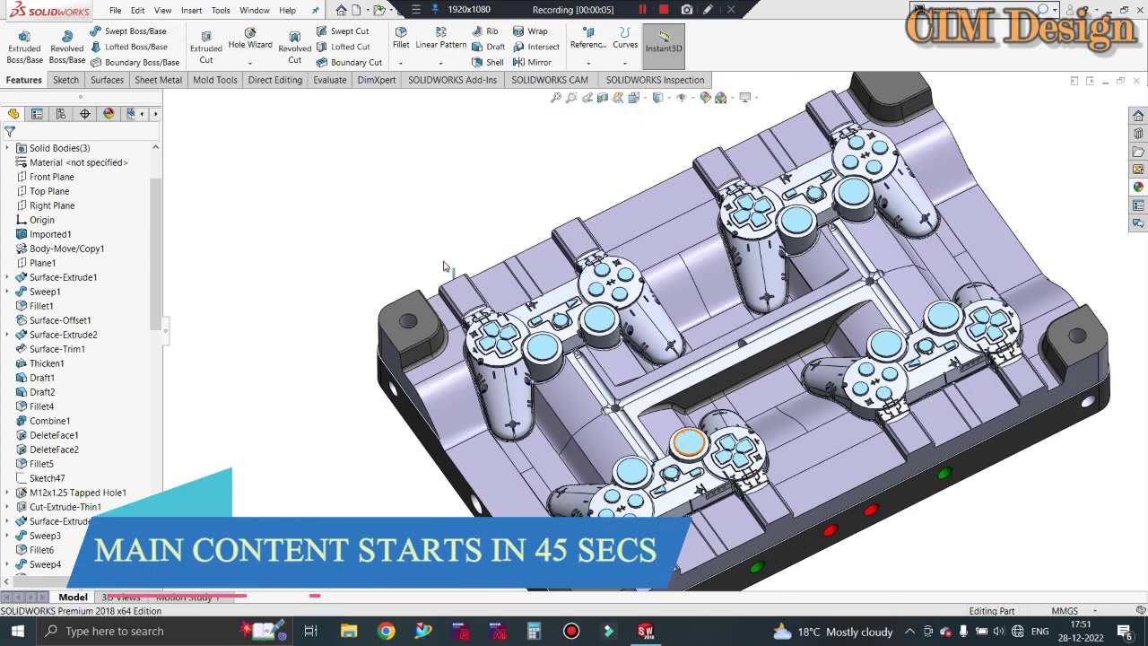
# - Zoom around the four-cavity controller mold, then set its display style to Wireframe
pyautogui.scroll(-8, 502, 296)
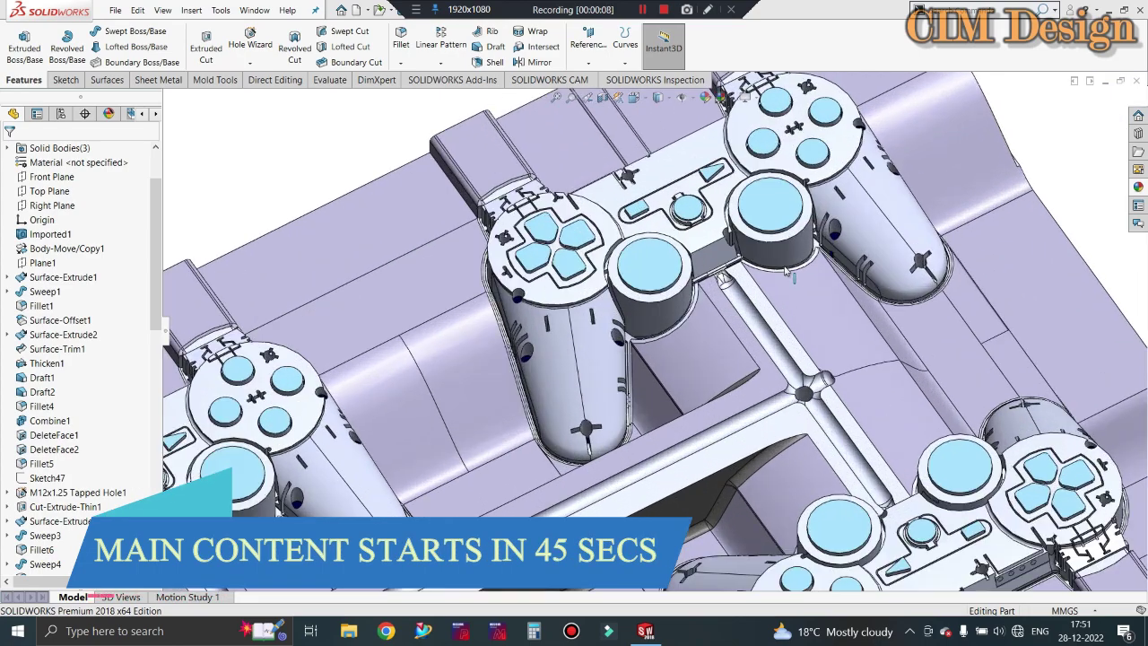
pyautogui.scroll(6, 789, 269)
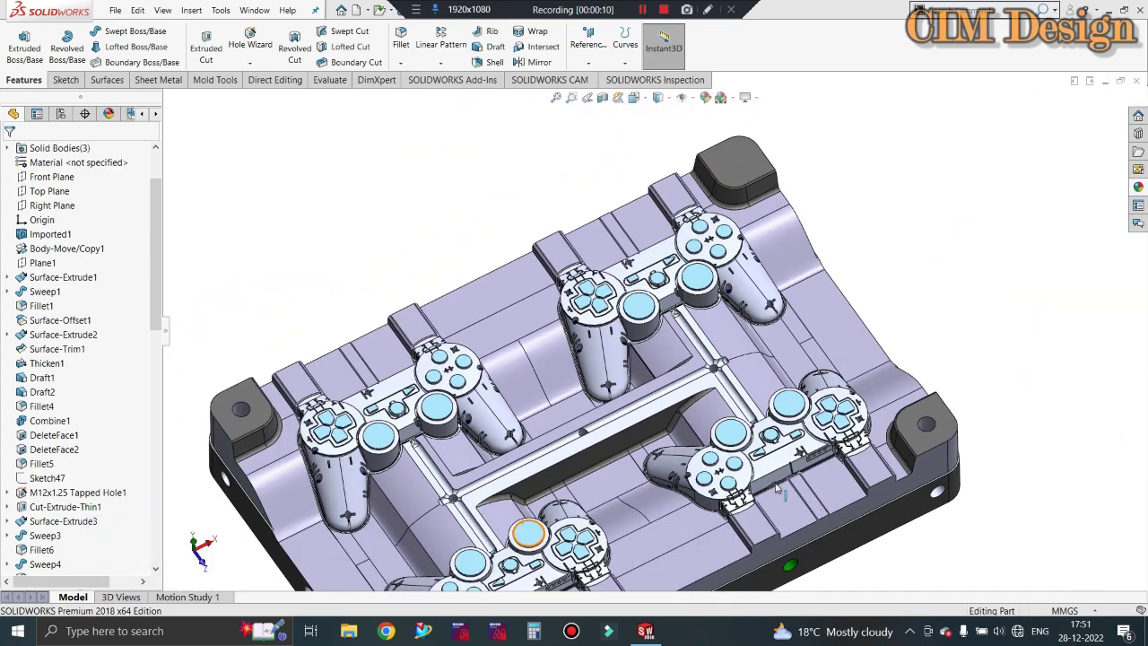
pyautogui.scroll(-5, 778, 487)
pyautogui.scroll(2, 908, 312)
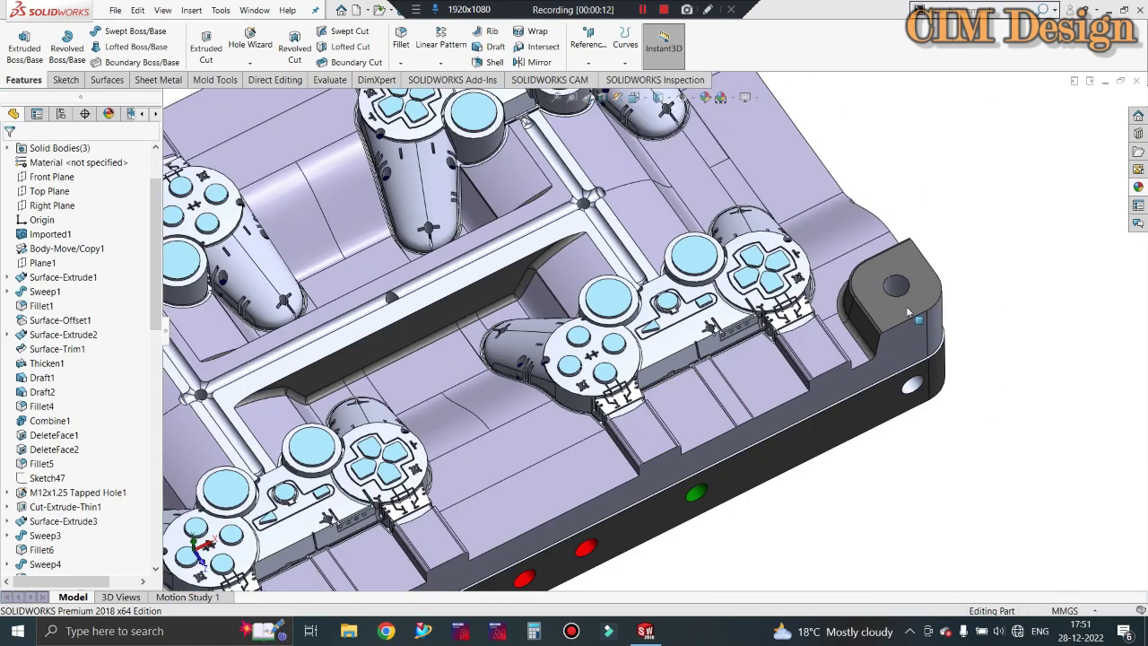
pyautogui.scroll(3, 908, 312)
pyautogui.scroll(-1, 908, 312)
pyautogui.scroll(-2, 451, 453)
pyautogui.scroll(-2, 438, 447)
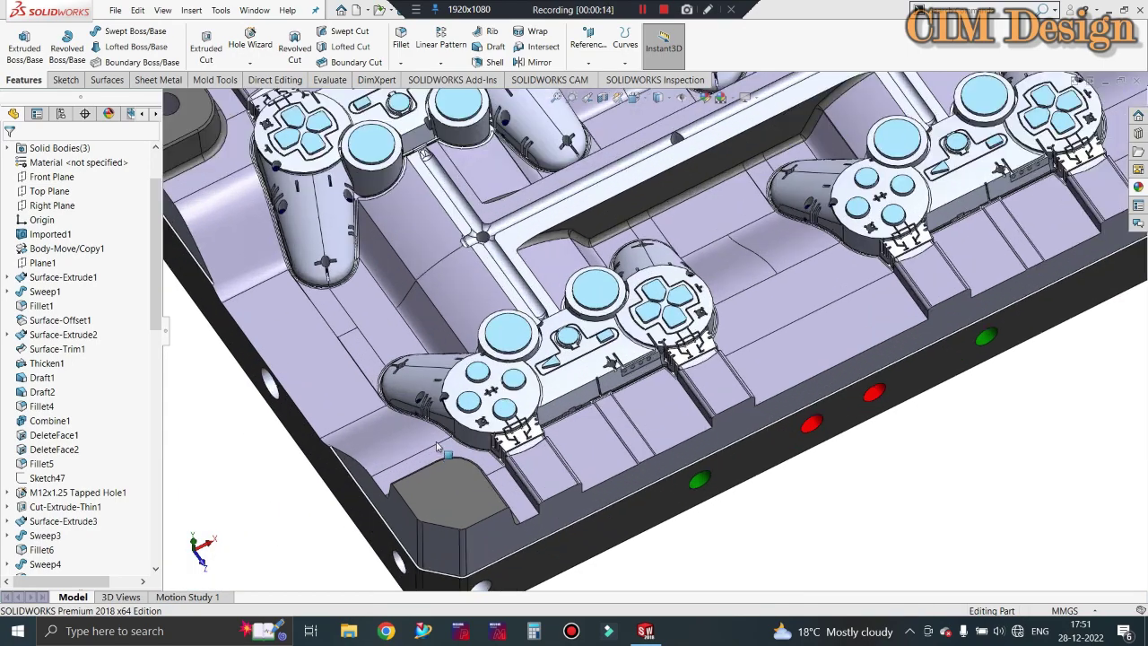
pyautogui.scroll(2, 439, 447)
pyautogui.scroll(2, 466, 439)
pyautogui.scroll(2, 538, 422)
pyautogui.scroll(2, 619, 394)
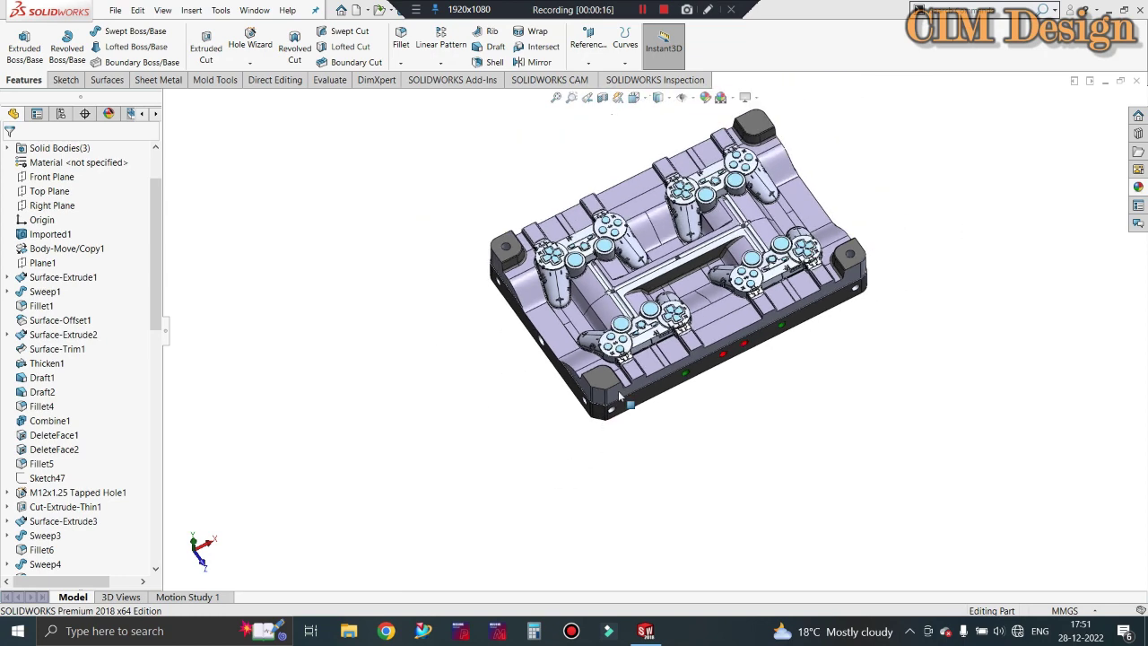
pyautogui.scroll(-3, 746, 200)
pyautogui.scroll(-1, 812, 208)
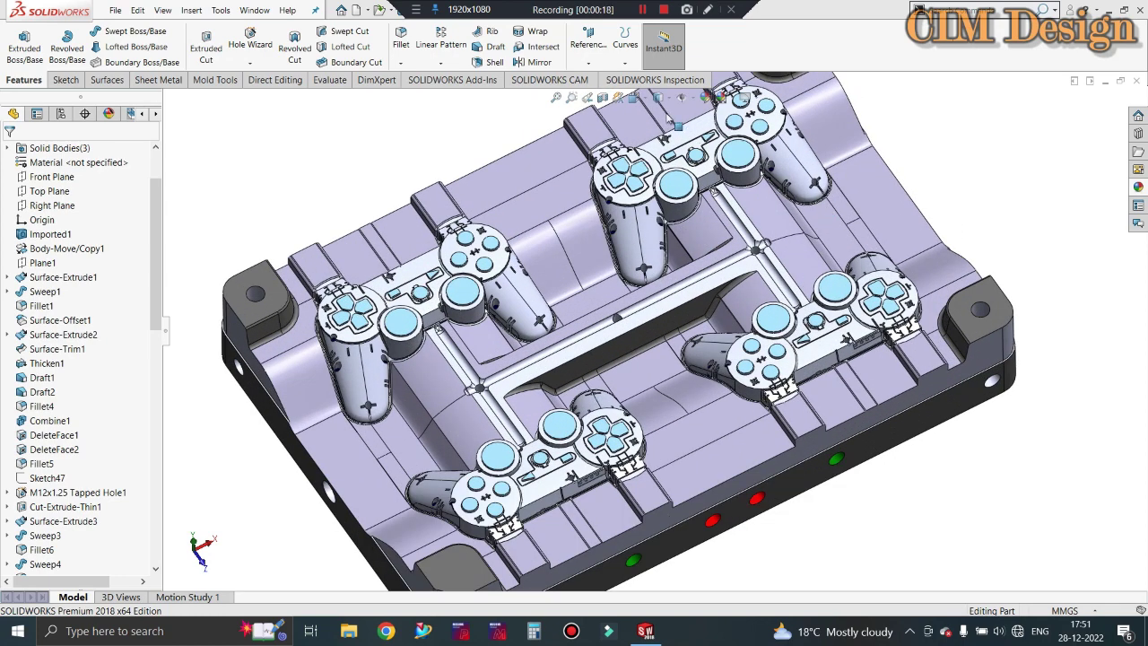
pyautogui.click(659, 99)
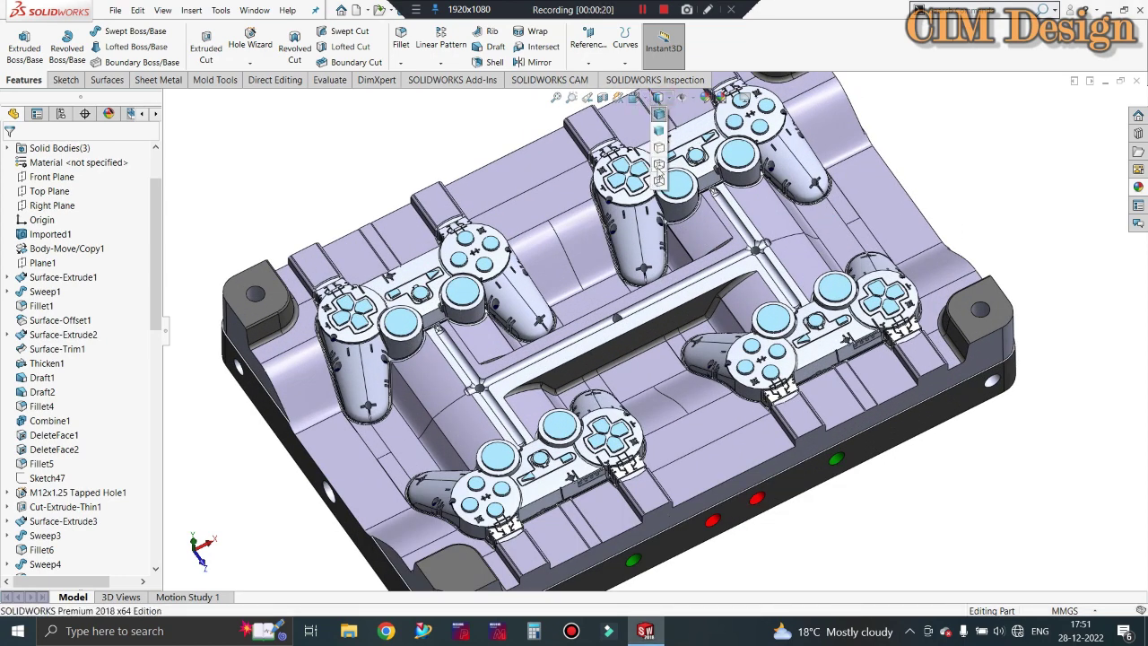
pyautogui.click(659, 182)
# - Fit the wireframe mold in view and orbit it to a more top-down angle
pyautogui.press('f')
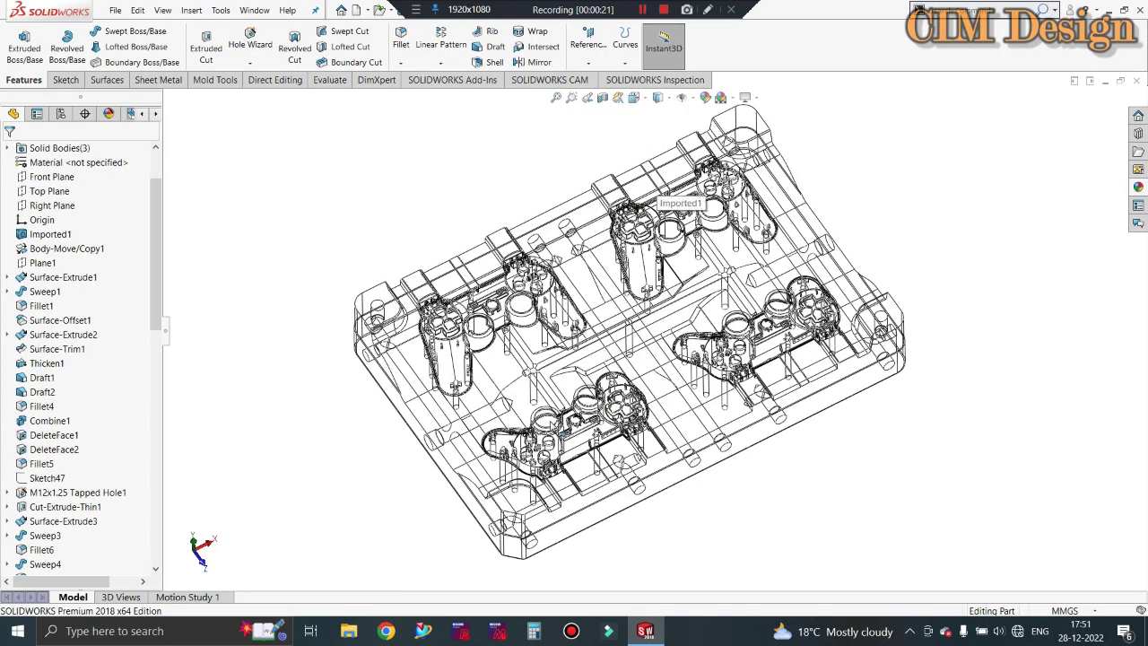
pyautogui.moveTo(663, 184)
pyautogui.mouseDown(button='middle')
pyautogui.moveTo(556, 413)
pyautogui.moveTo(527, 220)
pyautogui.moveTo(697, 152)
pyautogui.moveTo(753, 363)
pyautogui.moveTo(736, 393)
pyautogui.moveTo(778, 332)
pyautogui.mouseUp(button='middle')
pyautogui.moveTo(596, 315); pyautogui.dragTo(632, 260, button='middle')
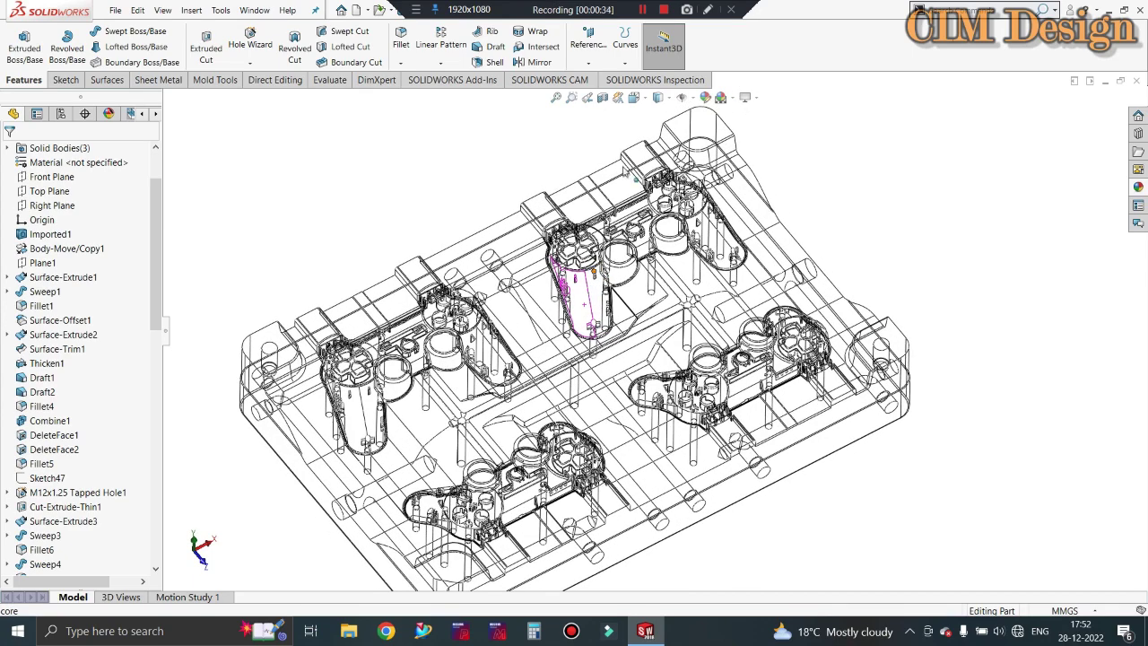
# - Switch the mold to Shaded With Edges and orbit and zoom around it
pyautogui.click(658, 96)
pyautogui.click(659, 115)
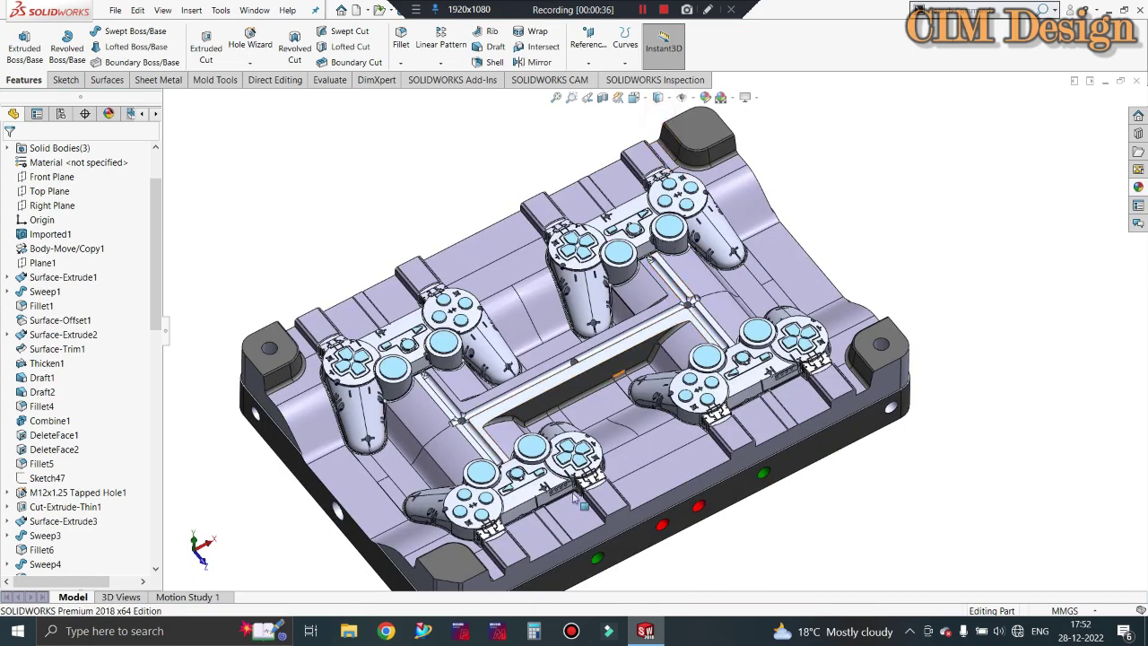
pyautogui.moveTo(617, 365)
pyautogui.mouseDown(button='middle')
pyautogui.moveTo(622, 164)
pyautogui.moveTo(638, 433)
pyautogui.mouseUp(button='middle')
pyautogui.scroll(-1, 686, 341)
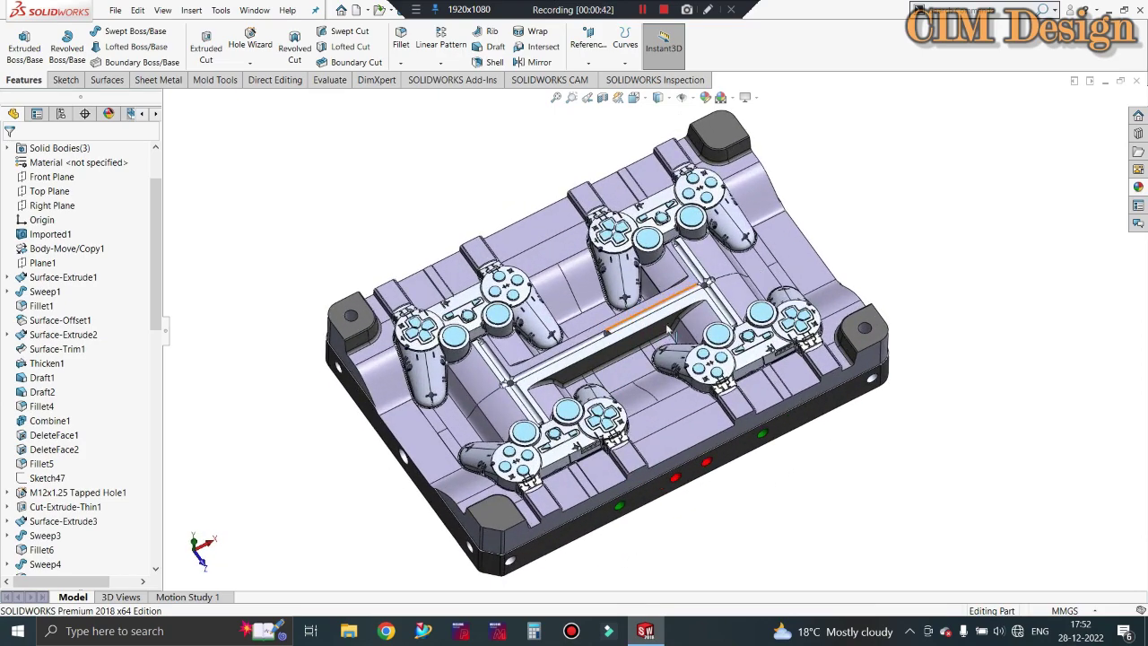
pyautogui.scroll(-2, 690, 339)
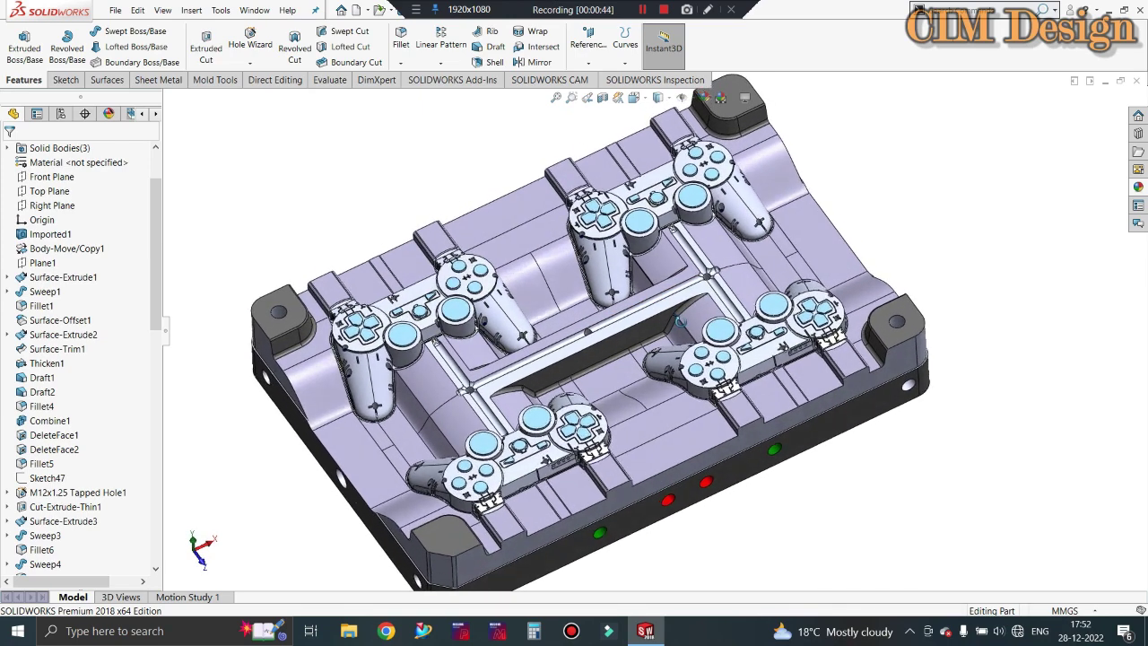
pyautogui.moveTo(526, 243); pyautogui.dragTo(711, 310, button='middle')
pyautogui.moveTo(787, 312)
pyautogui.mouseDown(button='middle')
pyautogui.moveTo(732, 331)
pyautogui.moveTo(663, 333)
pyautogui.moveTo(678, 326)
pyautogui.moveTo(590, 260)
pyautogui.mouseUp(button='middle')
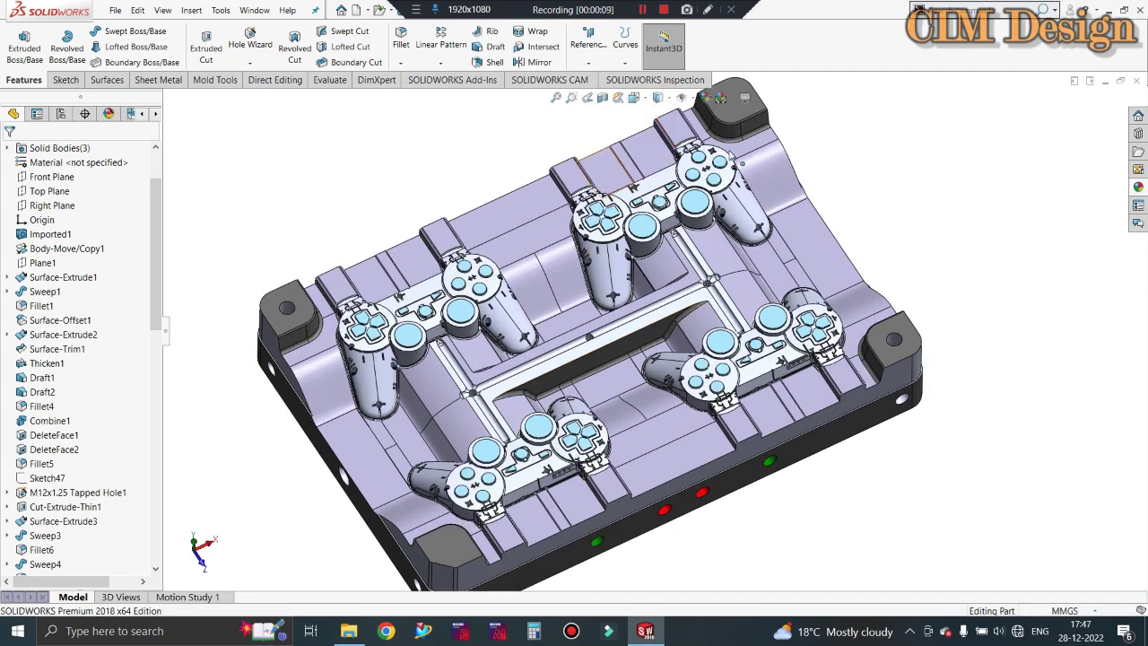
pyautogui.click(658, 97)
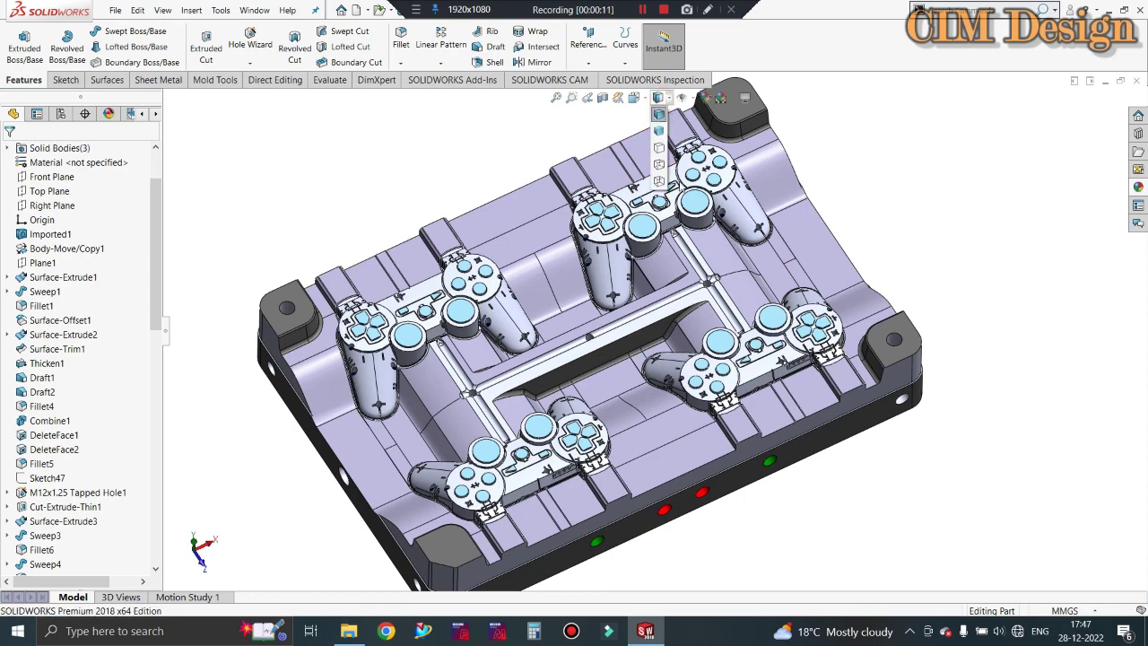
pyautogui.click(661, 183)
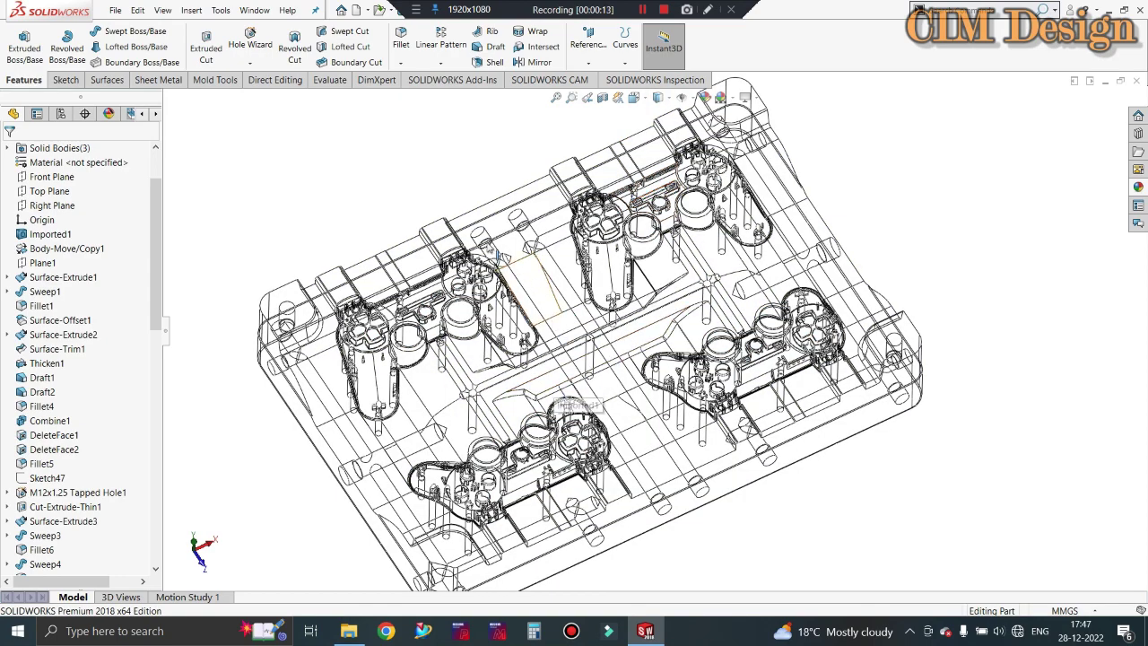
pyautogui.moveTo(547, 395); pyautogui.dragTo(519, 396, button='middle')
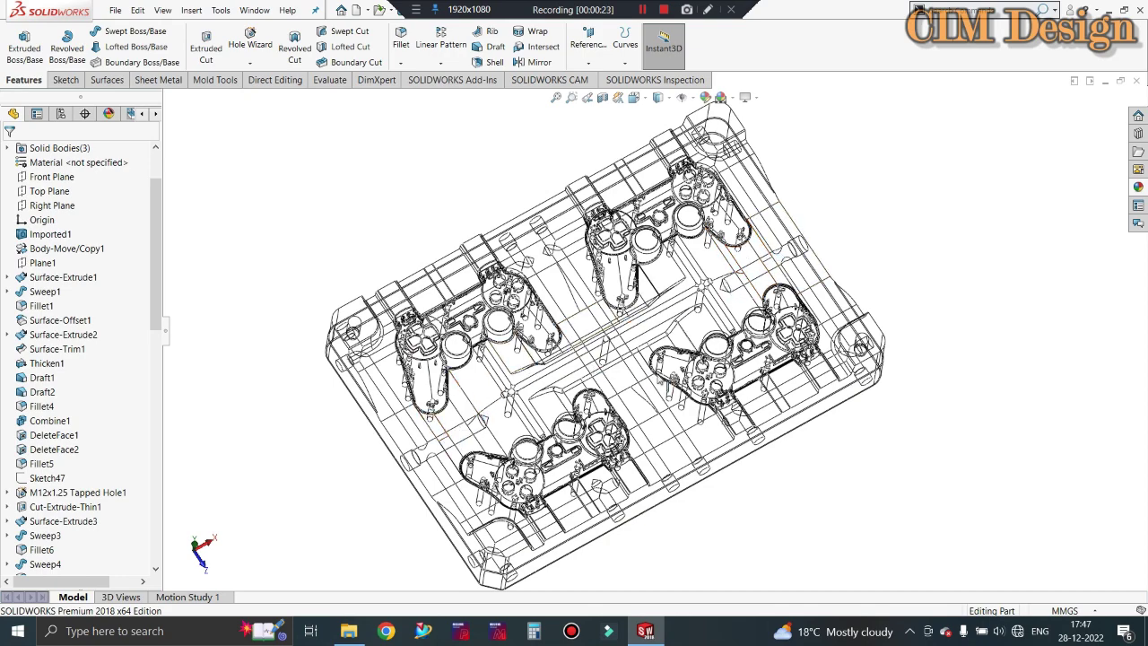
pyautogui.moveTo(671, 410)
pyautogui.mouseDown(button='middle')
pyautogui.moveTo(653, 321)
pyautogui.moveTo(758, 377)
pyautogui.mouseUp(button='middle')
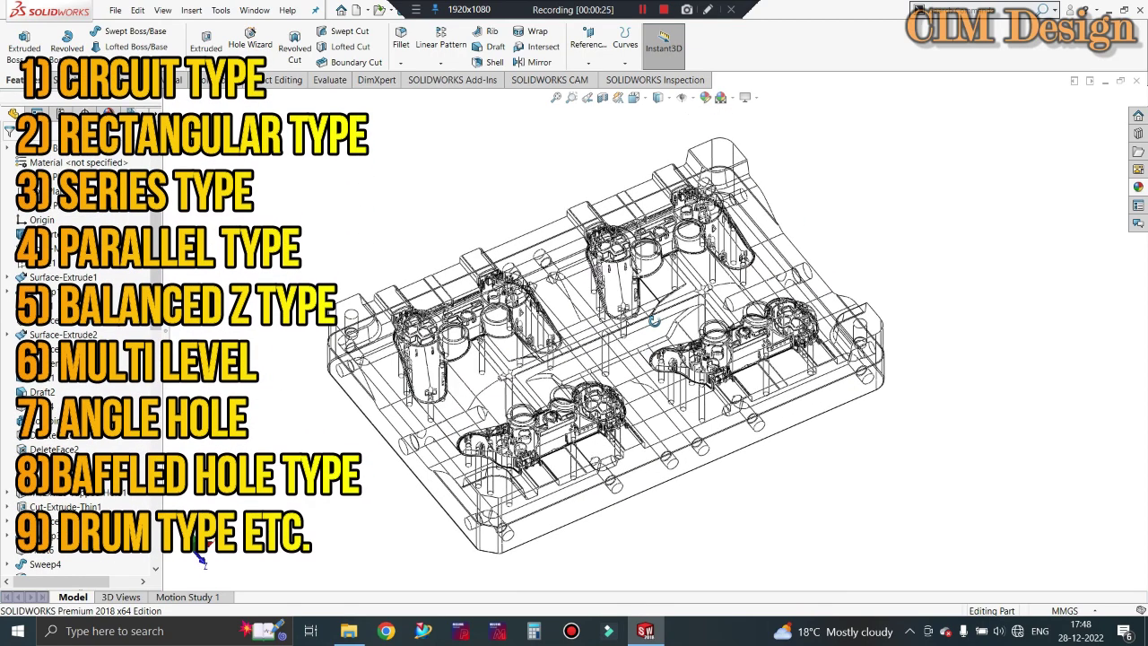
pyautogui.scroll(-2, 745, 390)
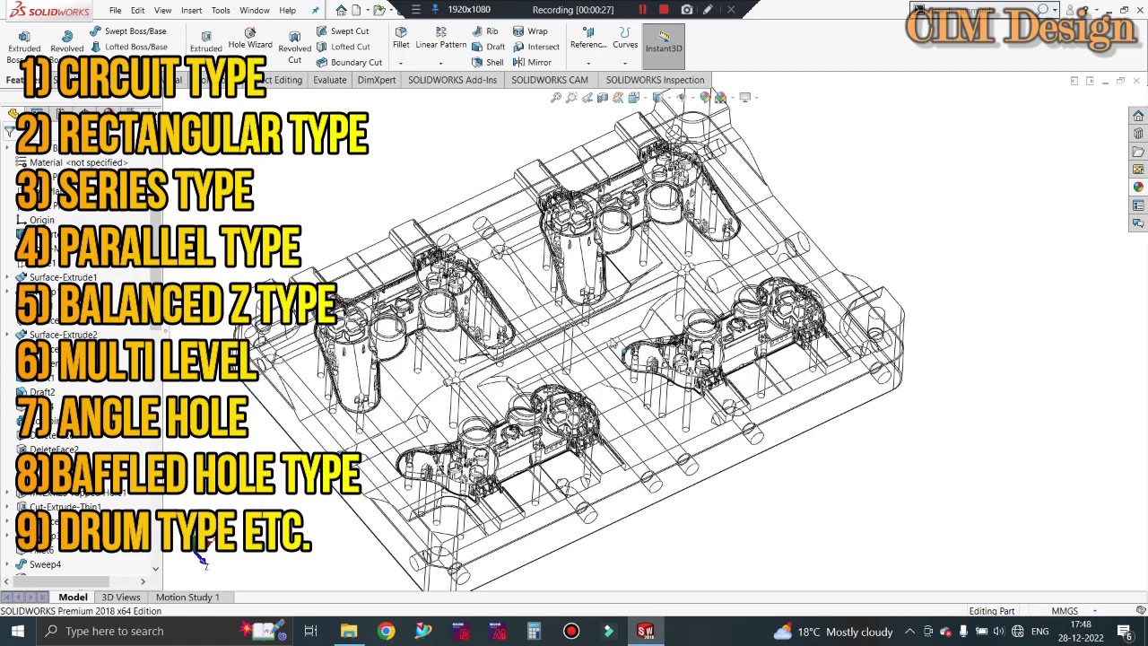
pyautogui.moveTo(612, 344)
pyautogui.mouseDown(button='middle')
pyautogui.moveTo(627, 341)
pyautogui.moveTo(573, 325)
pyautogui.mouseUp(button='middle')
pyautogui.scroll(2, 640, 336)
pyautogui.scroll(-2, 639, 336)
pyautogui.scroll(3, 638, 334)
pyautogui.scroll(-4, 564, 321)
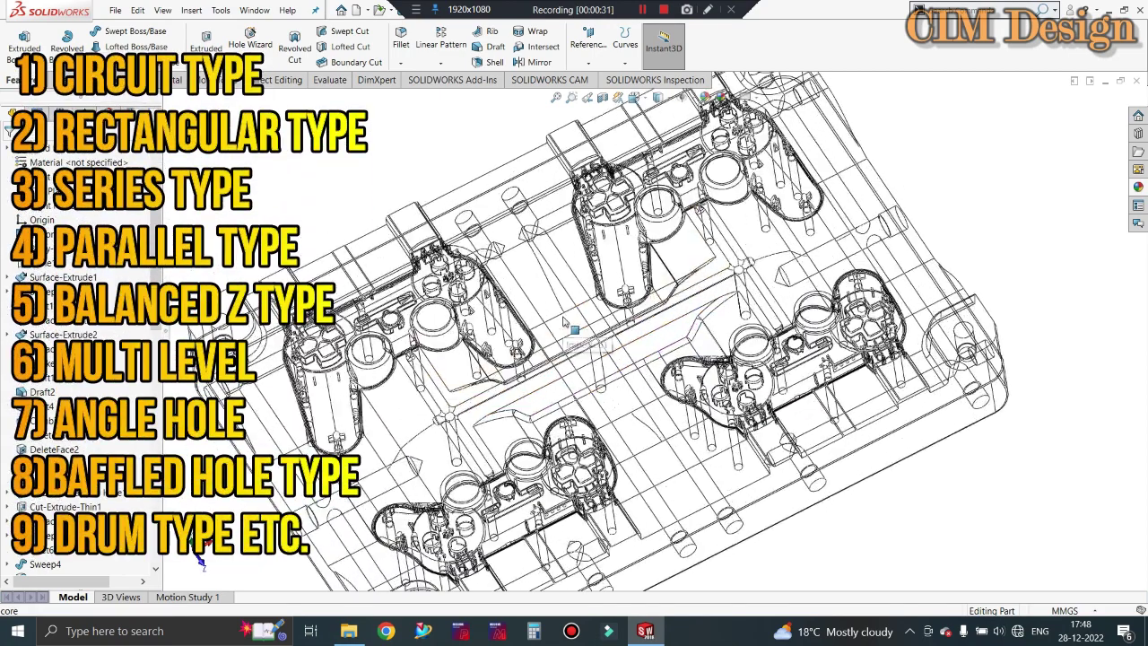
pyautogui.scroll(2, 565, 246)
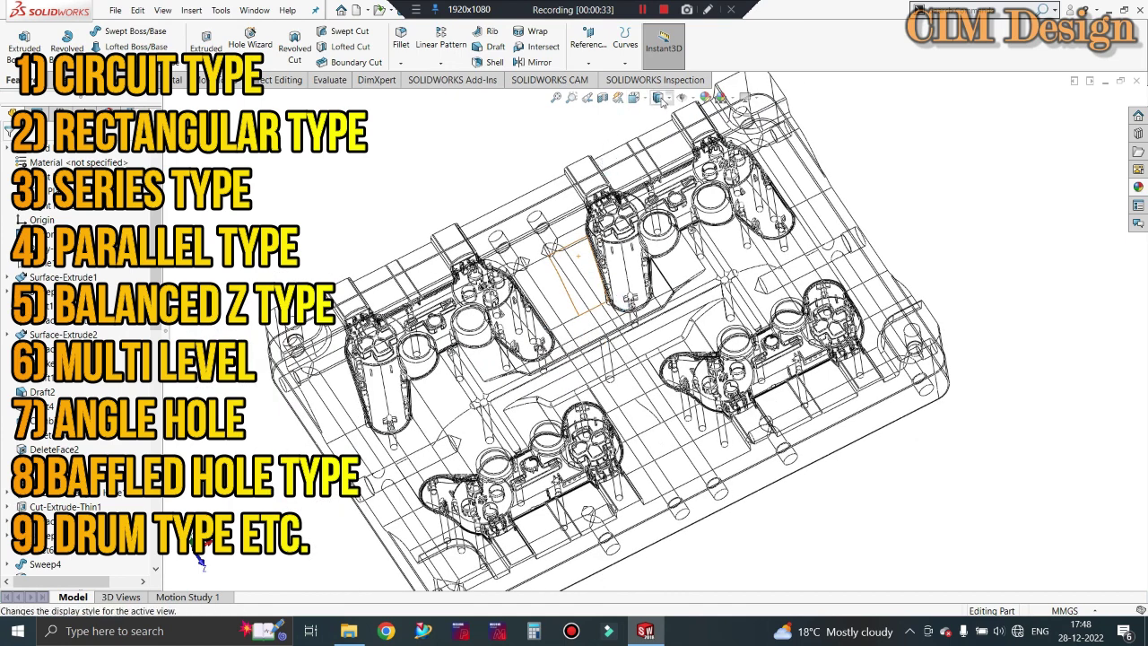
pyautogui.click(658, 96)
pyautogui.click(658, 115)
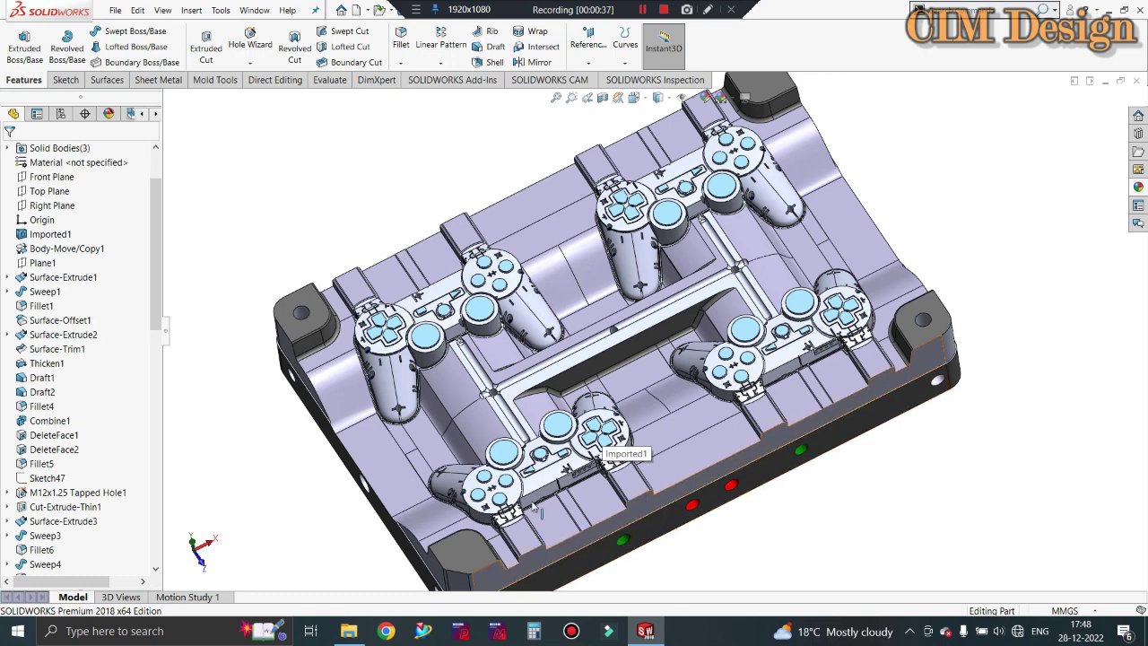
pyautogui.click(658, 97)
pyautogui.click(659, 180)
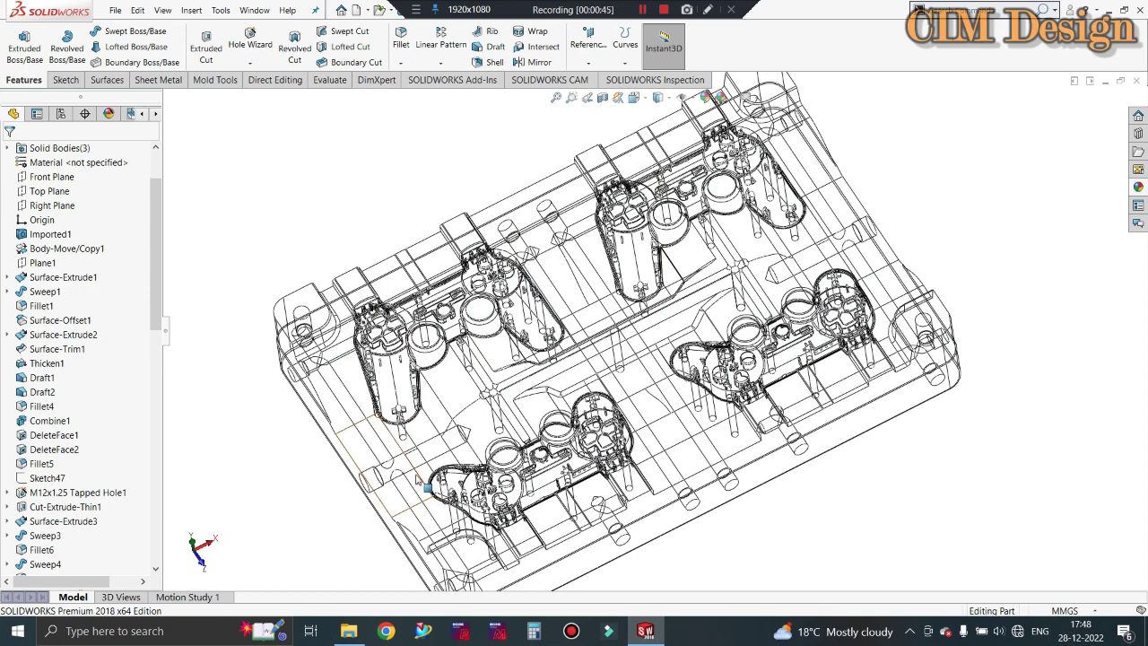
pyautogui.scroll(-3, 421, 484)
pyautogui.scroll(3, 426, 426)
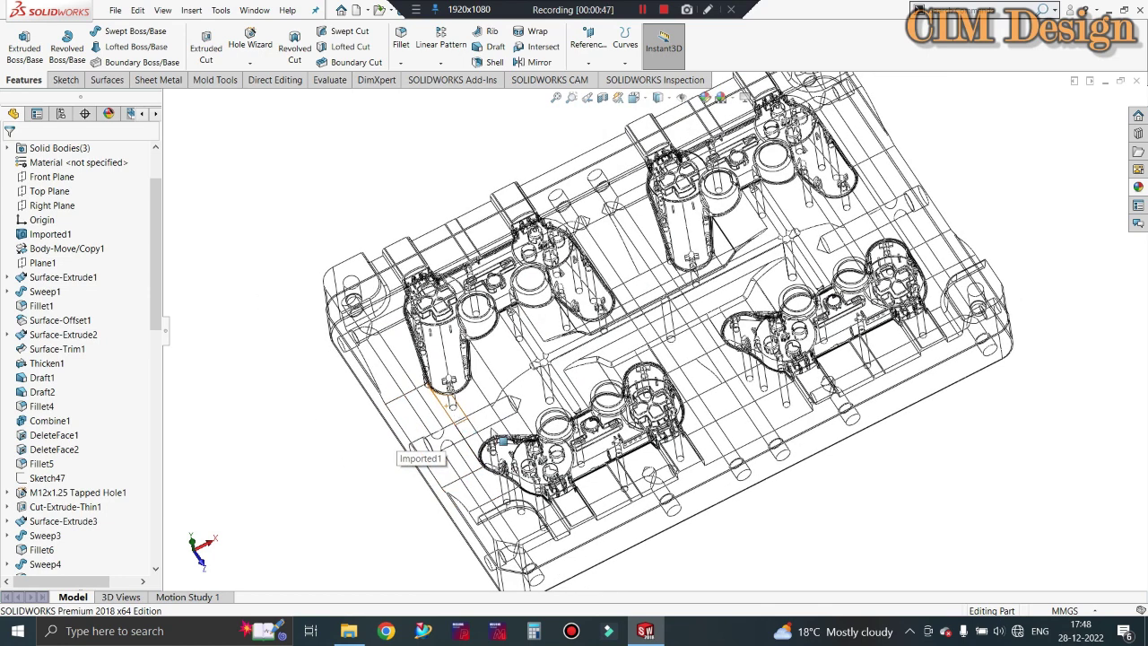
pyautogui.scroll(-2, 852, 314)
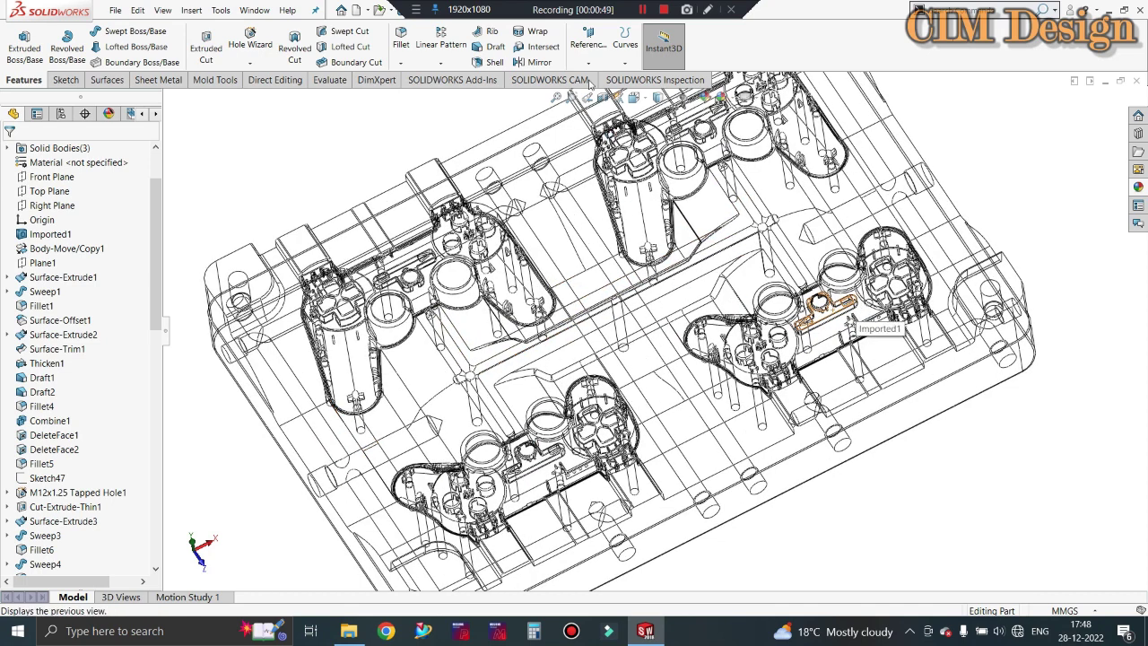
pyautogui.click(658, 96)
pyautogui.click(659, 117)
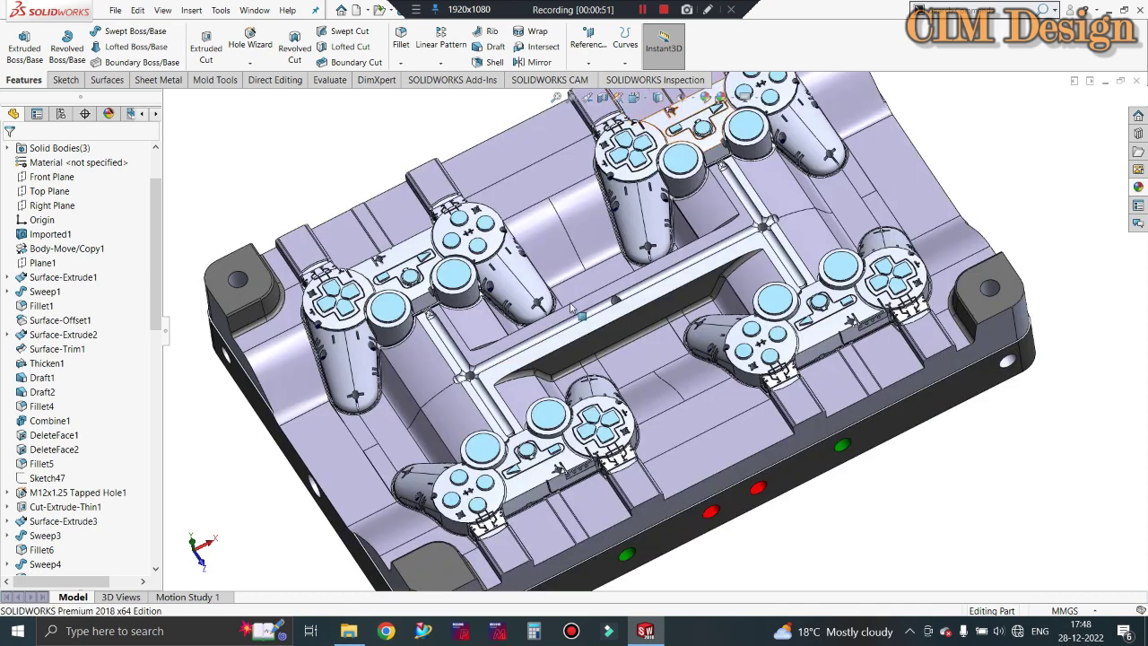
pyautogui.press('f')
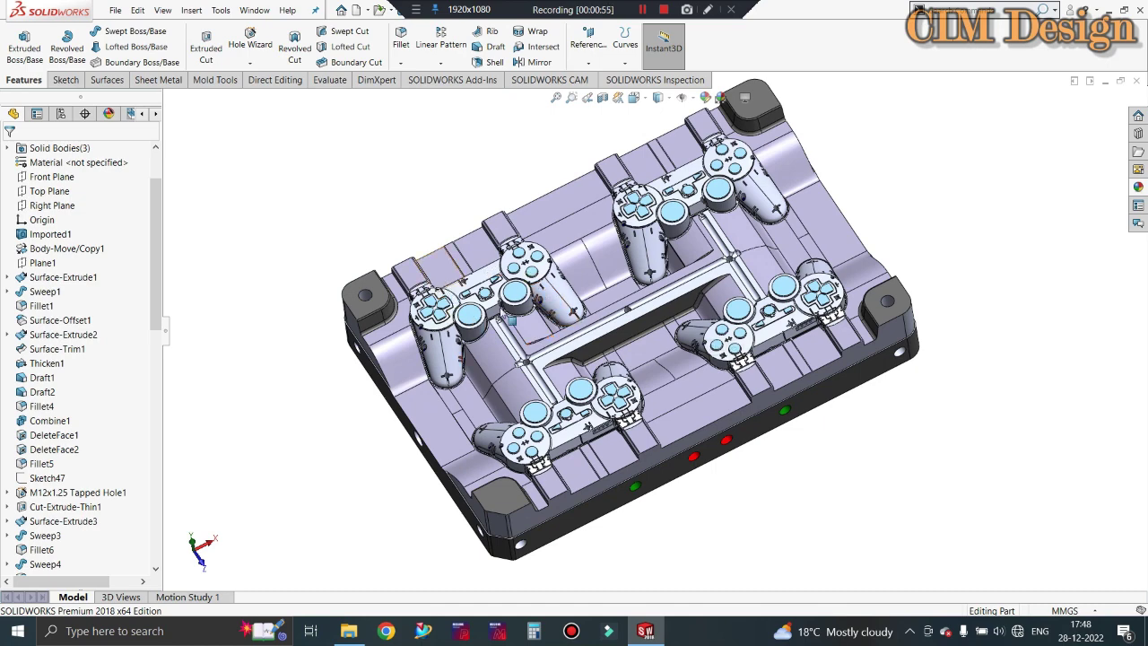
pyautogui.scroll(-2, 550, 284)
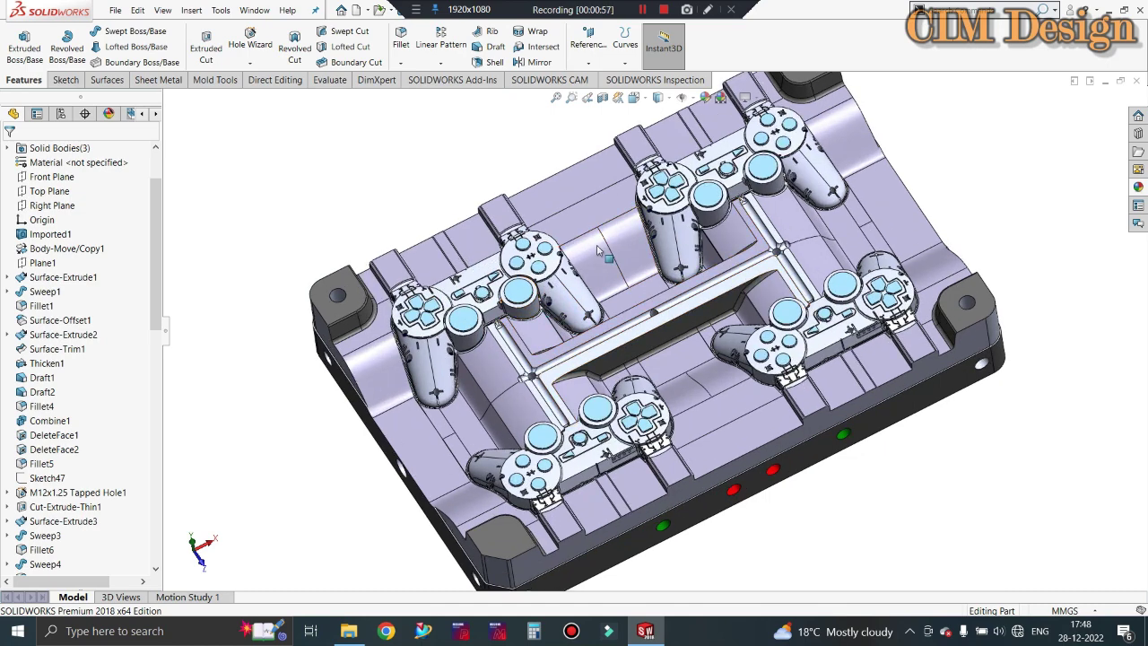
pyautogui.scroll(2, 463, 412)
pyautogui.scroll(-1, 806, 203)
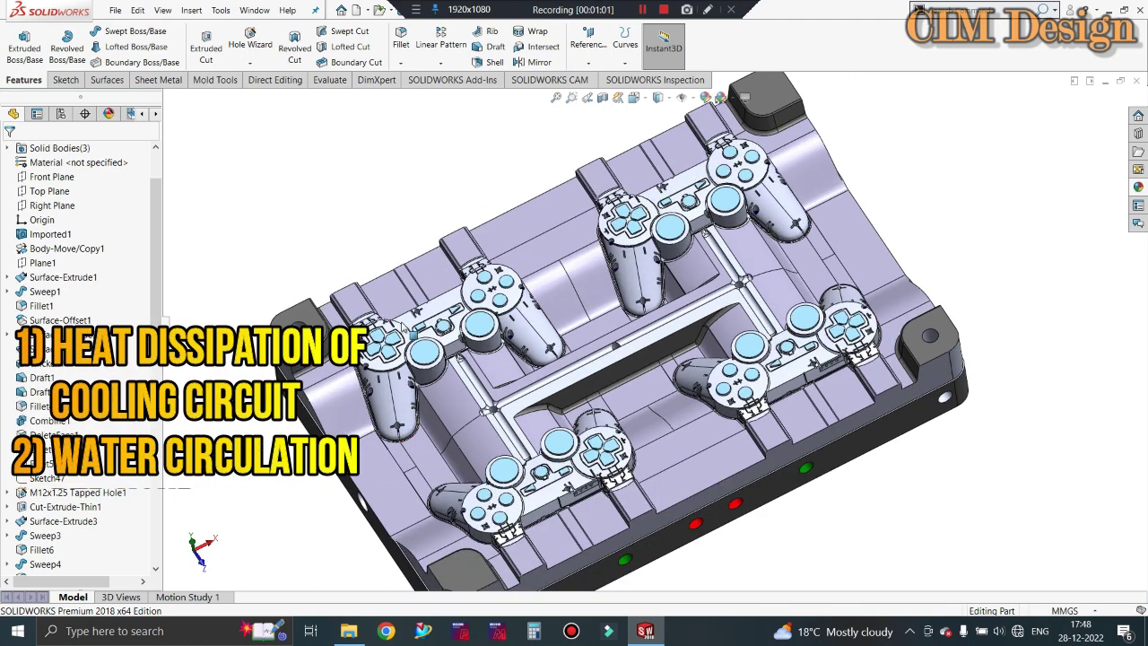
pyautogui.scroll(2, 655, 328)
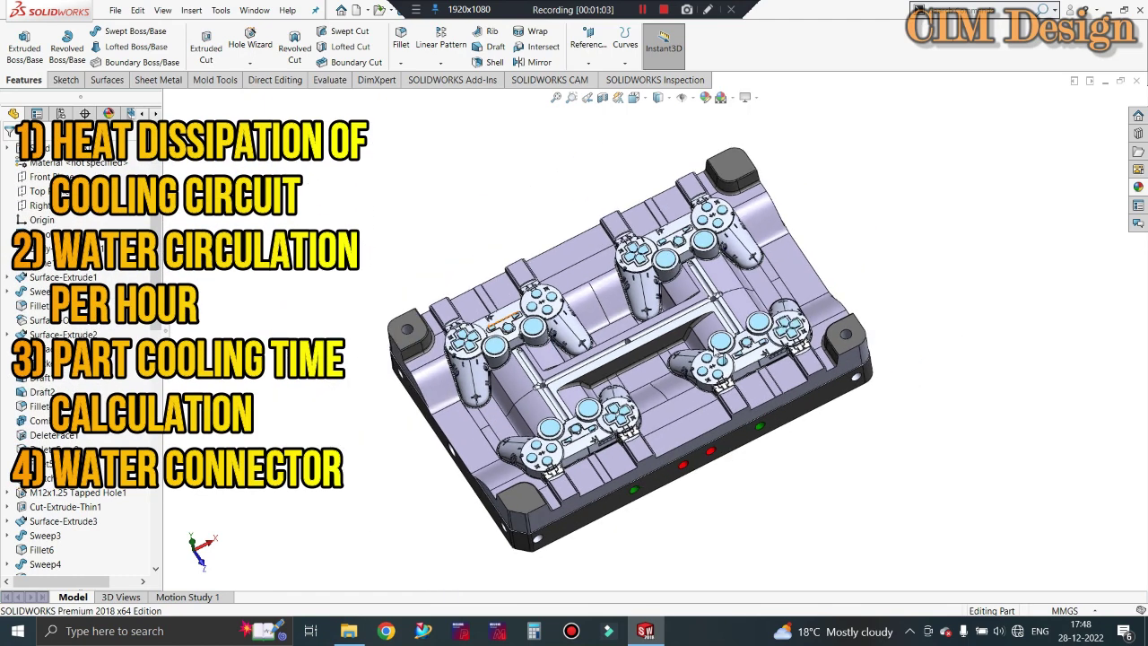
pyautogui.scroll(-1, 721, 358)
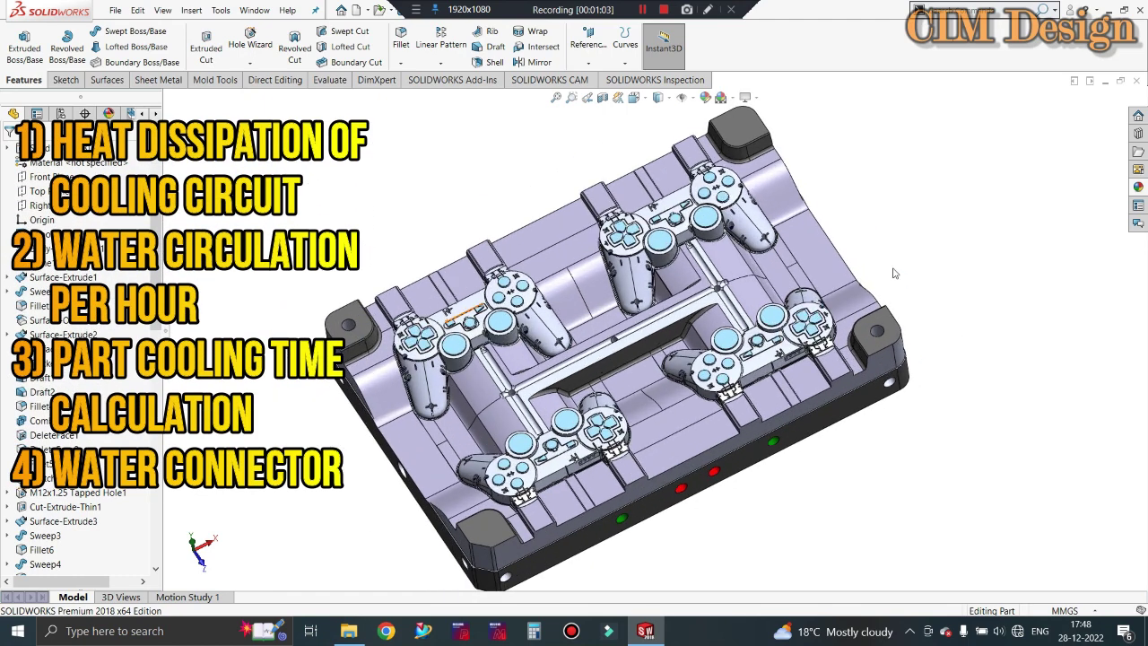
pyautogui.scroll(-1, 678, 297)
pyautogui.keyDown('ctrl'); pyautogui.moveTo(534, 333); pyautogui.dragTo(594, 336, button='middle'); pyautogui.keyUp('ctrl')
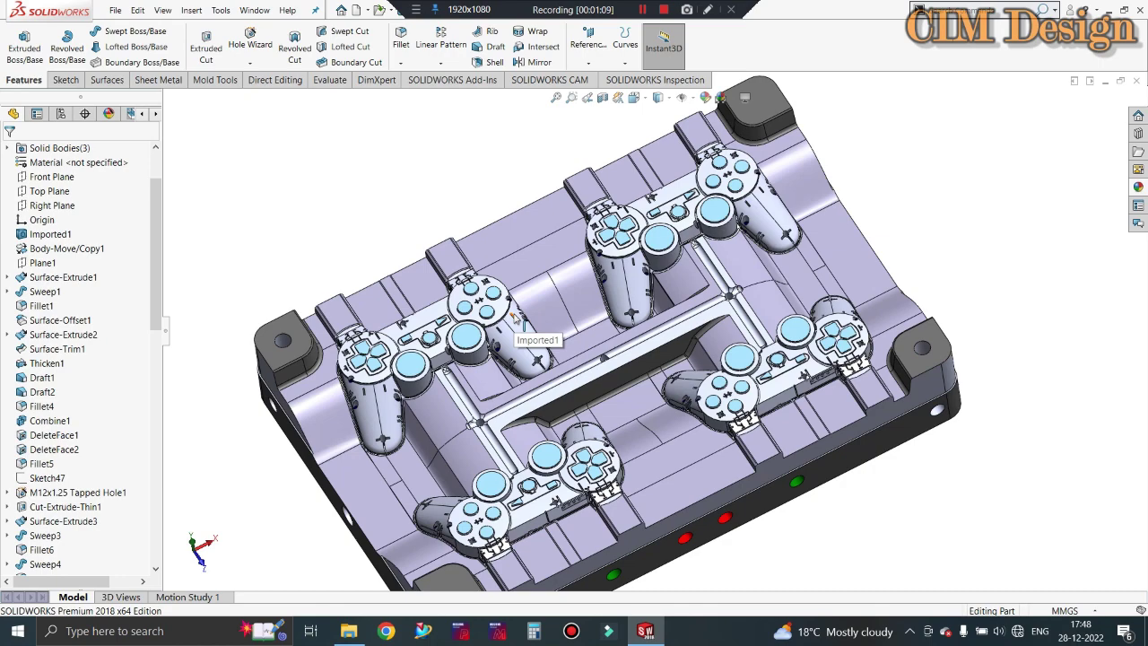
pyautogui.moveTo(515, 316); pyautogui.dragTo(686, 383, button='middle')
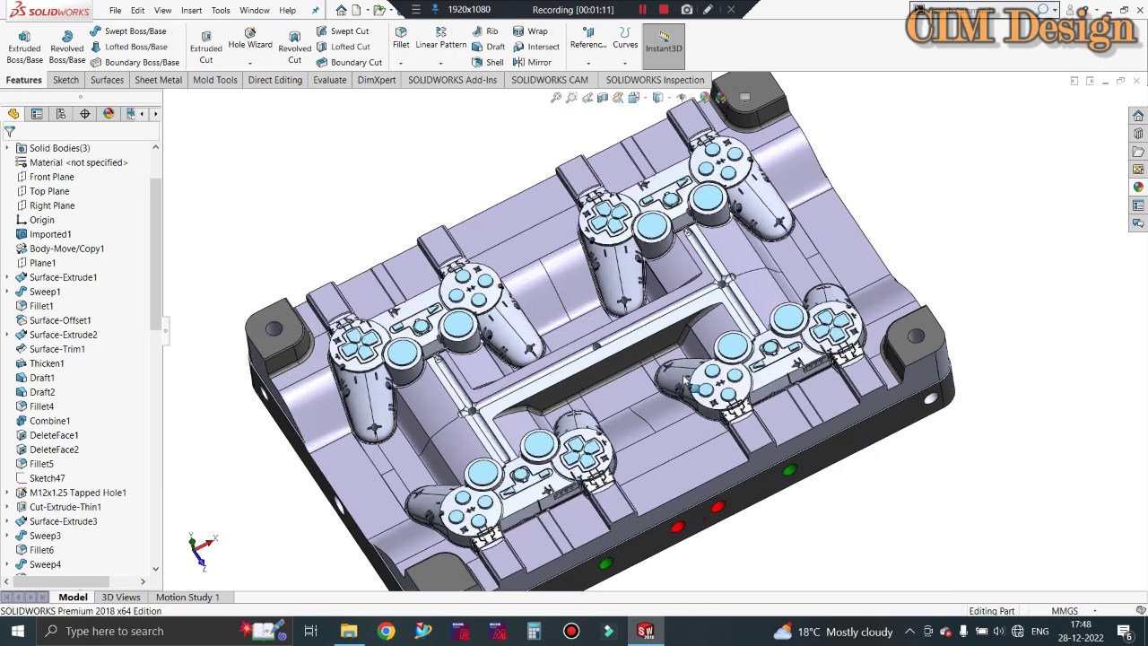
pyautogui.moveTo(609, 400); pyautogui.dragTo(588, 320, button='middle')
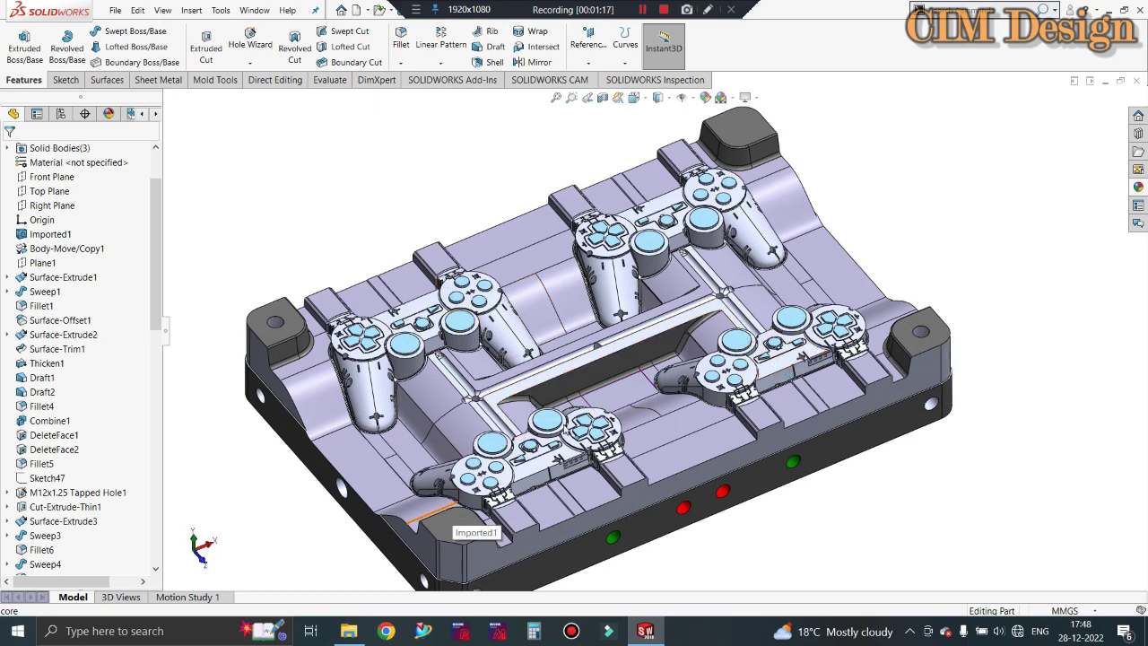
pyautogui.hotkey('ctrl', 'Up')
pyautogui.hotkey('ctrl', 'Up')
pyautogui.scroll(-2, 820, 255)
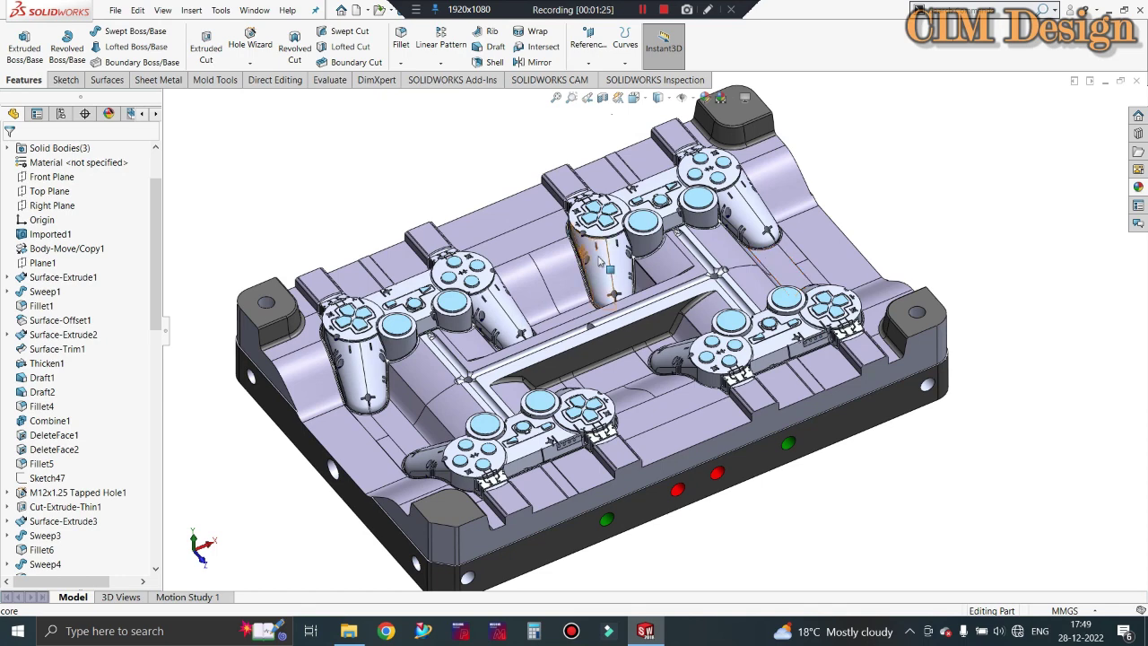
pyautogui.scroll(2, 606, 303)
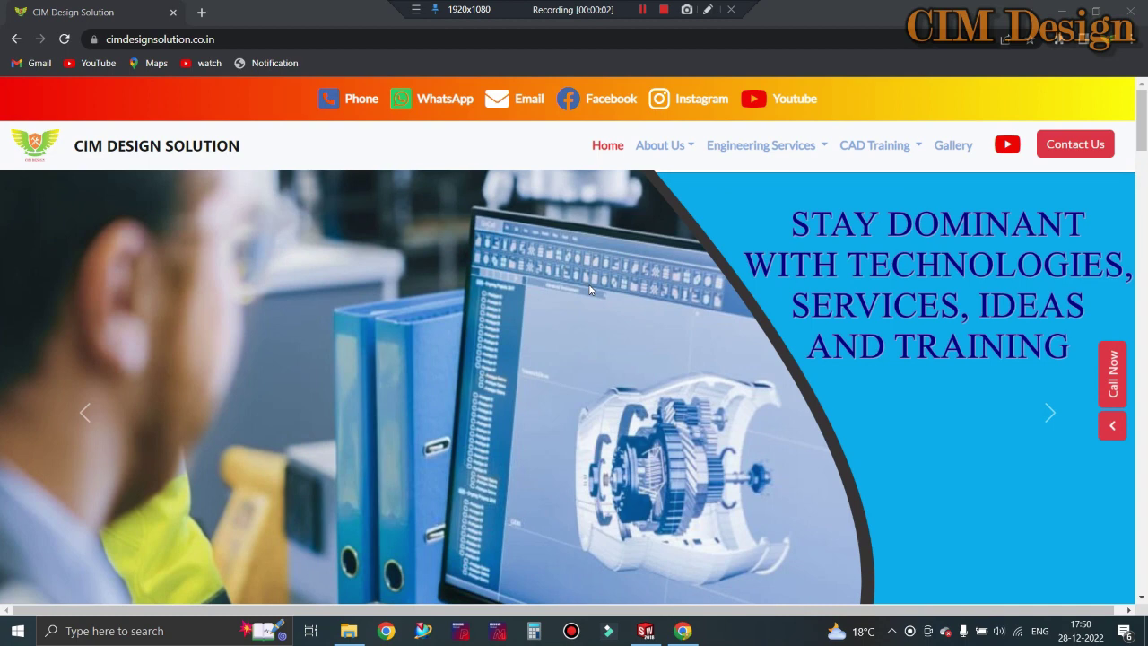
pyautogui.scroll(-2, 586, 300)
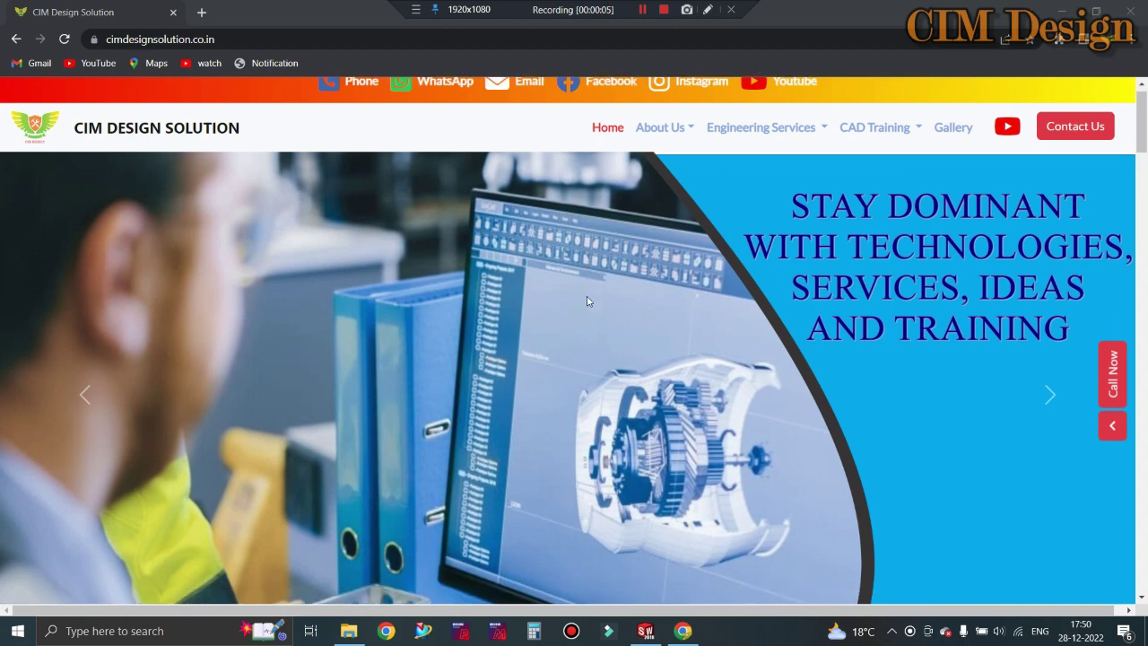
pyautogui.scroll(2, 586, 301)
pyautogui.scroll(-2, 587, 300)
pyautogui.scroll(1, 587, 301)
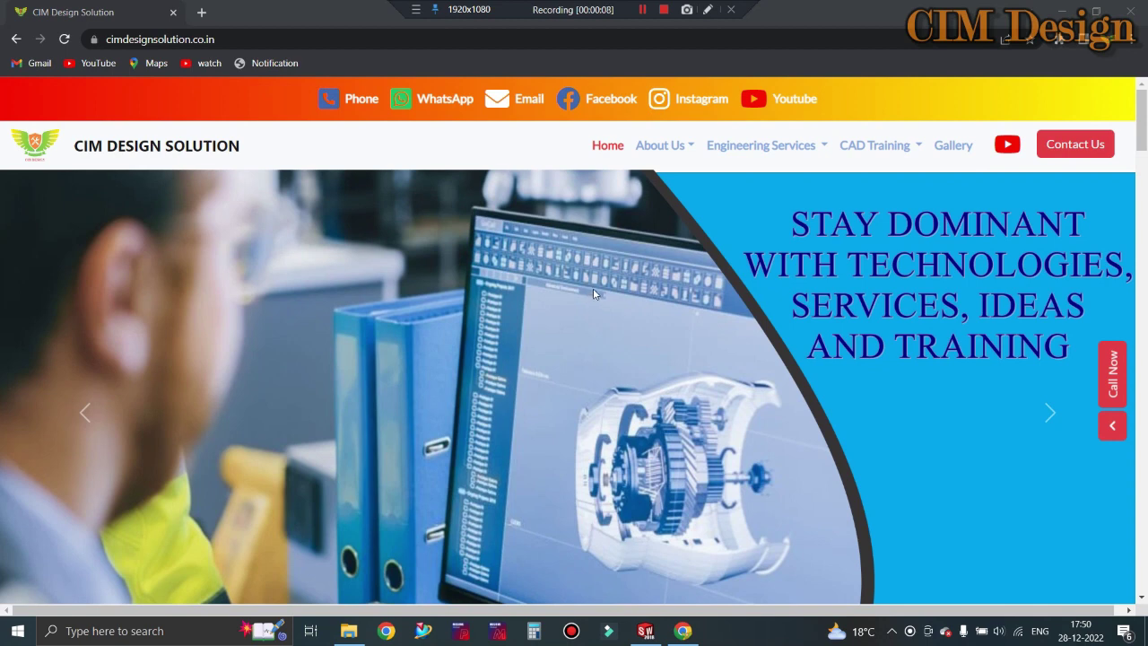
pyautogui.scroll(-1, 593, 288)
pyautogui.scroll(1, 594, 291)
pyautogui.scroll(-2, 595, 291)
pyautogui.scroll(1, 596, 292)
pyautogui.scroll(1, 598, 294)
pyautogui.click(659, 145)
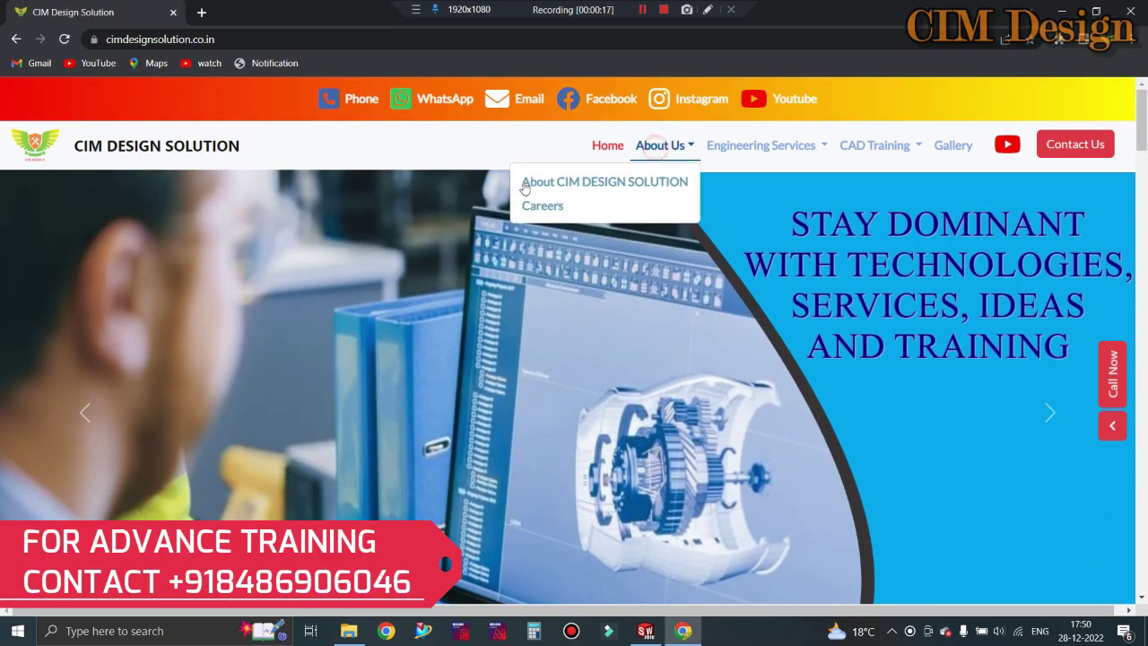
pyautogui.click(529, 206)
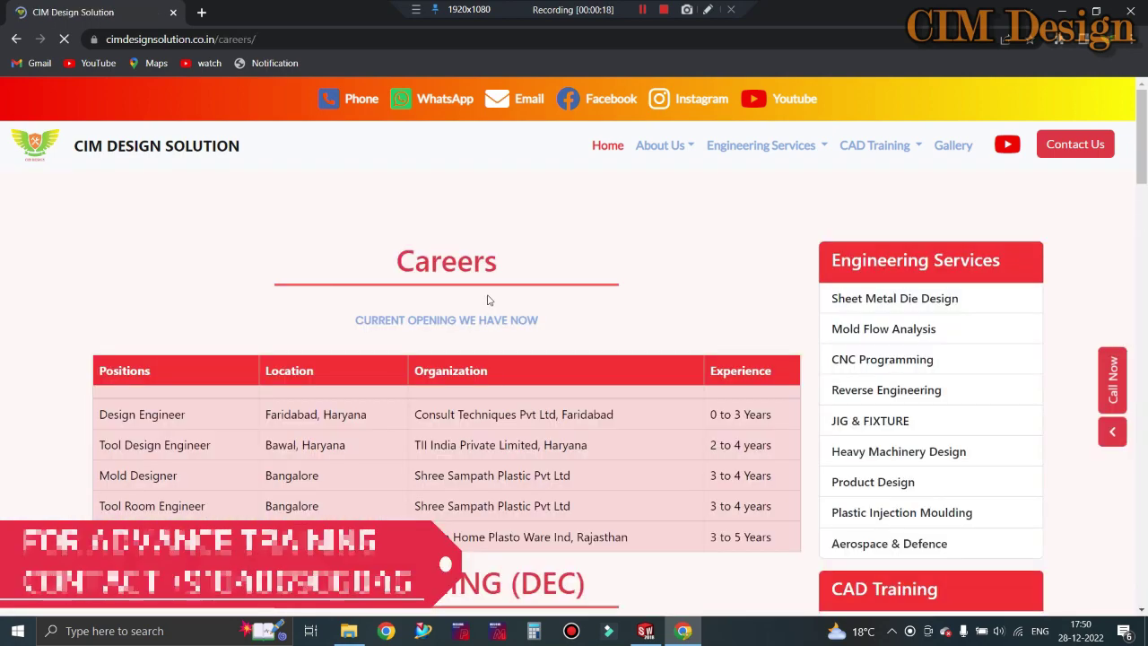
pyautogui.scroll(-1, 489, 299)
pyautogui.scroll(-3, 538, 323)
pyautogui.scroll(-4, 628, 341)
pyautogui.scroll(-3, 564, 377)
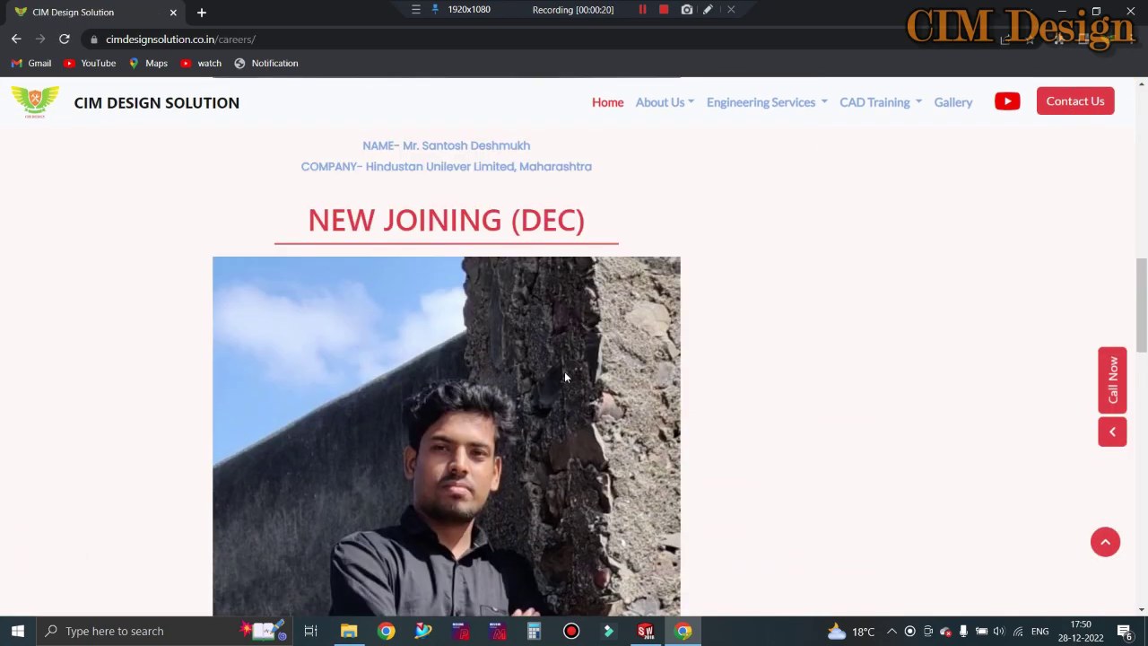
pyautogui.scroll(-2, 564, 377)
pyautogui.scroll(-2, 709, 370)
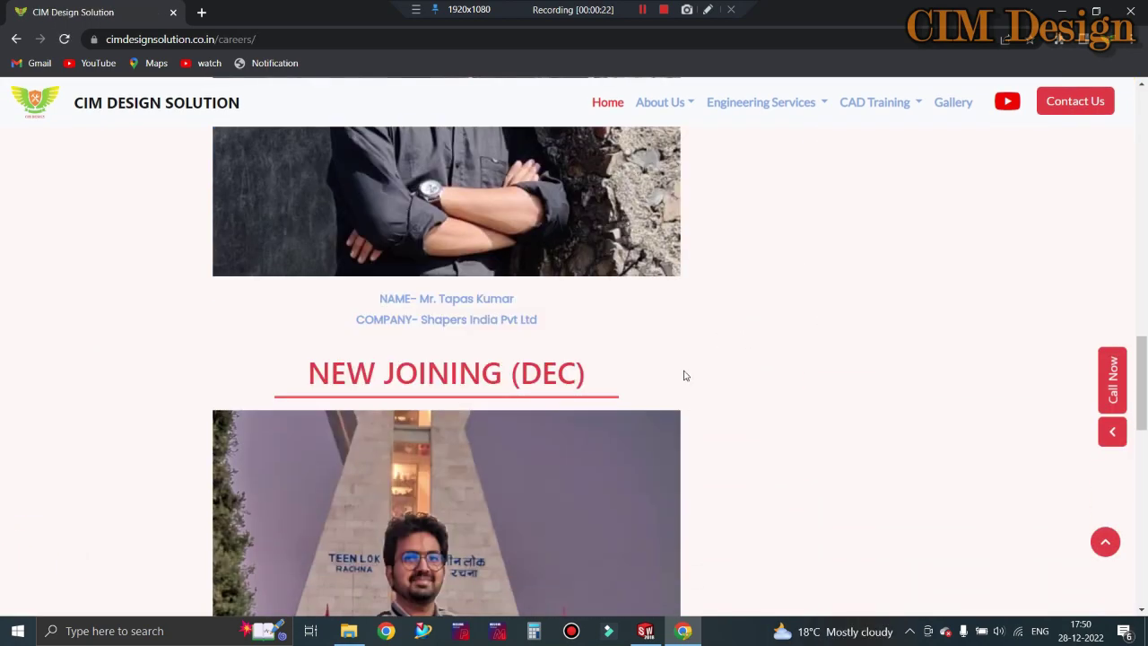
pyautogui.scroll(-2, 646, 385)
pyautogui.scroll(4, 628, 385)
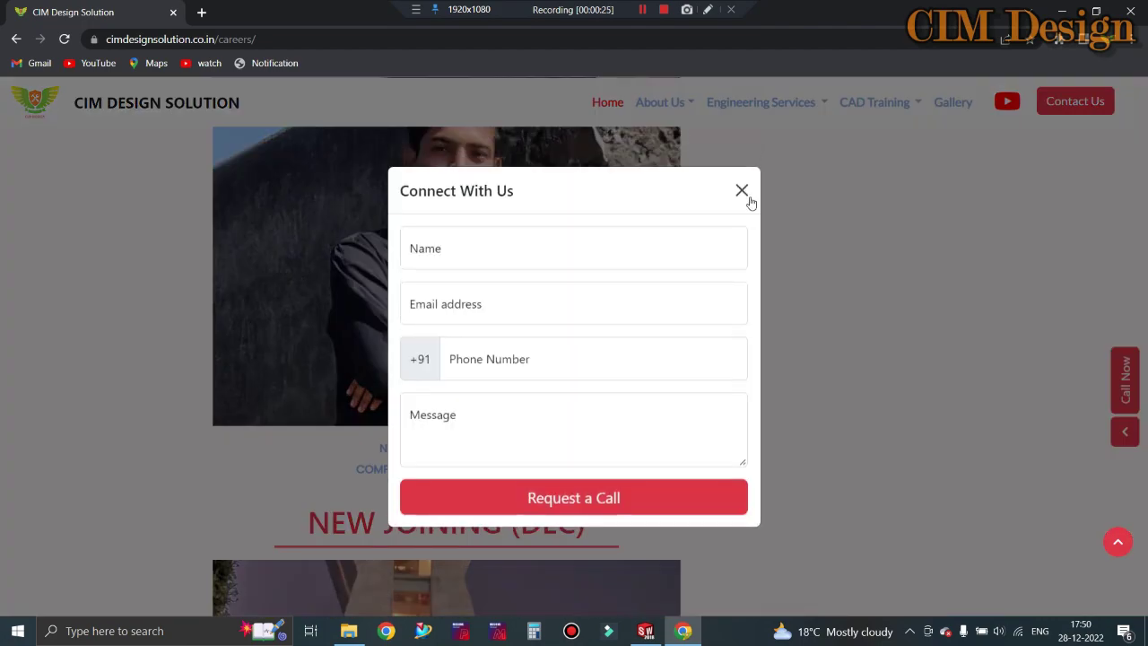
pyautogui.click(742, 190)
pyautogui.scroll(-3, 646, 216)
pyautogui.scroll(1, 636, 198)
pyautogui.click(607, 101)
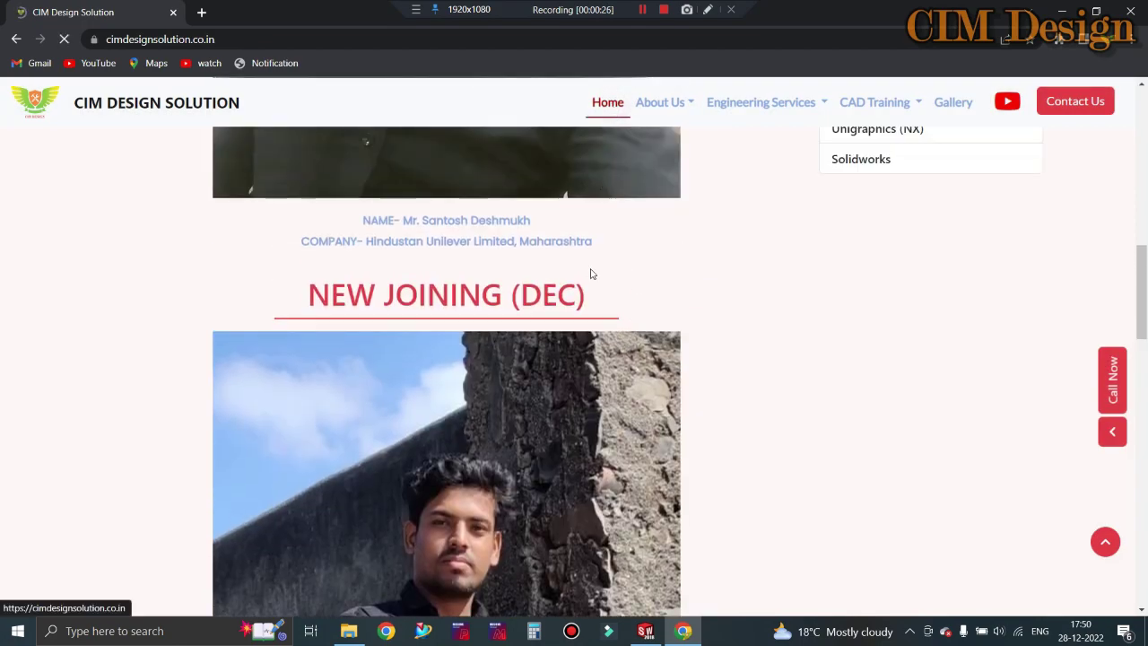
pyautogui.scroll(-2, 603, 321)
pyautogui.scroll(-3, 596, 341)
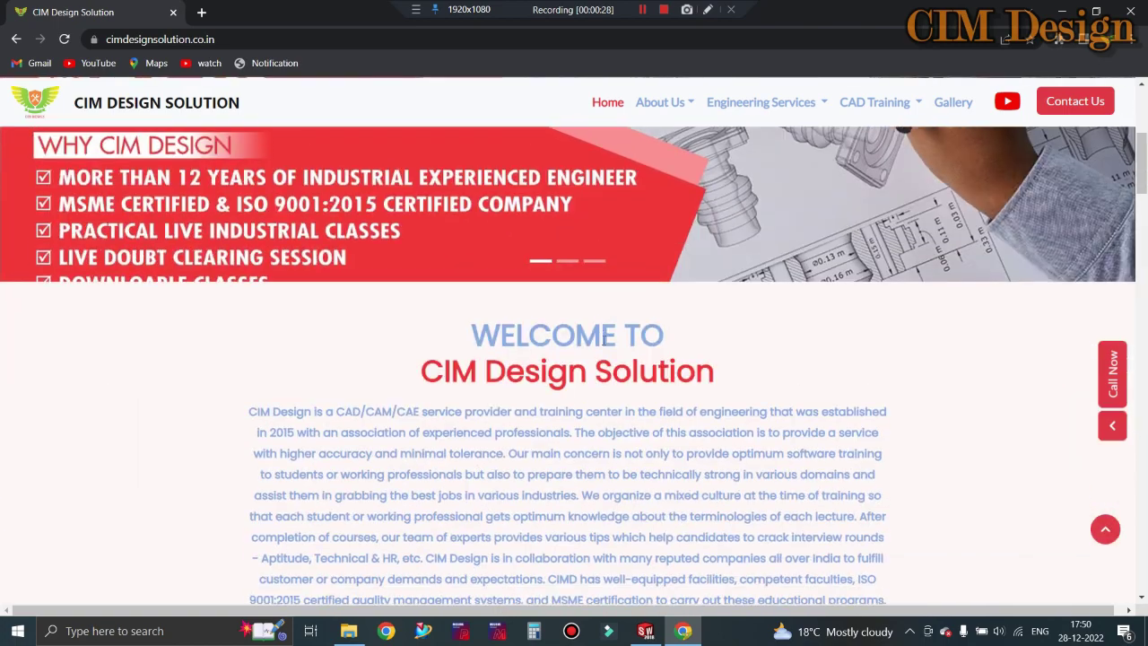
pyautogui.scroll(-3, 588, 359)
pyautogui.scroll(-3, 556, 376)
pyautogui.scroll(-4, 520, 390)
pyautogui.scroll(1, 564, 382)
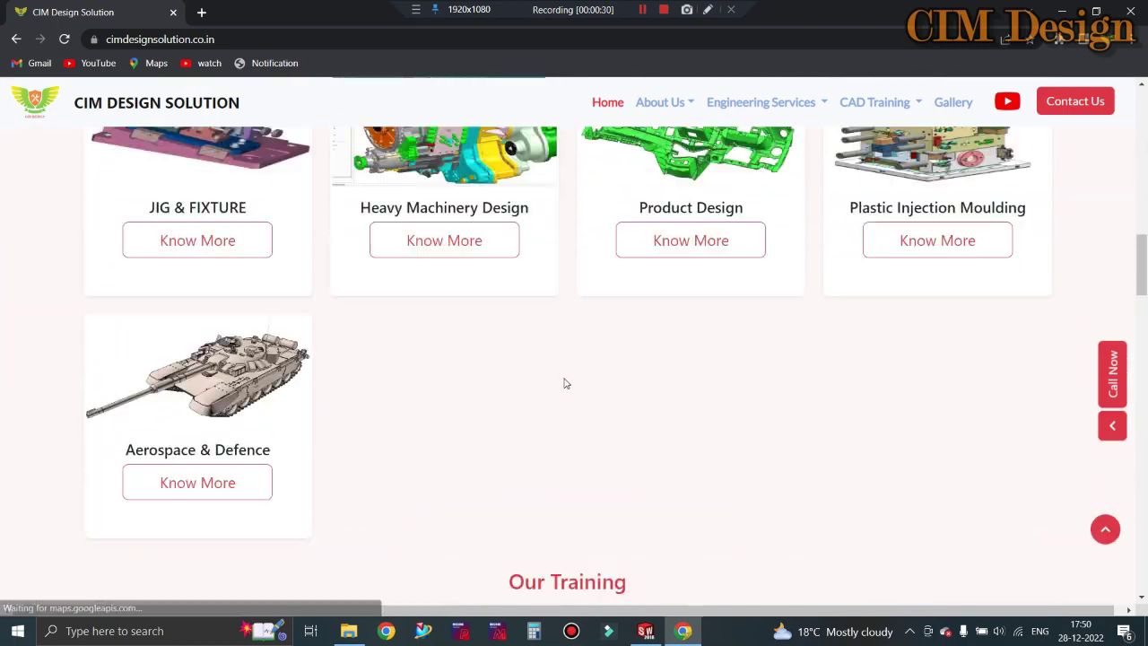
pyautogui.scroll(4, 569, 379)
pyautogui.scroll(2, 574, 375)
pyautogui.scroll(2, 574, 376)
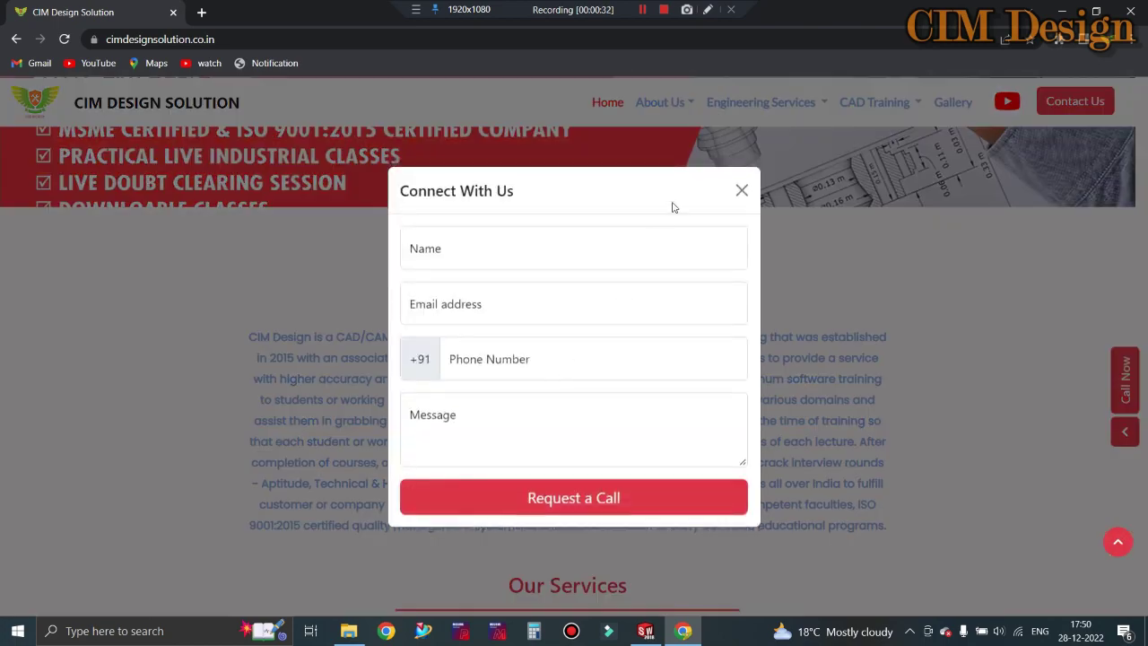
pyautogui.click(741, 194)
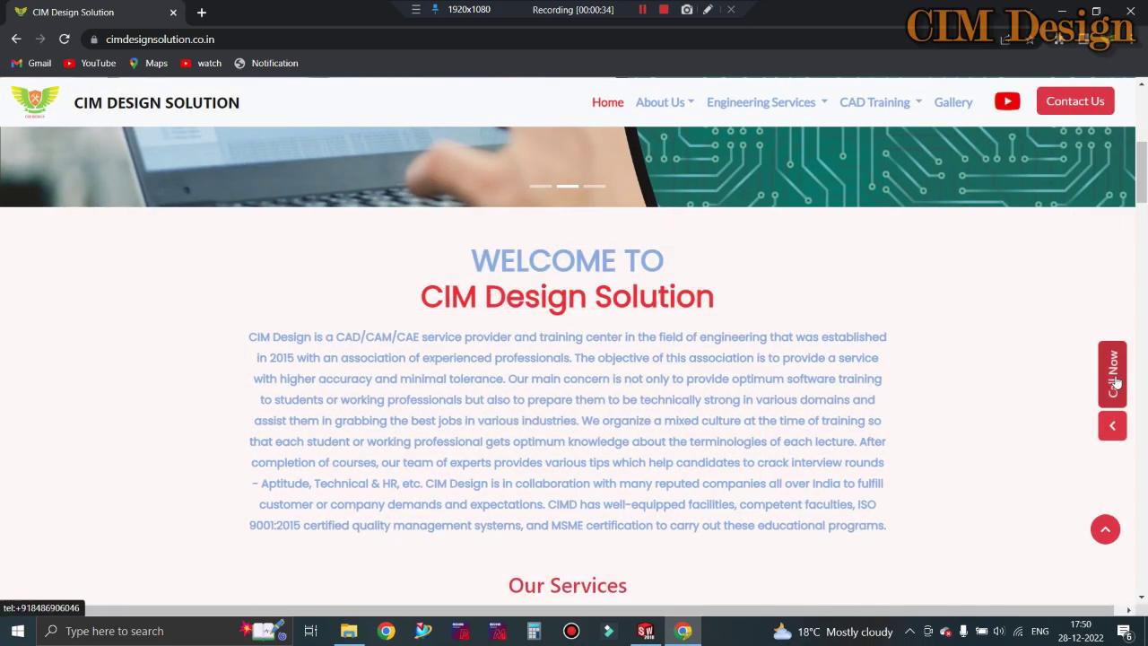
pyautogui.click(1115, 381)
pyautogui.click(579, 321)
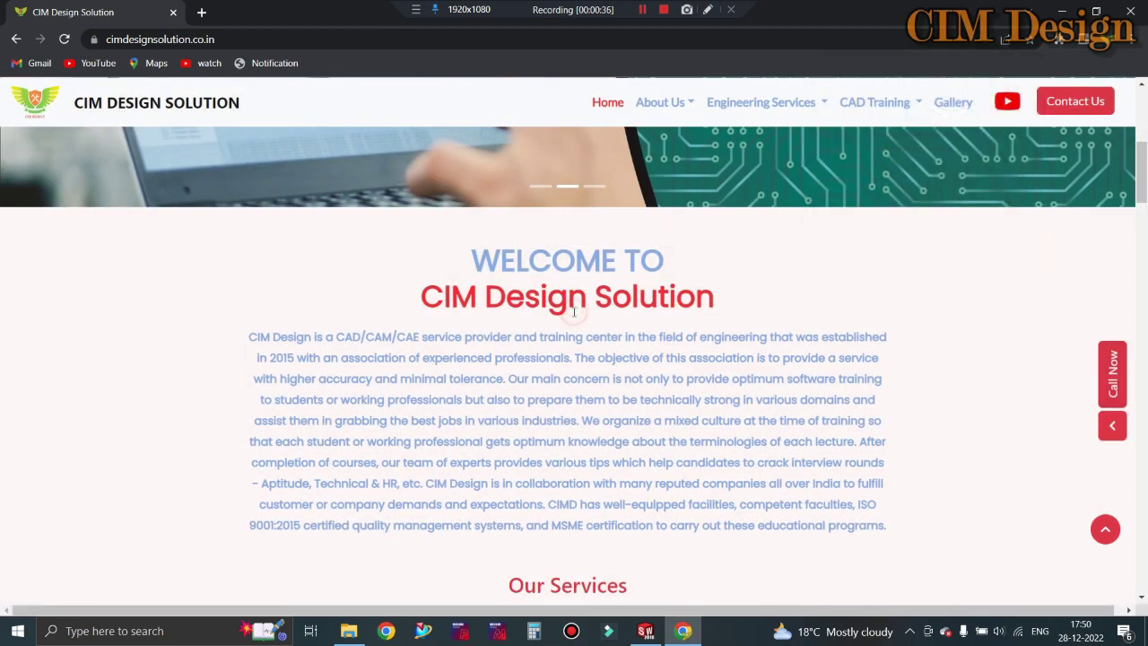
pyautogui.scroll(2, 736, 292)
pyautogui.scroll(2, 709, 274)
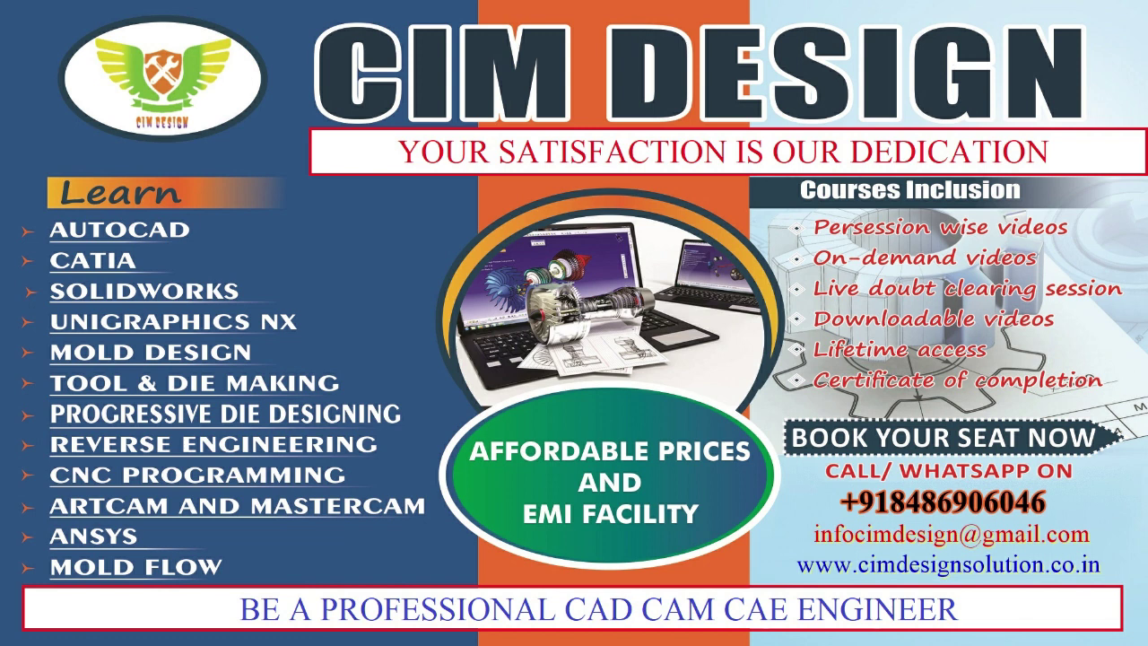
# - Orbit the mold to show its underside and set the display style to Wireframe
pyautogui.scroll(-2, 615, 375)
pyautogui.scroll(-2, 615, 375)
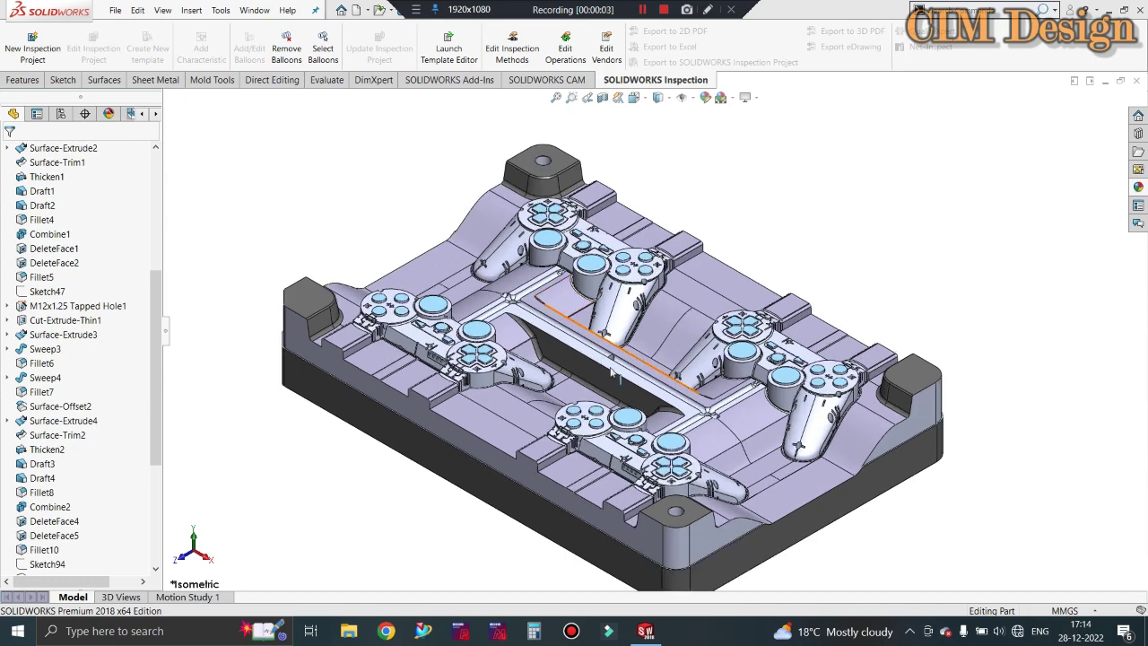
pyautogui.moveTo(616, 375)
pyautogui.mouseDown(button='middle')
pyautogui.moveTo(592, 392)
pyautogui.moveTo(693, 287)
pyautogui.moveTo(709, 483)
pyautogui.moveTo(694, 418)
pyautogui.moveTo(669, 481)
pyautogui.moveTo(699, 520)
pyautogui.moveTo(704, 312)
pyautogui.mouseUp(button='middle')
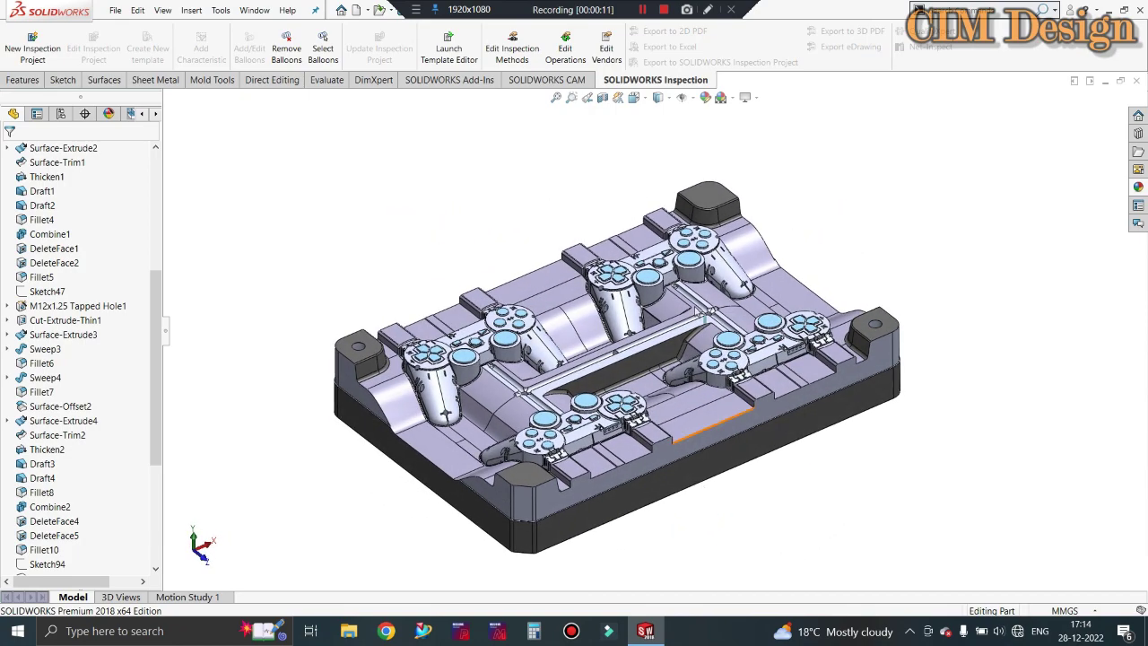
pyautogui.click(662, 99)
pyautogui.click(660, 180)
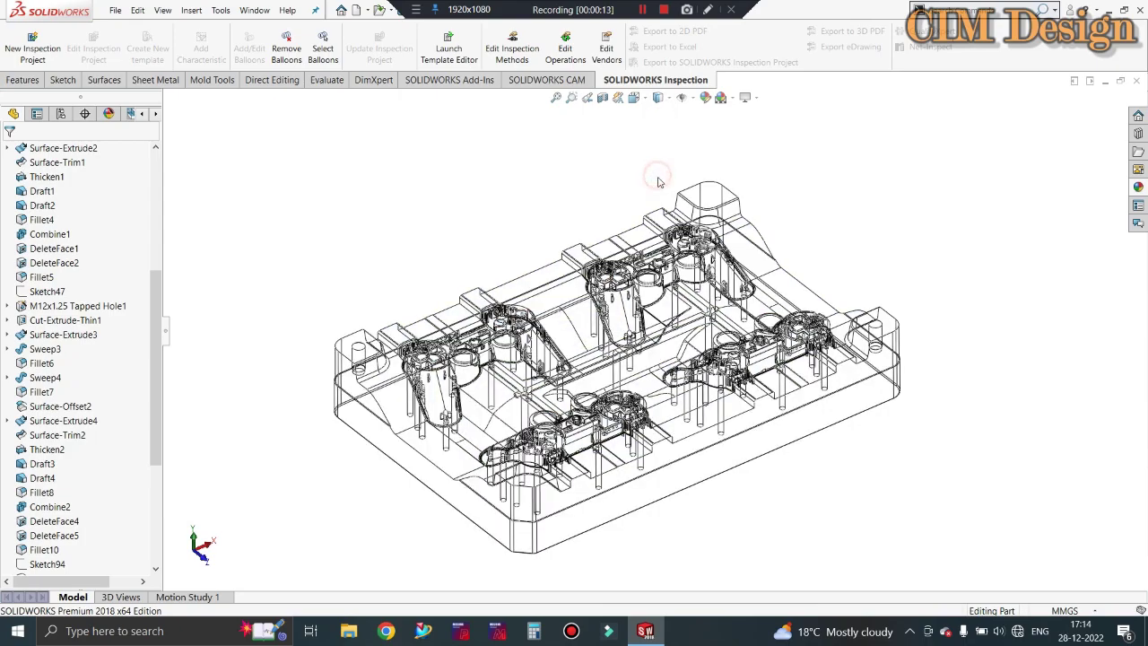
# - Orbit and zoom the wireframe mold to inspect the controller cavities from below
pyautogui.moveTo(652, 210)
pyautogui.mouseDown(button='middle')
pyautogui.moveTo(571, 468)
pyautogui.moveTo(602, 543)
pyautogui.moveTo(602, 486)
pyautogui.moveTo(556, 323)
pyautogui.mouseUp(button='middle')
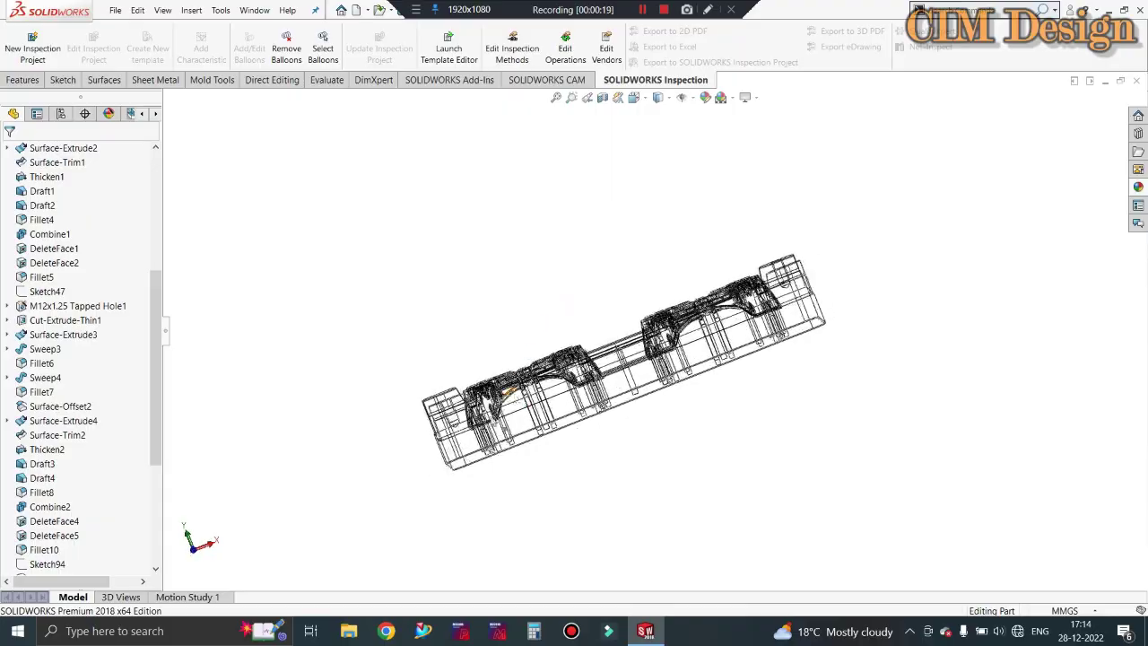
pyautogui.scroll(-4, 502, 403)
pyautogui.scroll(1, 503, 404)
pyautogui.moveTo(553, 392); pyautogui.dragTo(612, 613, button='middle')
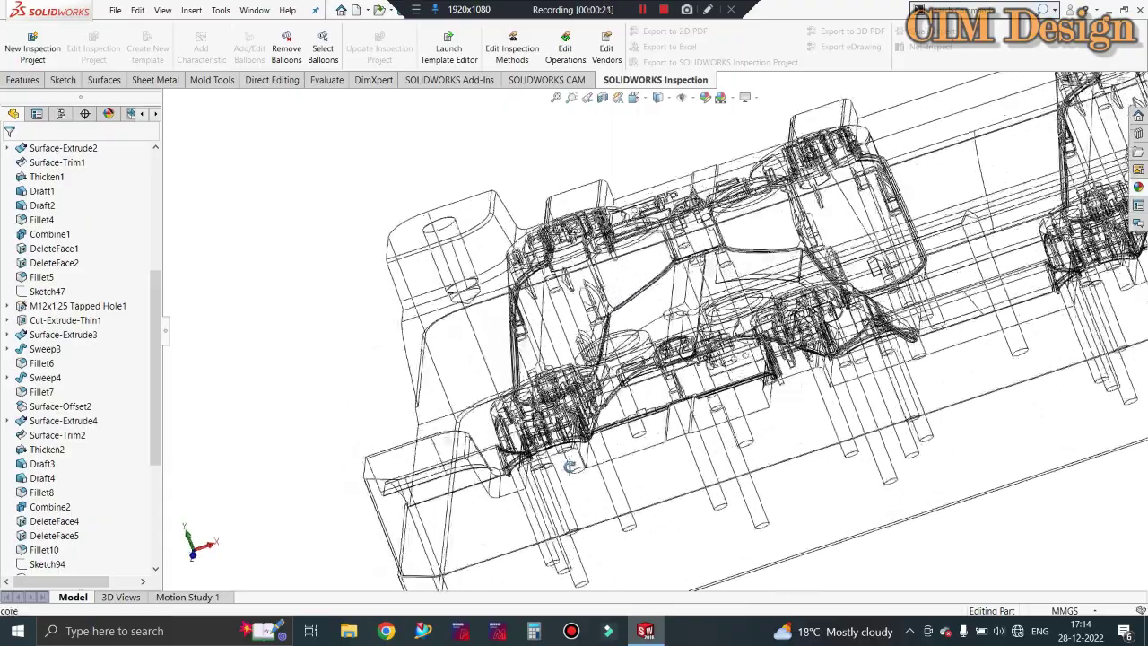
pyautogui.scroll(3, 628, 332)
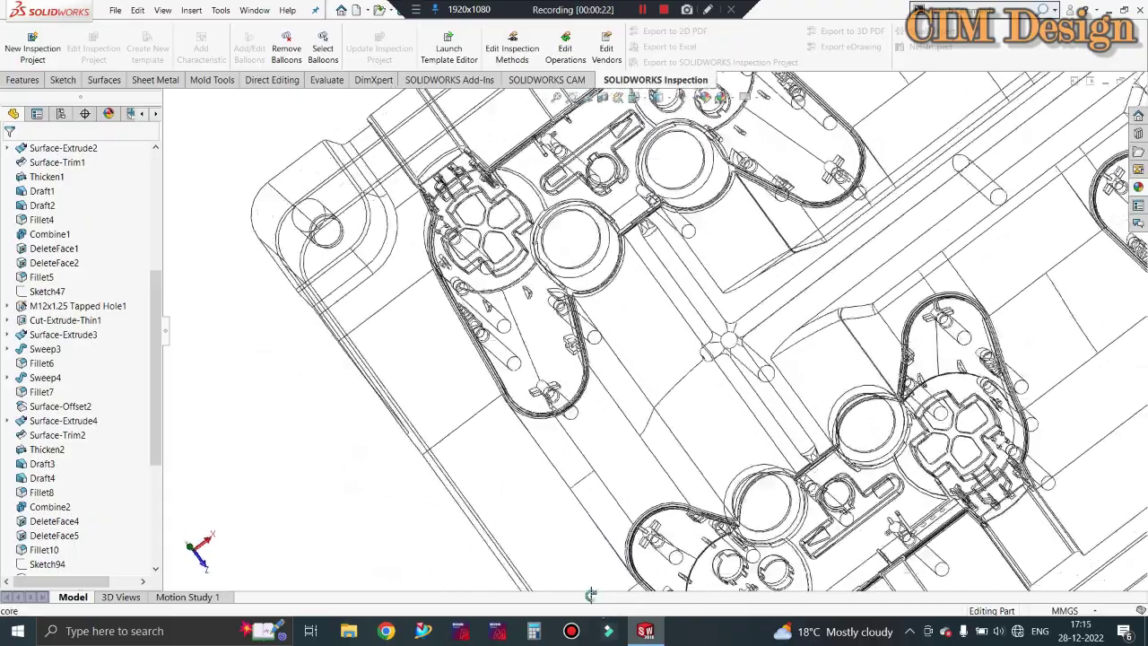
pyautogui.scroll(3, 628, 332)
pyautogui.scroll(2, 632, 330)
pyautogui.moveTo(847, 262)
pyautogui.mouseDown(button='middle')
pyautogui.moveTo(806, 228)
pyautogui.moveTo(861, 267)
pyautogui.mouseUp(button='middle')
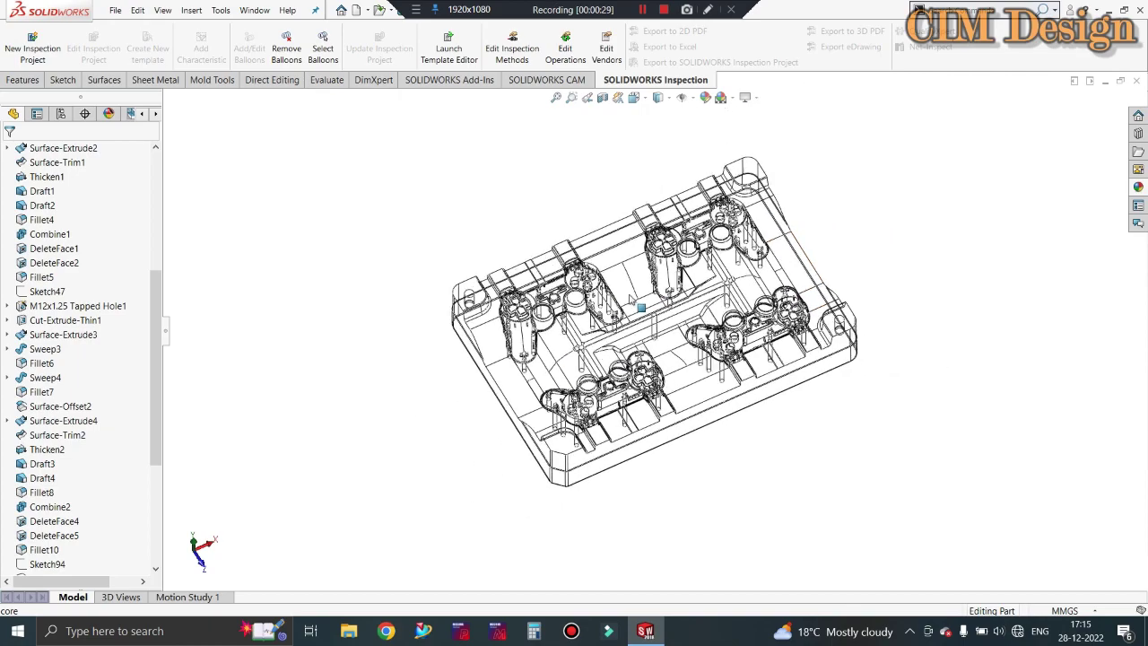
pyautogui.scroll(-2, 807, 377)
pyautogui.scroll(-1, 789, 408)
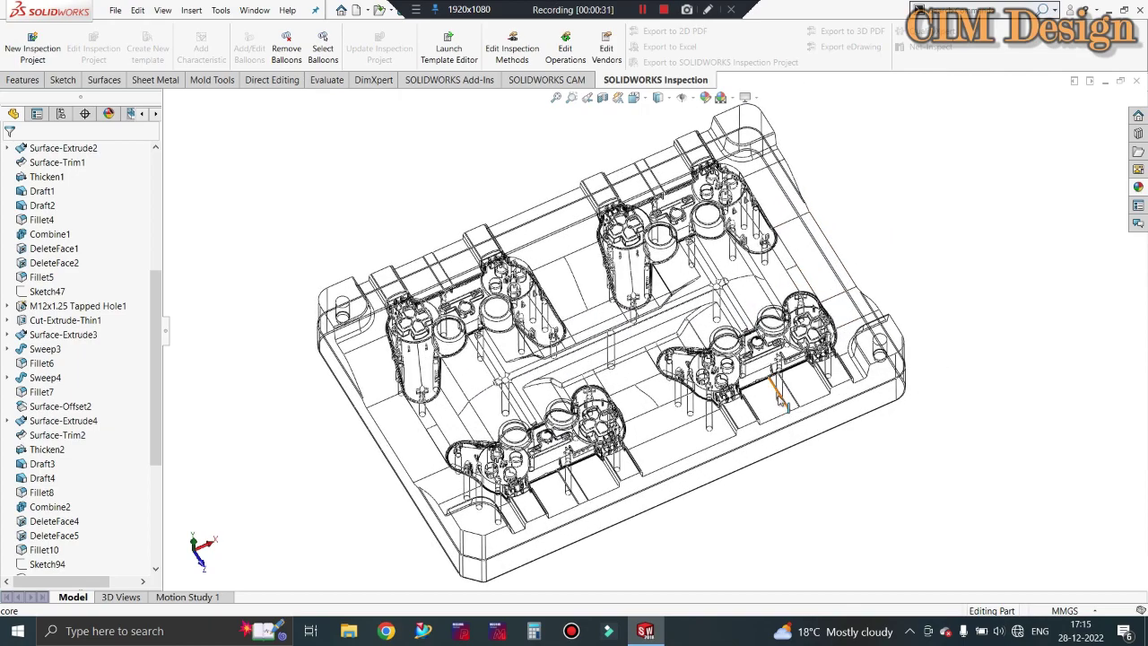
pyautogui.moveTo(422, 391)
pyautogui.mouseDown(button='middle')
pyautogui.moveTo(613, 289)
pyautogui.moveTo(621, 344)
pyautogui.moveTo(609, 407)
pyautogui.mouseUp(button='middle')
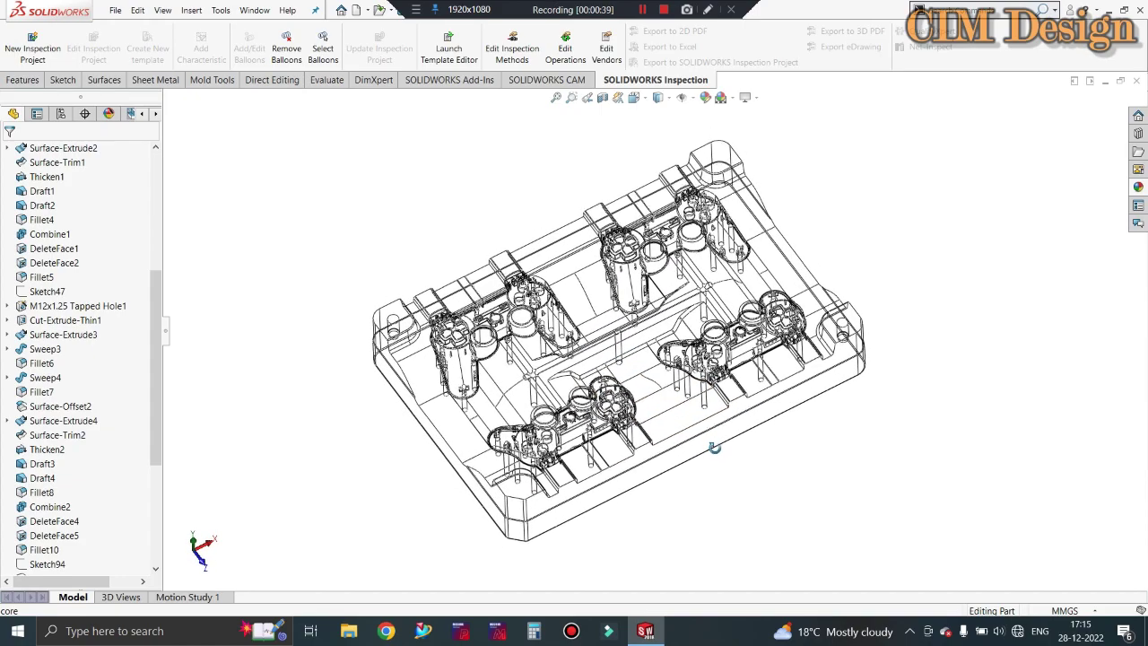
pyautogui.scroll(-3, 642, 372)
pyautogui.scroll(2, 642, 371)
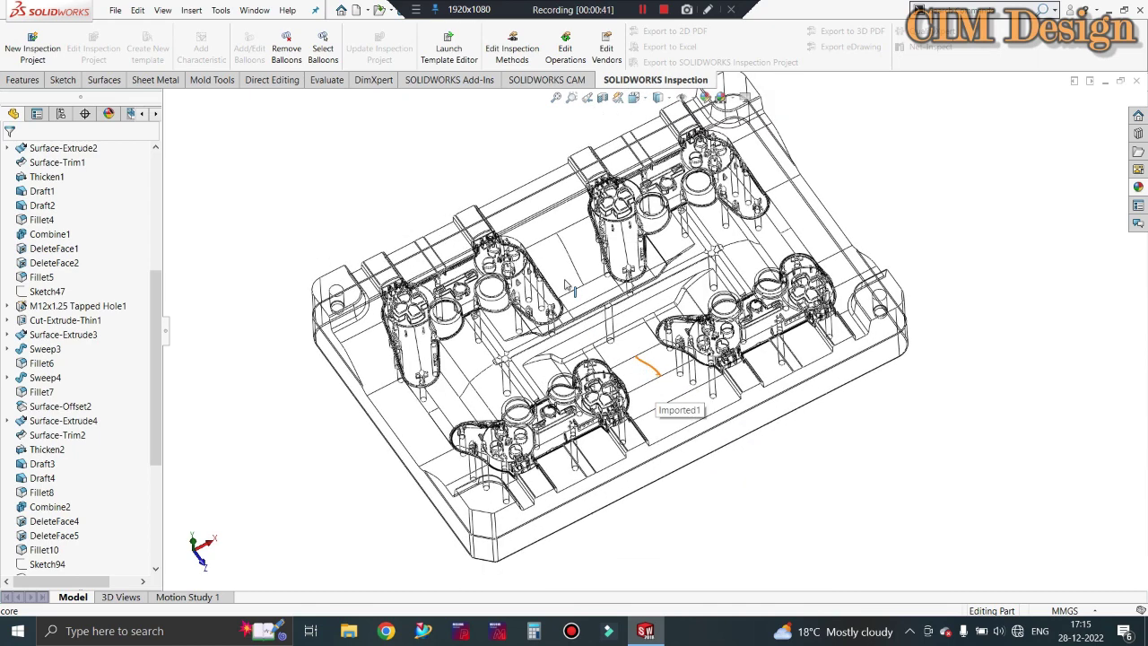
pyautogui.scroll(2, 642, 372)
pyautogui.scroll(-3, 664, 322)
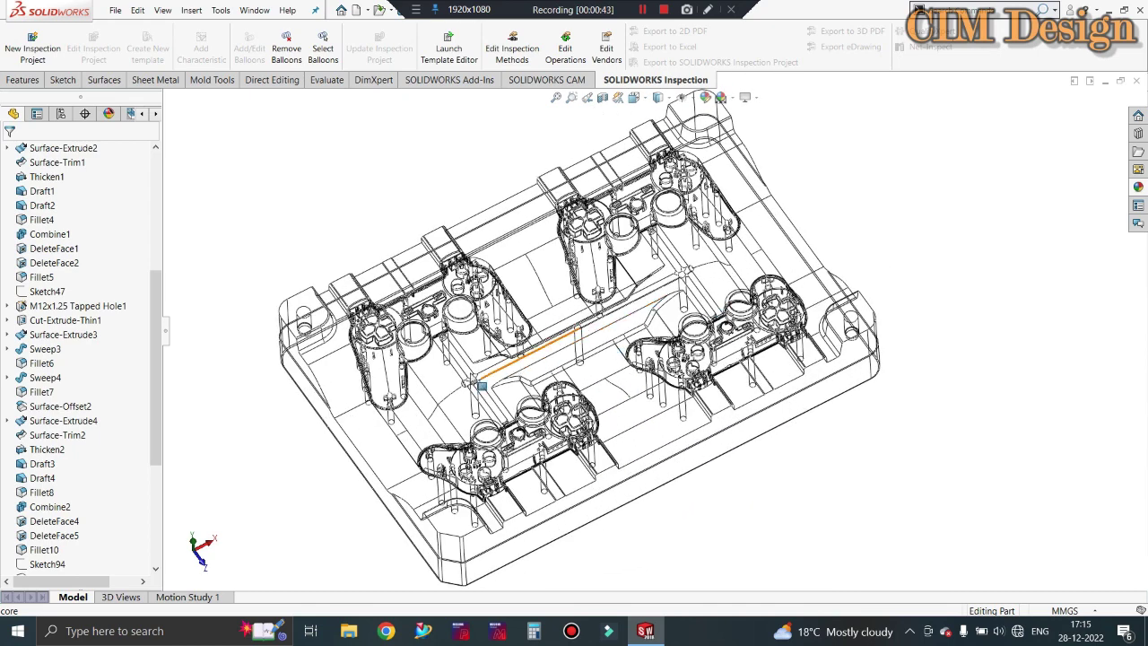
pyautogui.moveTo(538, 372)
pyautogui.mouseDown(button='middle')
pyautogui.moveTo(561, 427)
pyautogui.moveTo(668, 251)
pyautogui.moveTo(623, 452)
pyautogui.mouseUp(button='middle')
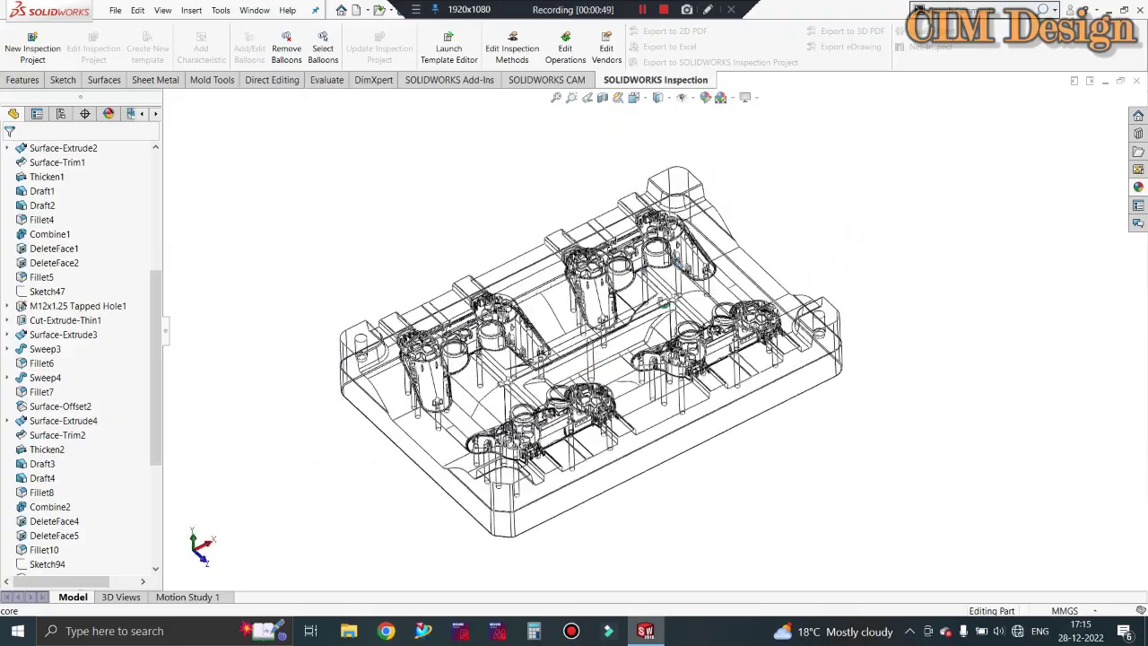
pyautogui.scroll(-2, 621, 453)
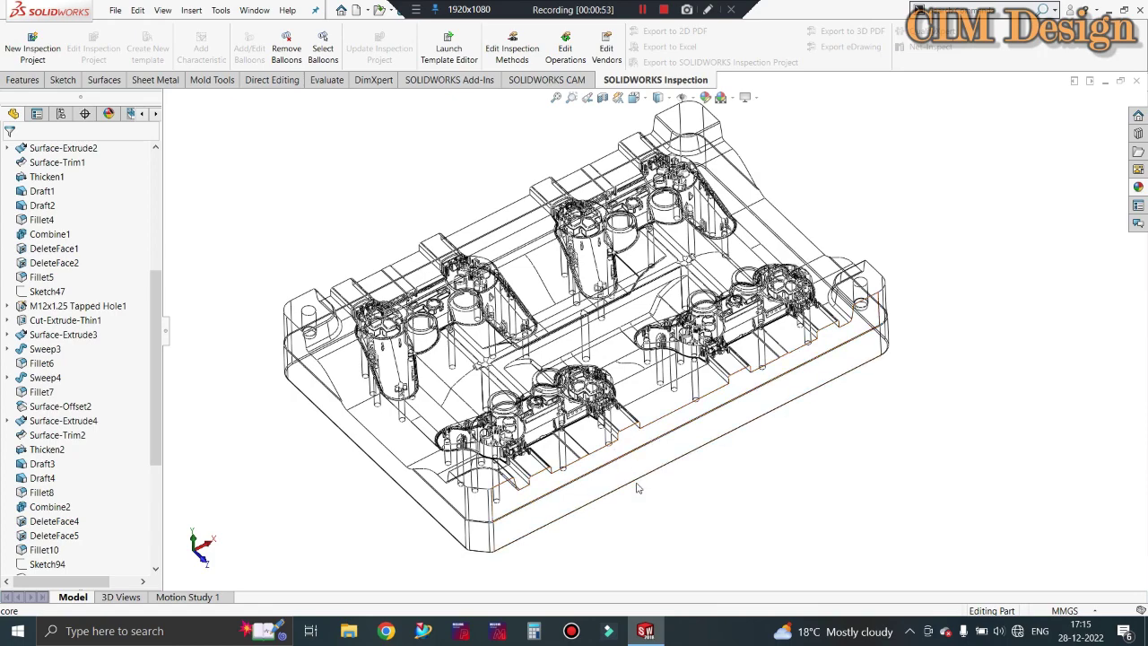
pyautogui.moveTo(599, 489); pyautogui.dragTo(749, 478, button='middle')
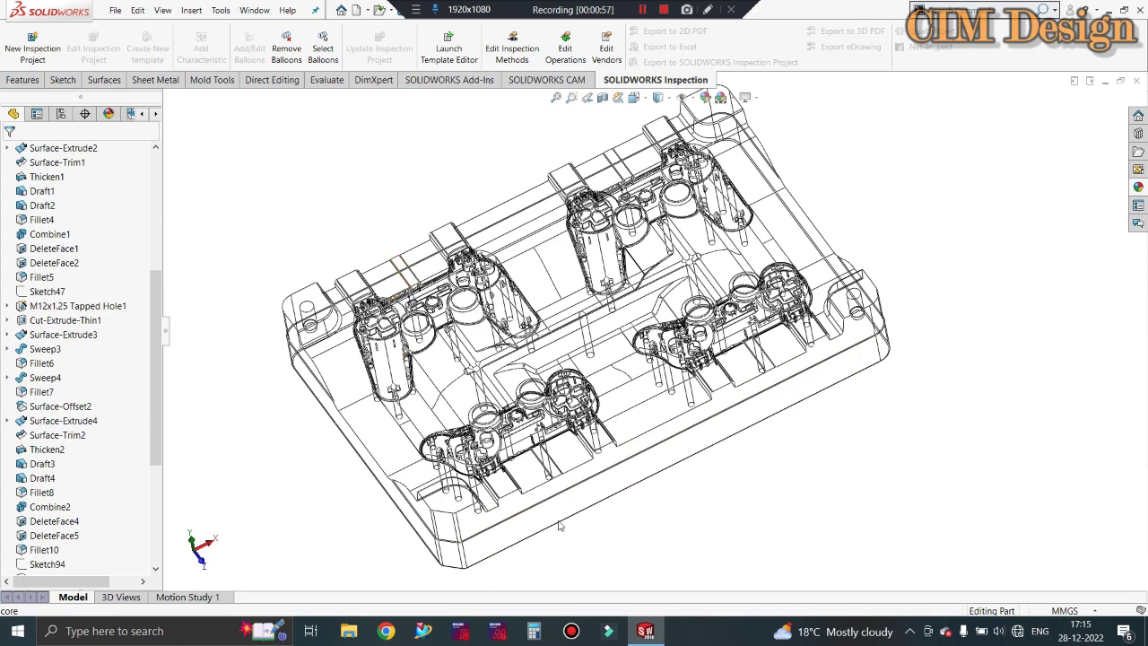
pyautogui.press('f')
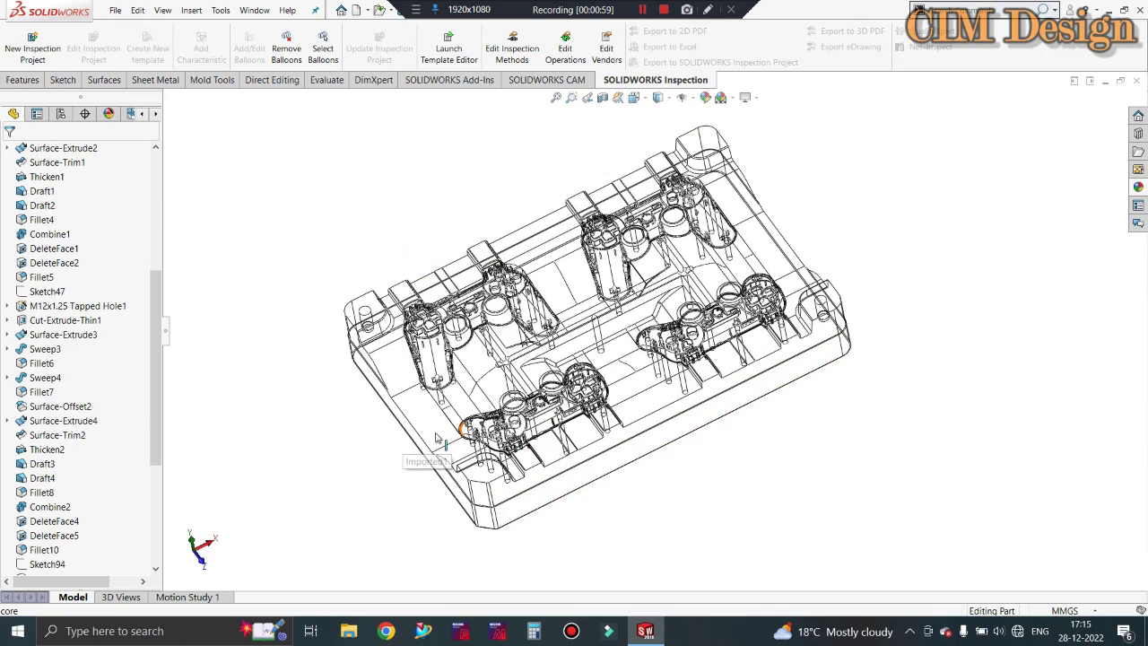
pyautogui.scroll(-2, 456, 389)
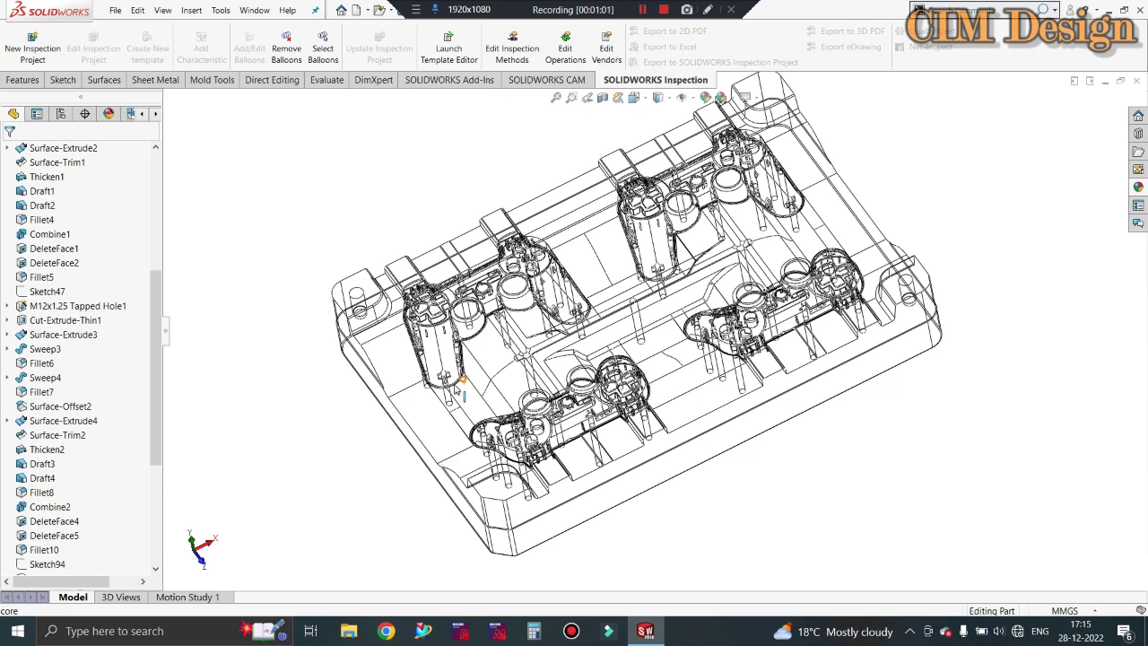
pyautogui.moveTo(659, 359); pyautogui.dragTo(664, 365, button='middle')
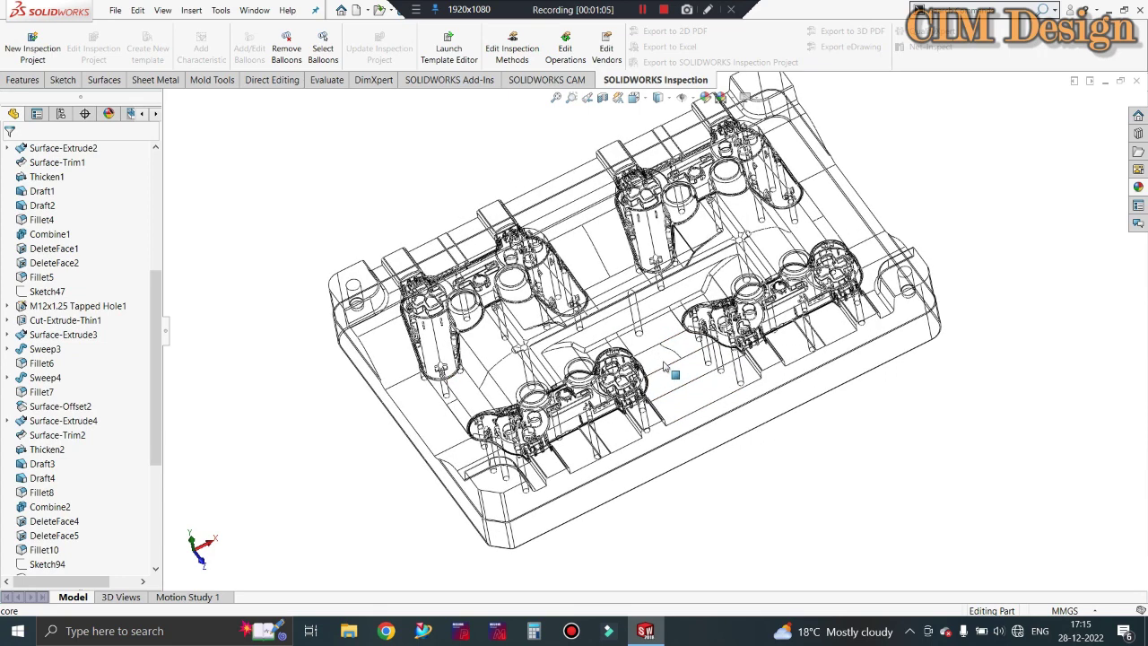
pyautogui.moveTo(592, 424)
pyautogui.mouseDown(button='middle')
pyautogui.moveTo(664, 267)
pyautogui.moveTo(603, 520)
pyautogui.moveTo(610, 357)
pyautogui.moveTo(584, 364)
pyautogui.moveTo(661, 474)
pyautogui.moveTo(289, 346)
pyautogui.mouseUp(button='middle')
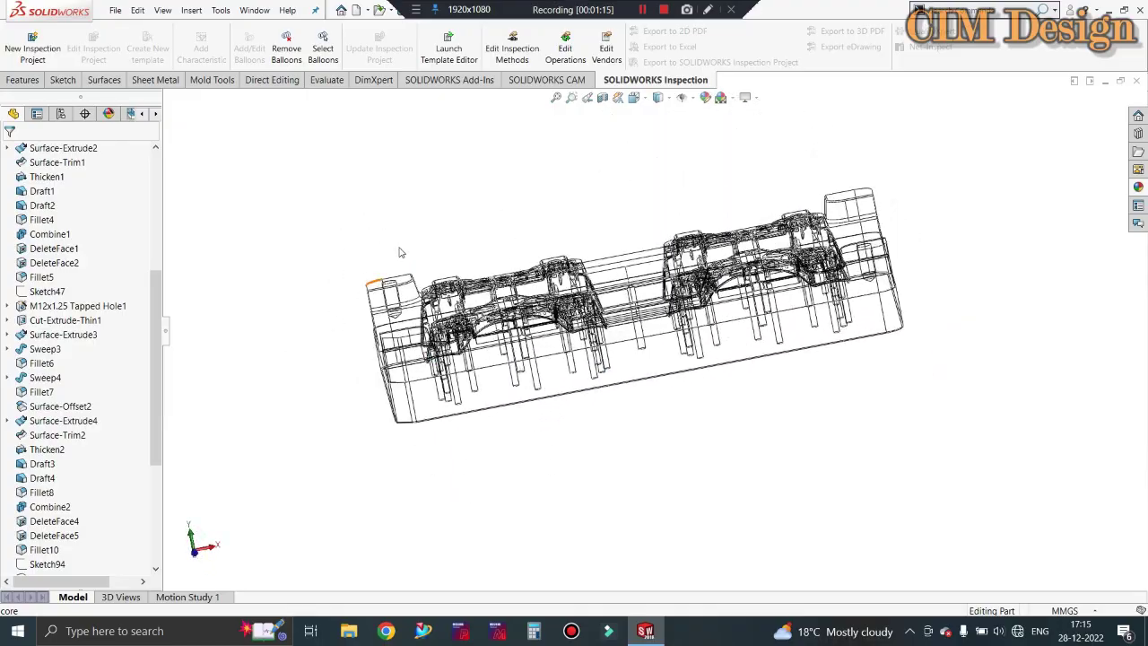
pyautogui.moveTo(400, 252)
pyautogui.mouseDown(button='middle')
pyautogui.moveTo(392, 221)
pyautogui.moveTo(336, 218)
pyautogui.mouseUp(button='middle')
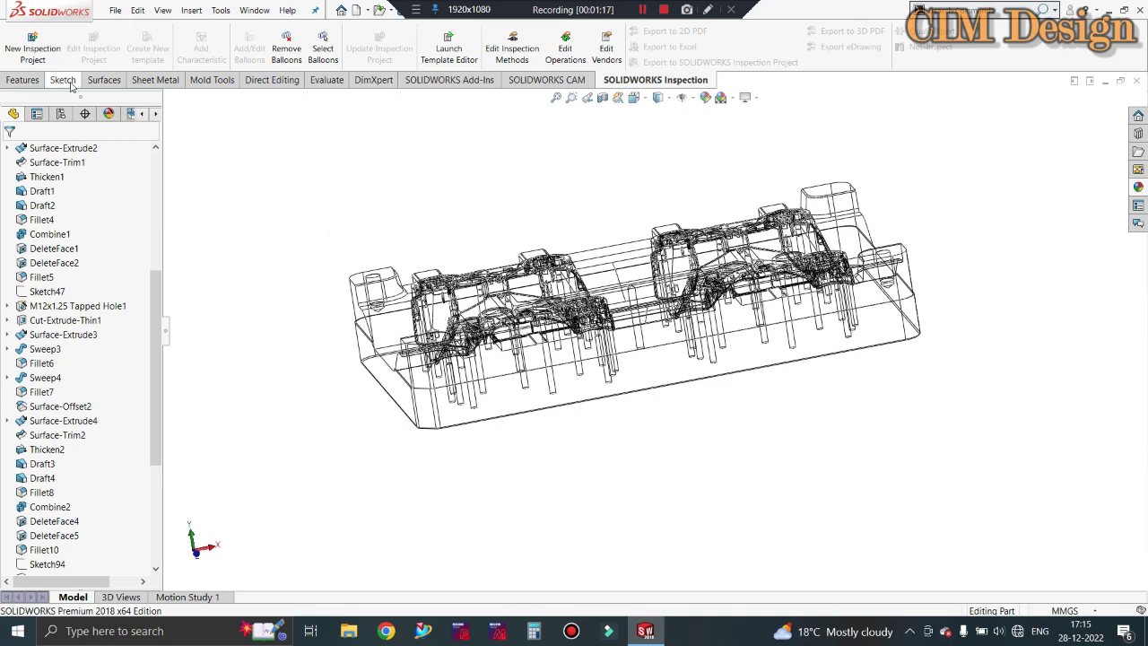
# - Start an Extruded feature sketch on the core plate's side face
pyautogui.click(24, 80)
pyautogui.click(206, 45)
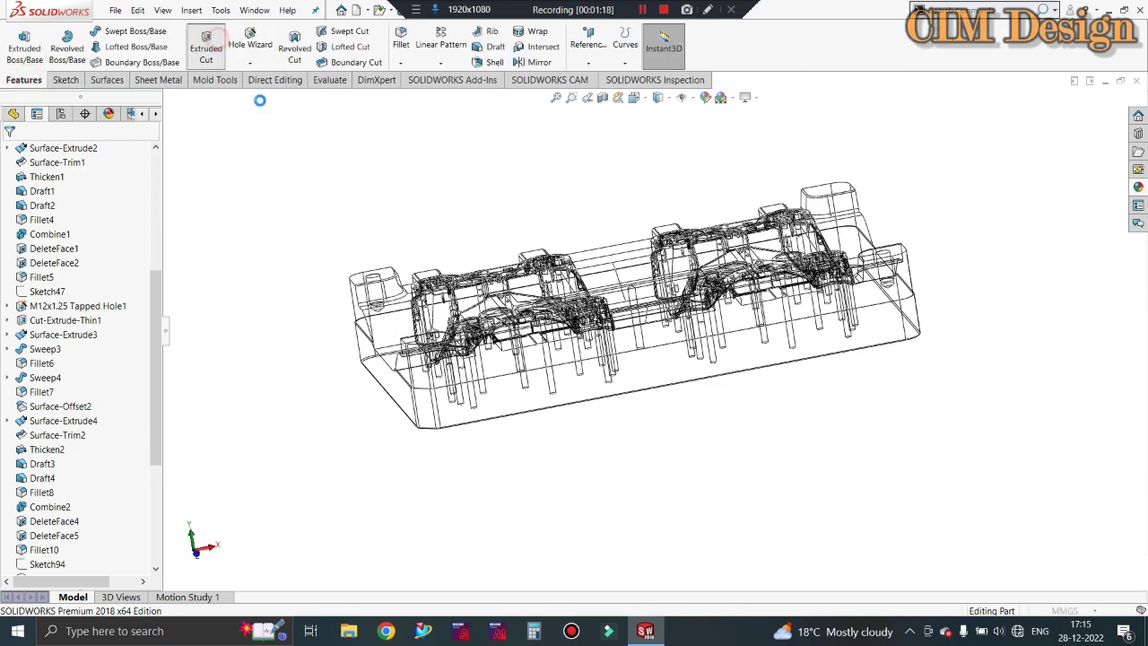
pyautogui.click(516, 387)
pyautogui.moveTo(615, 410)
pyautogui.mouseDown(button='middle')
pyautogui.moveTo(644, 475)
pyautogui.moveTo(705, 475)
pyautogui.mouseUp(button='middle')
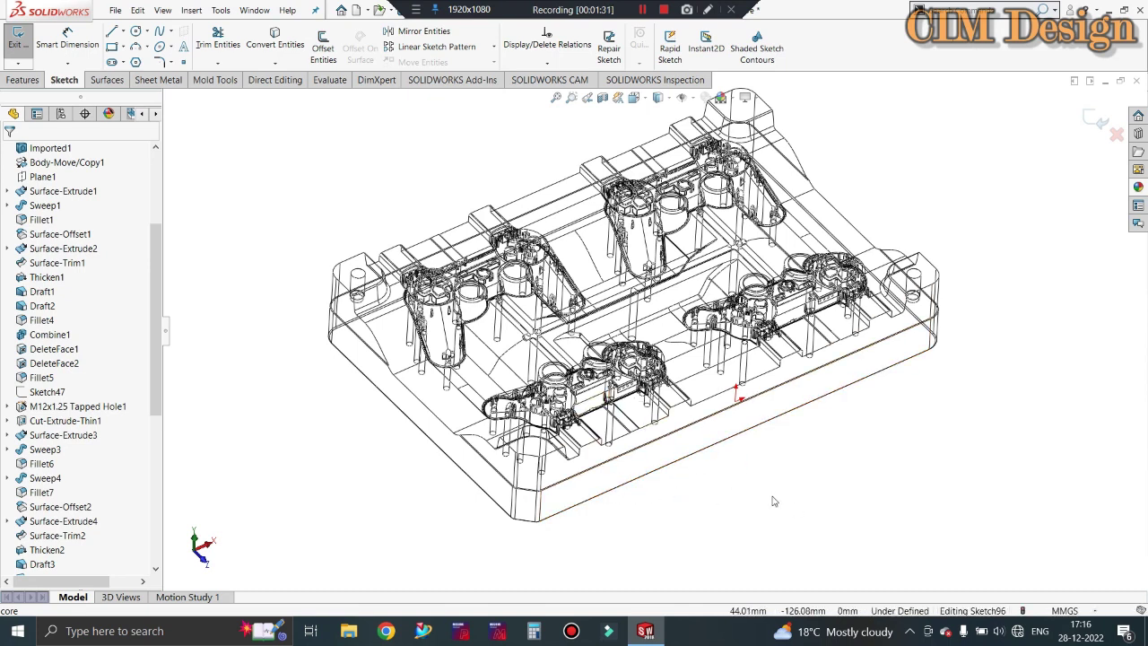
# - View the side face Normal To with Ctrl+8, zoom in, and select the Circle tool
pyautogui.hotkey('ctrl', '8')
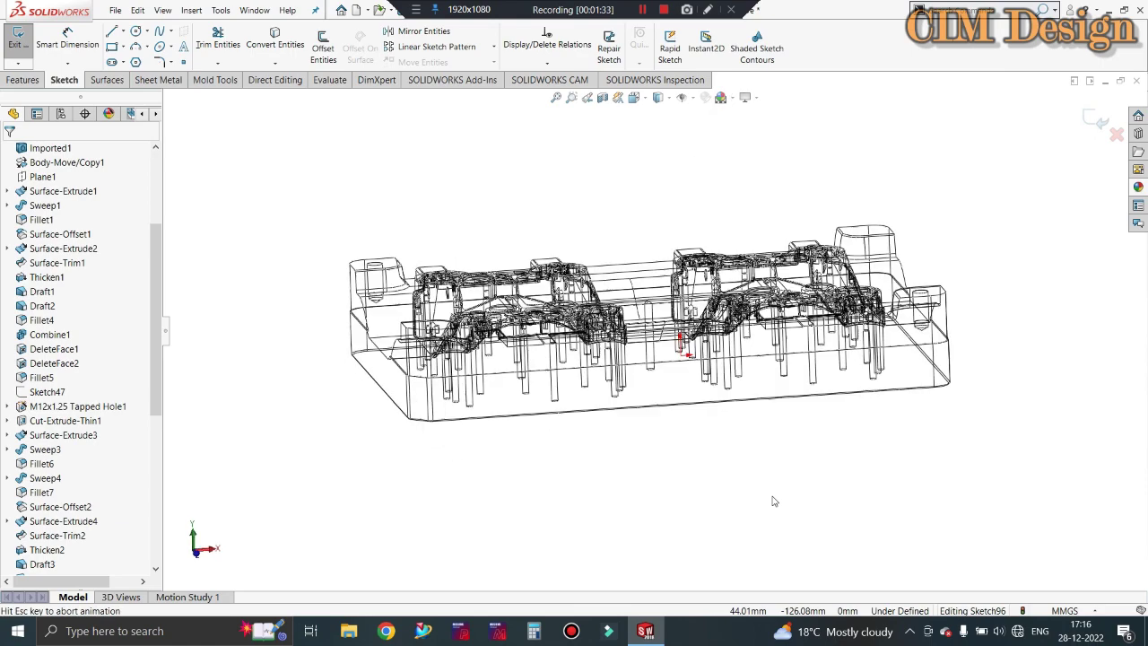
pyautogui.scroll(-2, 448, 348)
pyautogui.scroll(-3, 448, 350)
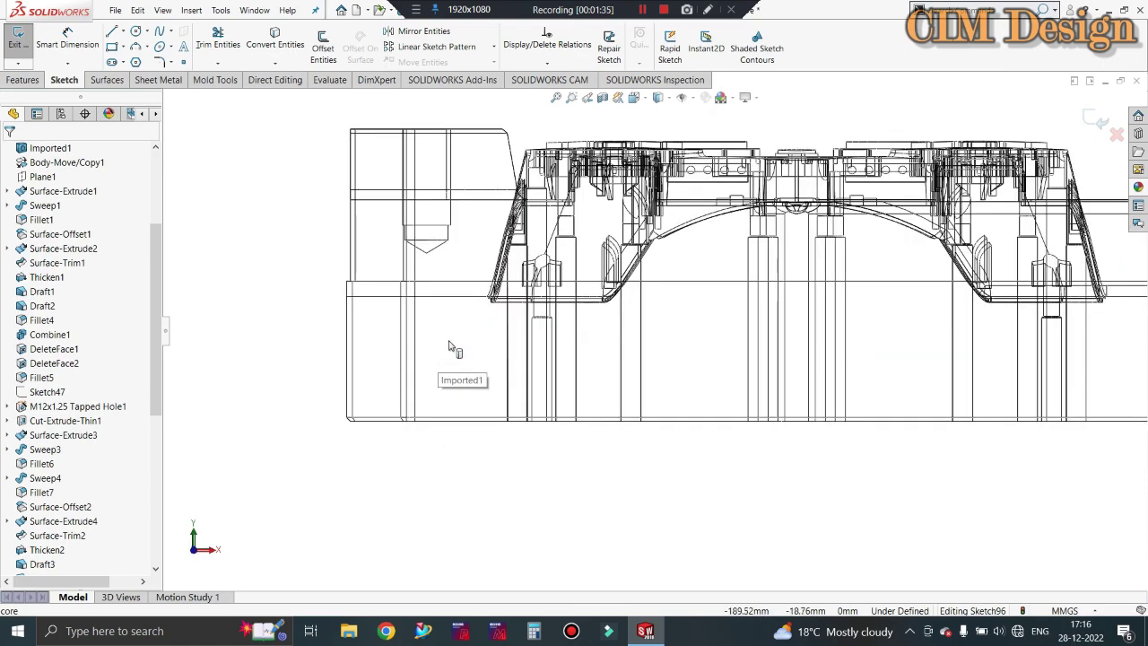
pyautogui.click(135, 31)
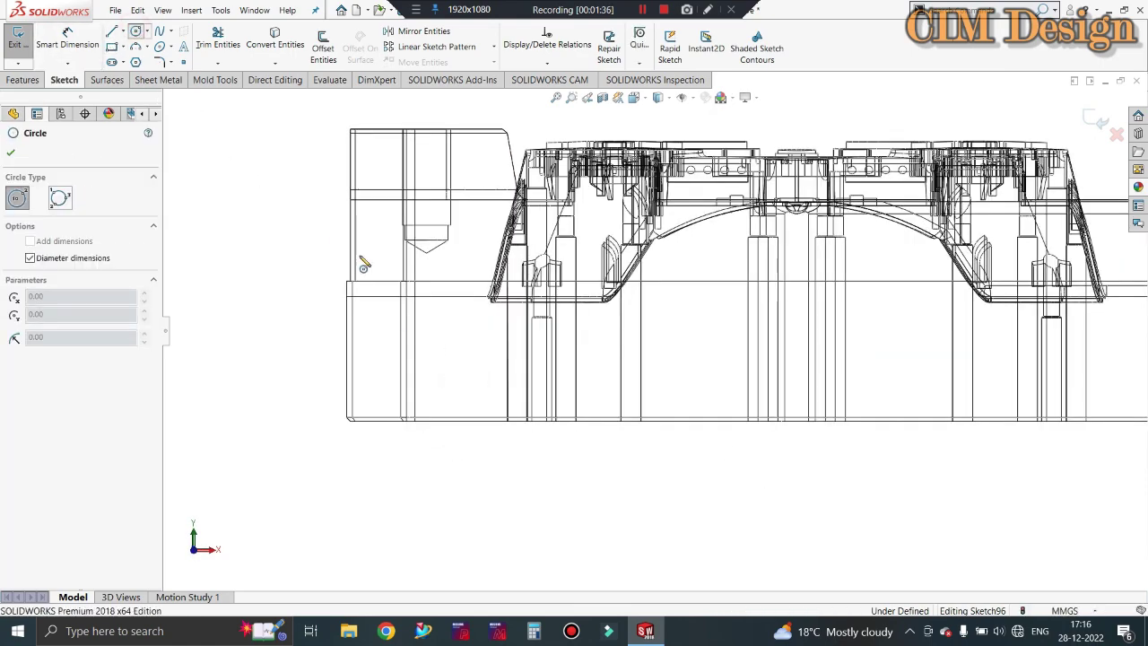
# - Draw a 10 mm diameter circle on the plate's side face
pyautogui.click(457, 344)
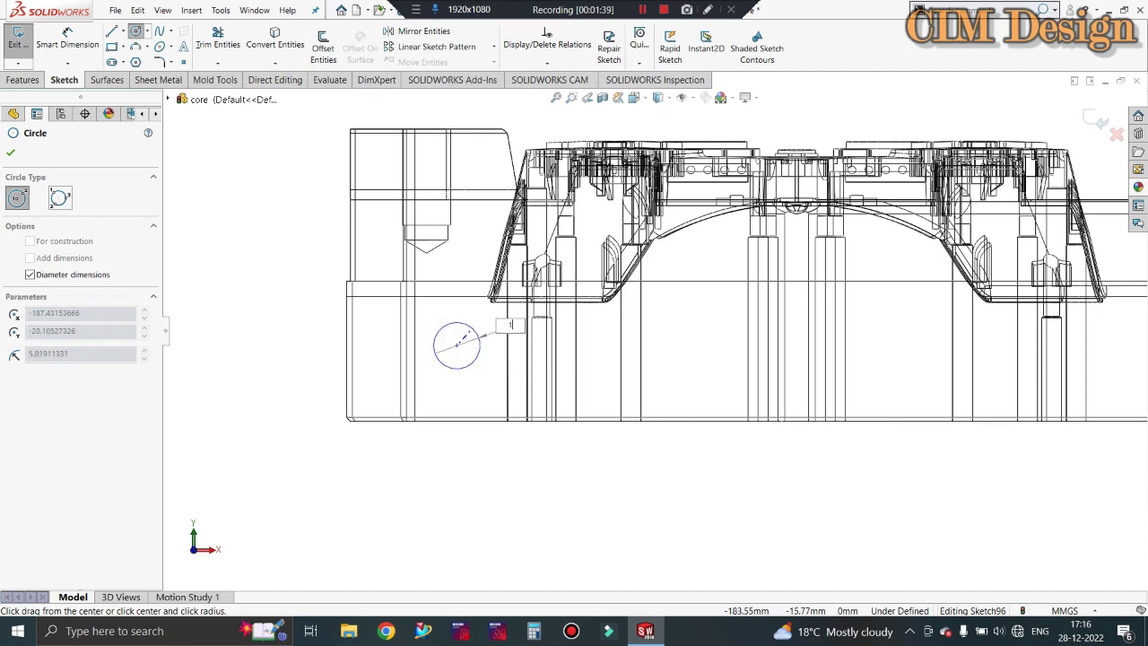
pyautogui.write('0')
pyautogui.press('Return')
pyautogui.press('Escape')
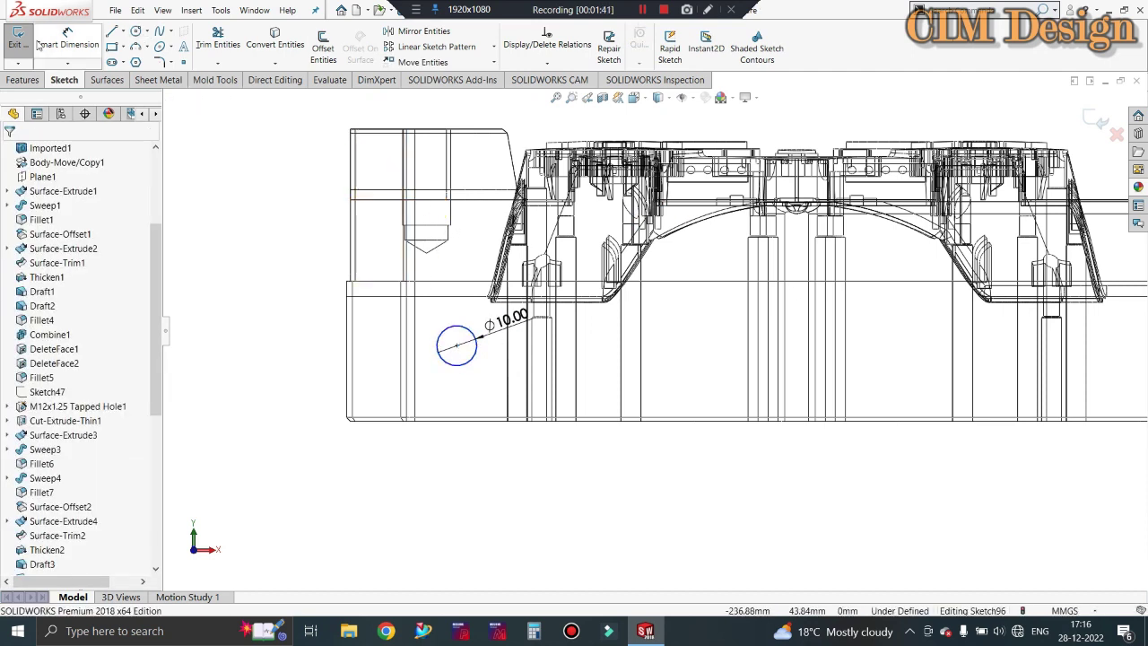
# - Dimension the circle's centre 10 mm from the edge above it
pyautogui.click(67, 41)
pyautogui.click(456, 346)
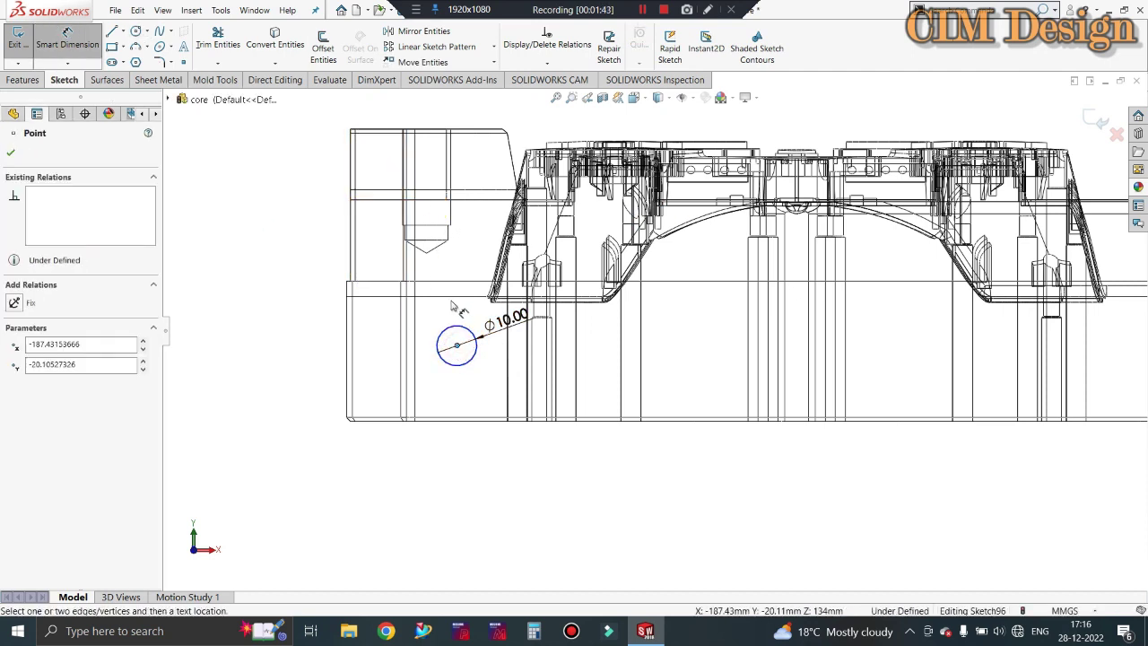
pyautogui.click(505, 303)
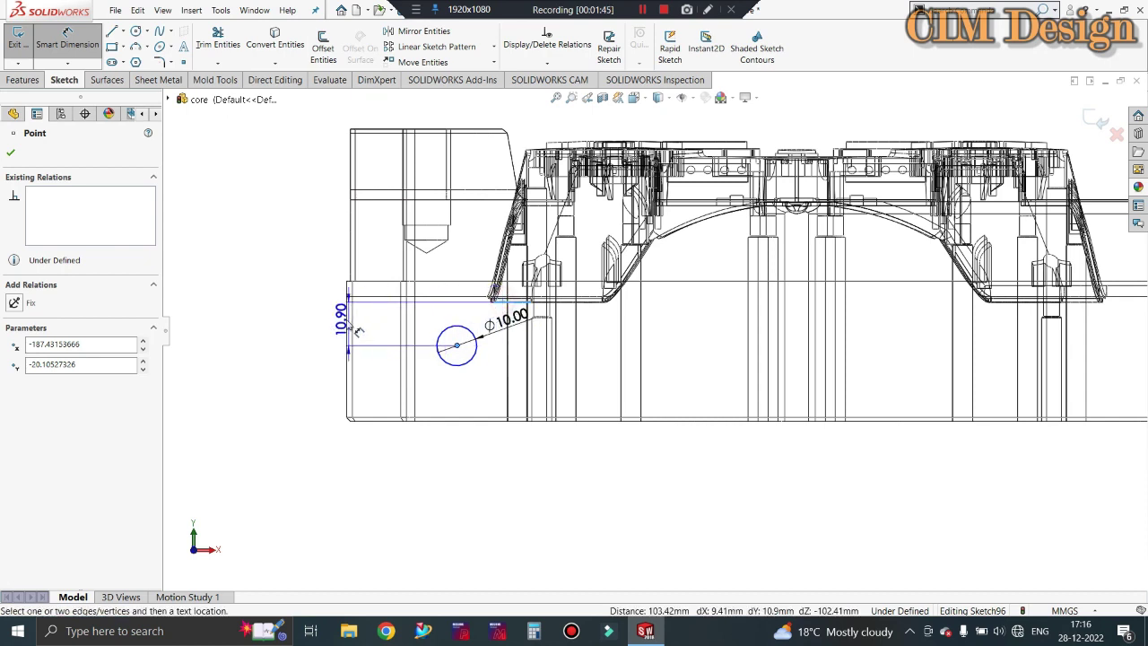
pyautogui.click(313, 320)
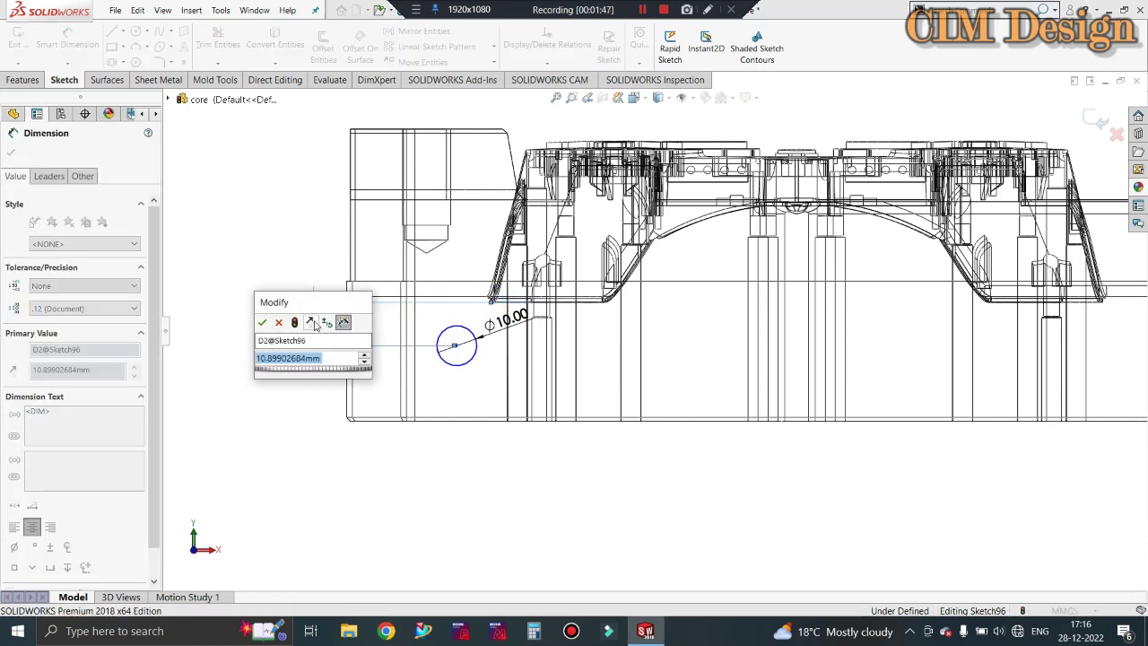
pyautogui.write('10')
pyautogui.press('Return')
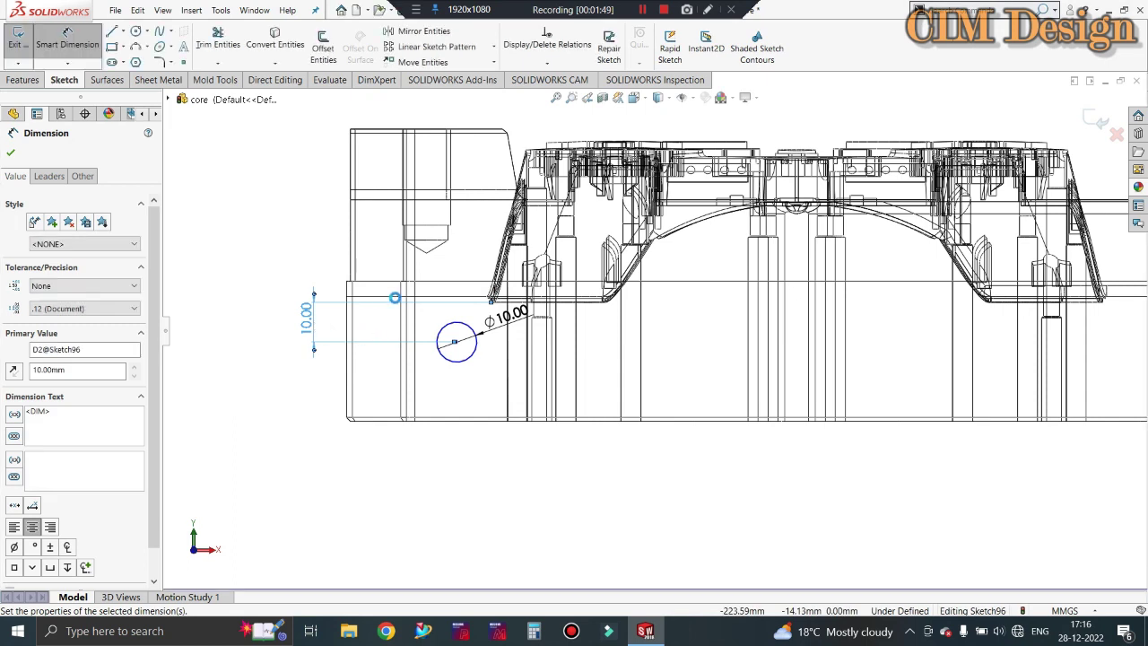
pyautogui.press('Escape')
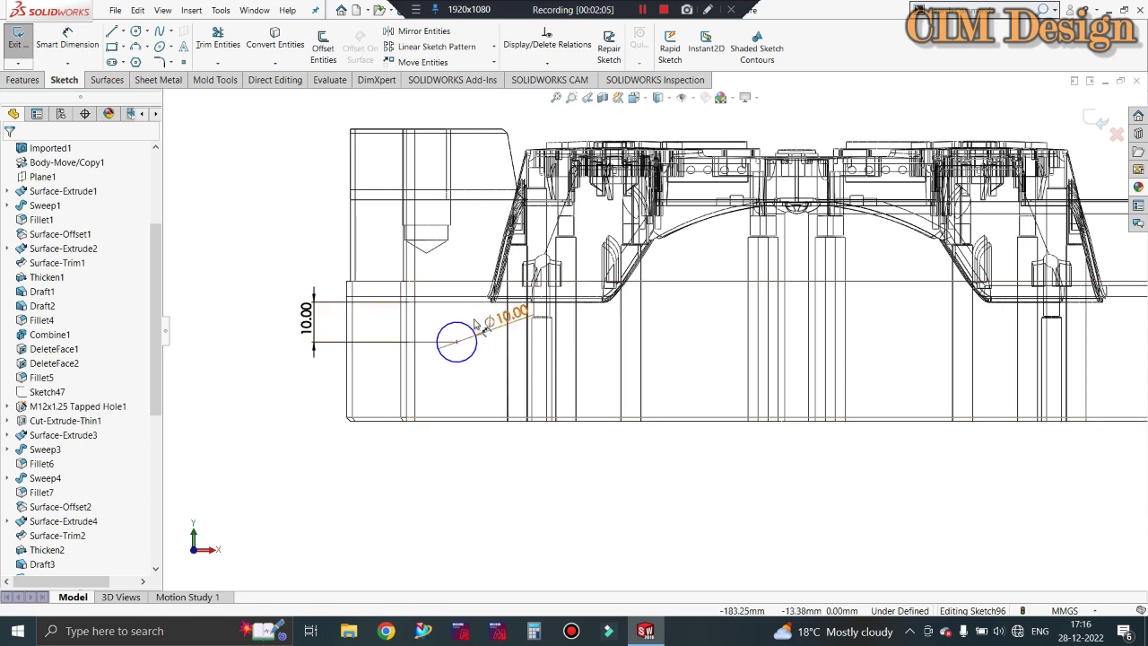
# - Dimension the circle's centre 12 mm horizontally from the plate's left edge
pyautogui.click(74, 43)
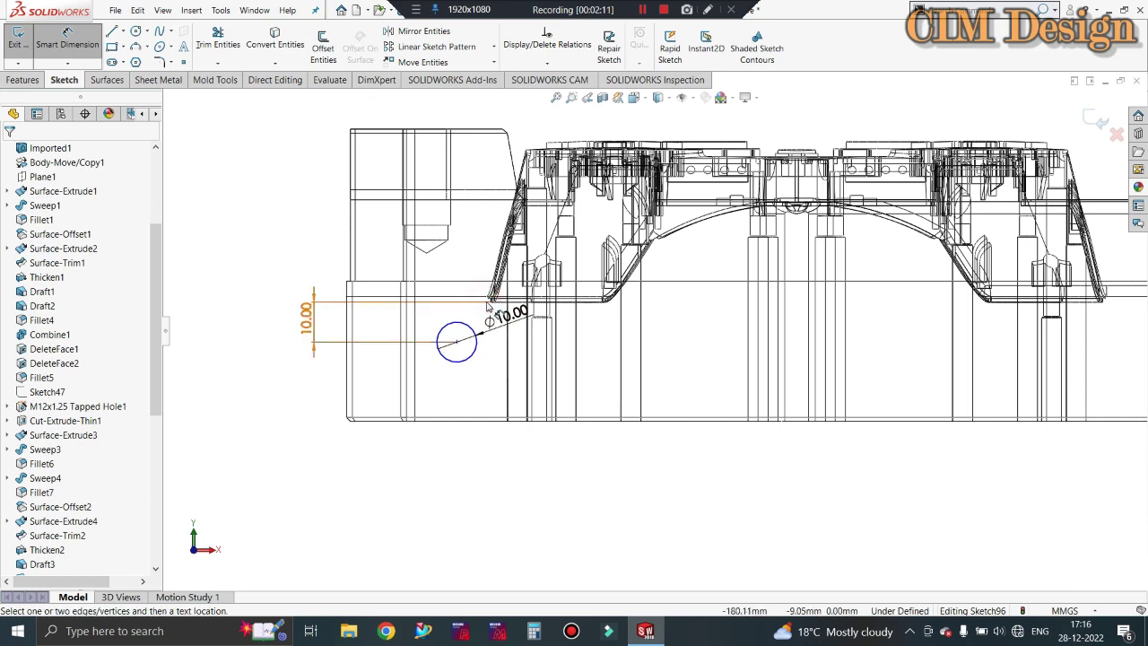
pyautogui.click(457, 343)
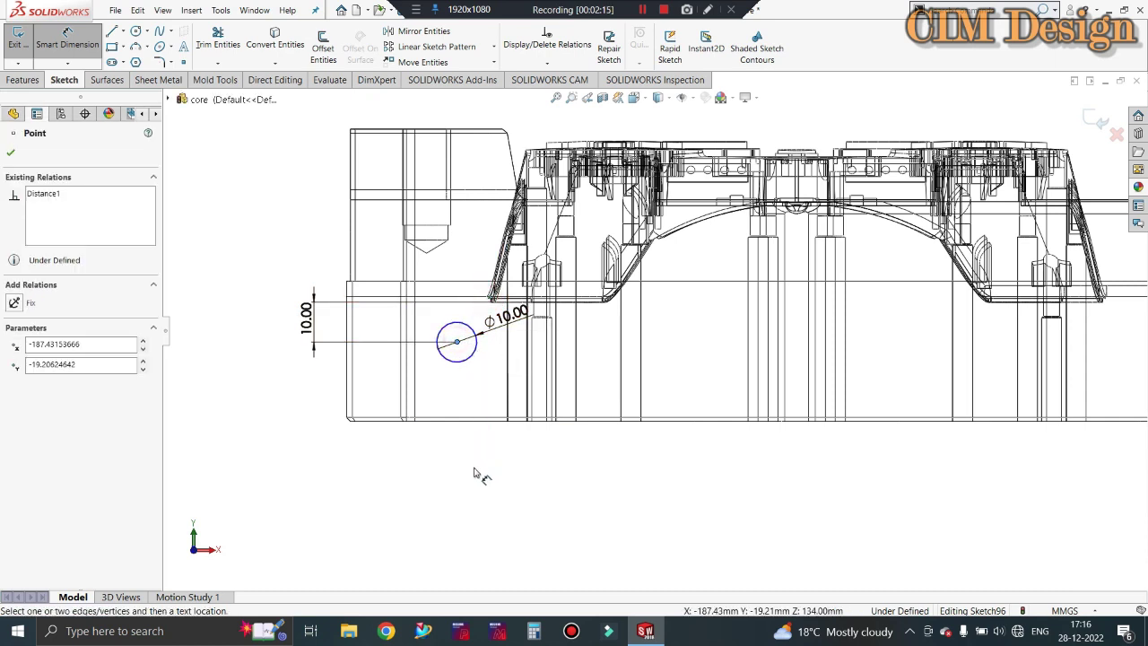
pyautogui.click(488, 301)
pyautogui.click(462, 440)
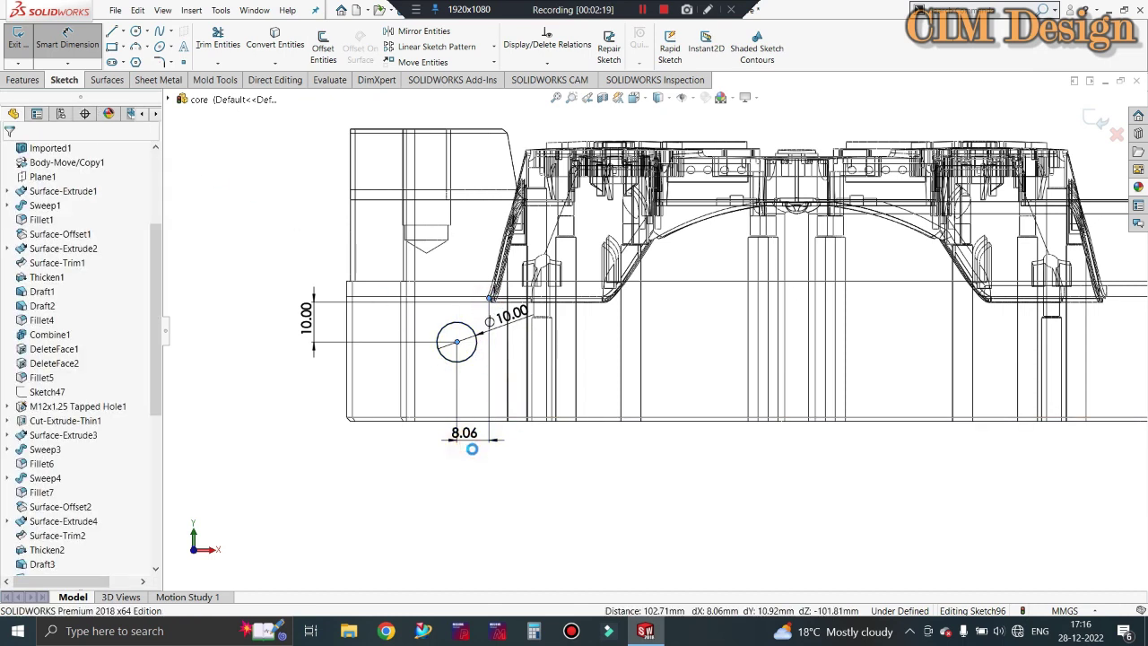
pyautogui.click(475, 454)
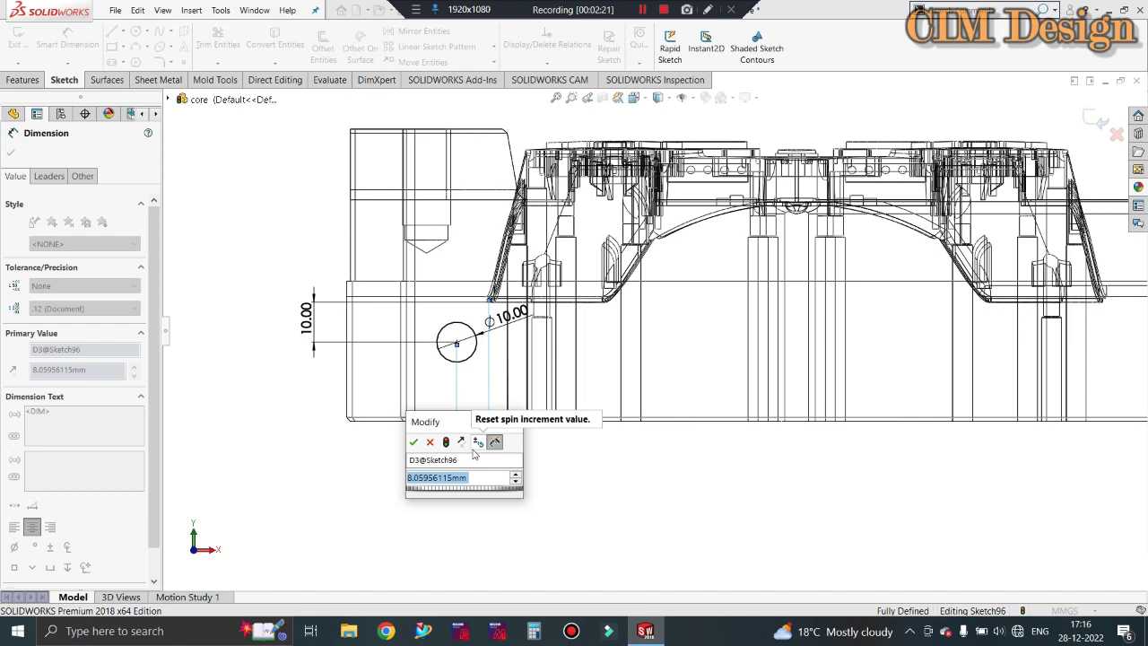
pyautogui.write('12')
pyautogui.press('Return')
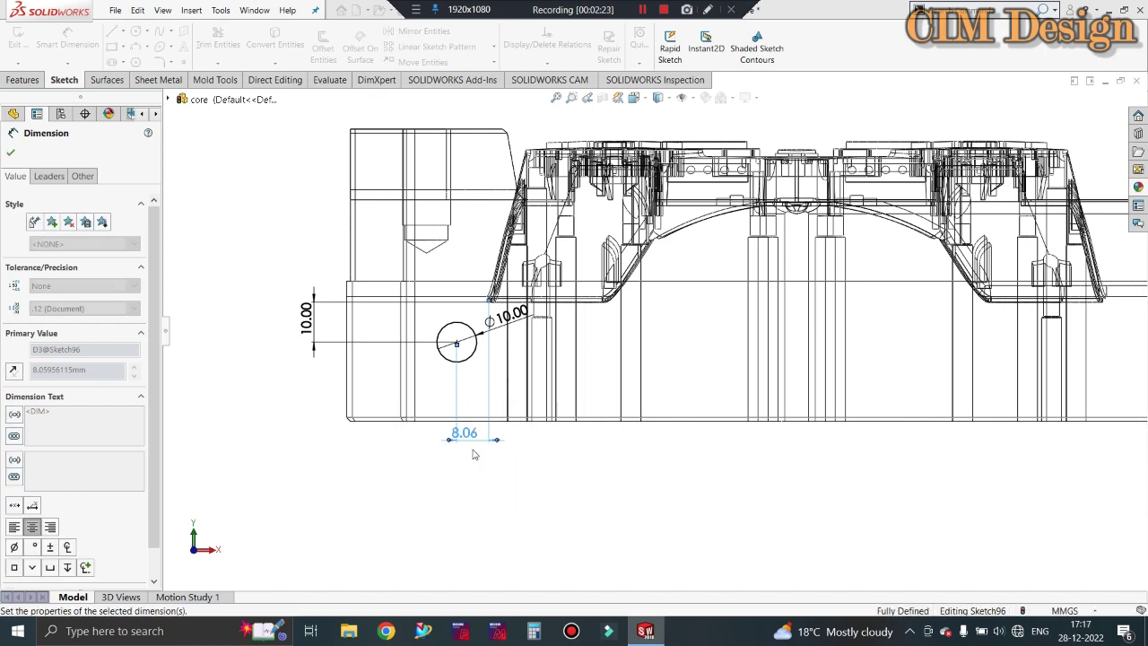
pyautogui.press('Escape')
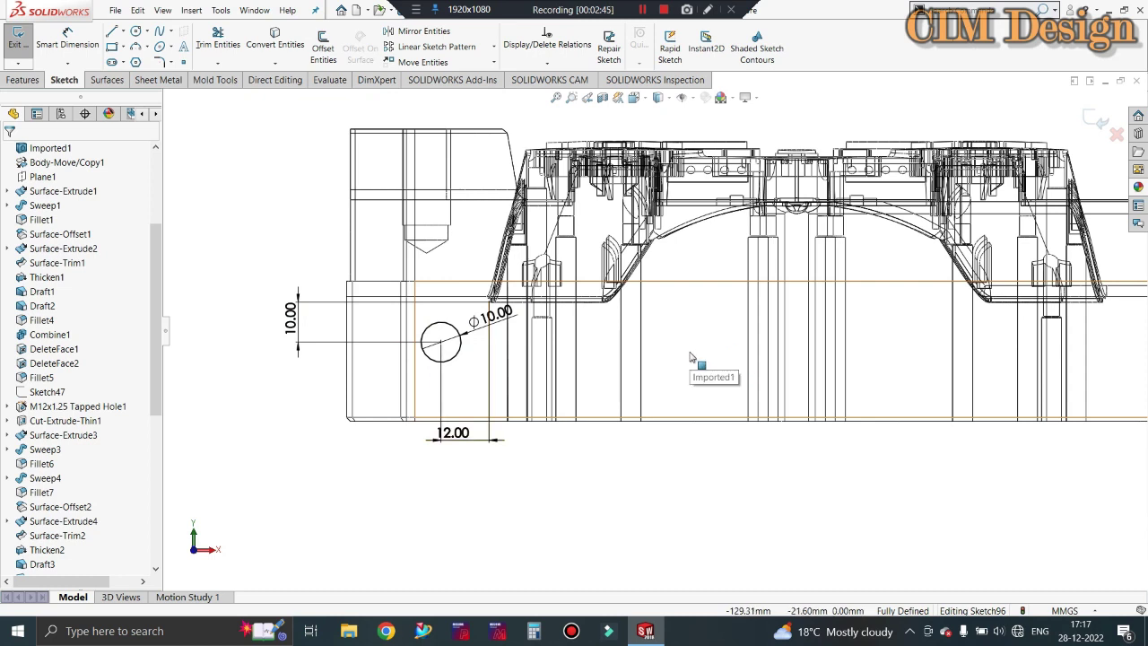
# - Begin a height dimension from the plate's bottom edge to the circle's centre
pyautogui.scroll(2, 603, 348)
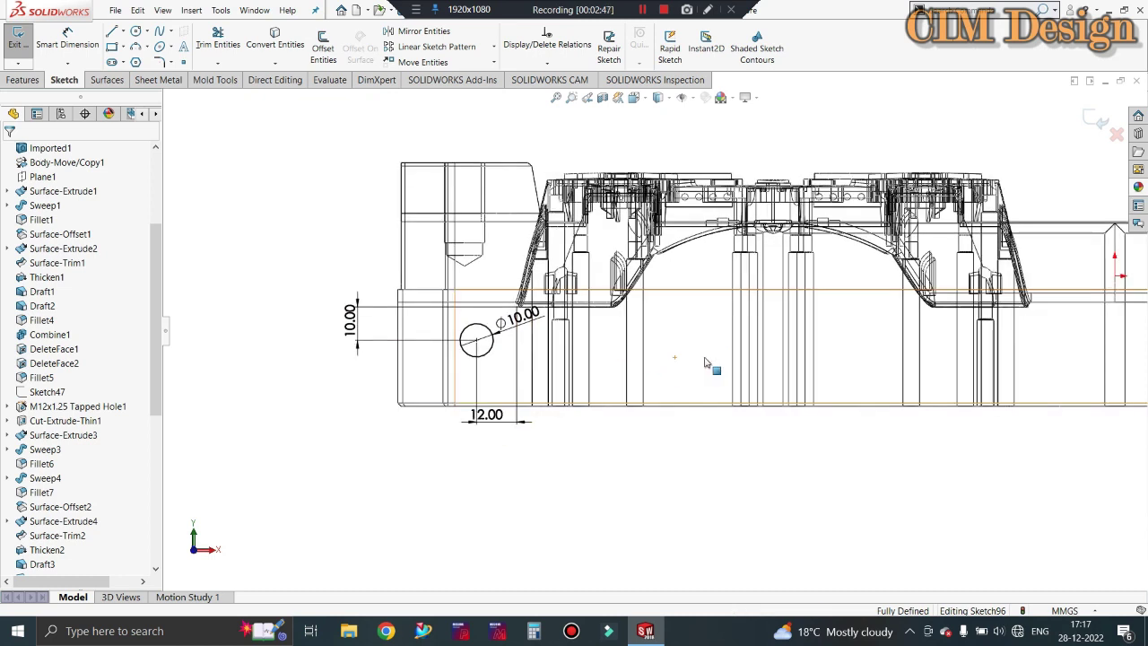
pyautogui.scroll(2, 712, 367)
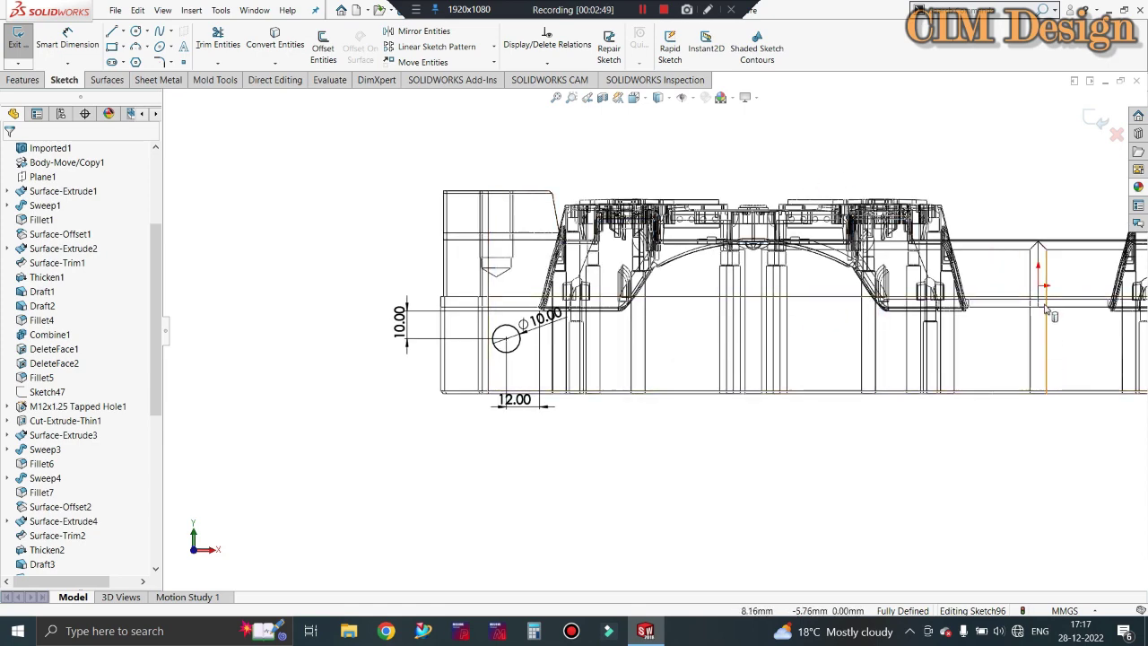
pyautogui.scroll(-2, 1047, 309)
pyautogui.scroll(-2, 1047, 309)
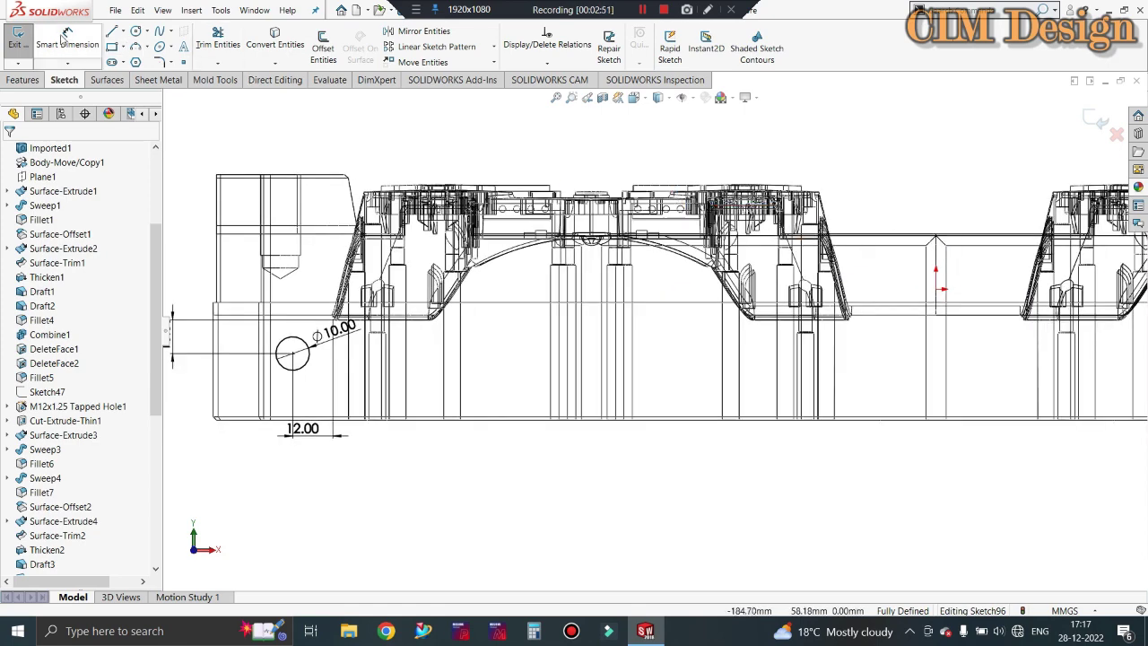
pyautogui.click(136, 31)
pyautogui.scroll(1, 683, 328)
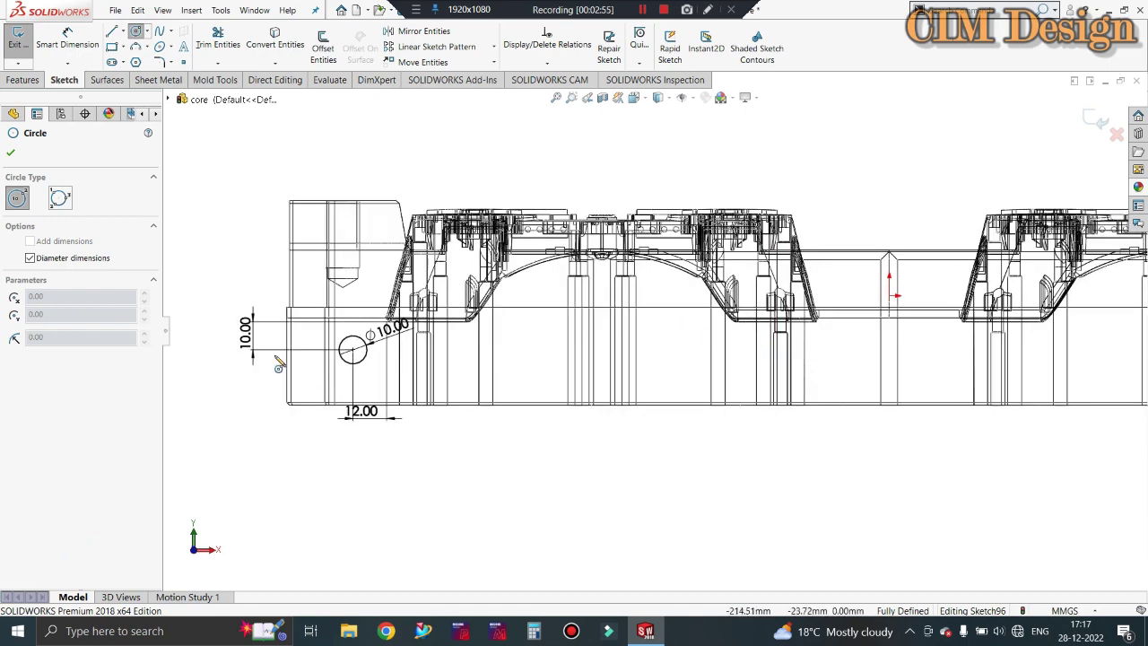
pyautogui.scroll(-1, 279, 363)
pyautogui.scroll(-1, 431, 354)
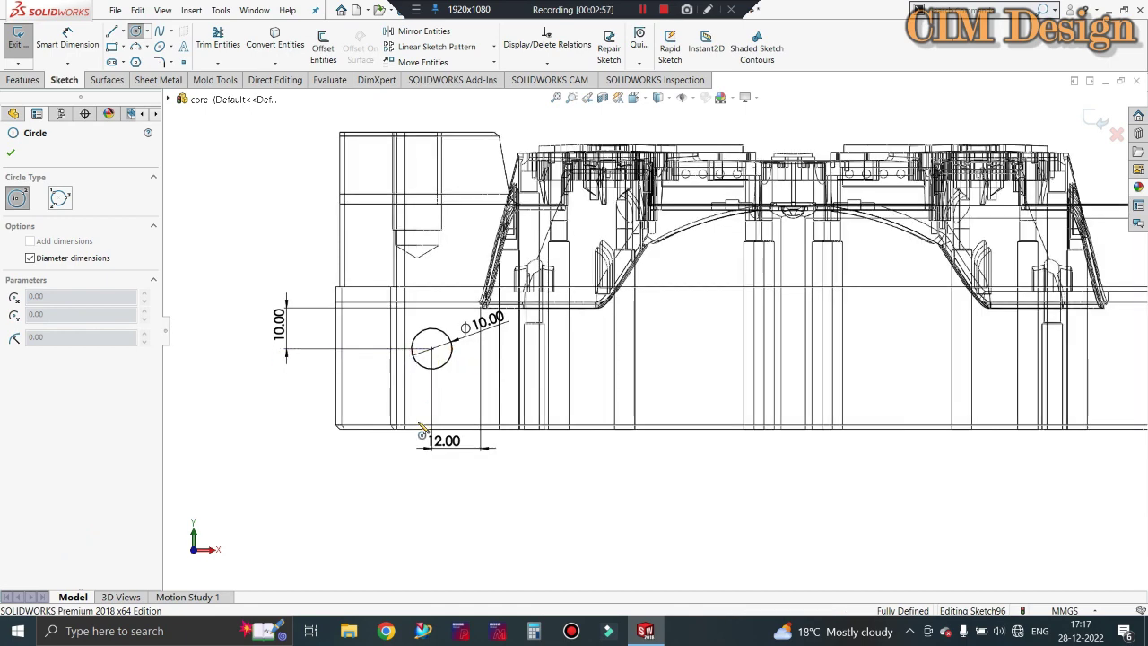
pyautogui.press('Escape')
pyautogui.click(81, 40)
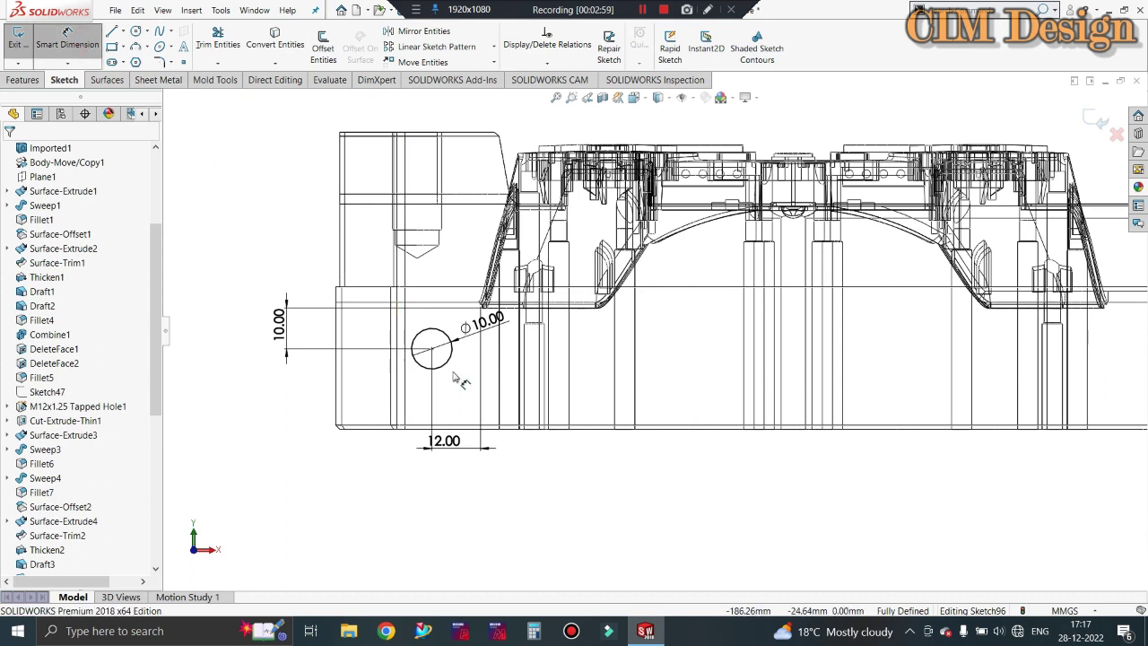
pyautogui.click(433, 426)
pyautogui.click(431, 348)
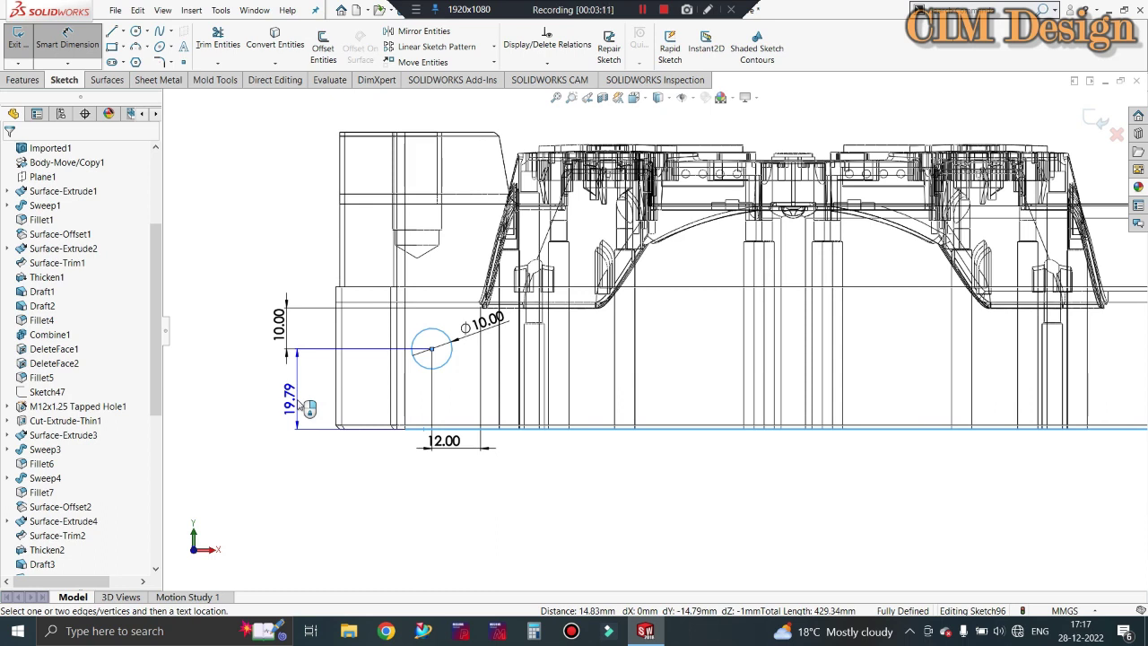
# - Cancel the unplaced dimension and delete the vertical 10.00 mm dimension
pyautogui.press('Escape')
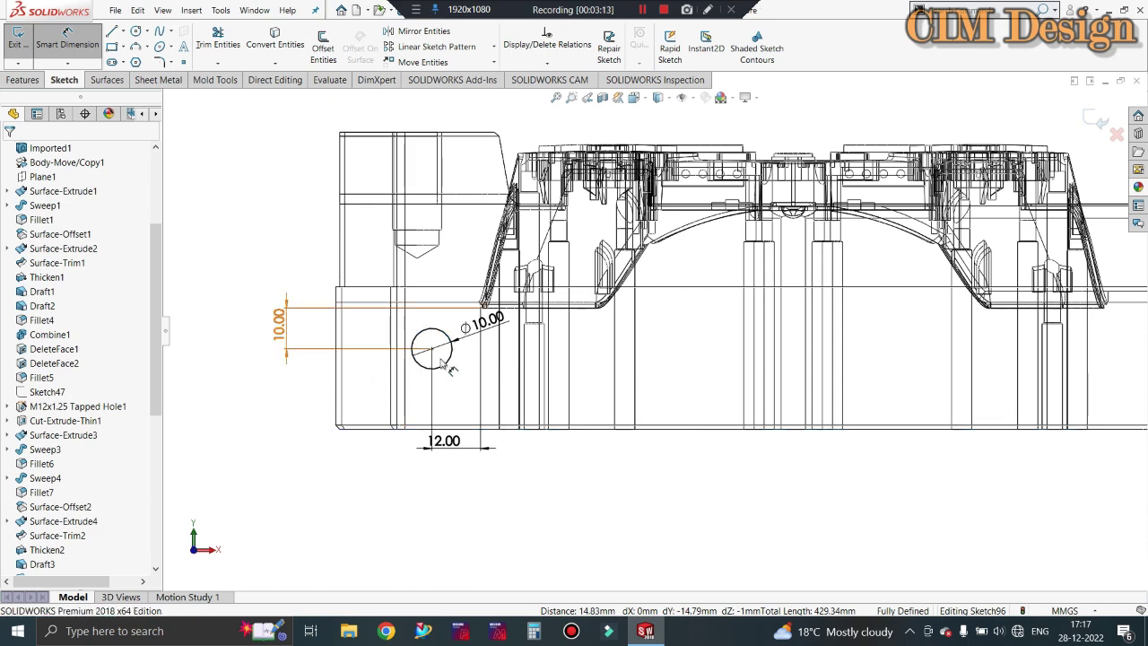
pyautogui.rightClick(285, 316)
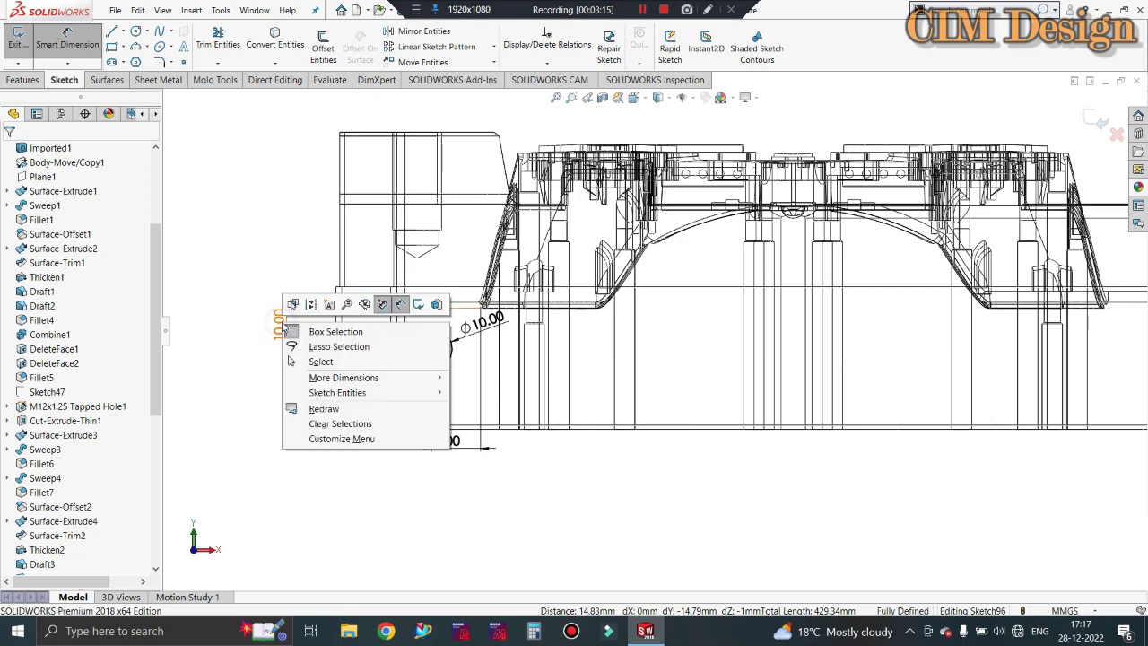
pyautogui.click(326, 352)
pyautogui.press('Escape')
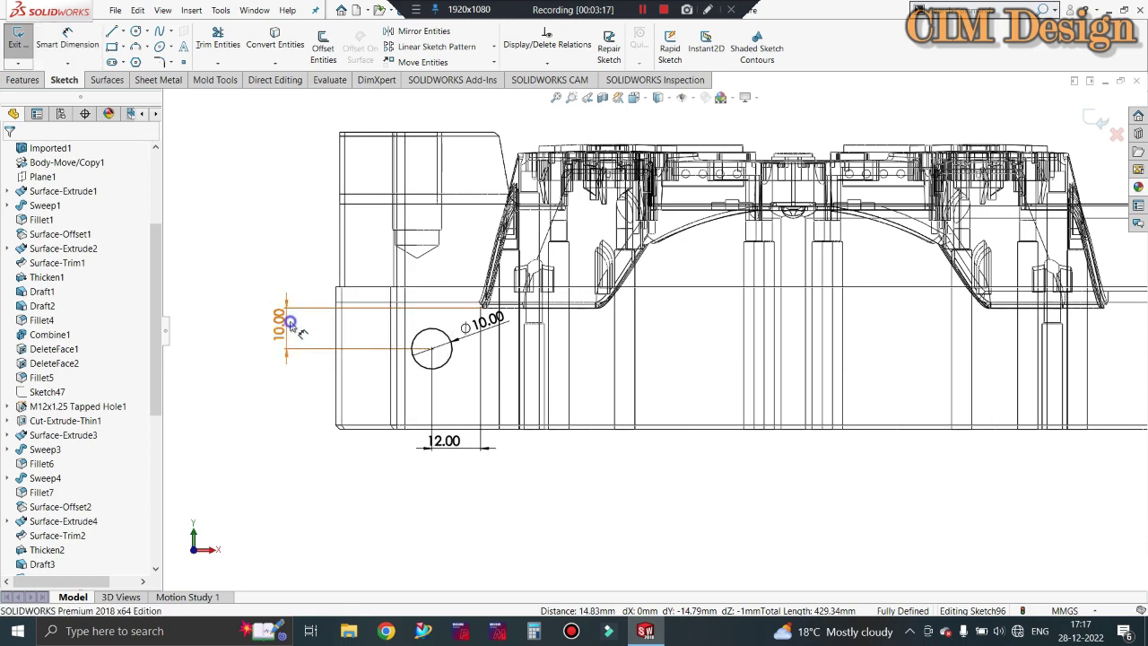
pyautogui.rightClick(287, 324)
pyautogui.click(320, 483)
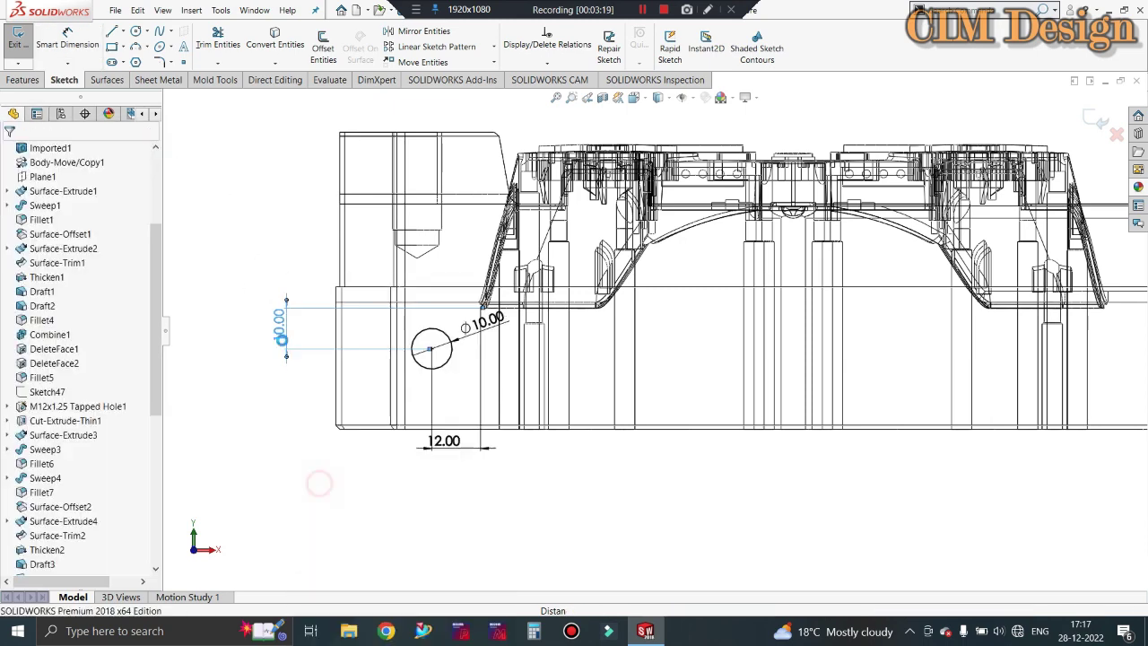
# - Dimension the circle's centre 20 mm above the plate's bottom edge
pyautogui.click(65, 45)
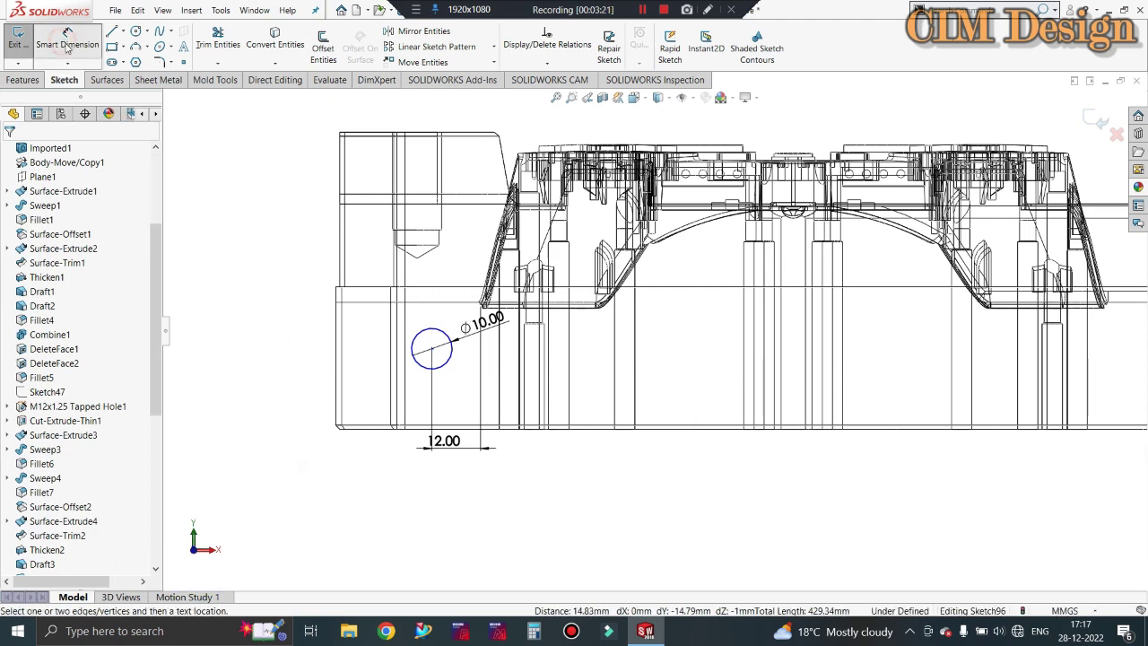
pyautogui.click(431, 349)
pyautogui.click(287, 398)
pyautogui.write('2')
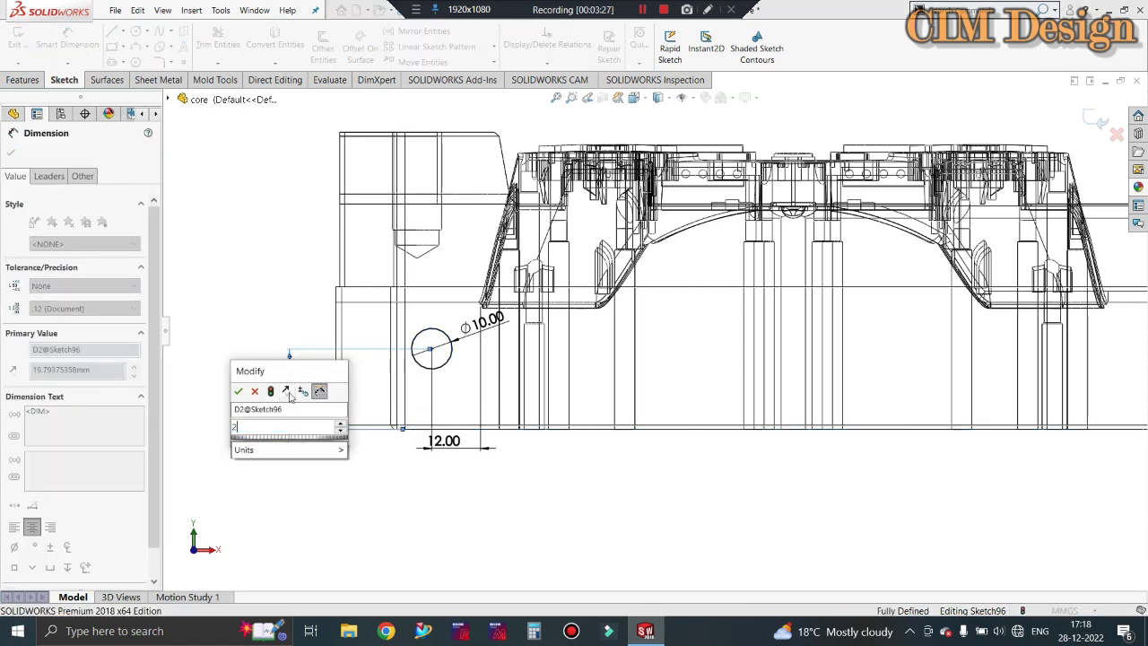
pyautogui.press('Return')
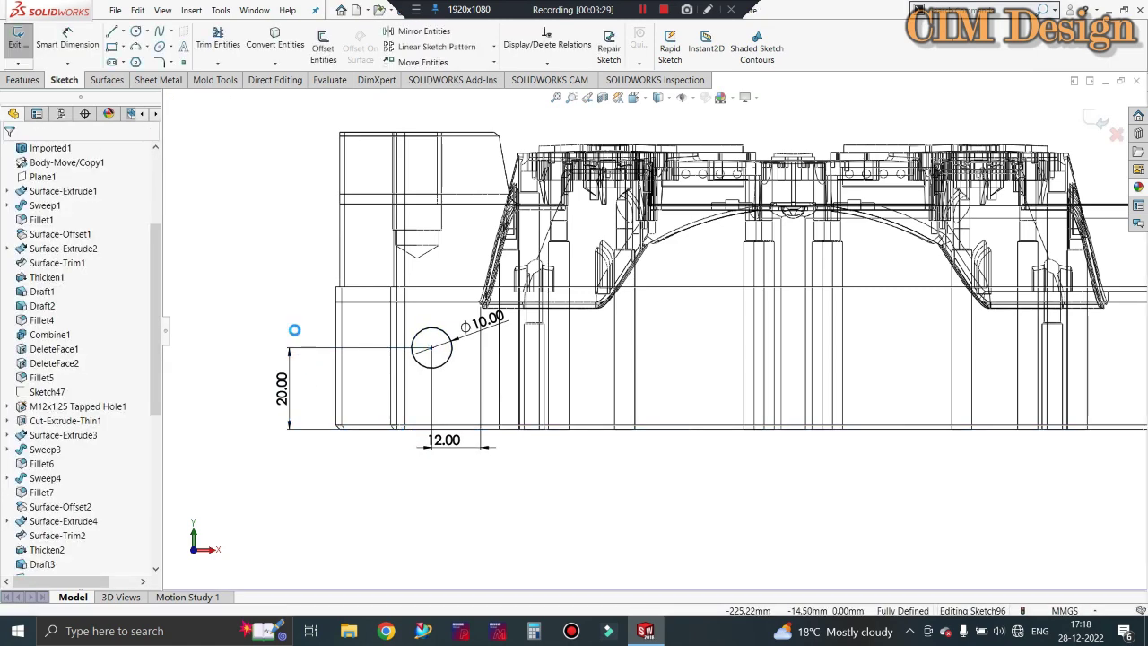
pyautogui.click(136, 31)
# - Draw a second 10 mm diameter circle on the right side of the face
pyautogui.scroll(2, 592, 386)
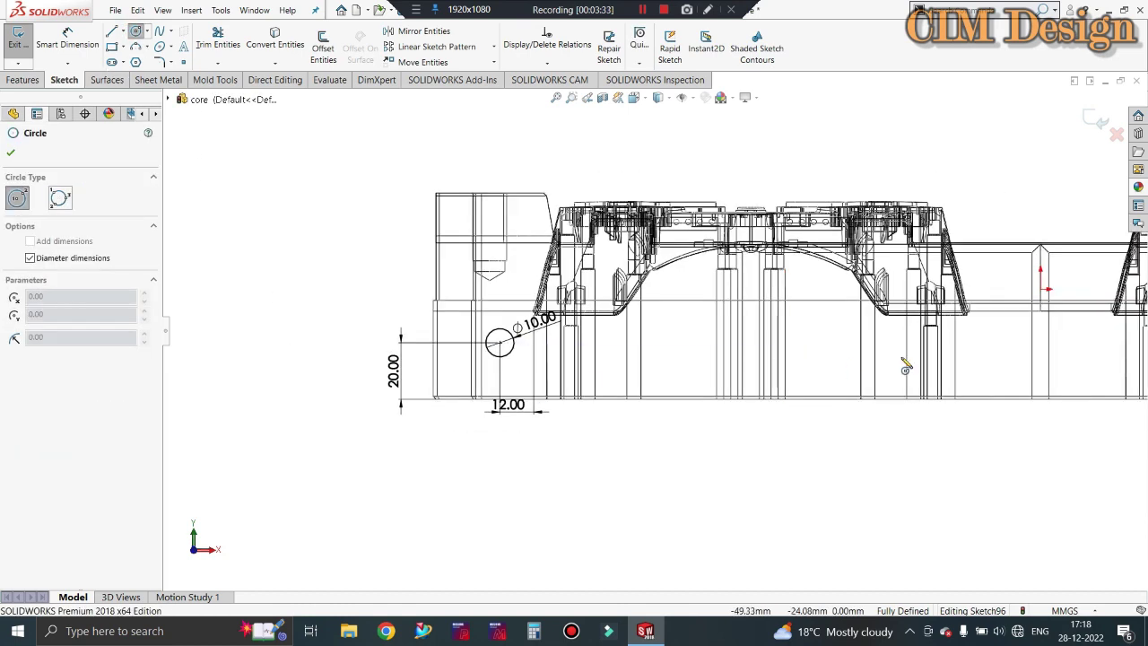
pyautogui.scroll(-1, 1002, 358)
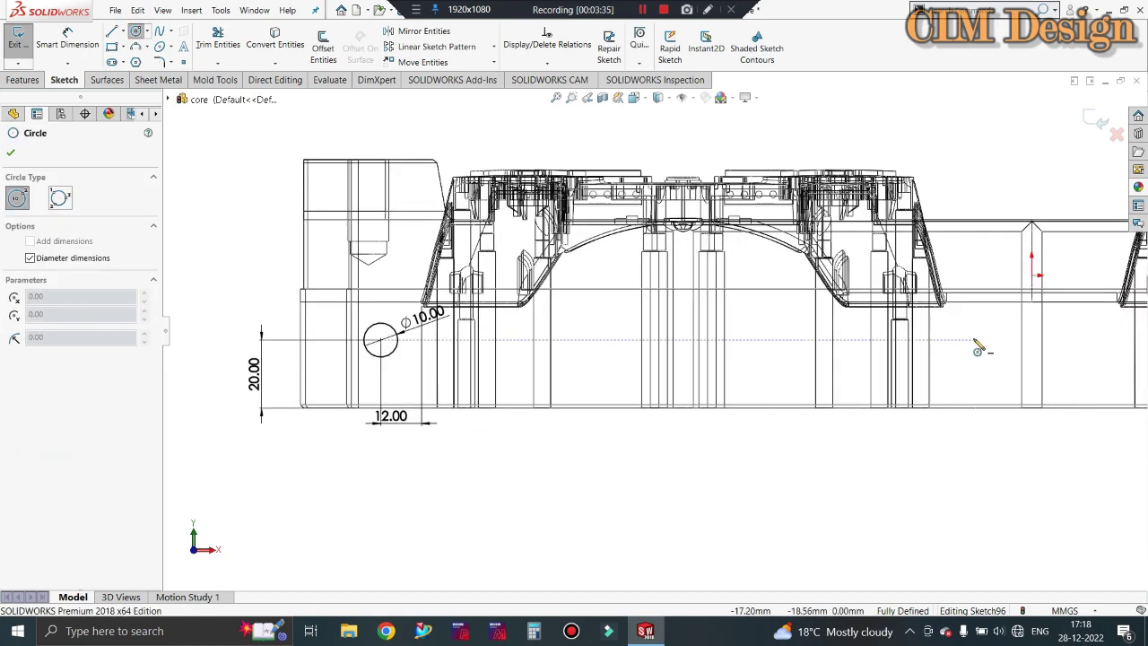
pyautogui.click(974, 340)
pyautogui.write('0')
pyautogui.press('Return')
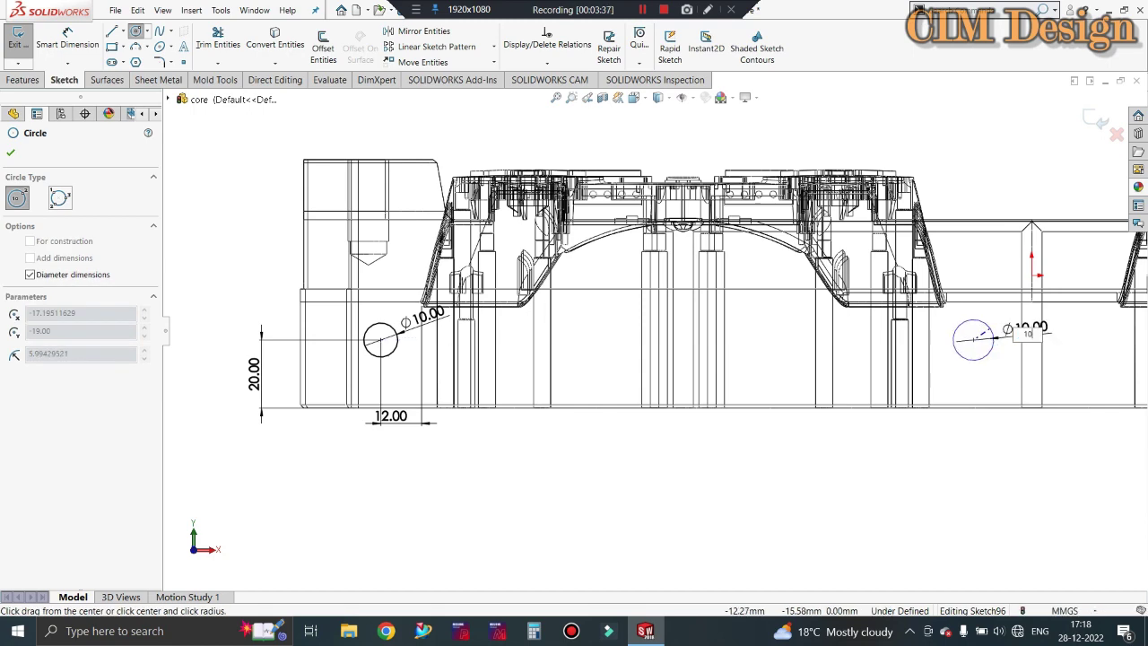
pyautogui.press('Escape')
# - Dimension the second circle's centre 8 mm from the vertical edge
pyautogui.click(67, 37)
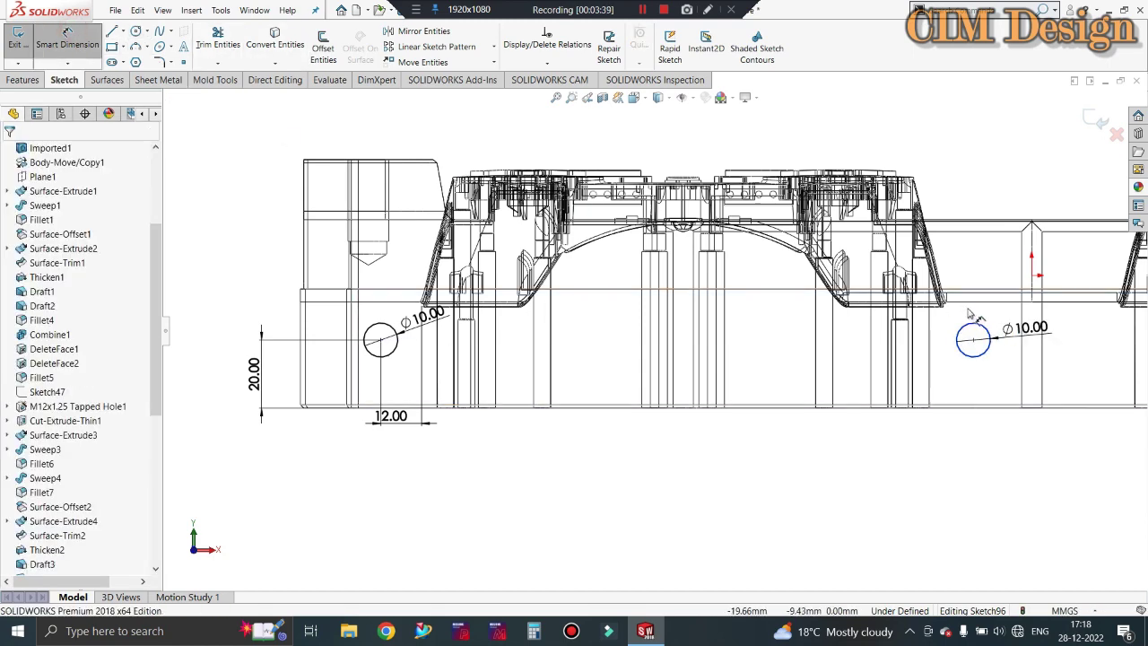
pyautogui.scroll(-1, 941, 343)
pyautogui.scroll(-1, 937, 352)
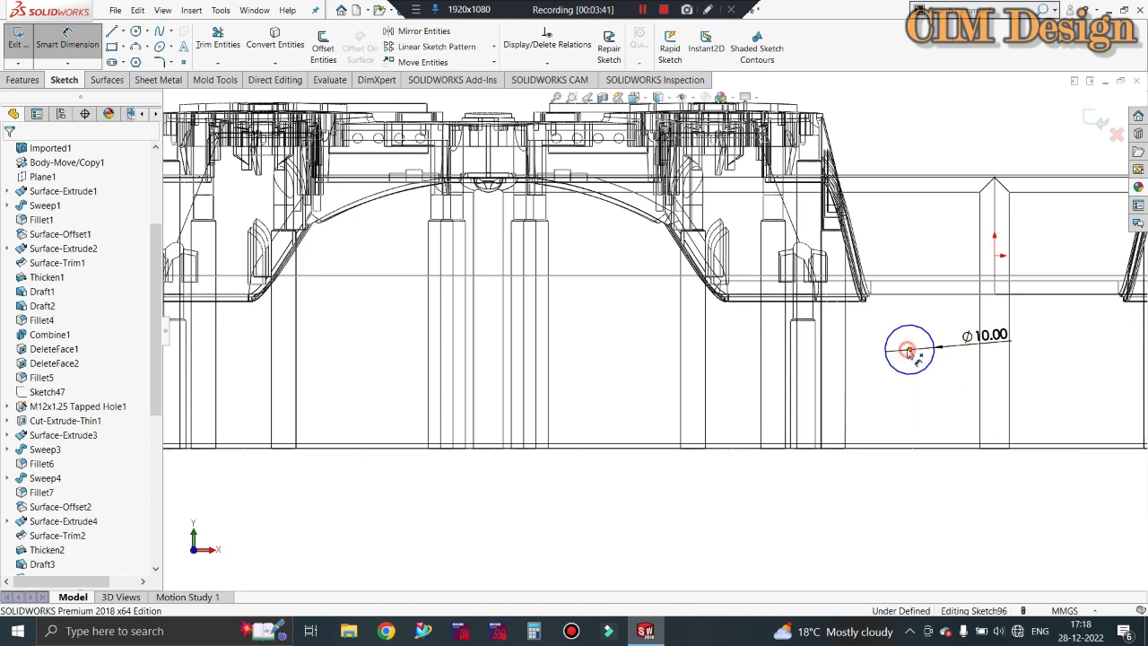
pyautogui.click(910, 350)
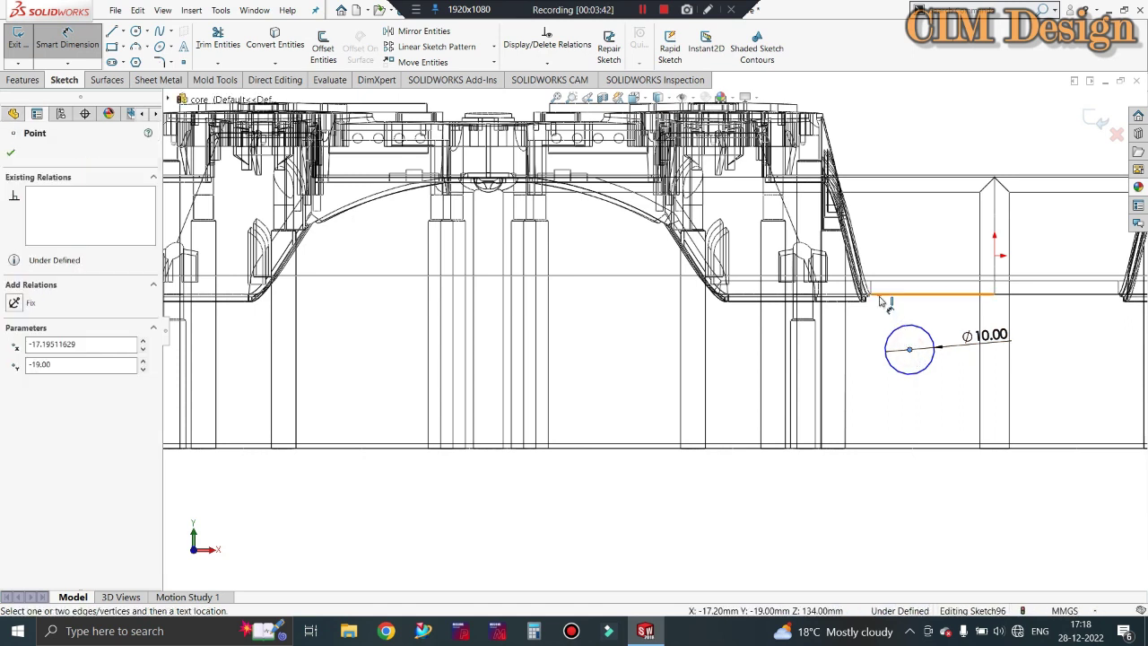
pyautogui.click(980, 358)
pyautogui.click(967, 485)
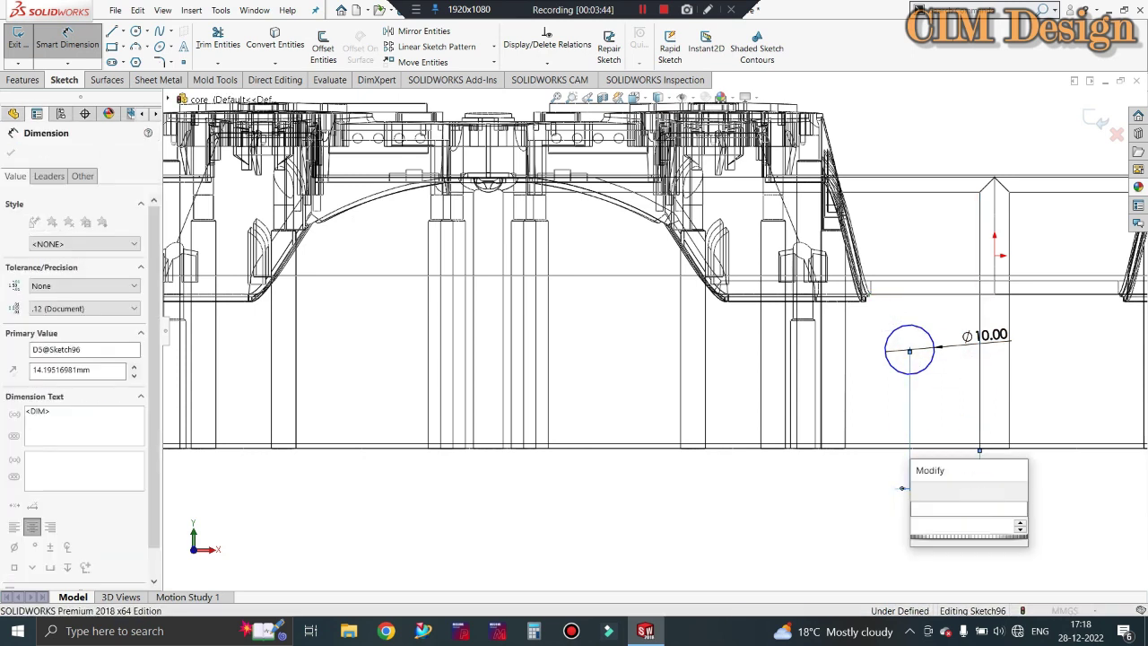
pyautogui.write('8')
pyautogui.press('Return')
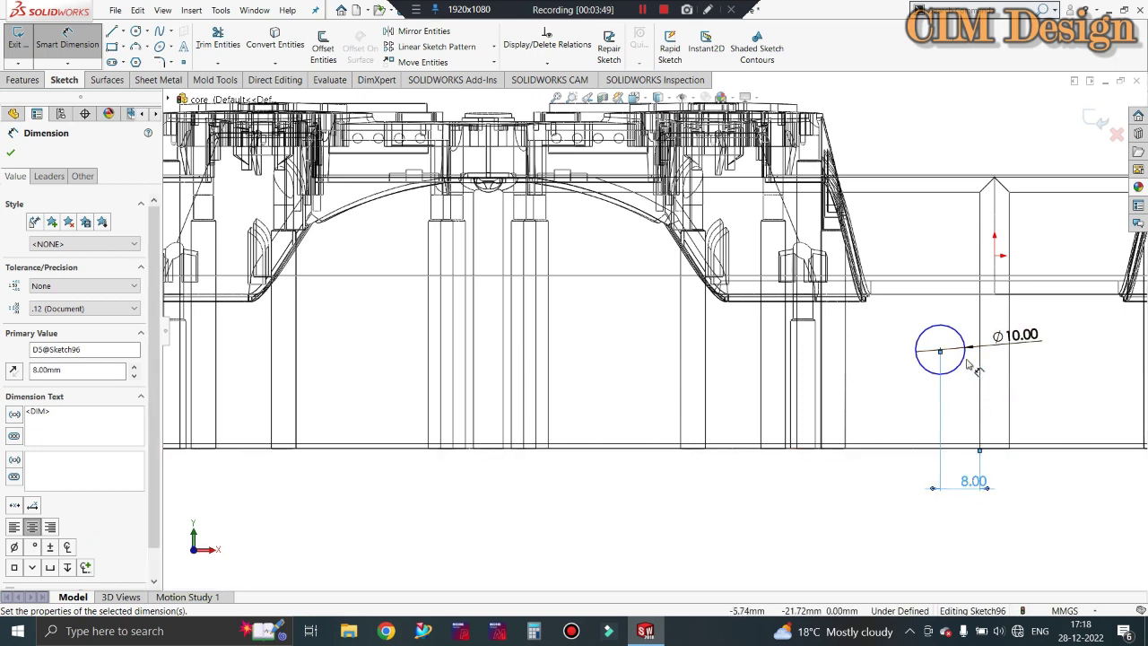
pyautogui.press('Escape')
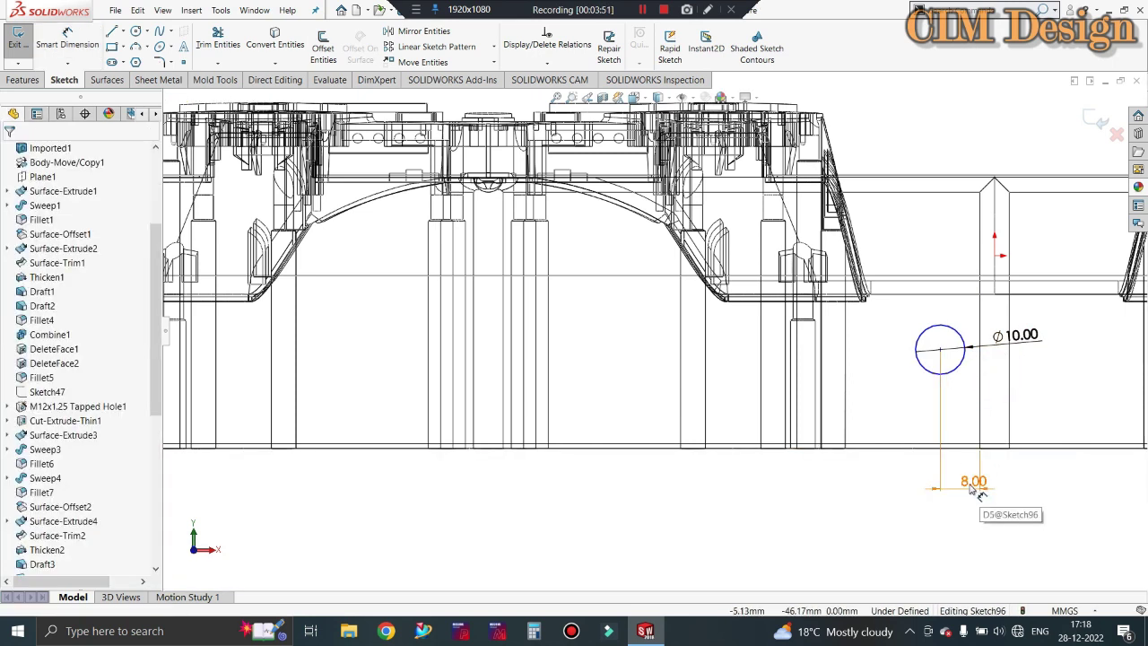
# - Change that horizontal distance to 11 mm, then to 12 mm
pyautogui.doubleClick(973, 481)
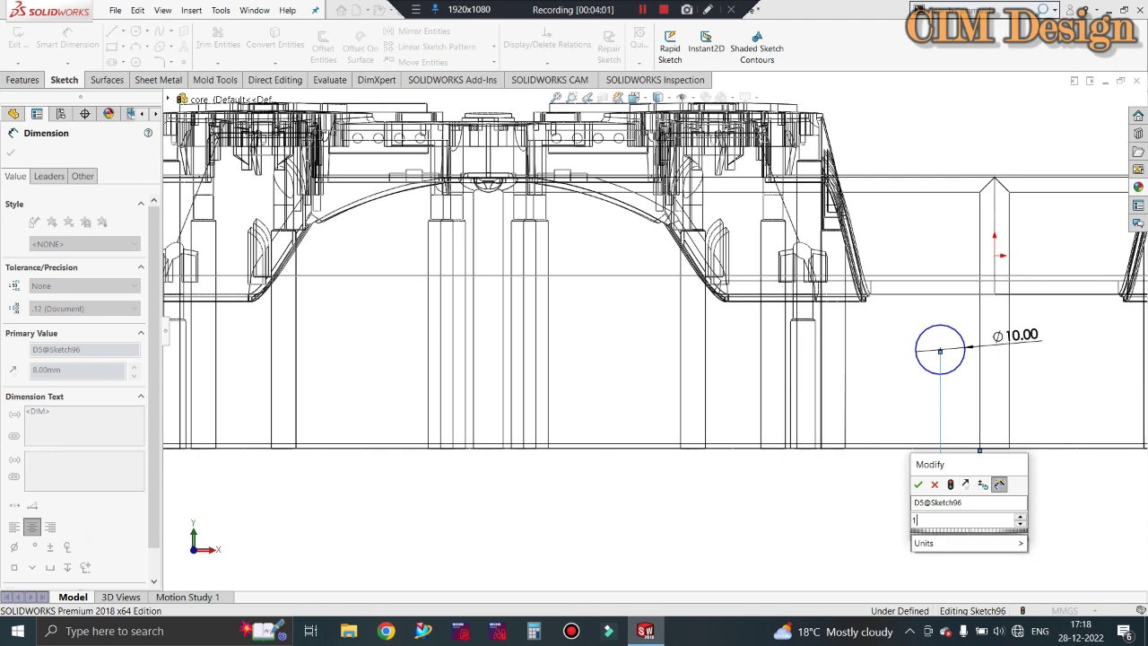
pyautogui.write('11')
pyautogui.press('Return')
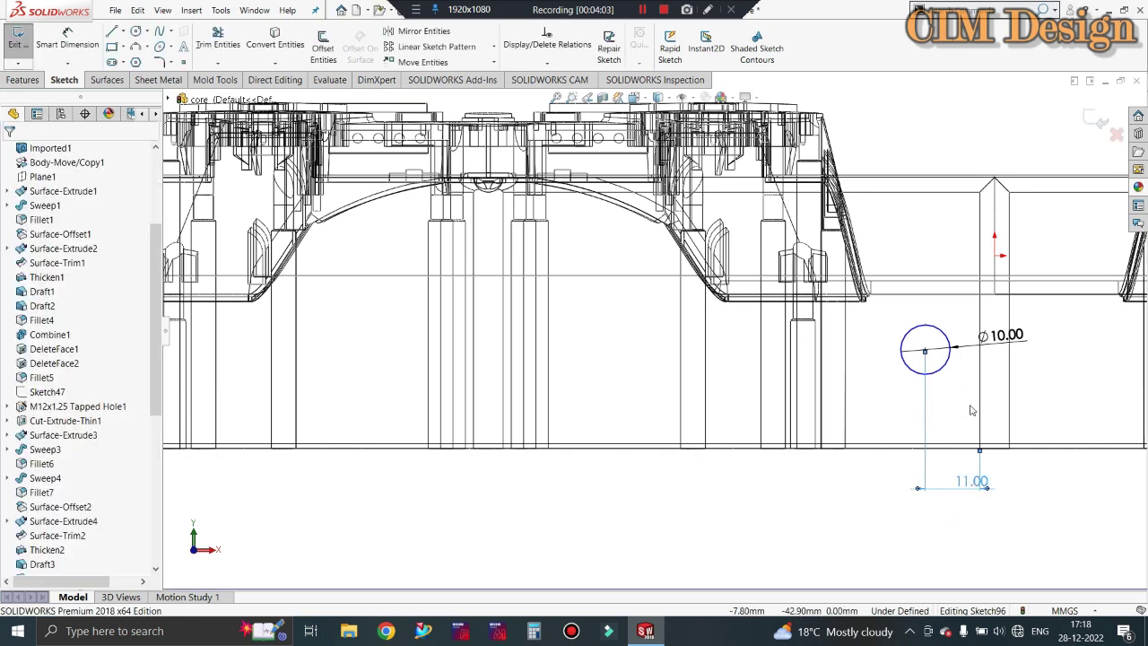
pyautogui.click(971, 482)
pyautogui.doubleClick(971, 482)
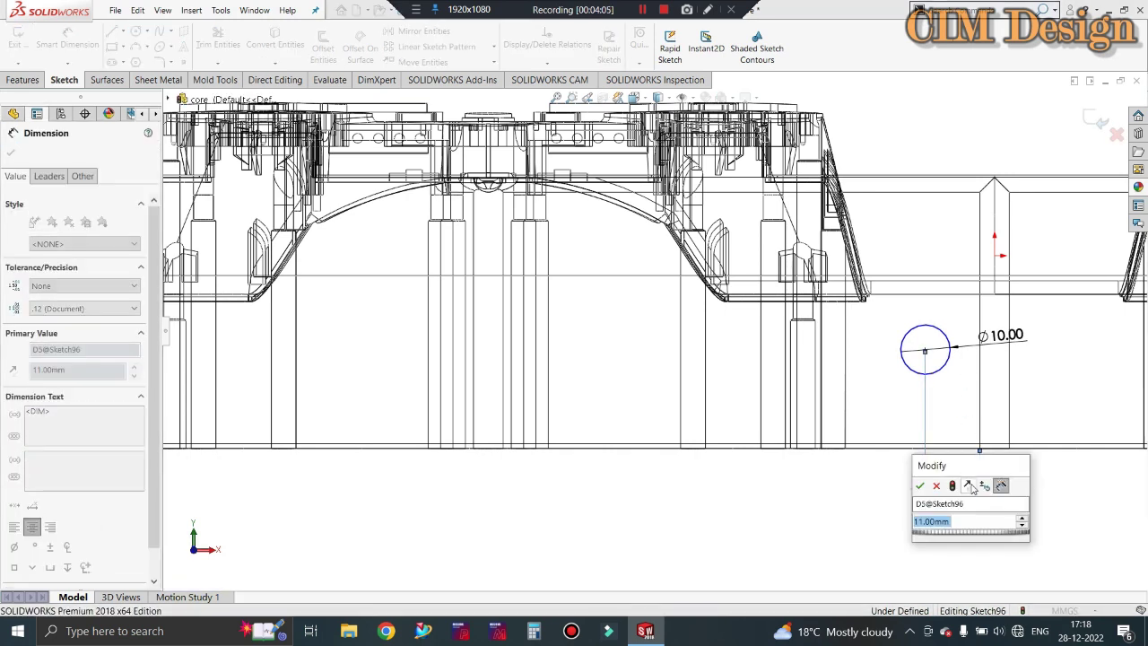
pyautogui.write('12')
pyautogui.press('Return')
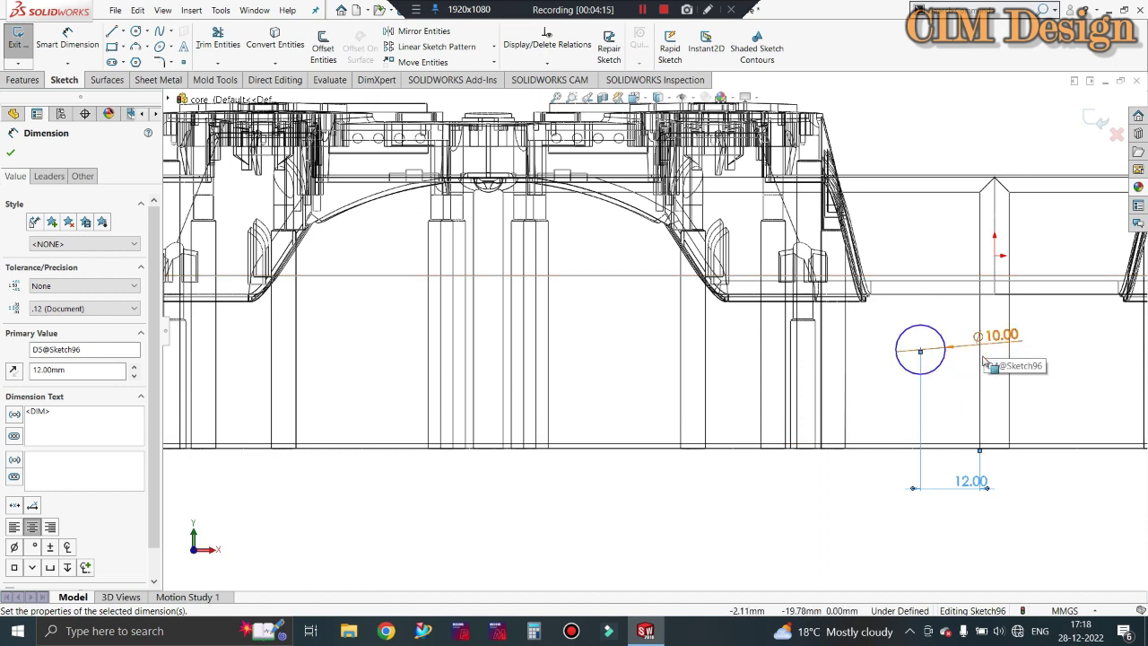
pyautogui.press('Escape')
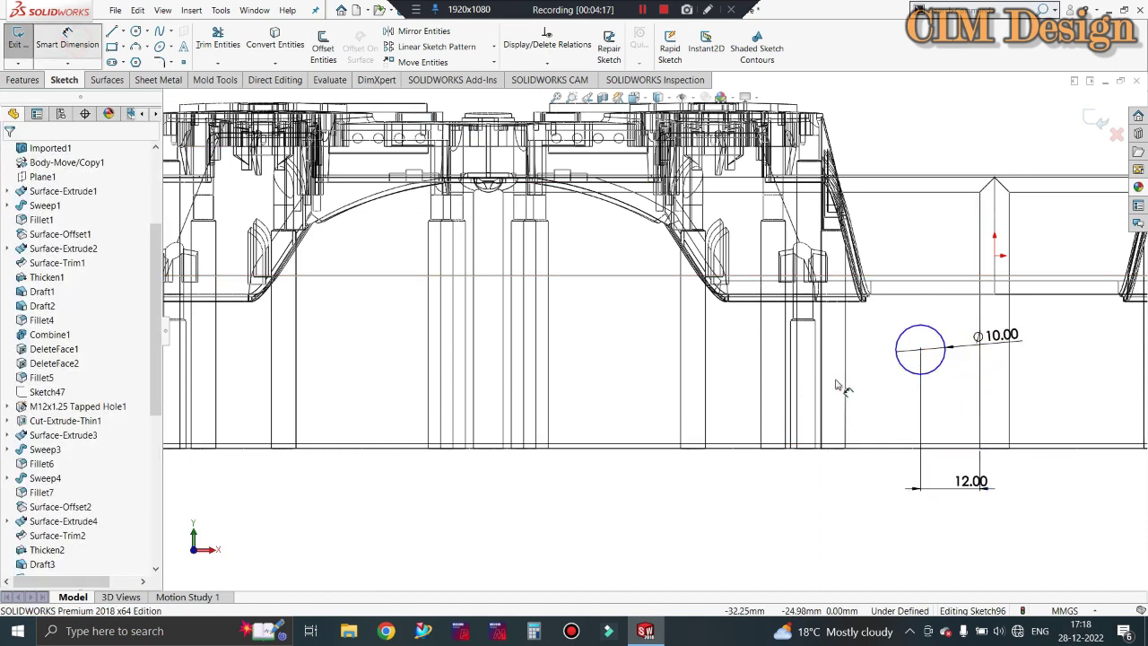
# - Set the second circle's horizontal distance to 13.50 mm
pyautogui.moveTo(838, 386); pyautogui.dragTo(852, 341, button='right')
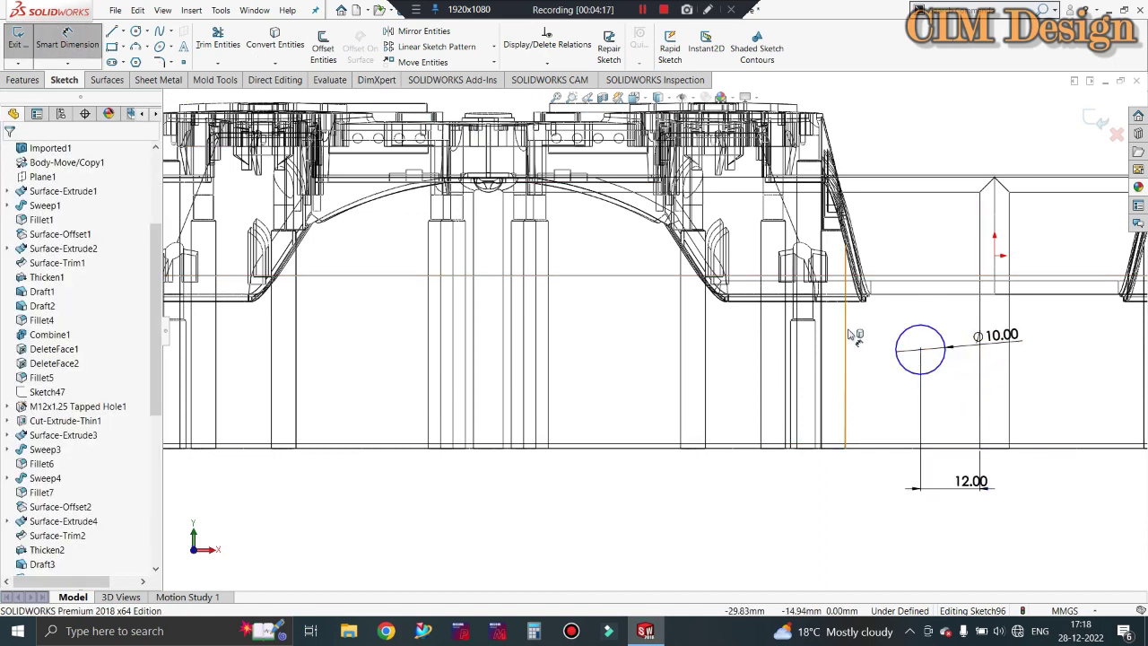
pyautogui.click(919, 349)
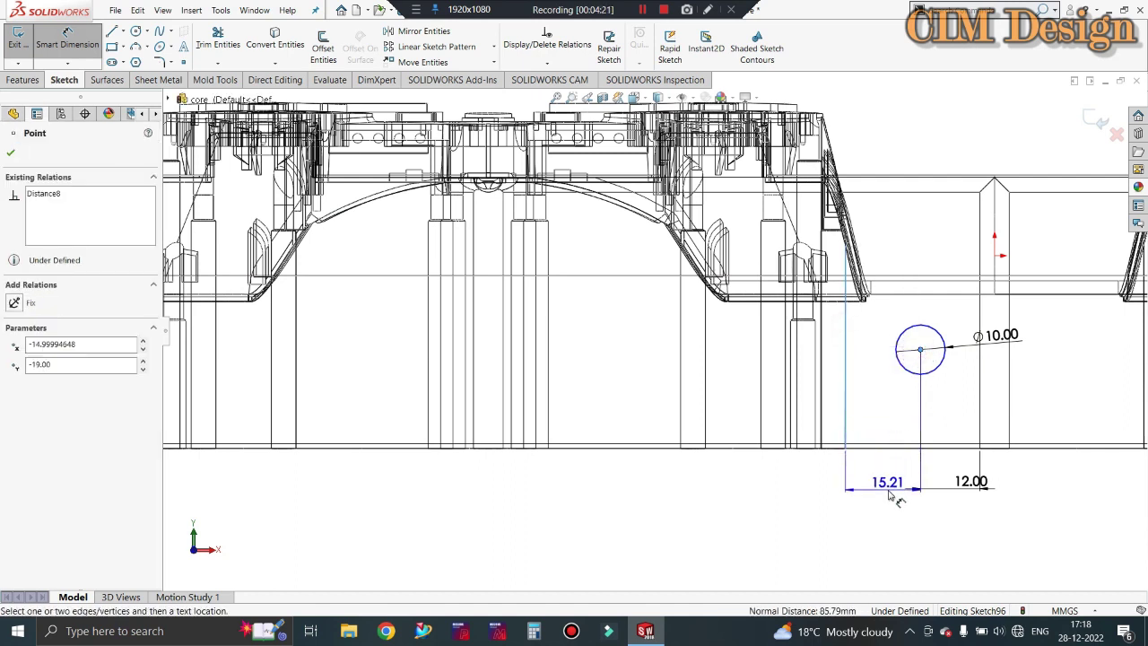
pyautogui.press('Escape')
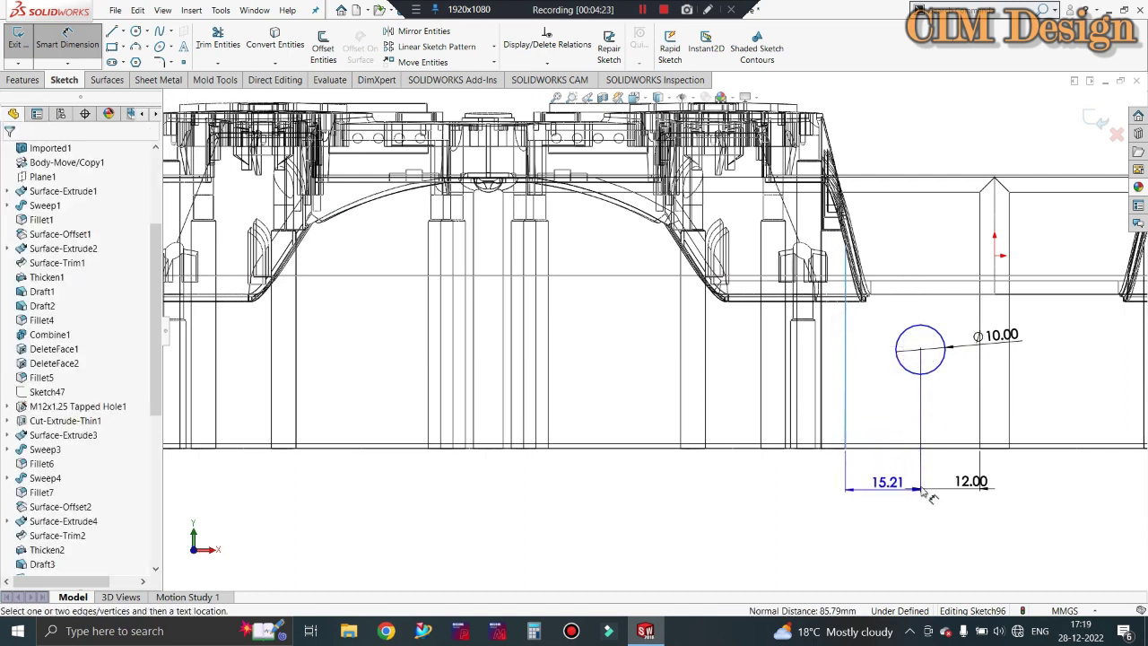
pyautogui.press('Escape')
pyautogui.doubleClick(967, 482)
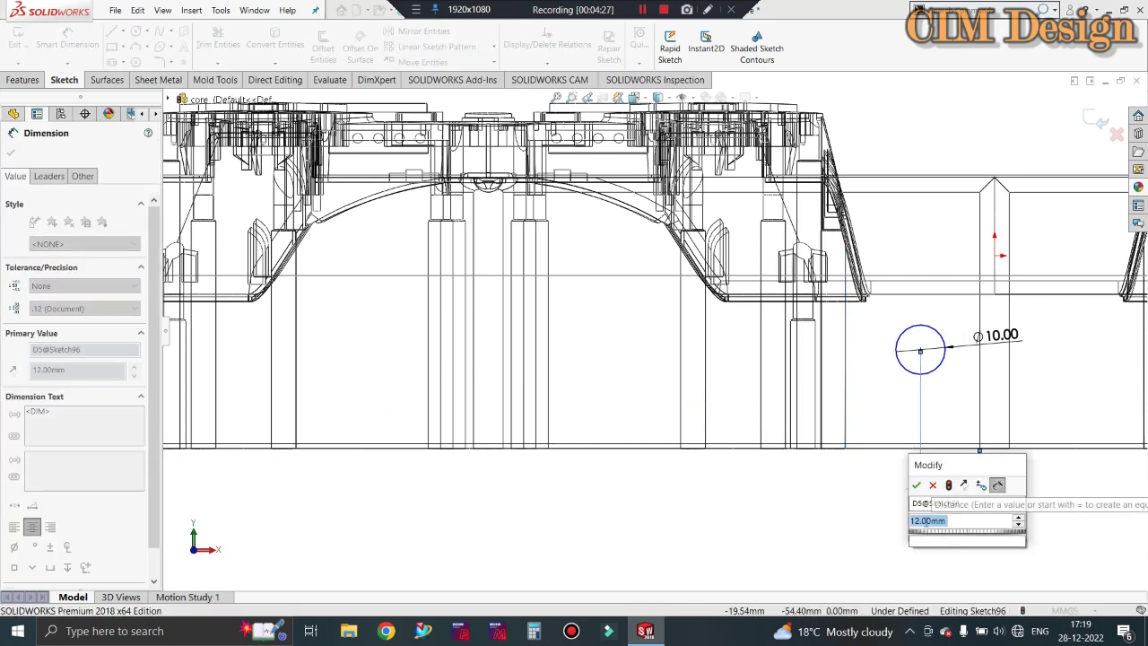
pyautogui.write('13.5')
pyautogui.press('Return')
pyautogui.click(925, 521)
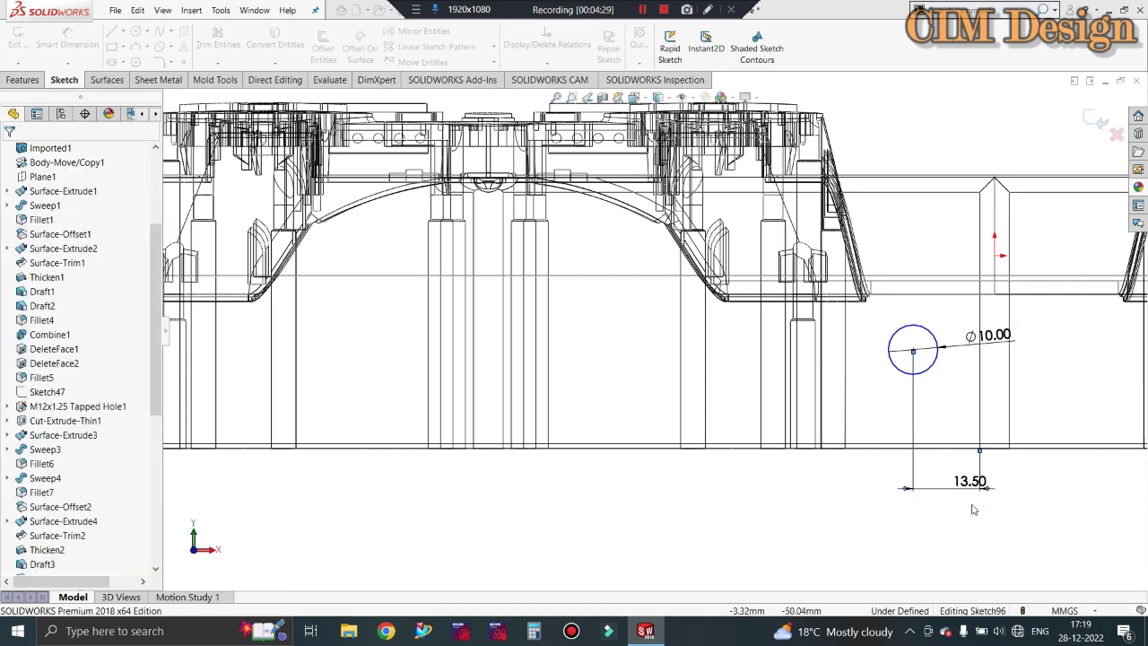
# - Dimension the second circle's centre 20 mm above the plate's bottom edge
pyautogui.scroll(1, 776, 446)
pyautogui.scroll(1, 776, 446)
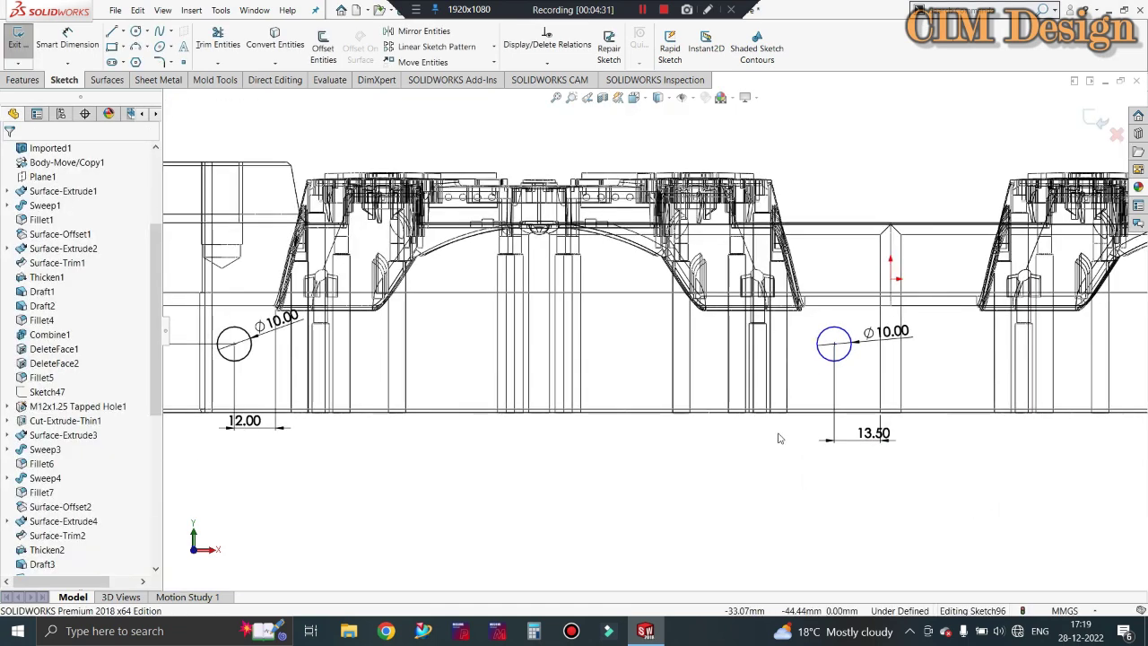
pyautogui.scroll(1, 780, 437)
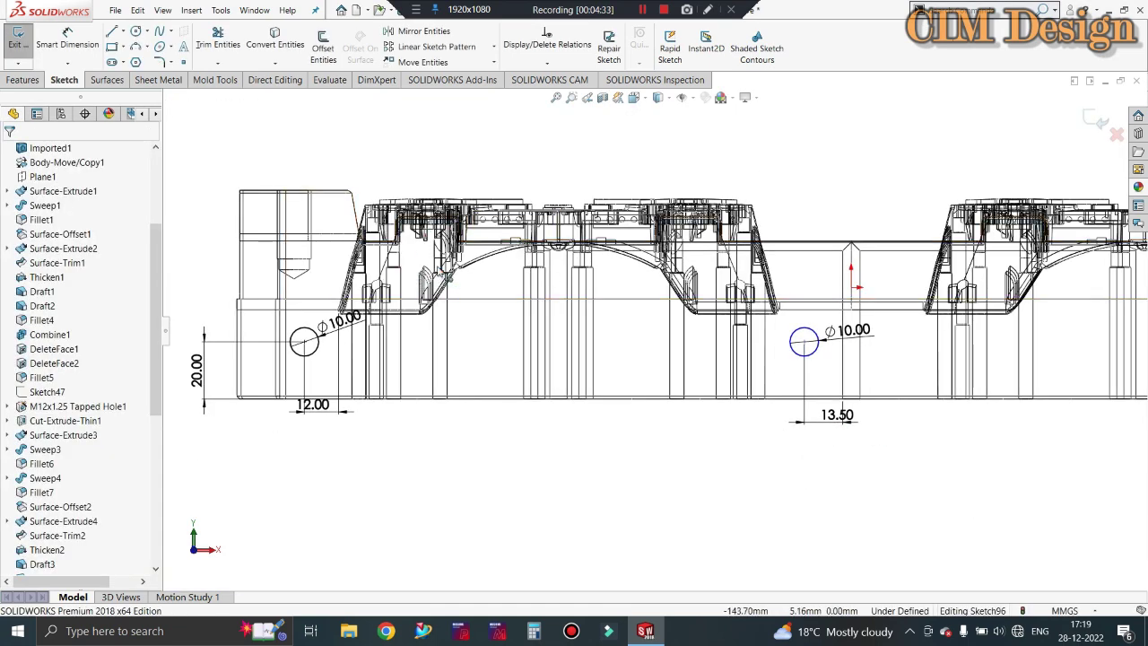
pyautogui.click(68, 41)
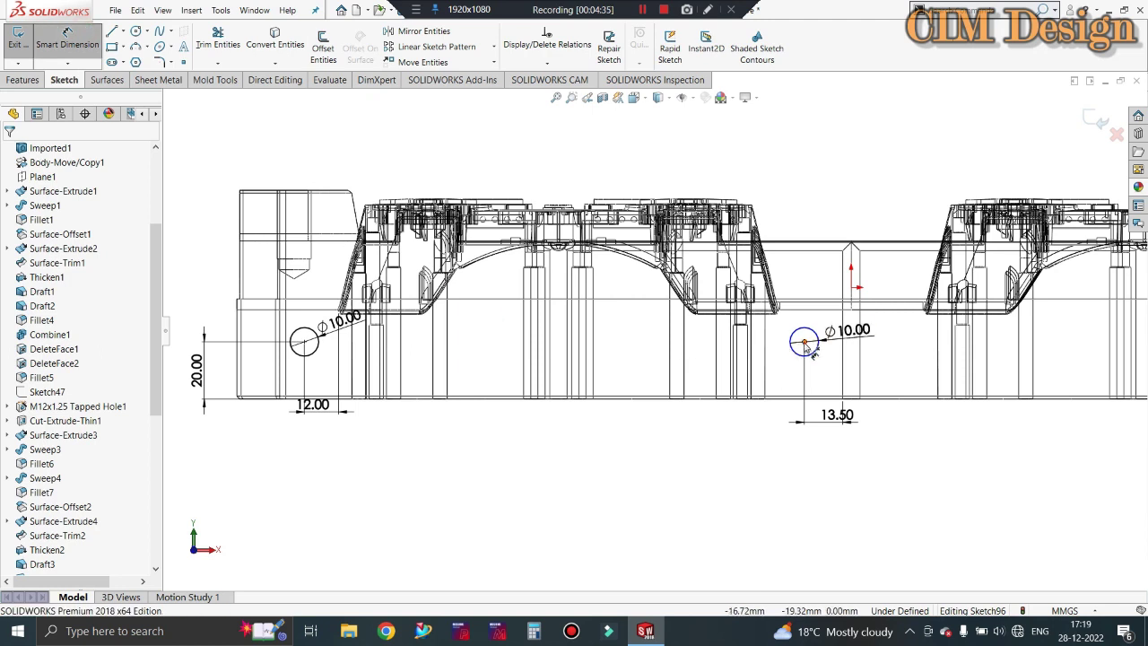
pyautogui.click(803, 342)
pyautogui.click(809, 398)
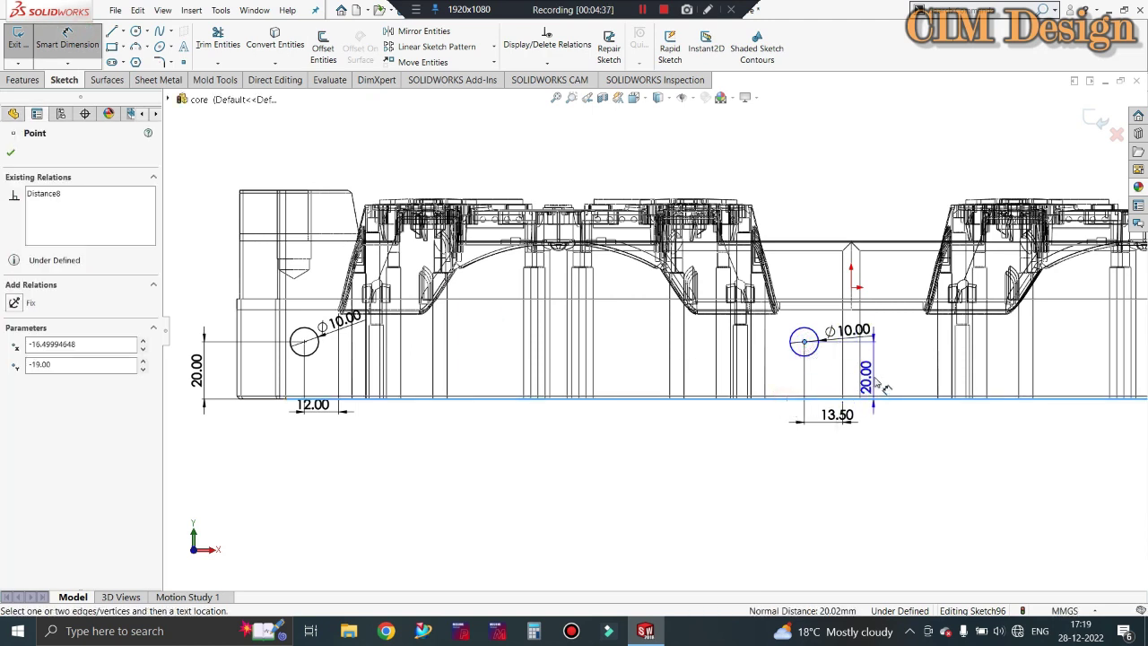
pyautogui.click(769, 471)
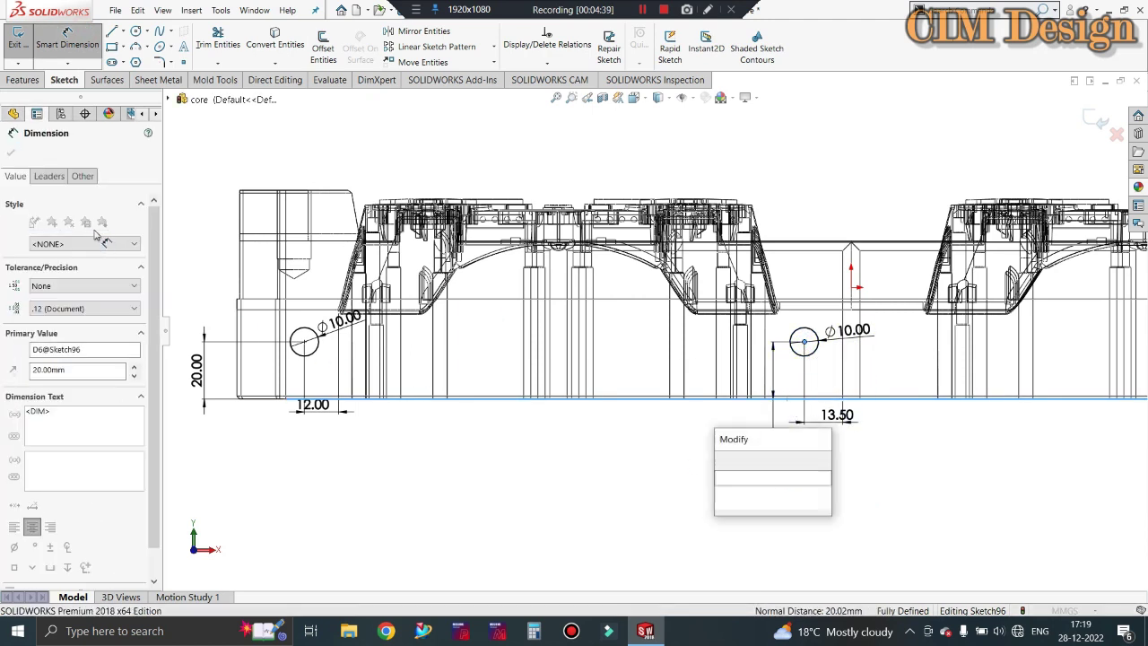
pyautogui.click(721, 461)
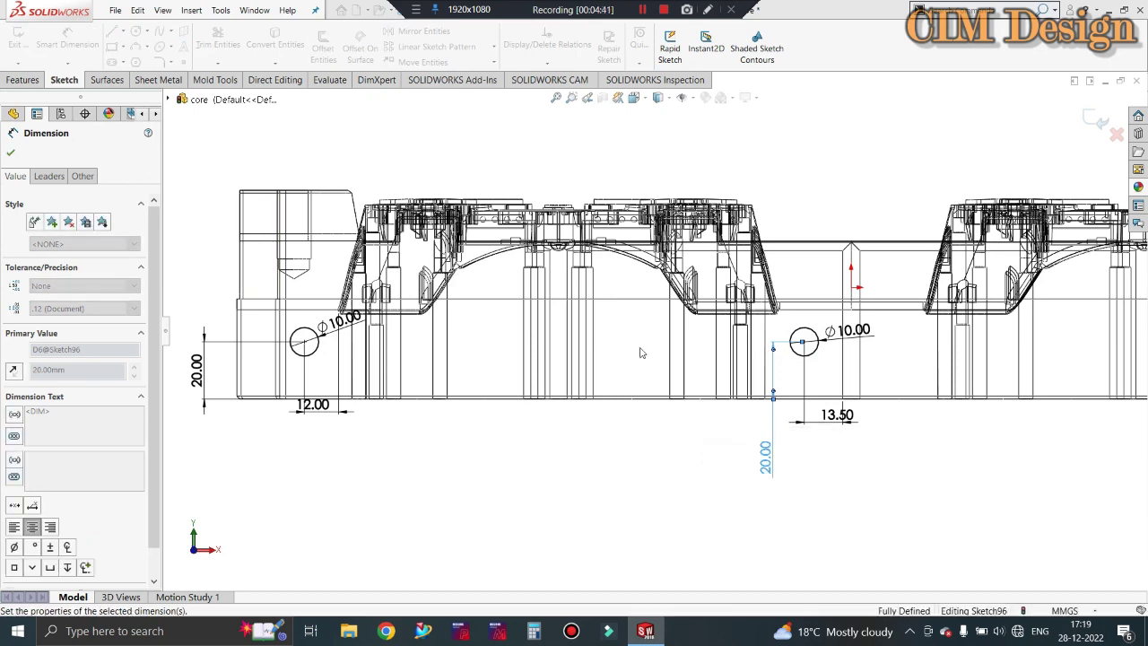
pyautogui.press('Escape')
# - Draw a vertical construction centerline from the origin straight upward
pyautogui.click(123, 33)
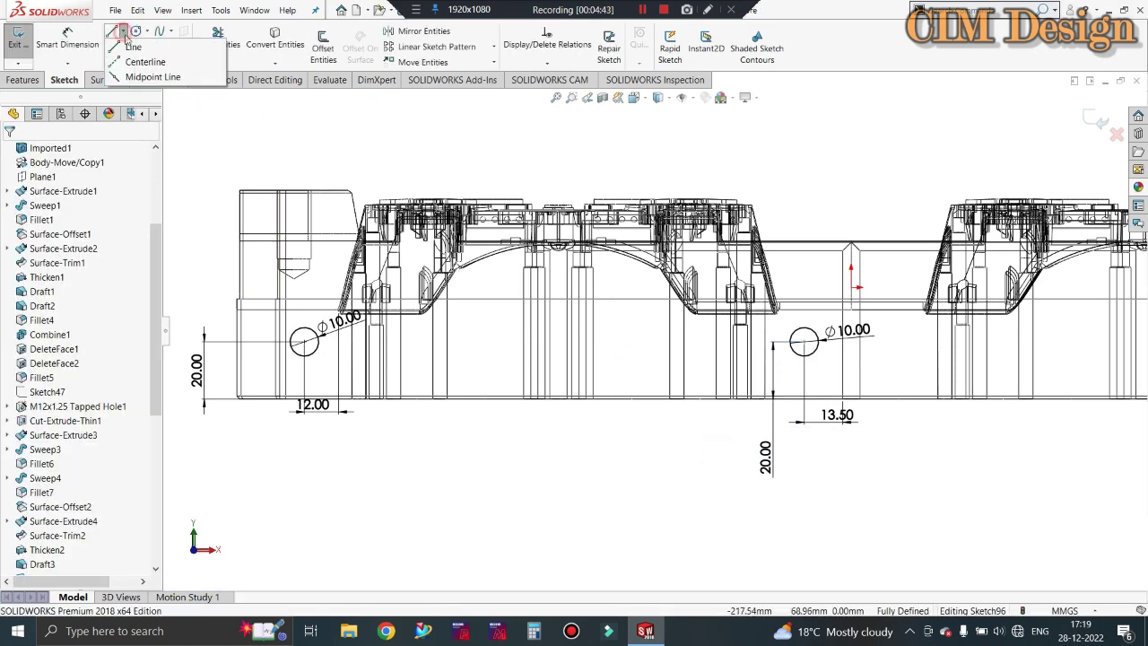
pyautogui.click(135, 56)
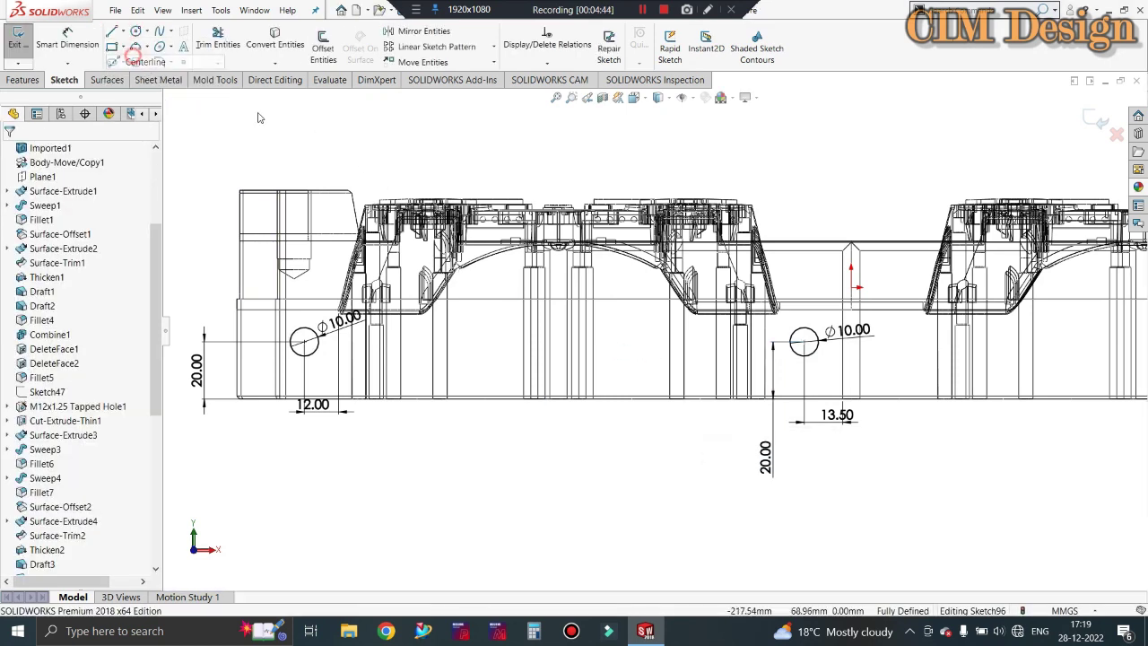
pyautogui.click(852, 288)
pyautogui.click(852, 193)
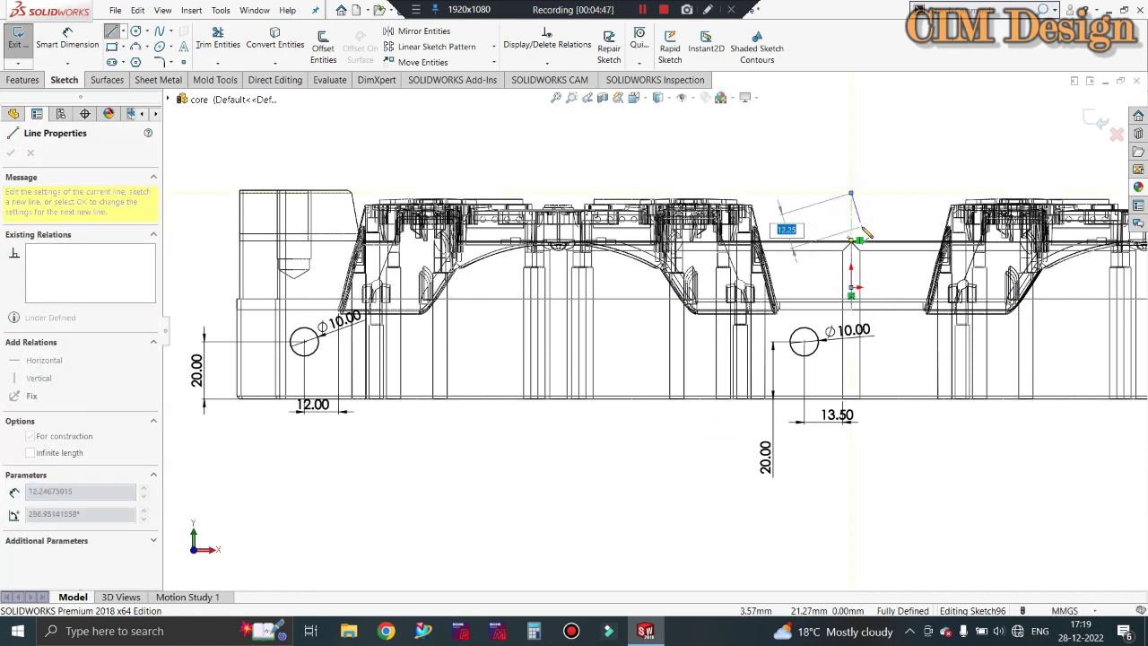
pyautogui.press('Escape')
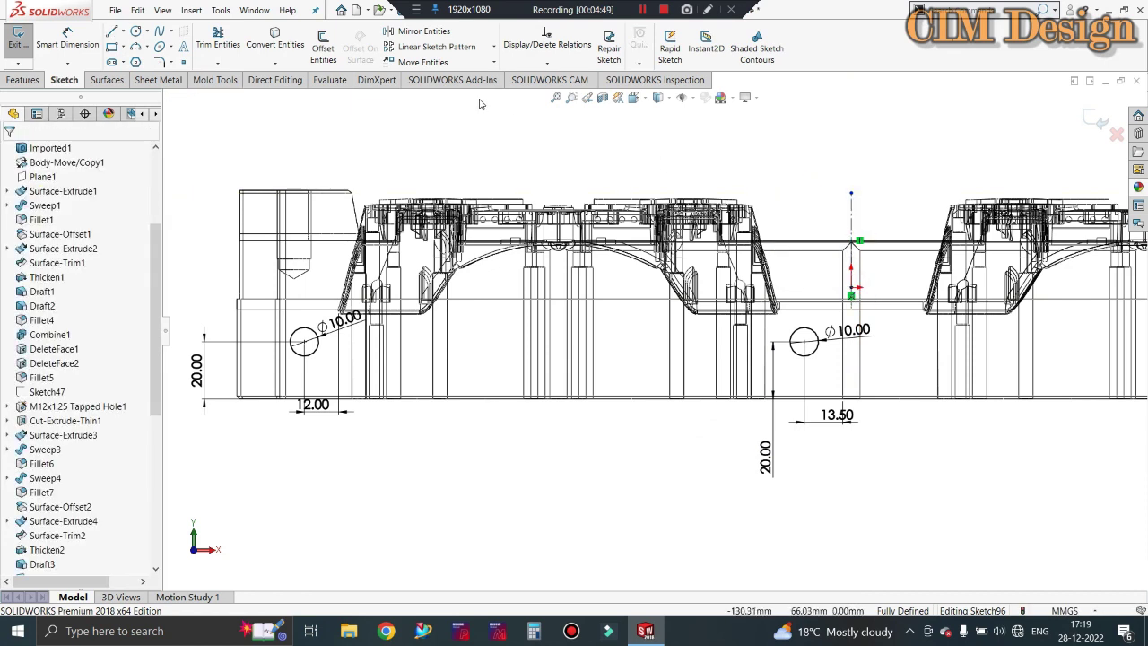
pyautogui.scroll(1, 552, 193)
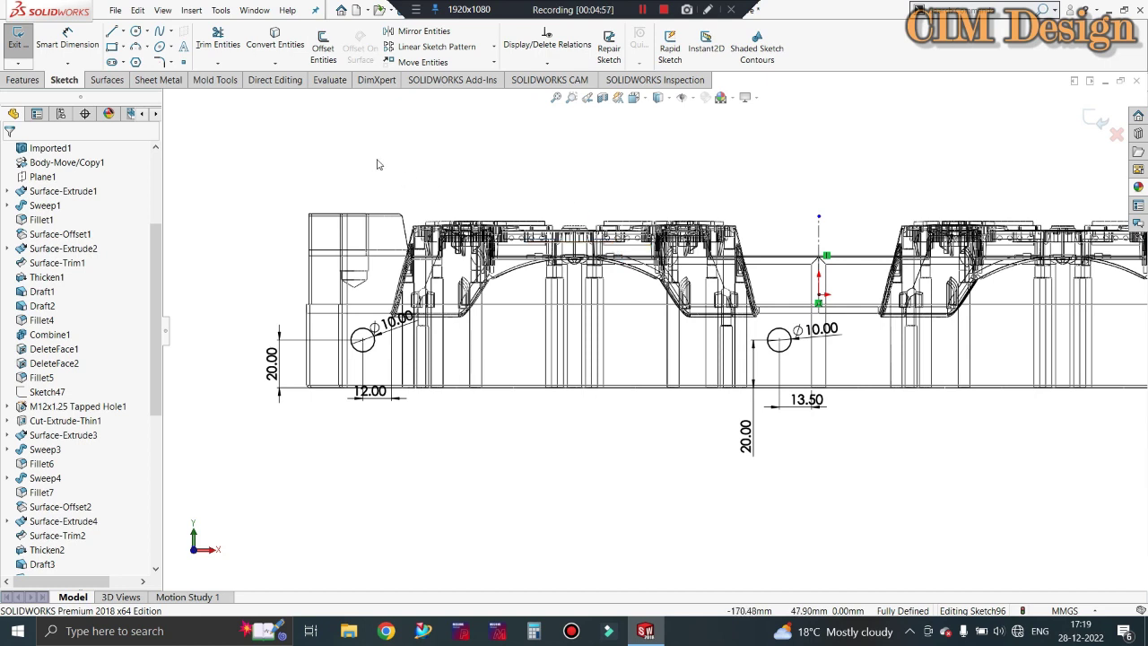
pyautogui.click(423, 31)
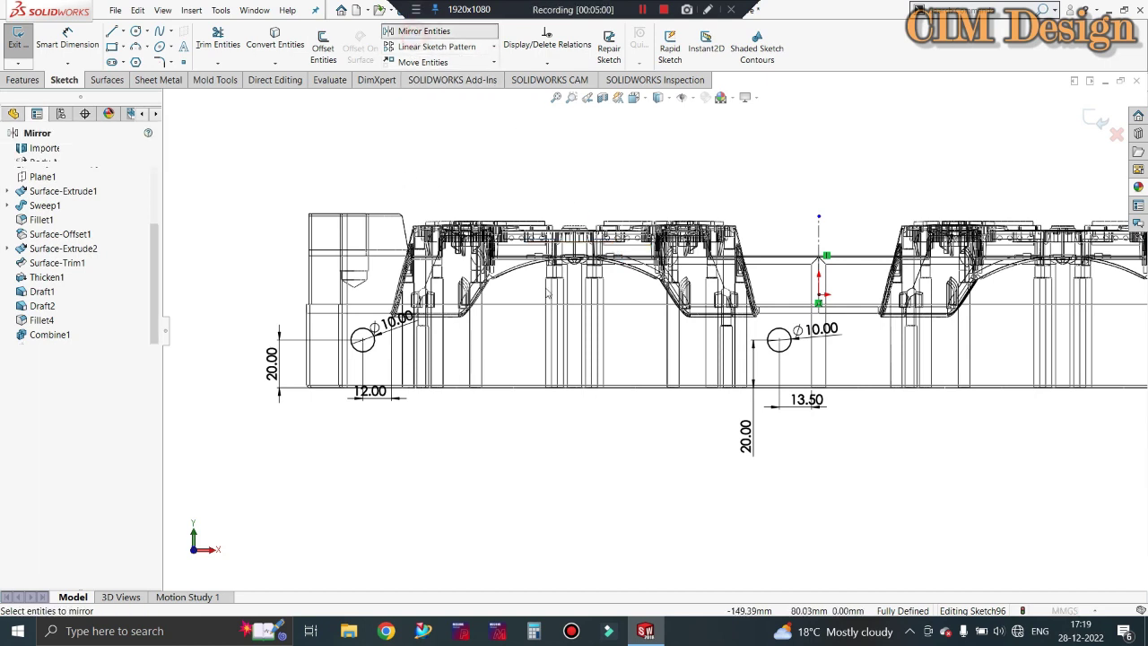
# - Mirror the left and right 10 mm circles about the vertical centerline (Line6)
pyautogui.click(373, 346)
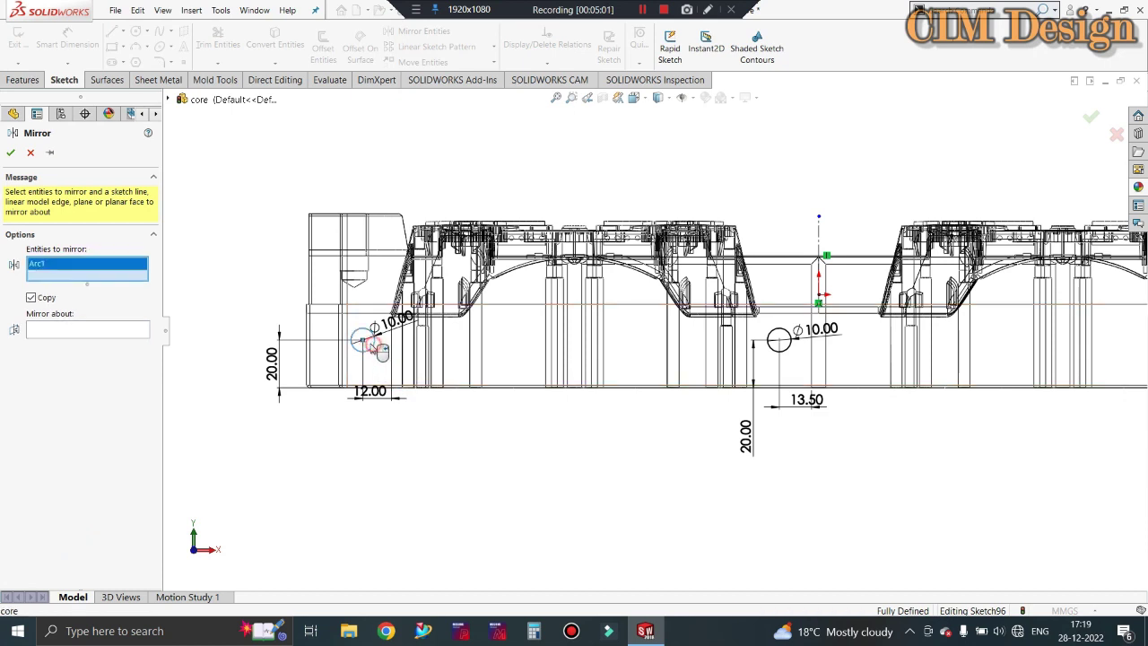
pyautogui.click(776, 340)
pyautogui.click(49, 341)
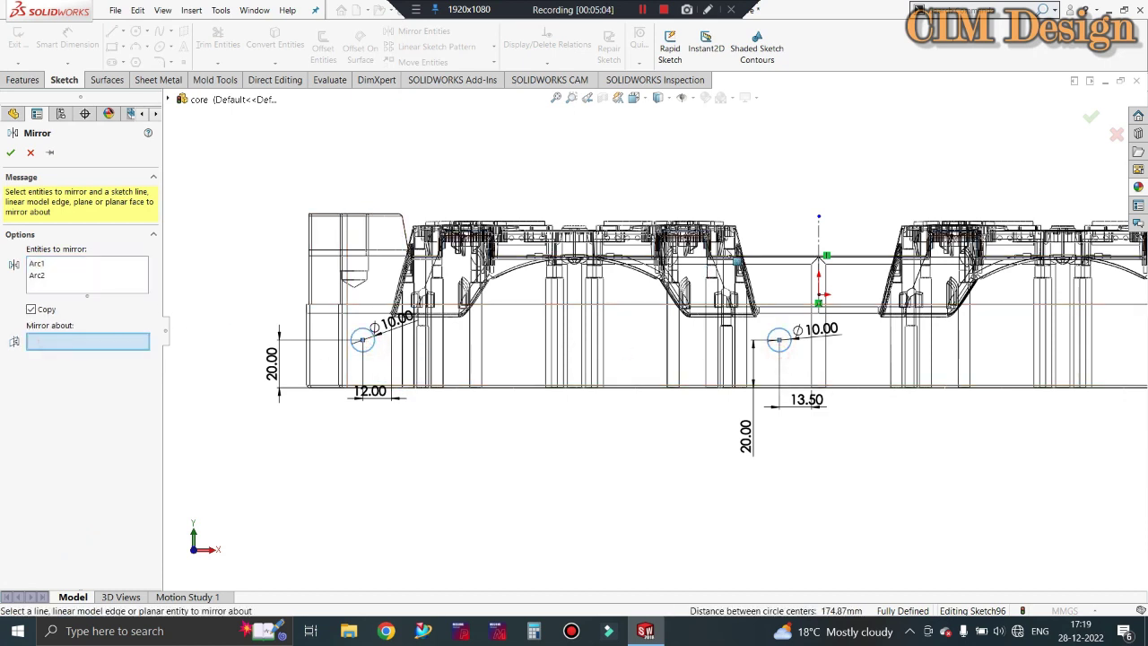
pyautogui.click(818, 235)
pyautogui.scroll(2, 653, 330)
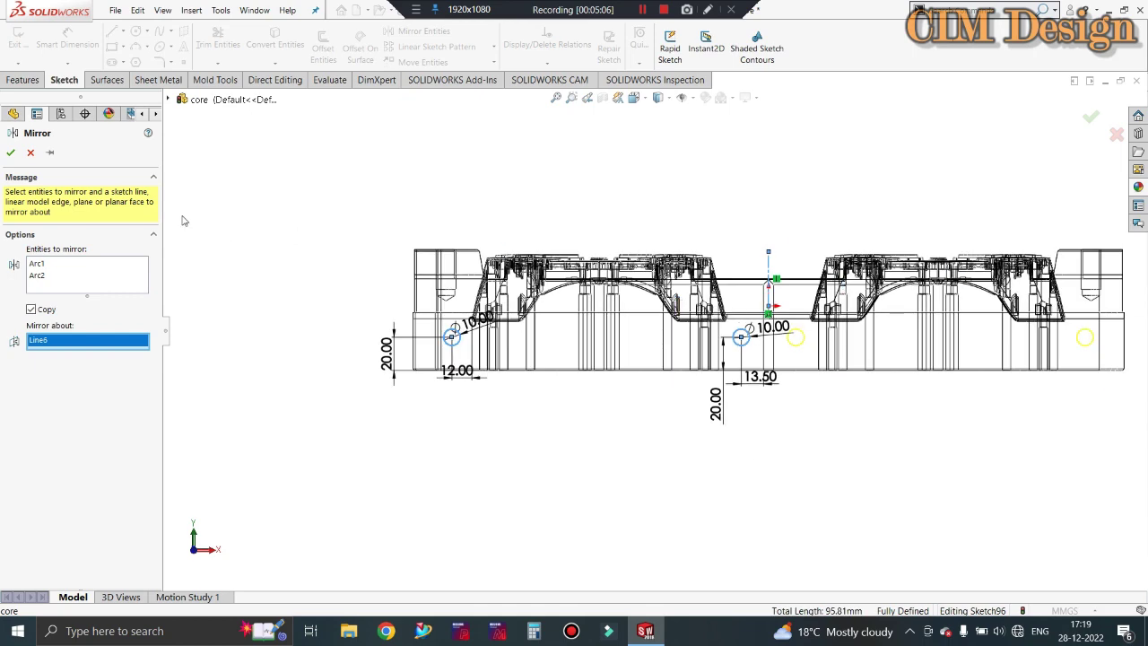
pyautogui.click(11, 153)
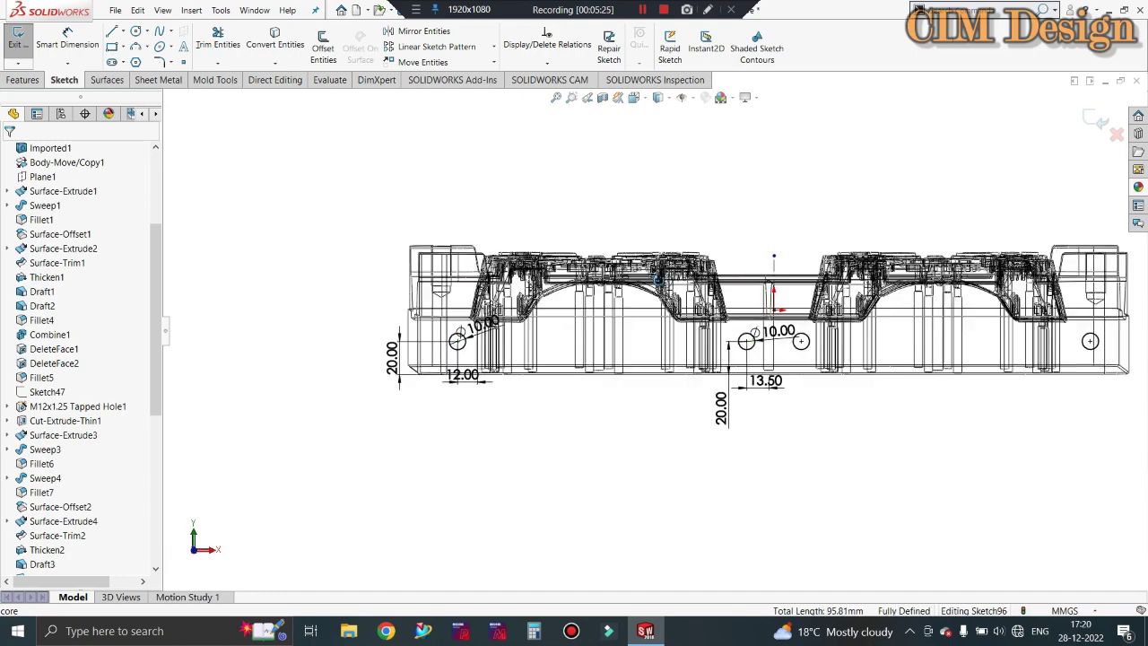
pyautogui.moveTo(659, 278); pyautogui.dragTo(628, 305, button='middle')
# - Cut the four Ø10 mm channel circles into the plate as a 350 mm blind extruded cut
pyautogui.click(21, 35)
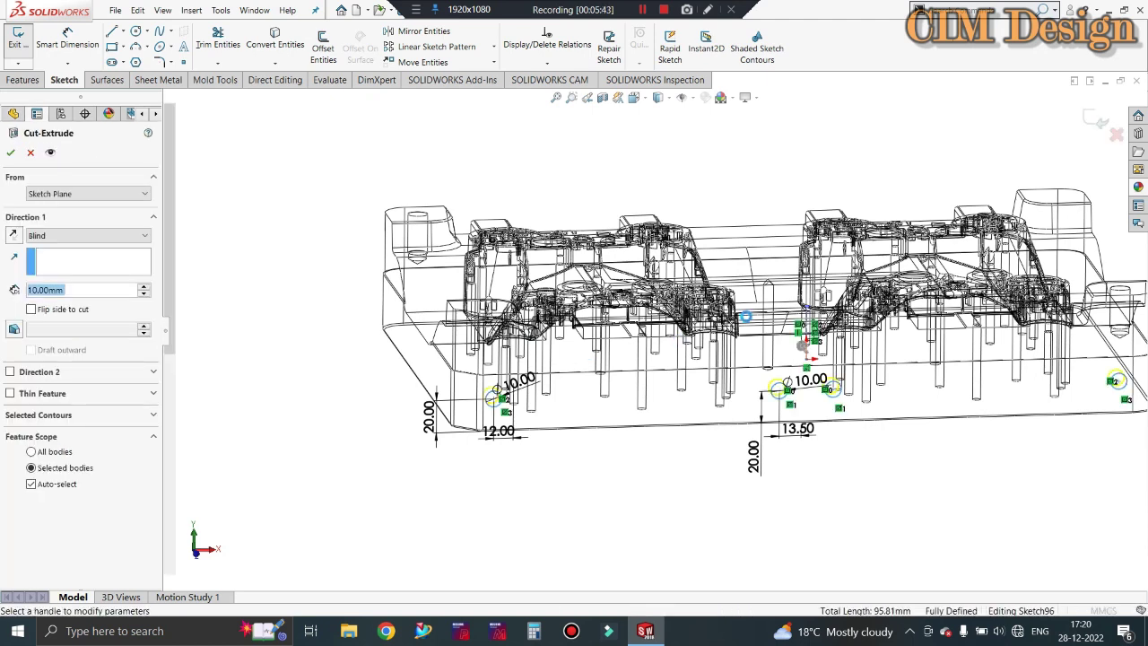
pyautogui.moveTo(728, 365); pyautogui.dragTo(863, 405, button='middle')
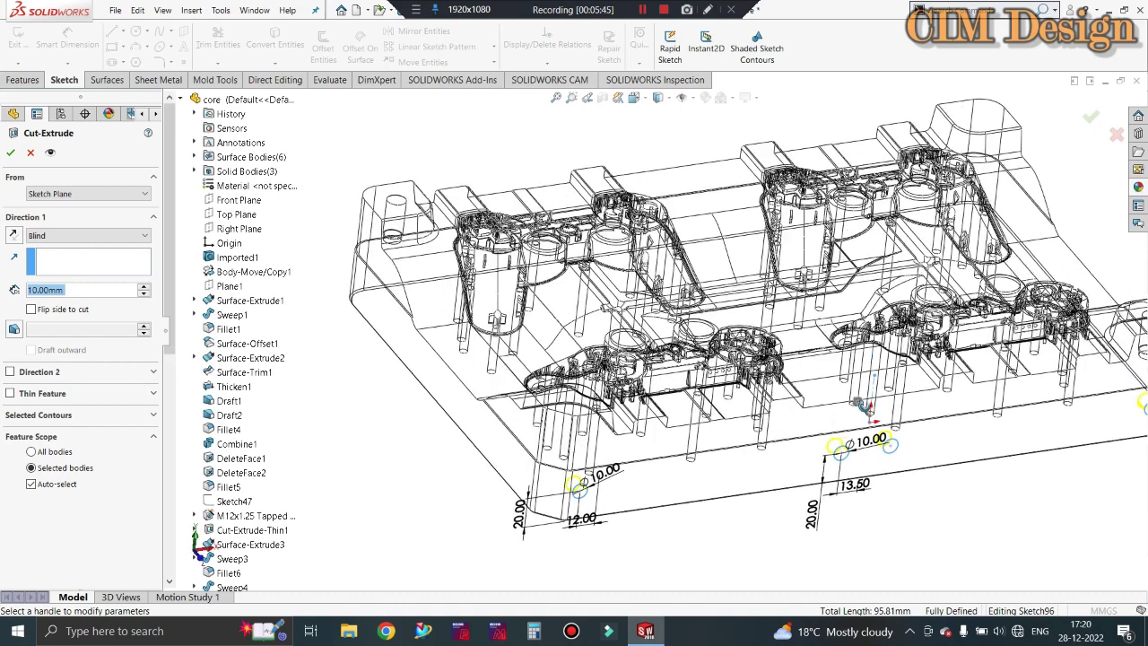
pyautogui.moveTo(863, 403); pyautogui.dragTo(636, 148)
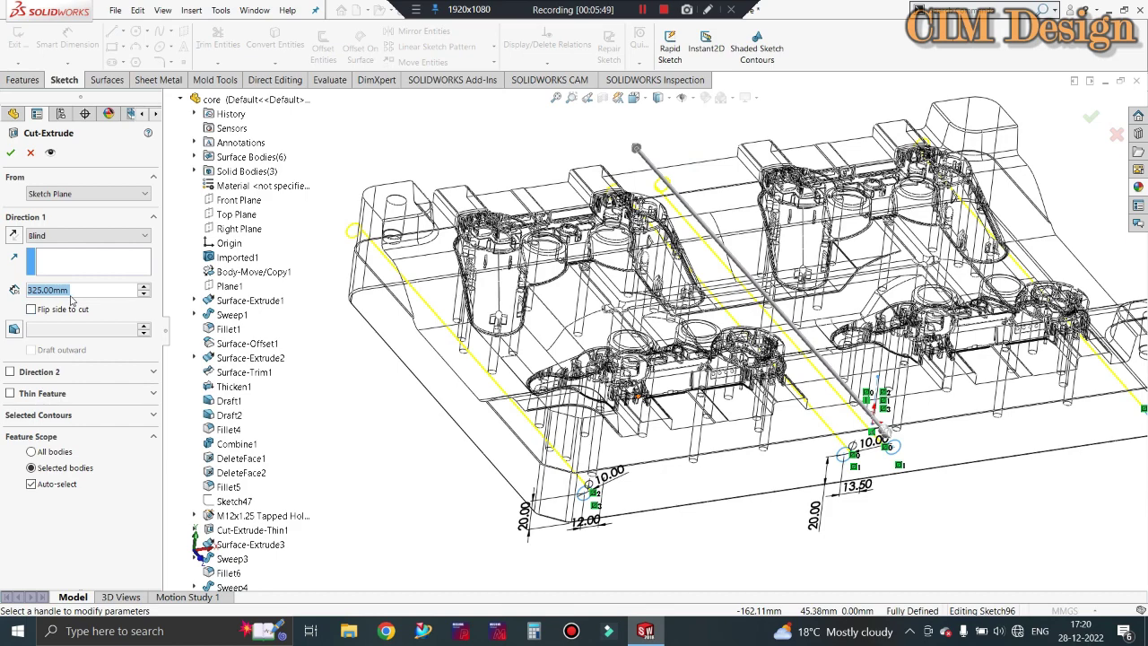
pyautogui.write('250')
pyautogui.press('Return')
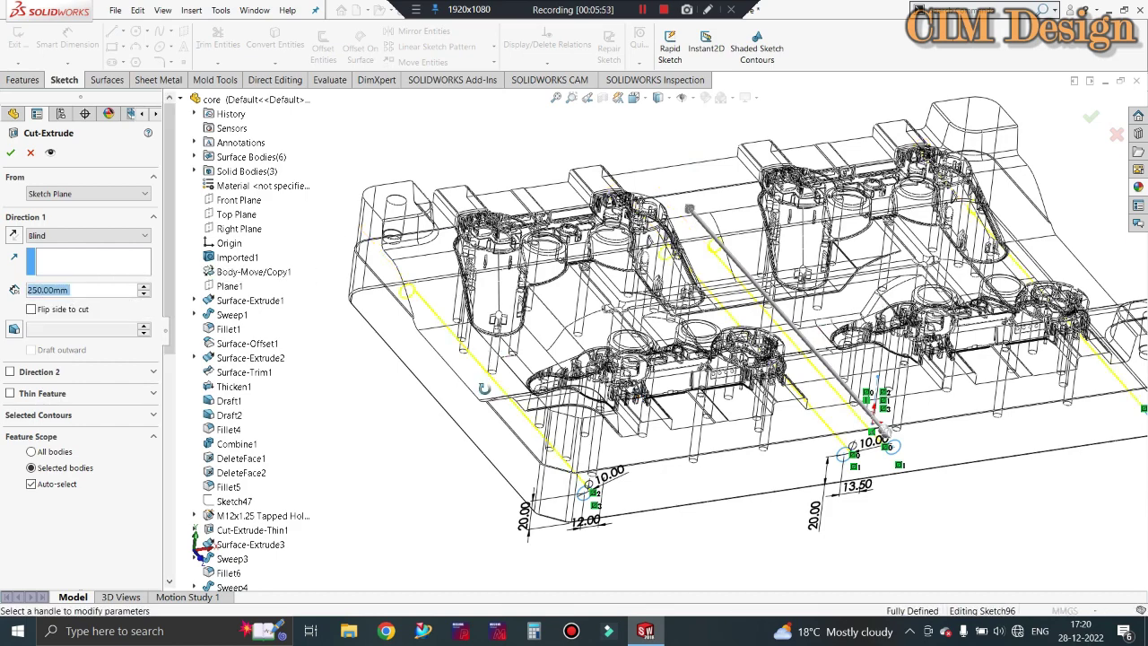
pyautogui.moveTo(502, 377)
pyautogui.mouseDown(button='middle')
pyautogui.moveTo(499, 430)
pyautogui.moveTo(605, 315)
pyautogui.mouseUp(button='middle')
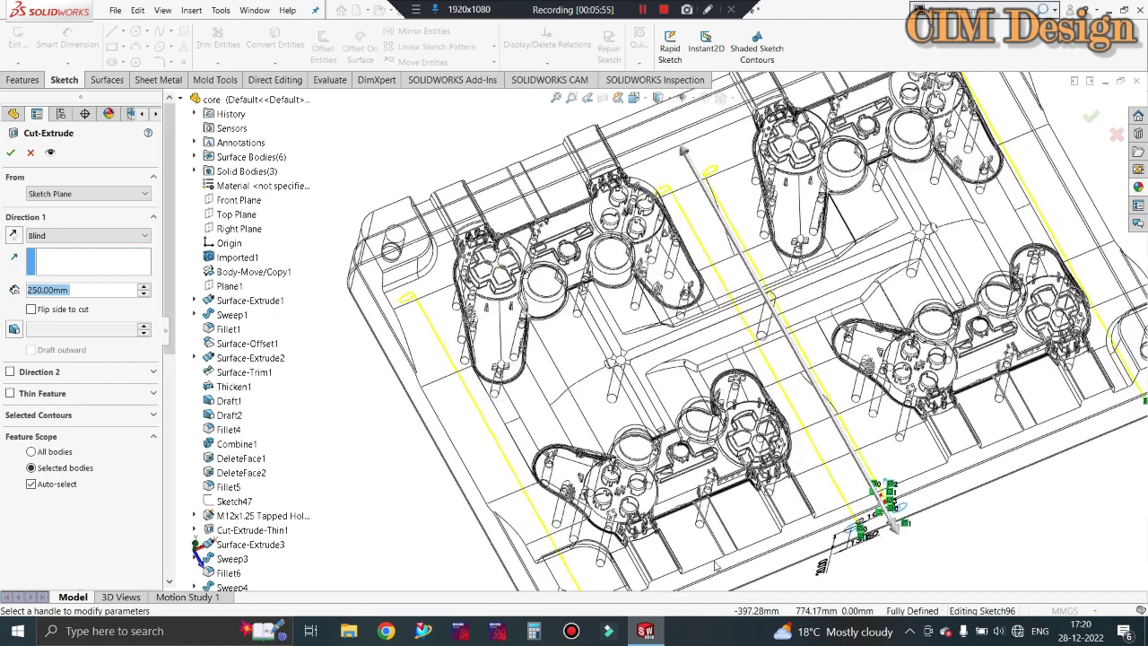
pyautogui.click(94, 290)
pyautogui.write('30')
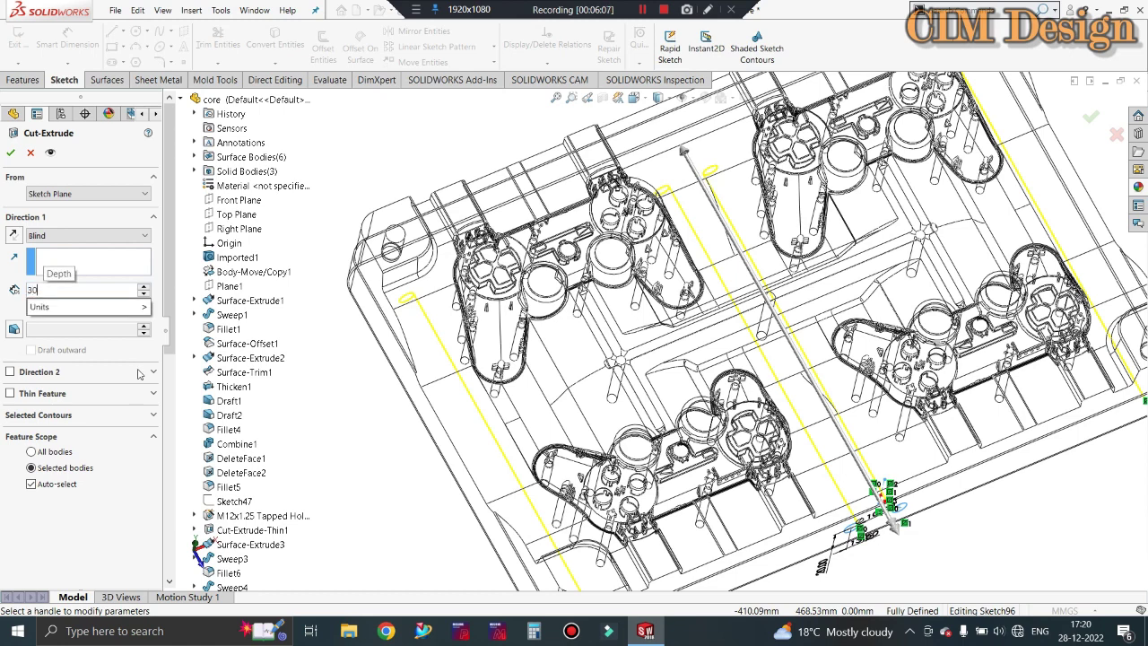
pyautogui.write('50')
pyautogui.press('BackSpace')
pyautogui.press('BackSpace')
pyautogui.write('50')
pyautogui.press('Return')
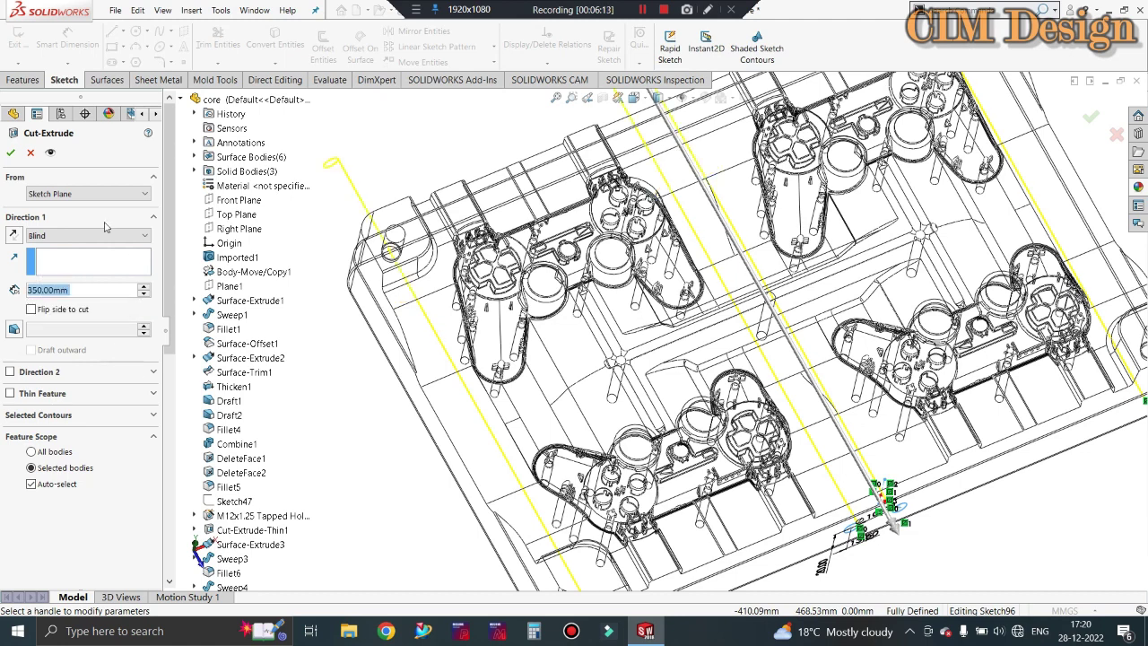
pyautogui.click(10, 152)
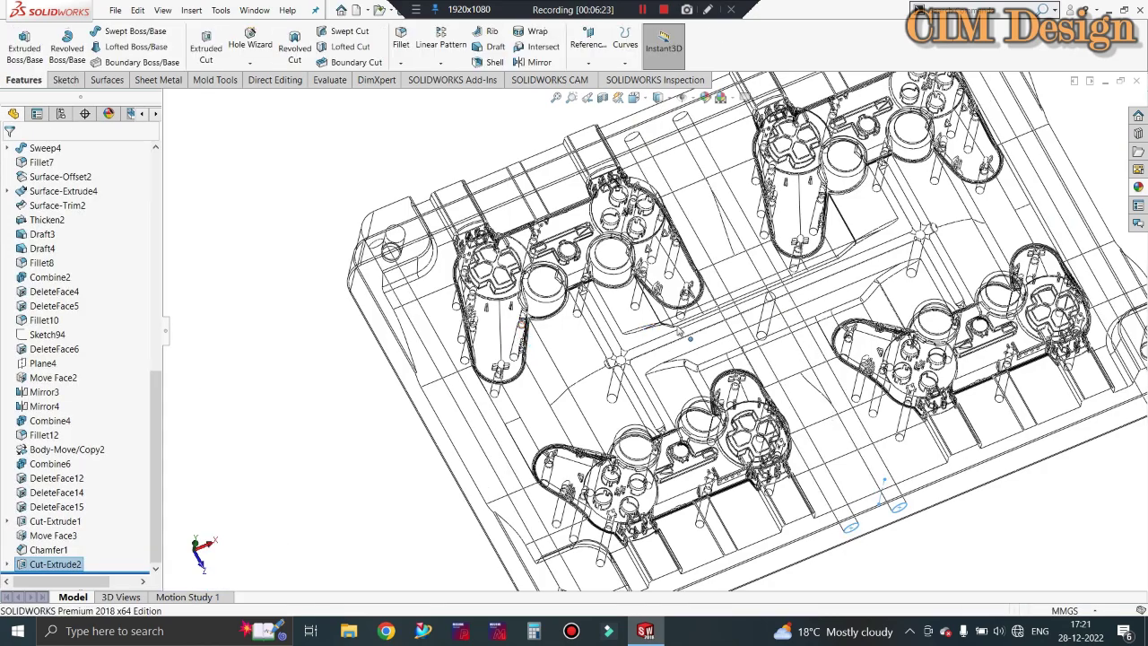
# - Orbit to the core plate's side face and open a new sketch on it
pyautogui.moveTo(709, 364)
pyautogui.mouseDown(button='middle')
pyautogui.moveTo(813, 244)
pyautogui.moveTo(502, 314)
pyautogui.mouseUp(button='middle')
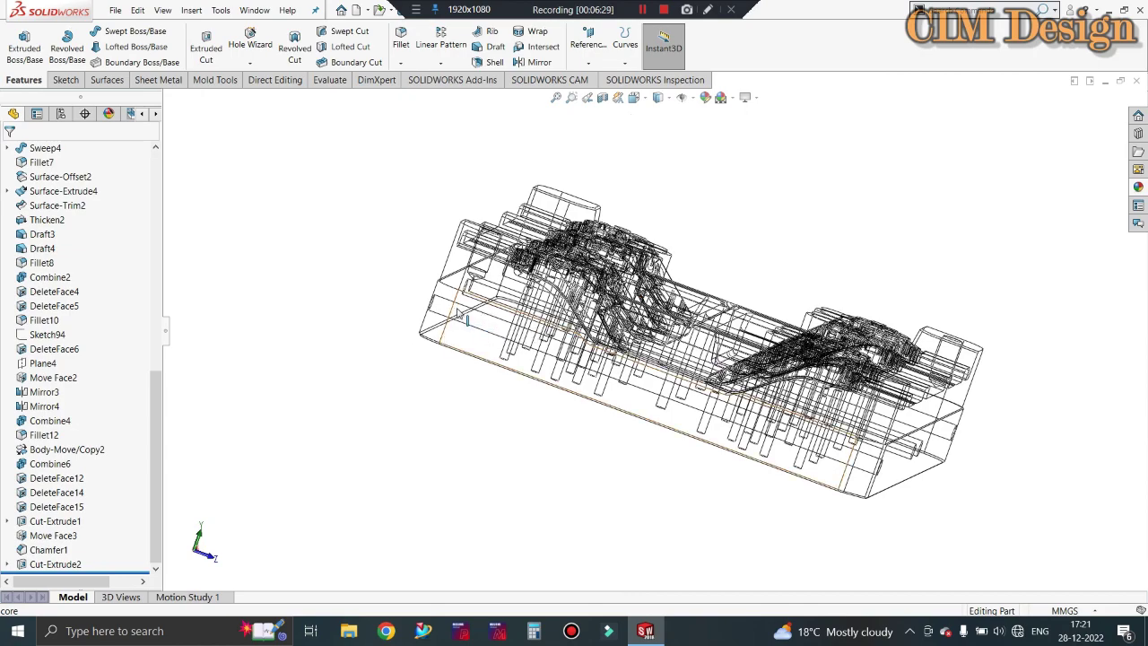
pyautogui.moveTo(459, 311)
pyautogui.mouseDown(button='middle')
pyautogui.moveTo(467, 352)
pyautogui.moveTo(449, 341)
pyautogui.mouseUp(button='middle')
pyautogui.click(205, 47)
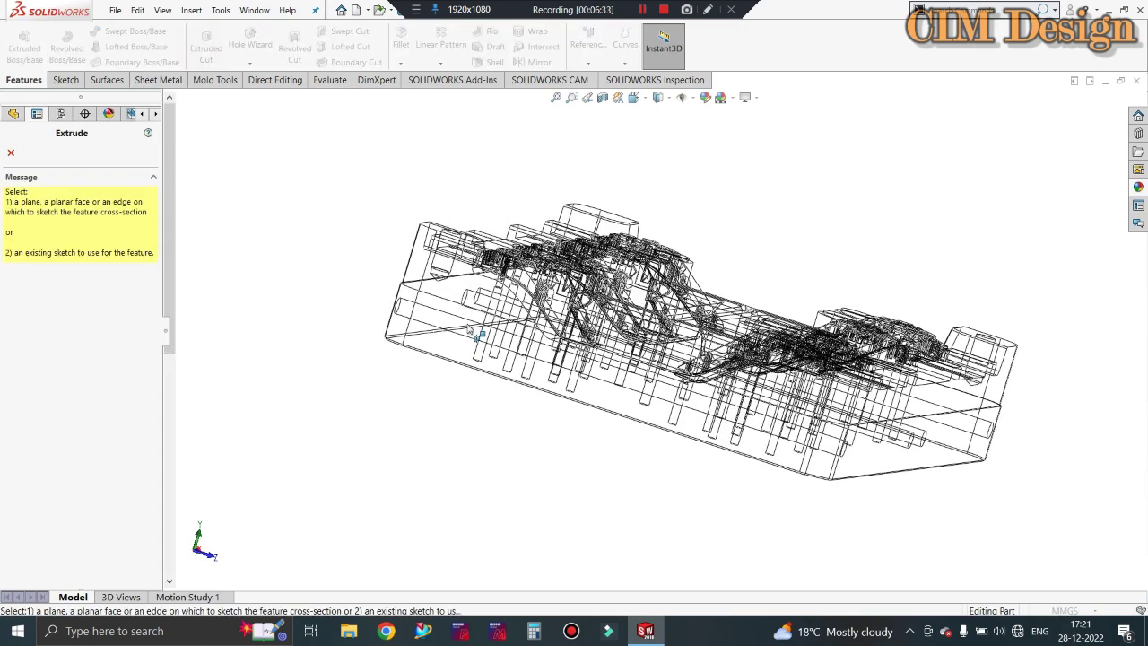
pyautogui.click(445, 327)
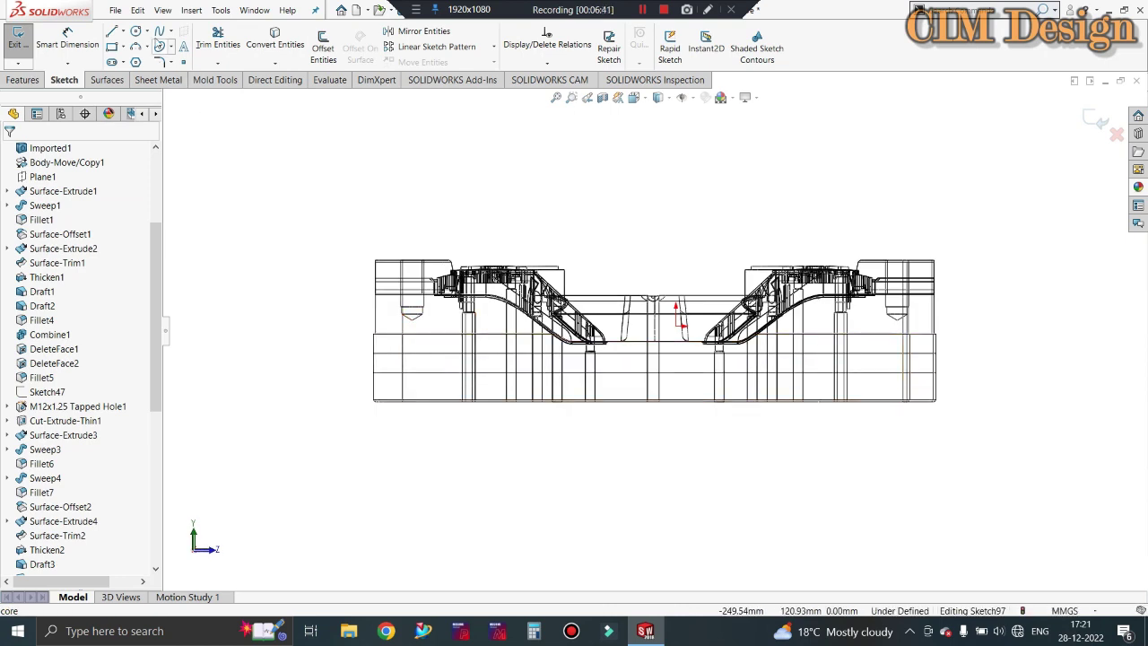
# - Draw a Ø10 mm circle on the plate side and dimension its centre 5 mm vertically
pyautogui.click(135, 33)
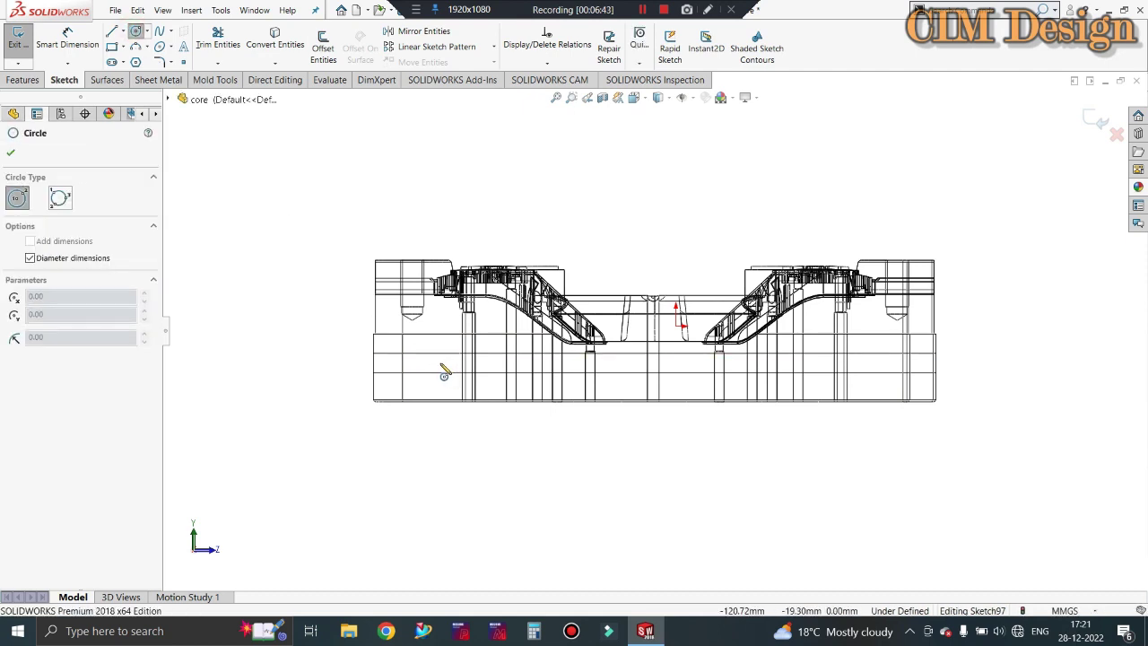
pyautogui.click(435, 363)
pyautogui.write('10')
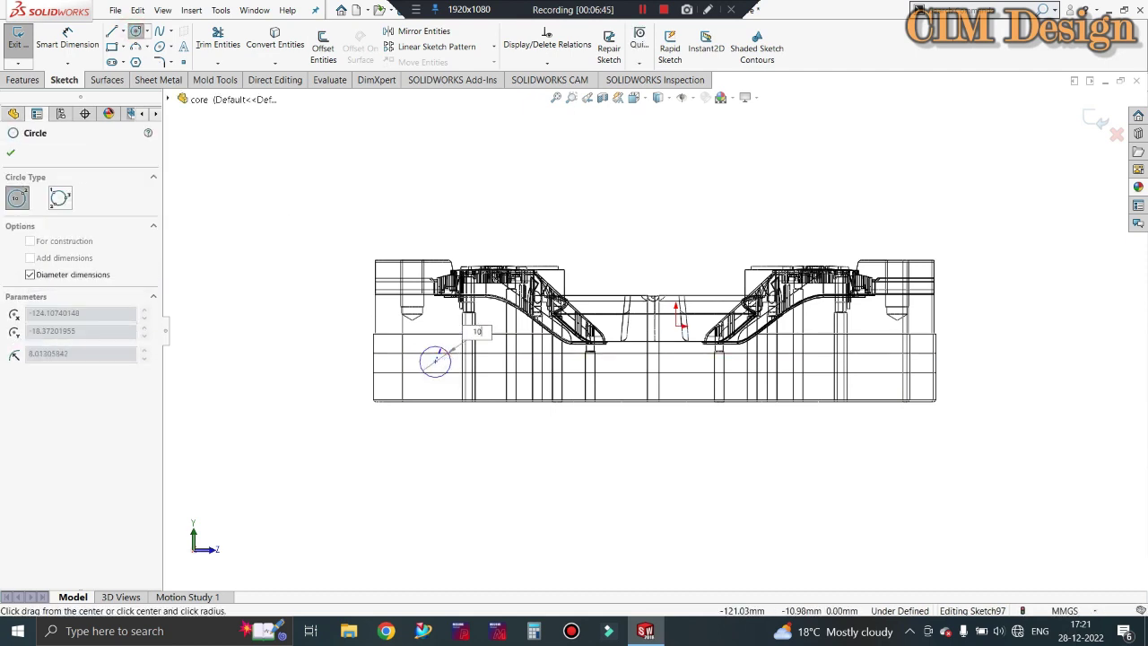
pyautogui.press('Return')
pyautogui.press('Escape')
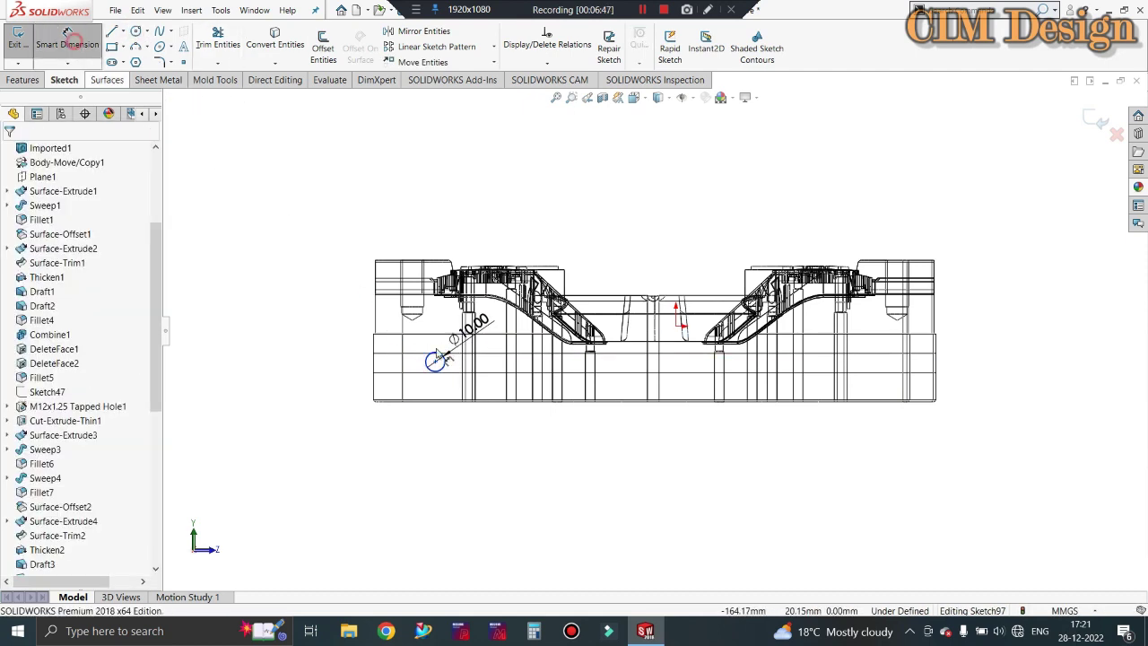
pyautogui.click(68, 34)
pyautogui.scroll(2, 435, 362)
pyautogui.scroll(2, 436, 362)
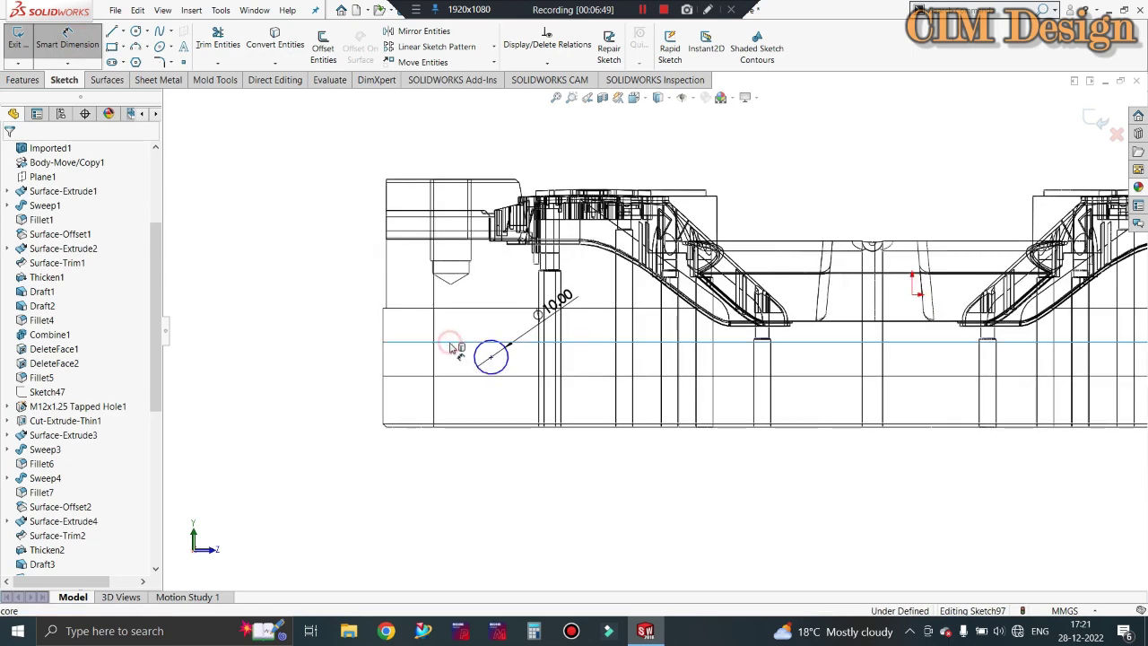
pyautogui.click(490, 357)
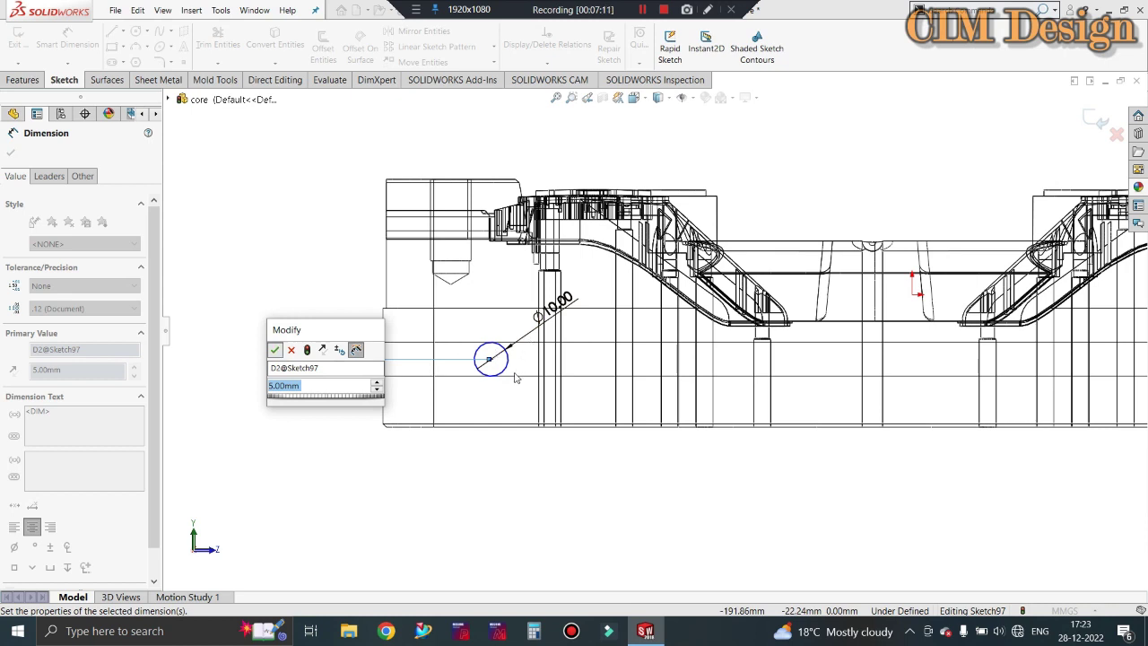
pyautogui.press('Return')
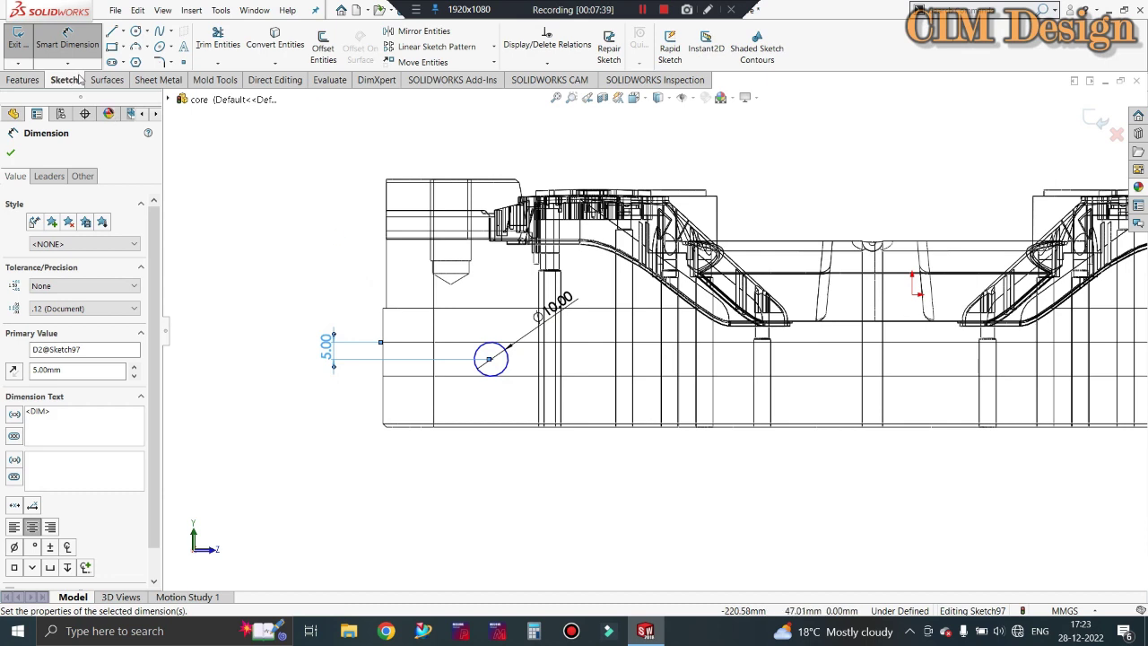
# - Dimension the circle centre 14 mm horizontally from the plate's vertical edge
pyautogui.click(490, 359)
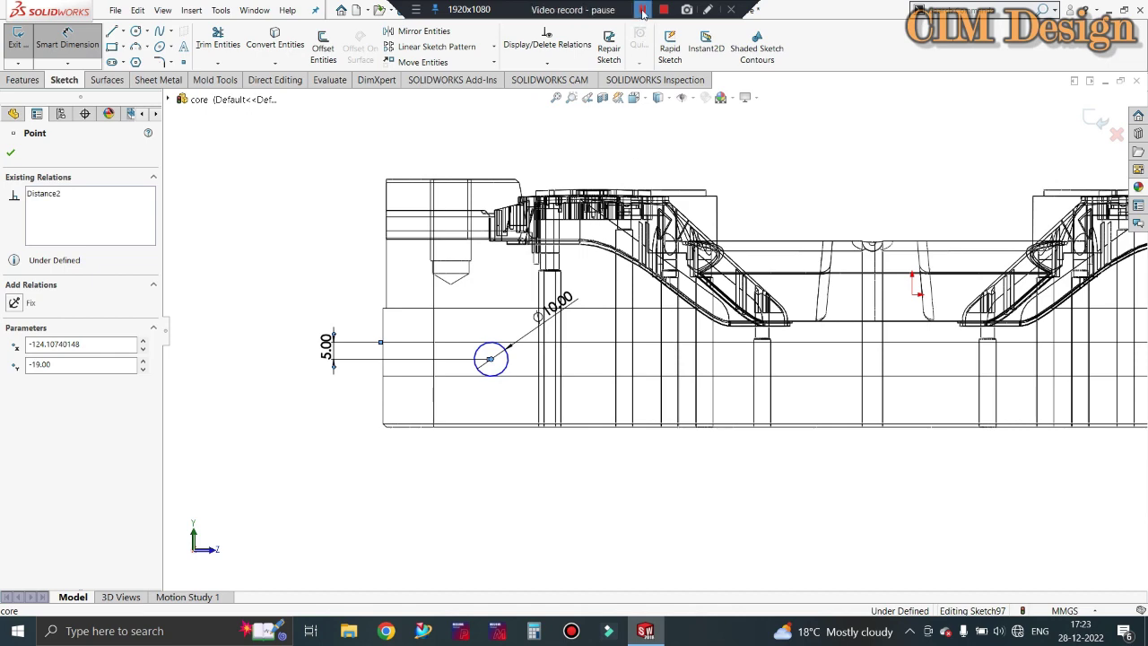
pyautogui.click(540, 363)
pyautogui.click(527, 462)
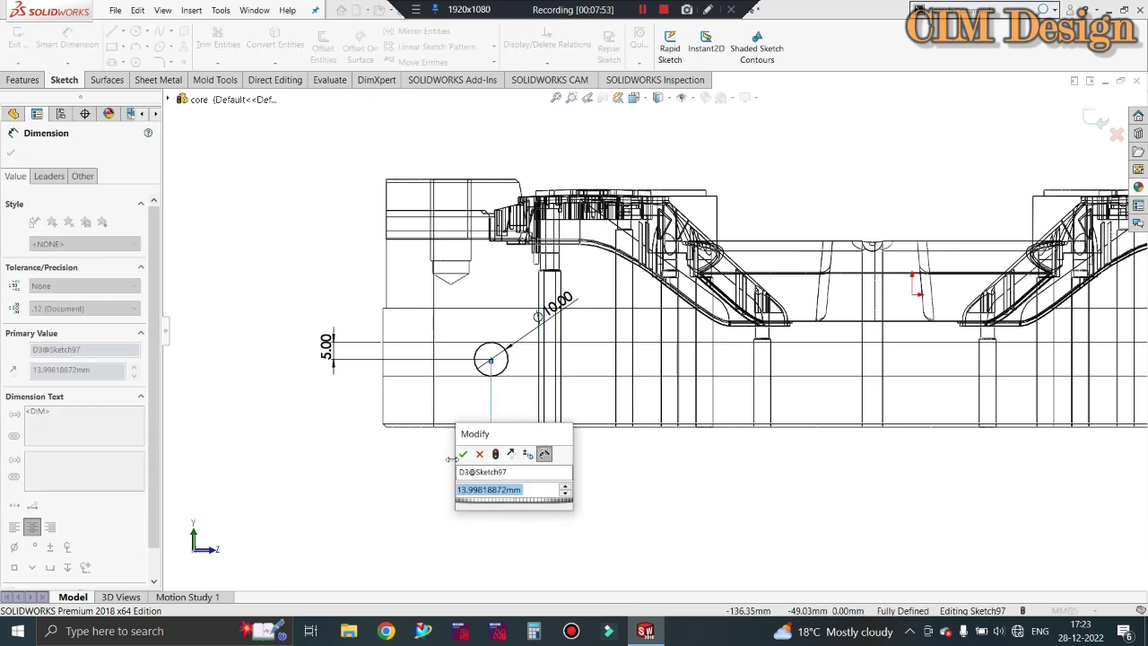
pyautogui.write('14')
pyautogui.press('Return')
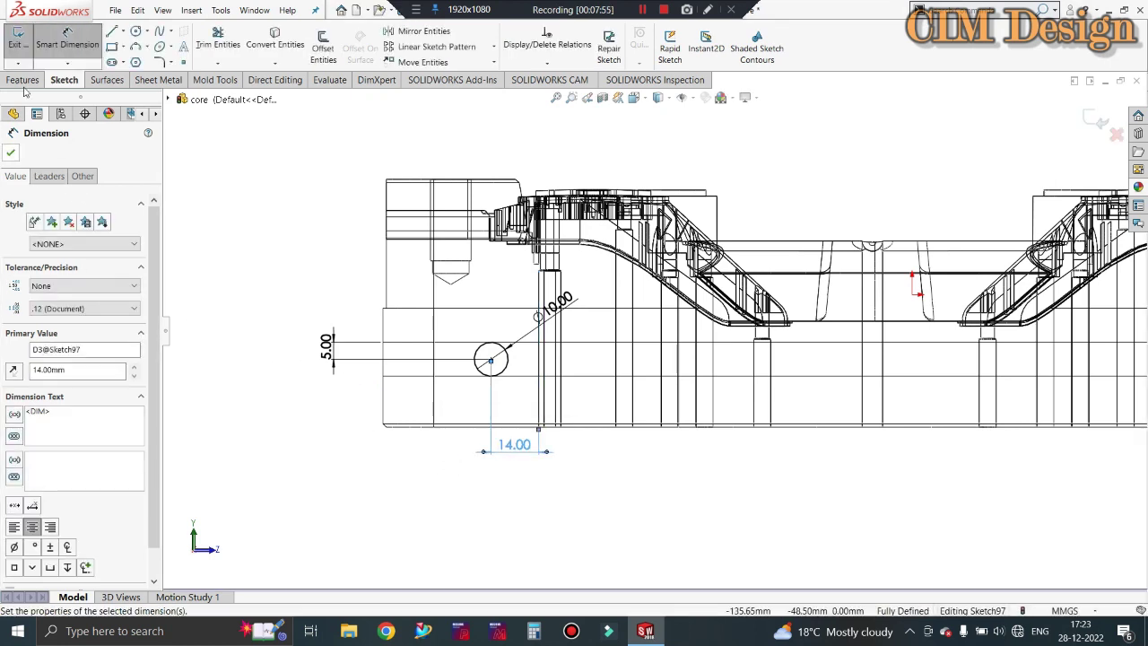
pyautogui.click(20, 37)
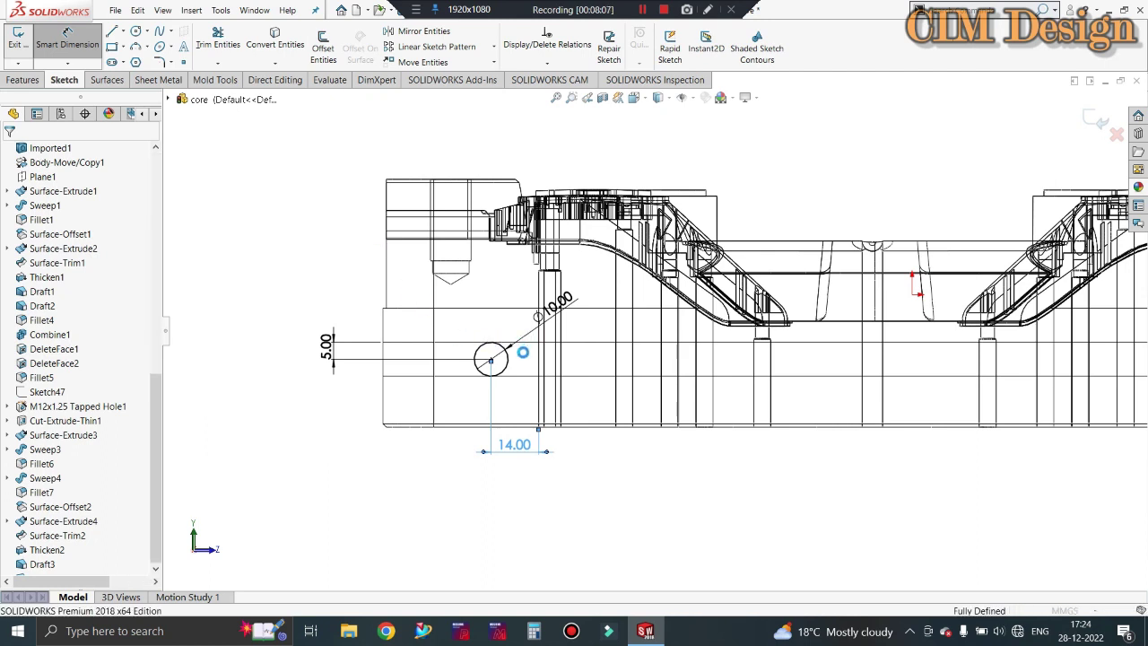
# - Start an extruded cut from the circle with an initial 250 mm depth
pyautogui.press('e')
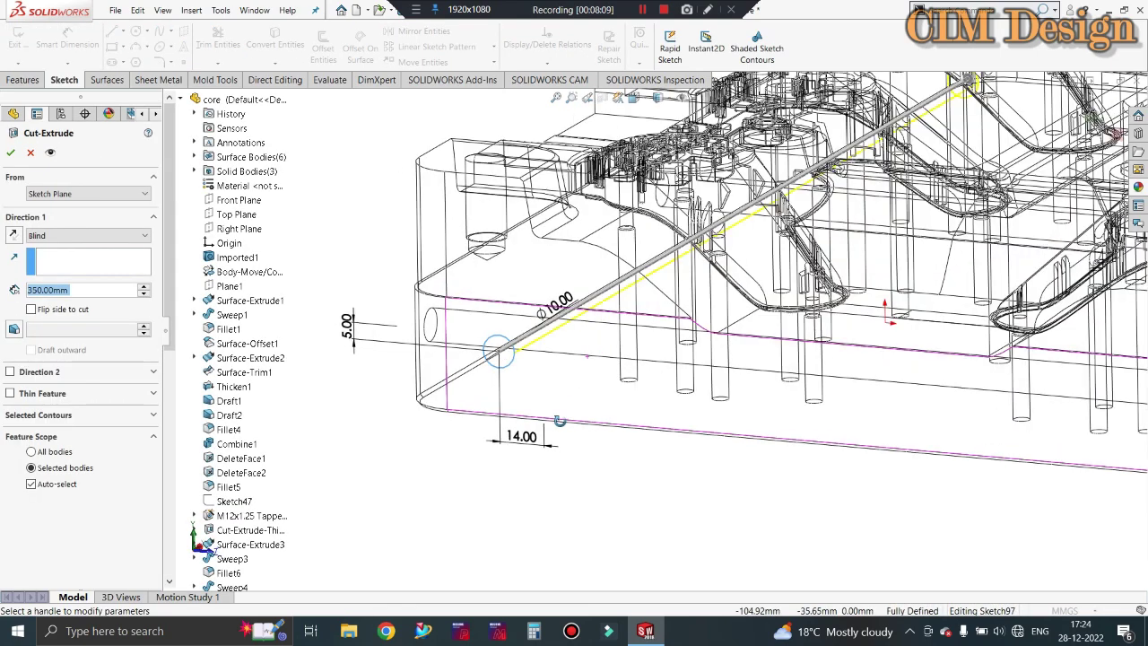
pyautogui.scroll(-3, 556, 418)
pyautogui.scroll(-2, 543, 411)
pyautogui.scroll(-2, 536, 403)
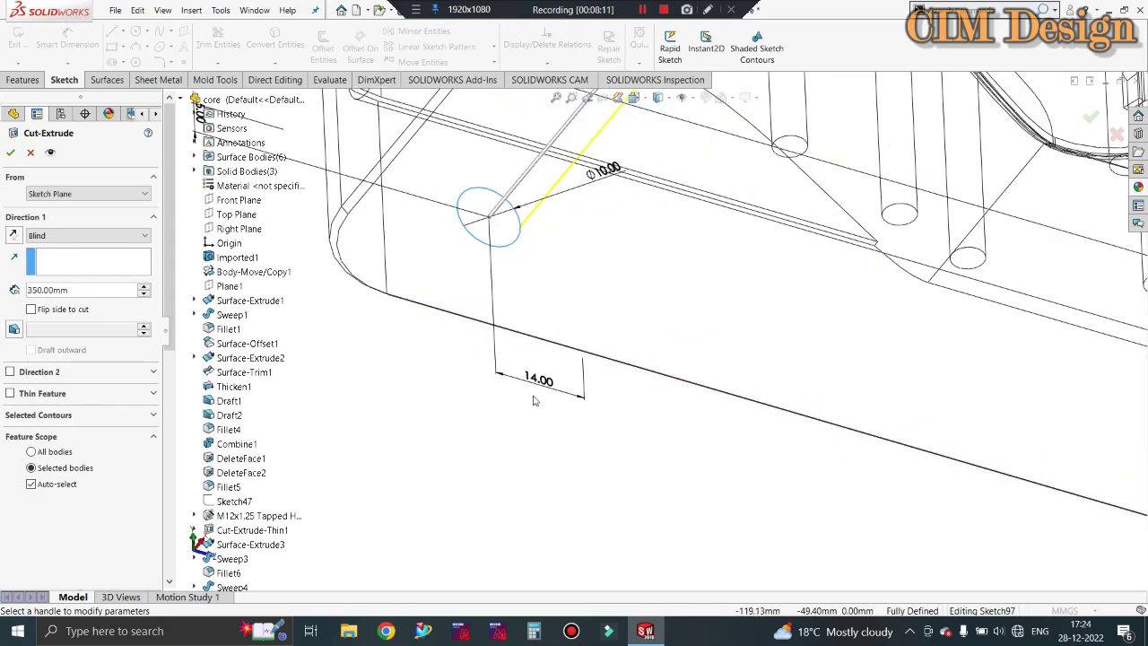
pyautogui.scroll(1, 534, 401)
pyautogui.scroll(2, 529, 403)
pyautogui.scroll(2, 525, 408)
pyautogui.scroll(2, 523, 417)
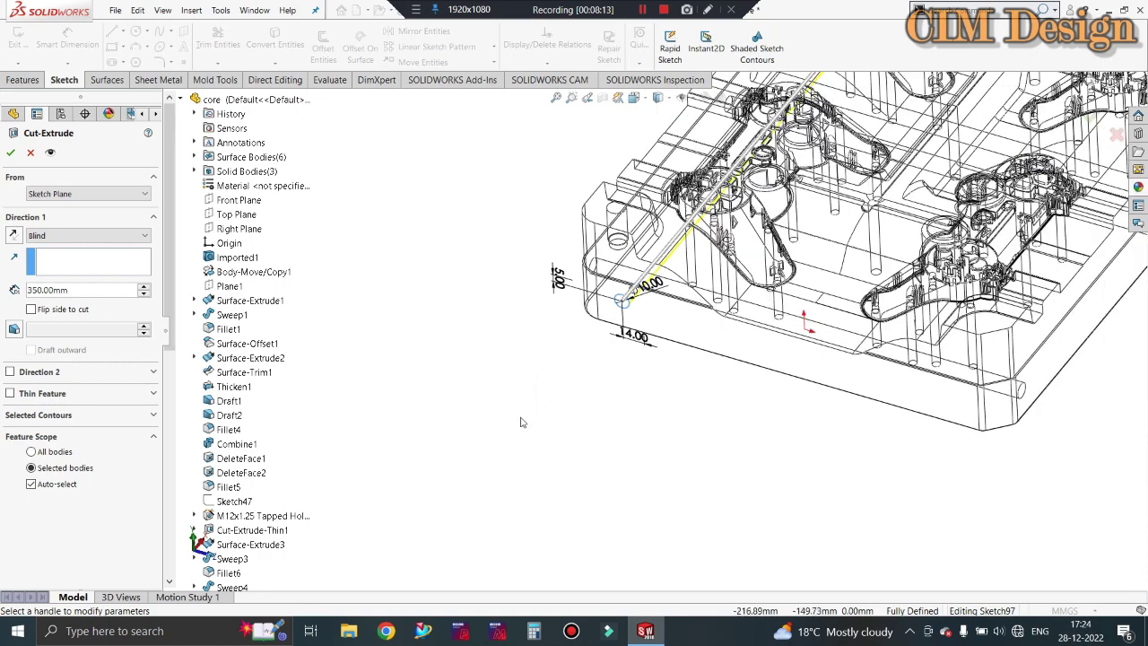
pyautogui.scroll(2, 522, 421)
pyautogui.moveTo(522, 422); pyautogui.dragTo(573, 376, button='middle')
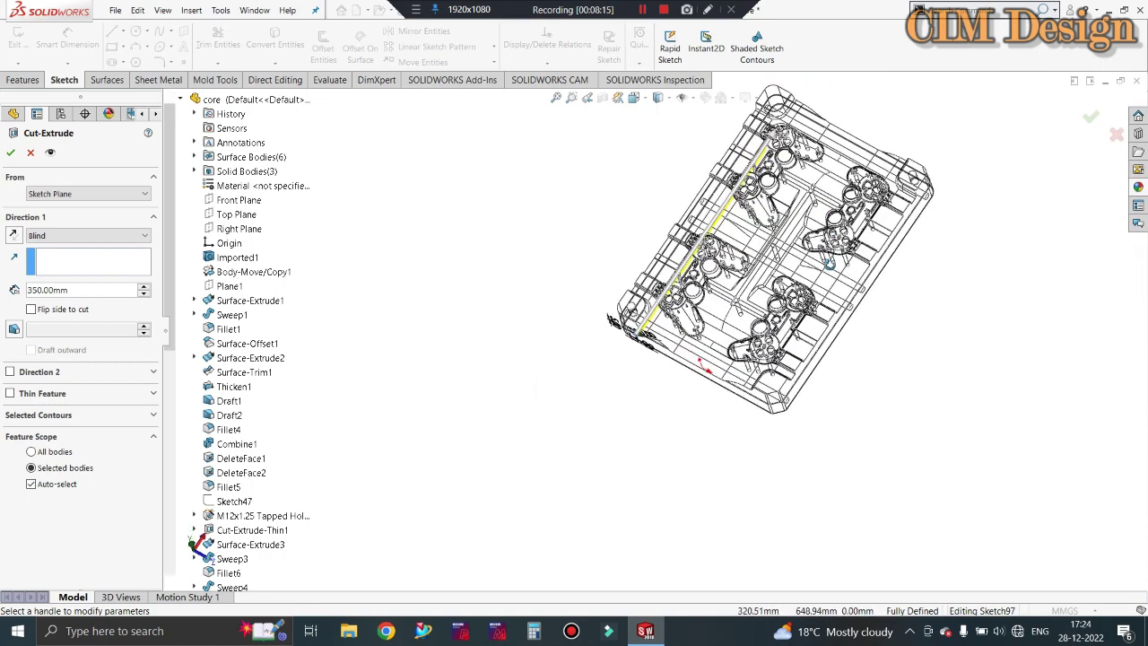
pyautogui.moveTo(828, 262); pyautogui.dragTo(610, 466, button='middle')
pyautogui.scroll(-1, 610, 466)
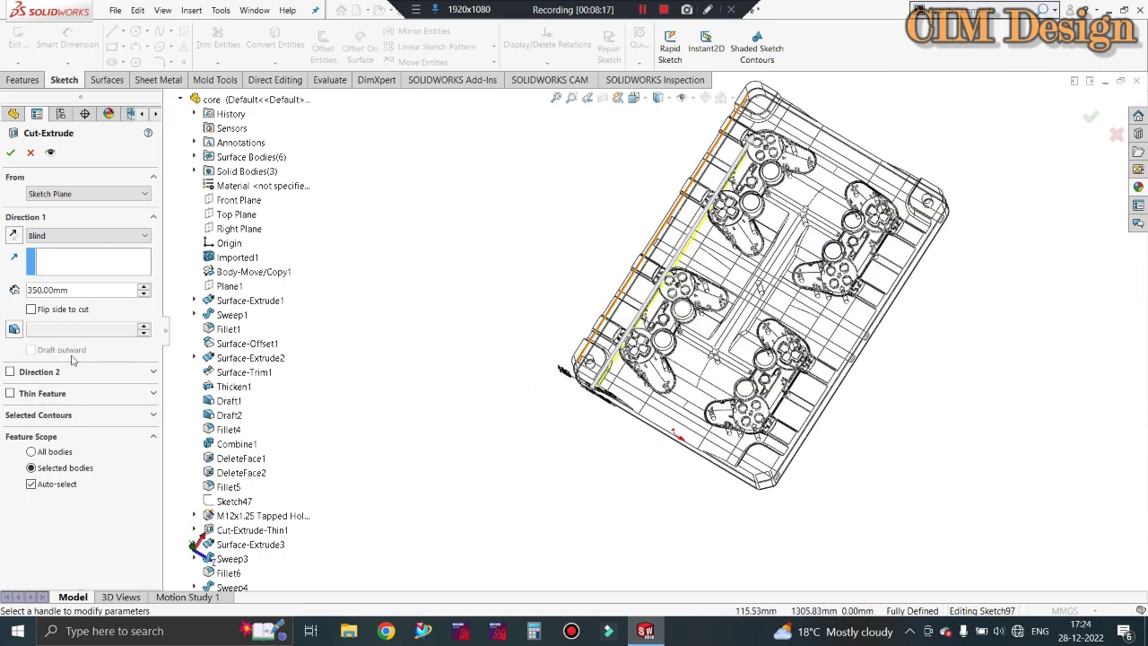
pyautogui.doubleClick(77, 289)
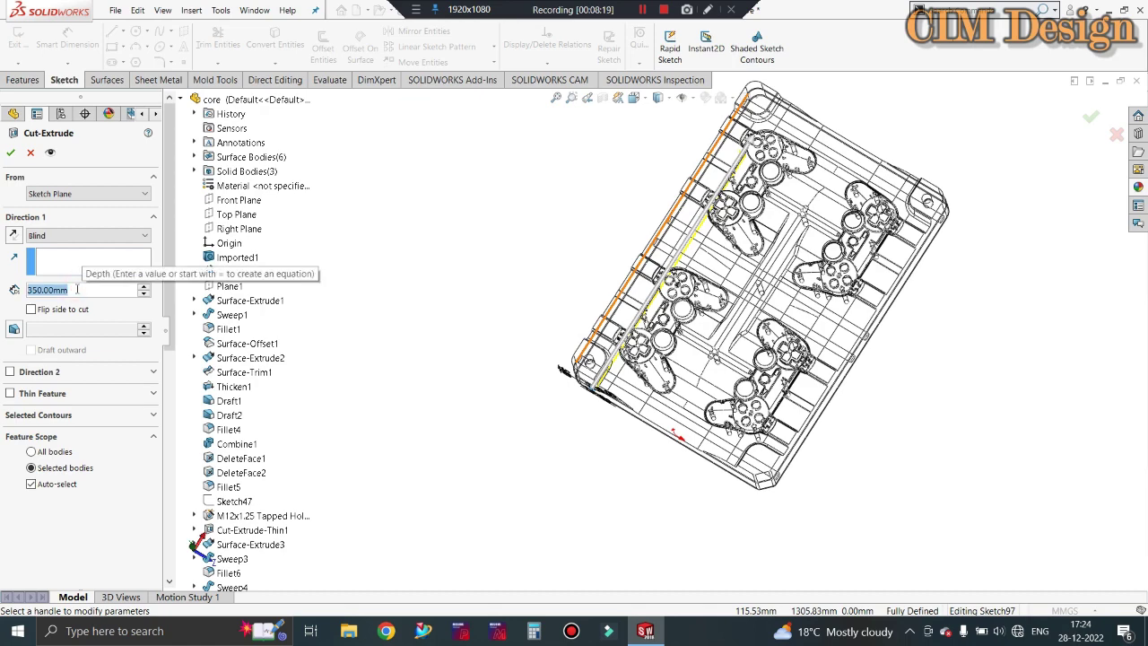
pyautogui.write('250')
pyautogui.press('Return')
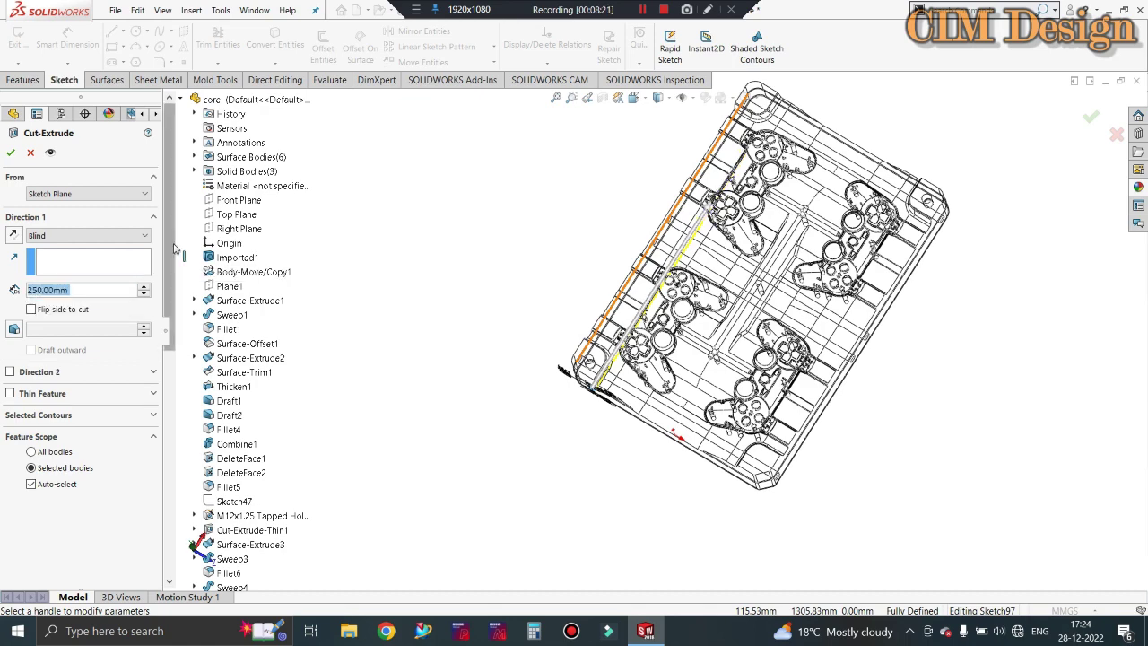
# - Reduce the cut depth to 210 mm and confirm the channel cut
pyautogui.scroll(-1, 713, 255)
pyautogui.scroll(-1, 704, 244)
pyautogui.scroll(-1, 699, 238)
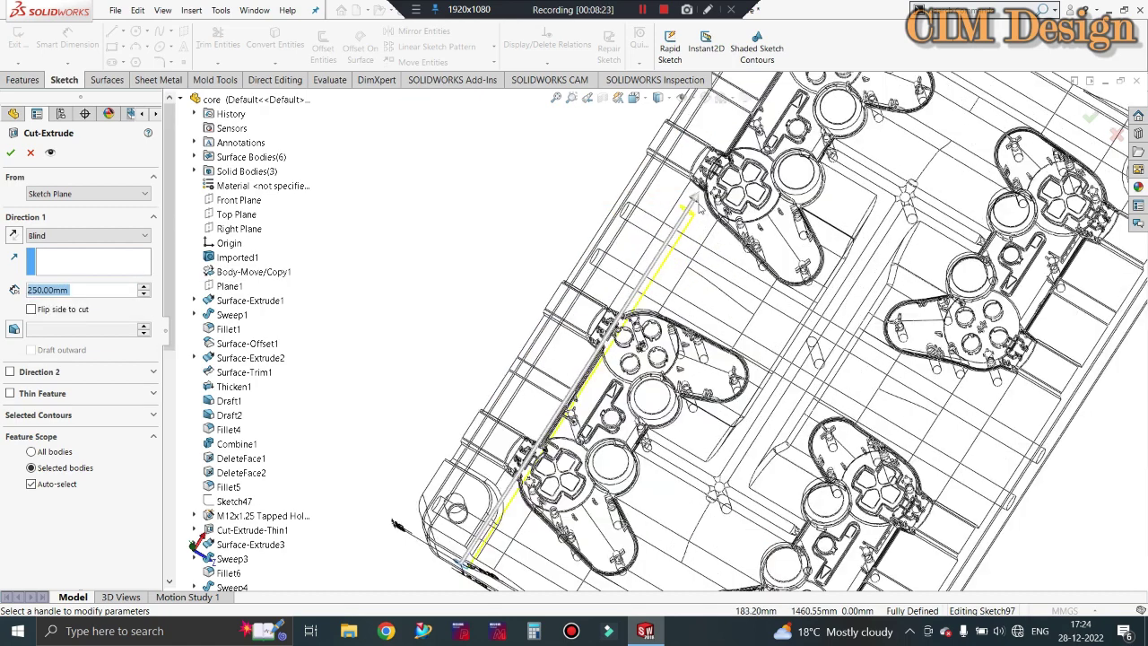
pyautogui.moveTo(695, 201); pyautogui.dragTo(664, 278)
pyautogui.click(144, 293)
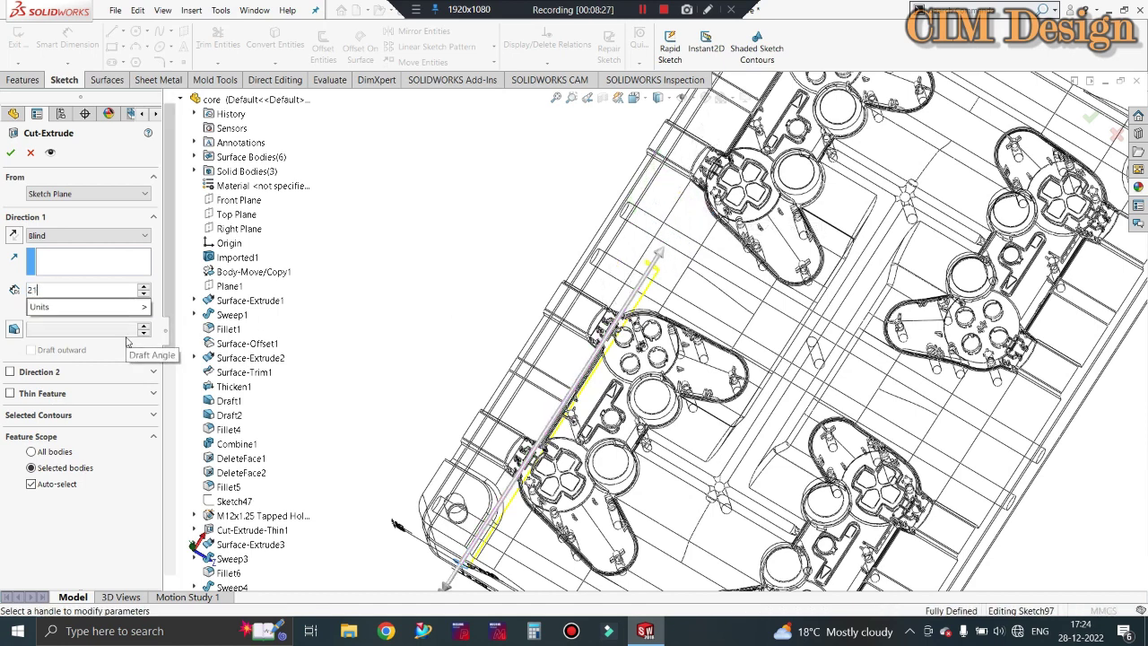
pyautogui.click(11, 152)
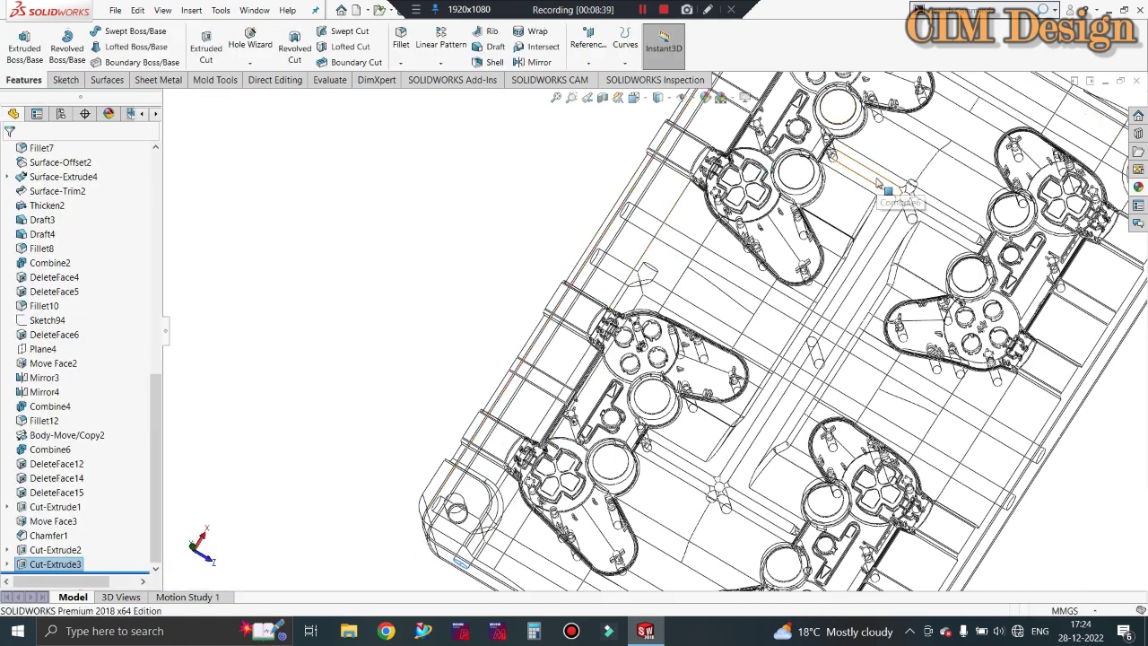
# - Mirror Cut-Extrude3 across the chosen plane to add the opposite channel
pyautogui.scroll(2, 653, 281)
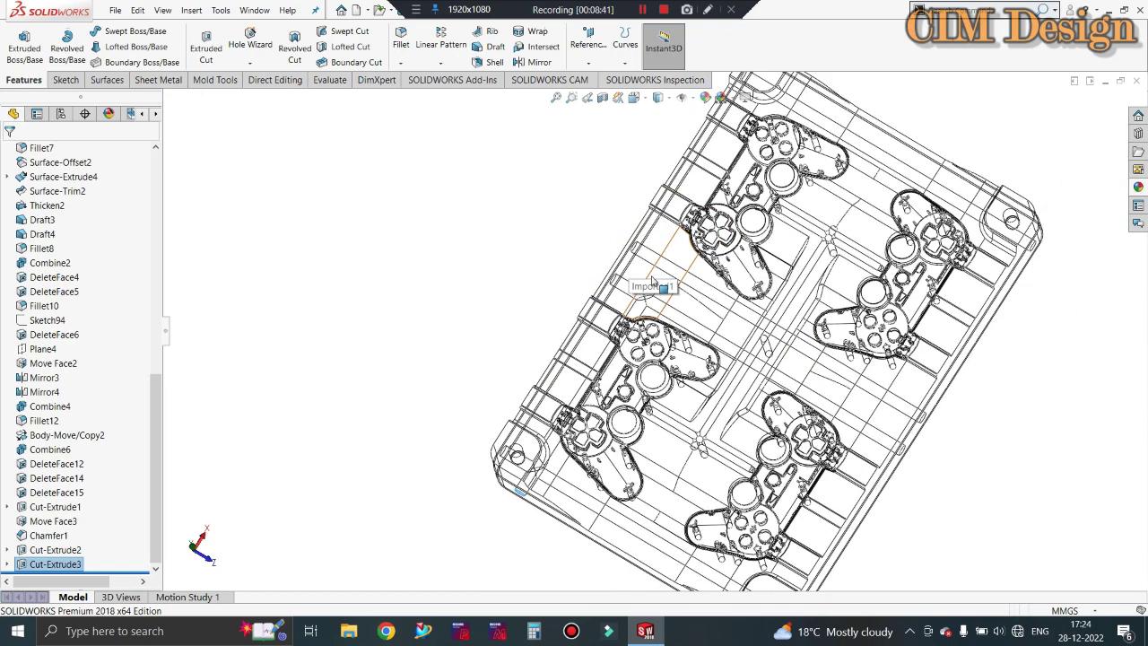
pyautogui.scroll(-2, 722, 314)
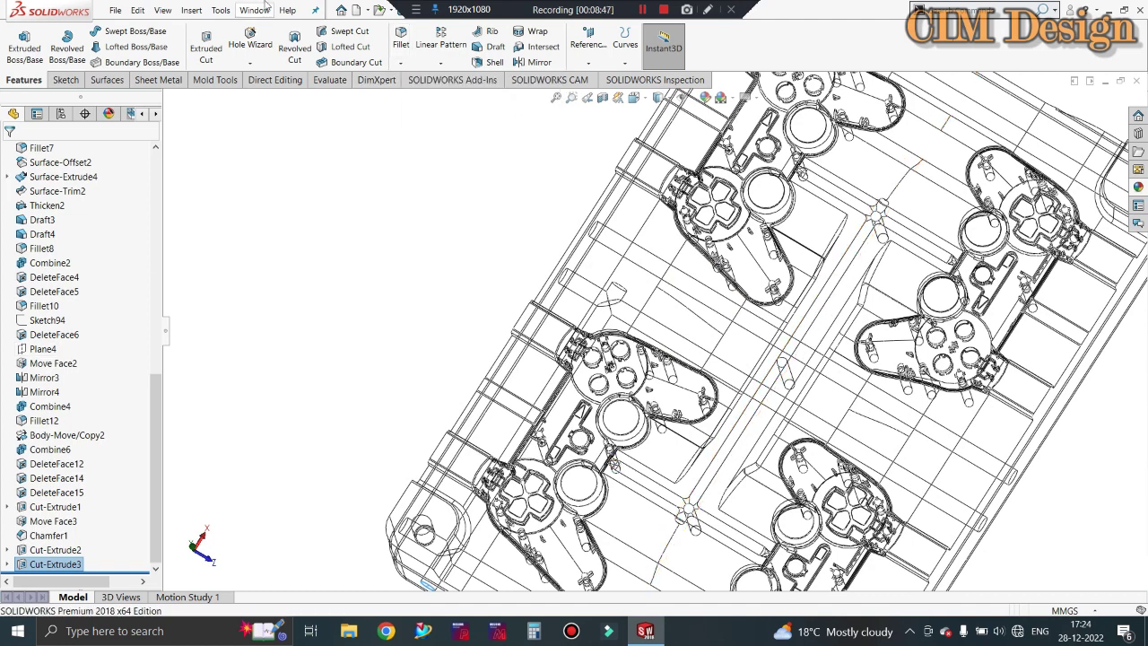
pyautogui.click(537, 62)
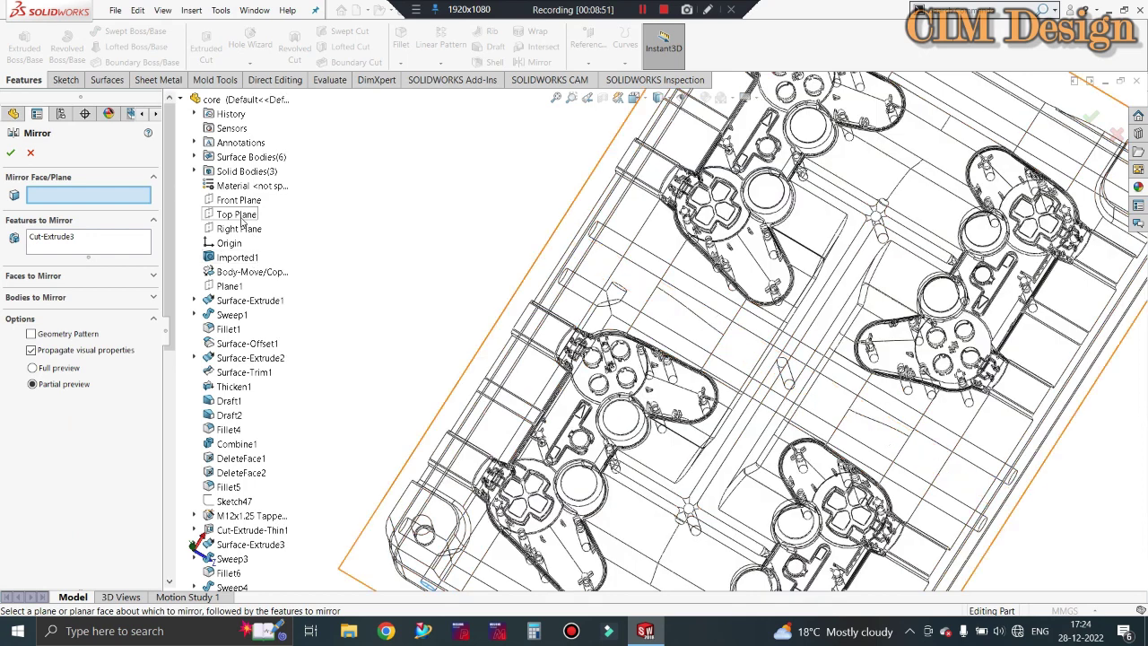
pyautogui.click(252, 228)
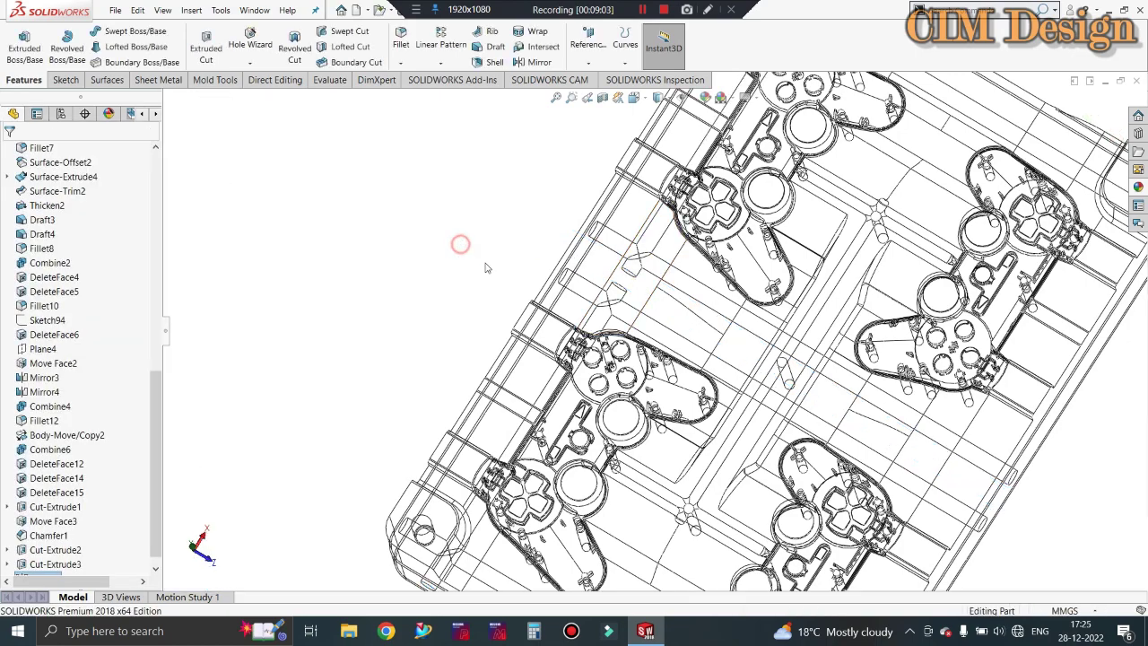
# - Start a Chamfer feature set to 5.00 mm at 45°
pyautogui.moveTo(661, 277); pyautogui.dragTo(635, 289, button='middle')
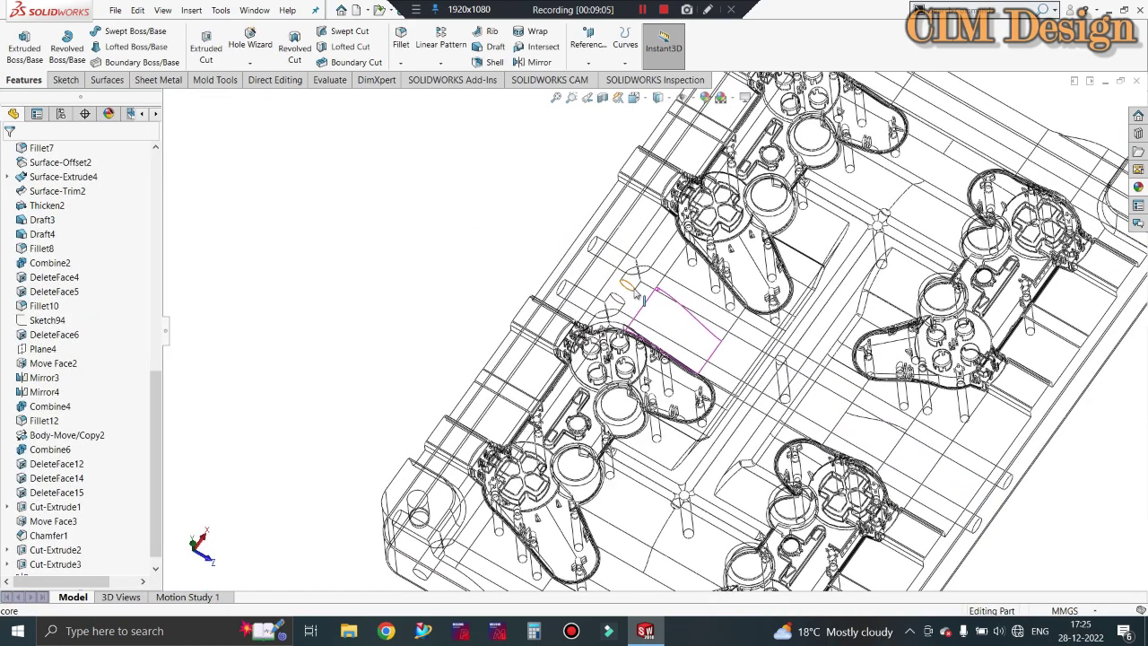
pyautogui.scroll(-3, 635, 288)
pyautogui.scroll(-2, 635, 291)
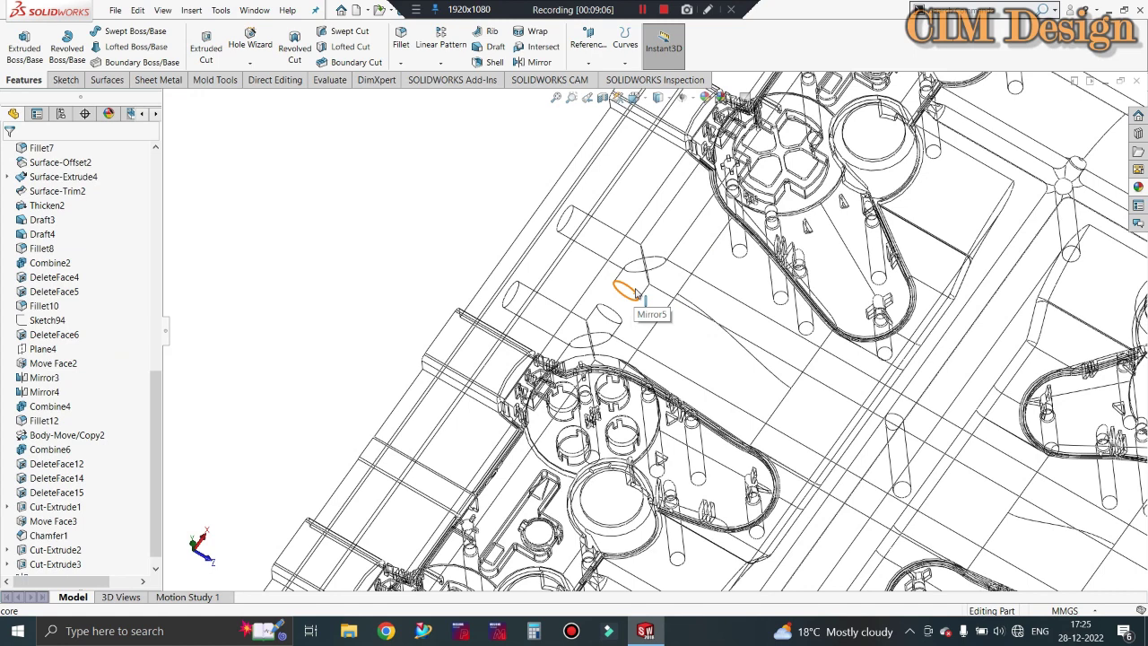
pyautogui.click(401, 63)
pyautogui.click(417, 93)
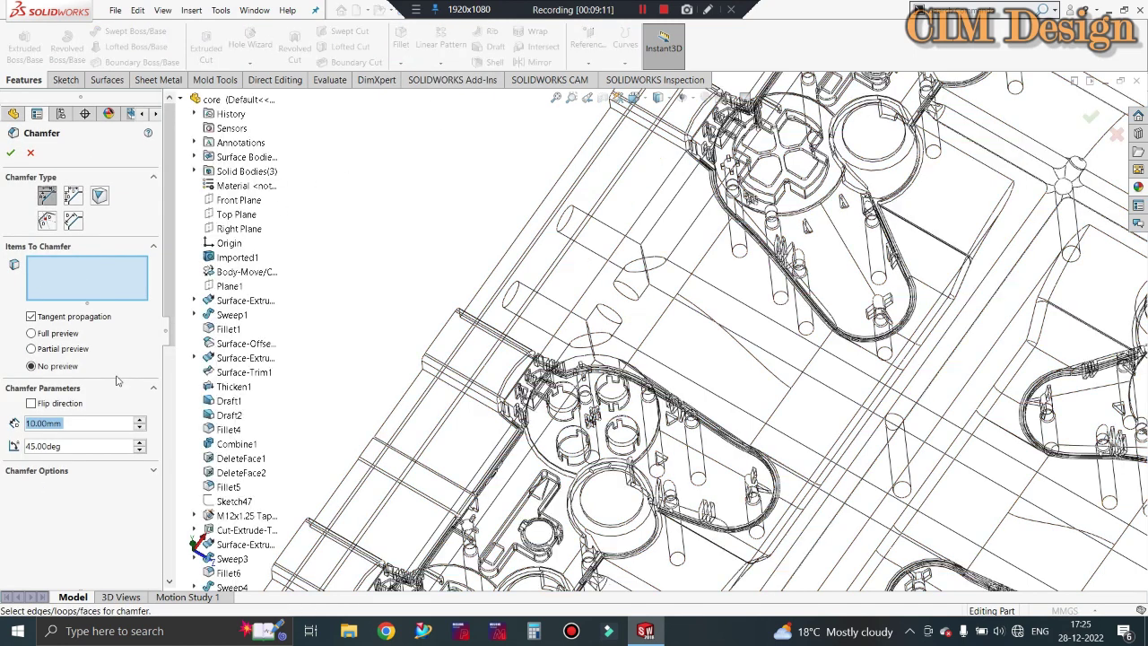
pyautogui.click(623, 287)
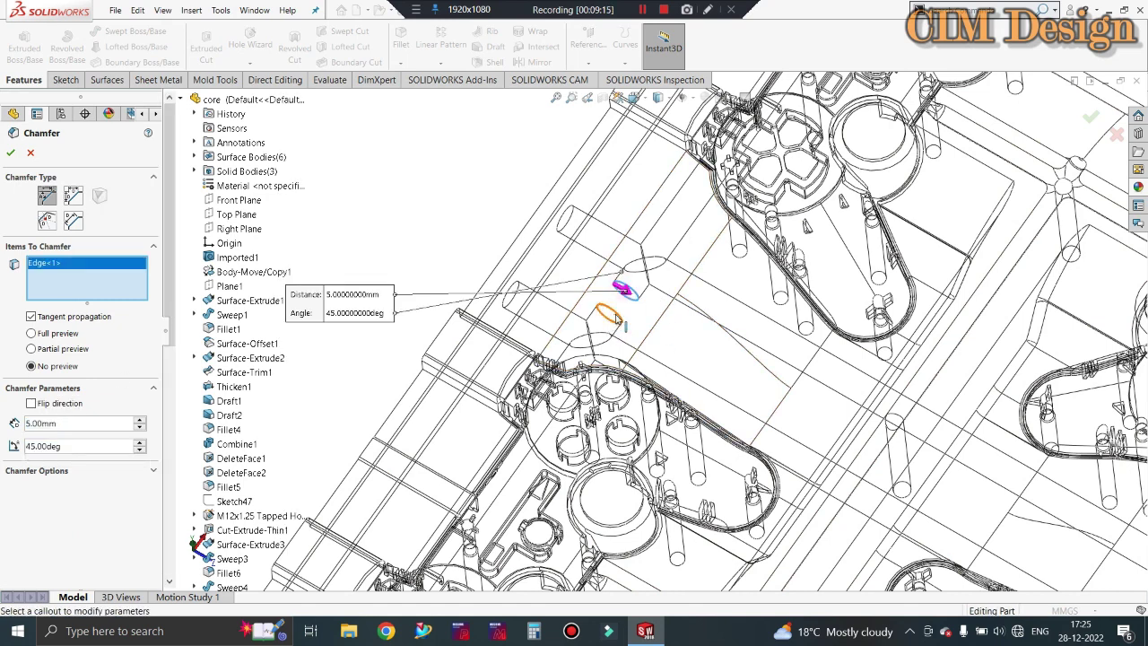
pyautogui.click(590, 316)
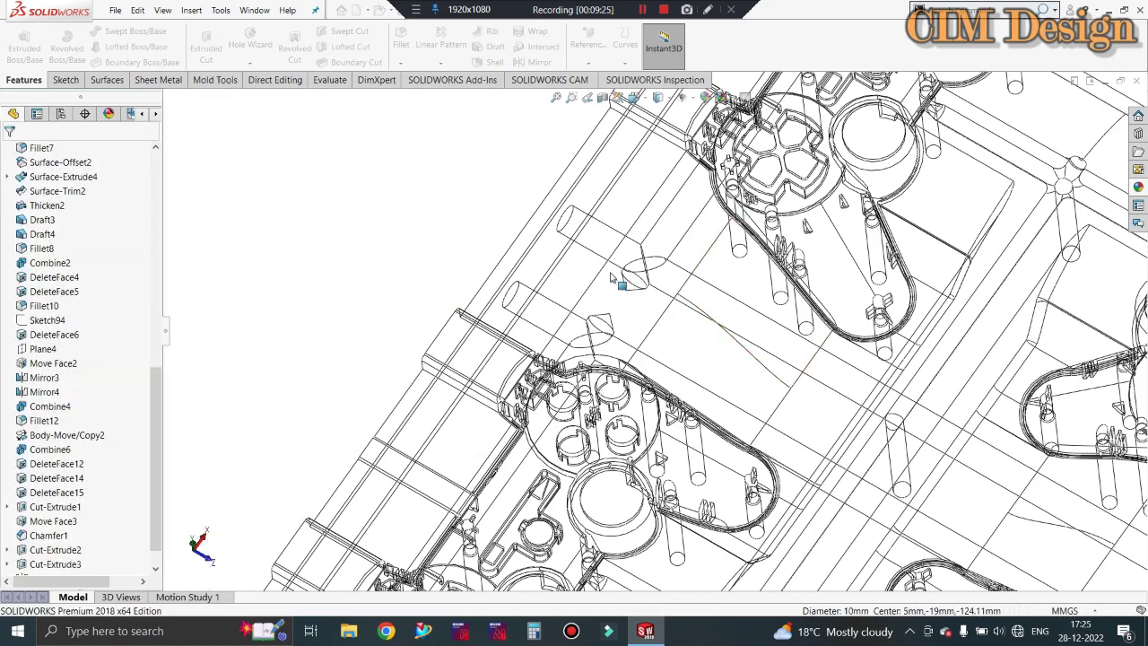
# - Fit, orbit, zoom and pan the mould to face the plate's side face by the lower-right cavity
pyautogui.press('f')
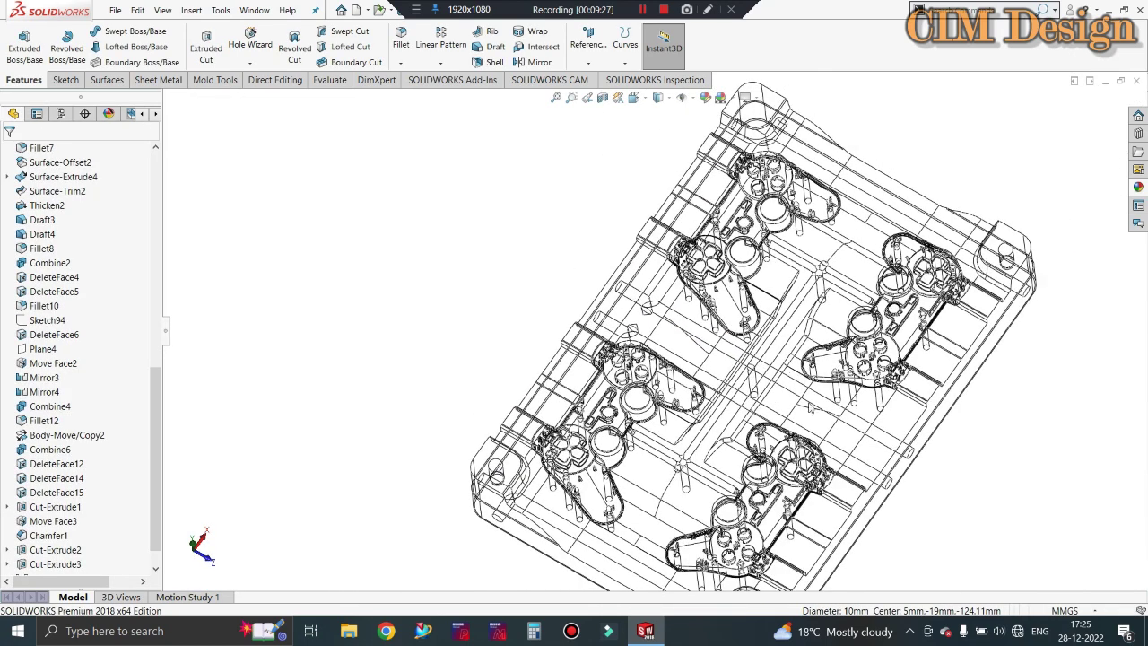
pyautogui.moveTo(851, 401)
pyautogui.mouseDown(button='middle')
pyautogui.moveTo(798, 478)
pyautogui.moveTo(760, 569)
pyautogui.mouseUp(button='middle')
pyautogui.scroll(-2, 721, 569)
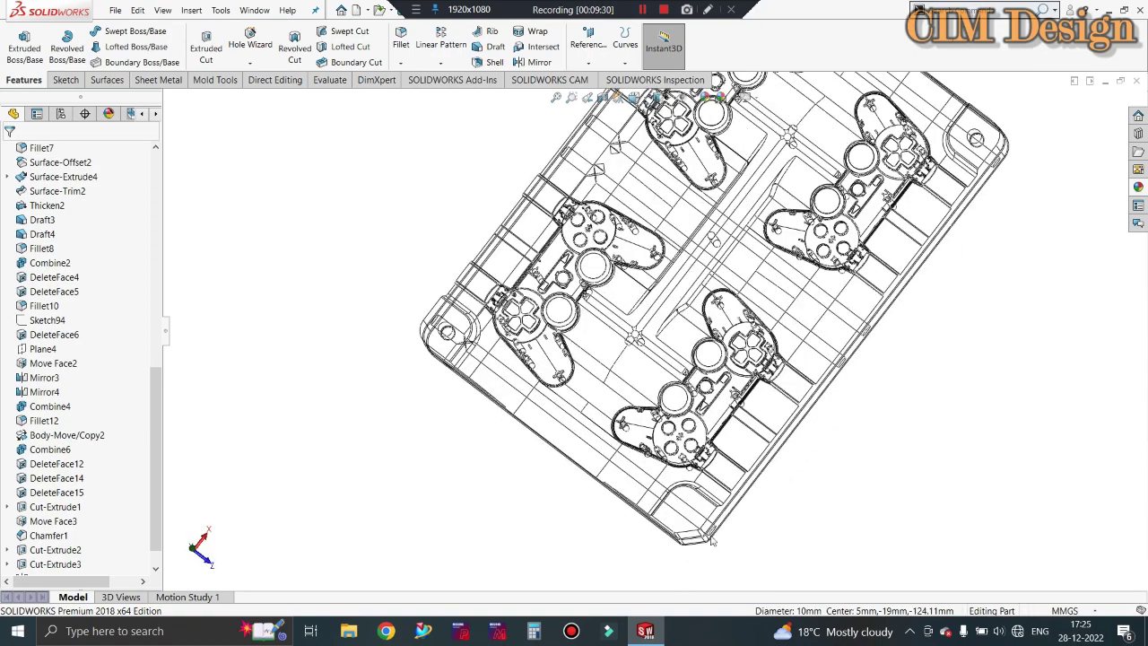
pyautogui.scroll(-1, 811, 403)
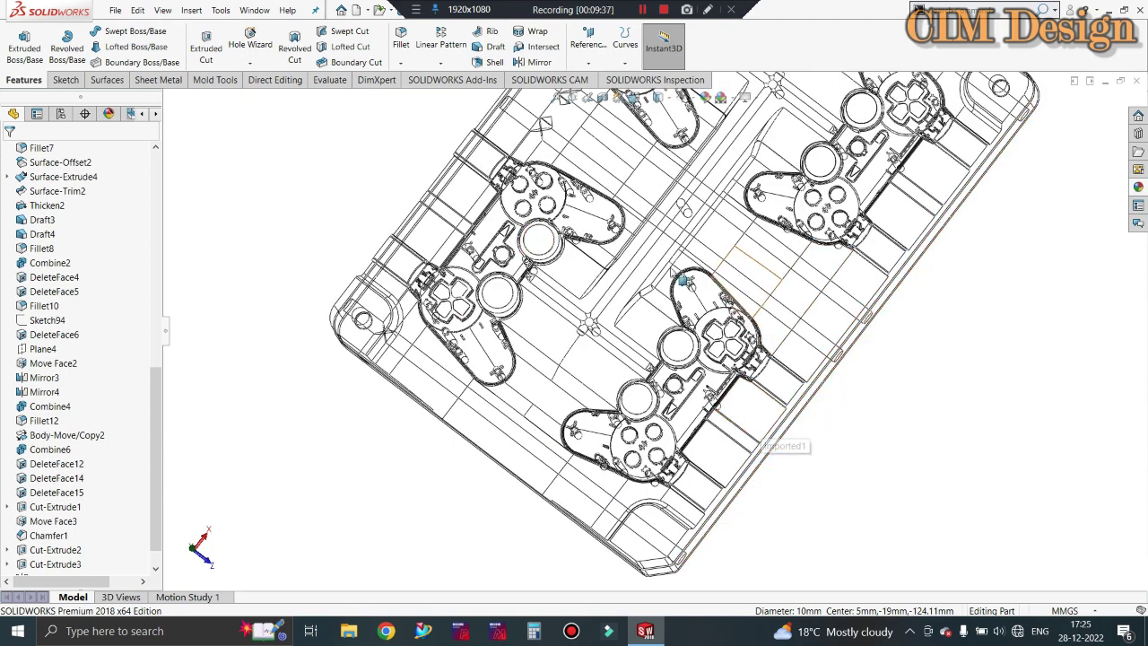
pyautogui.moveTo(769, 423); pyautogui.dragTo(705, 237, button='middle')
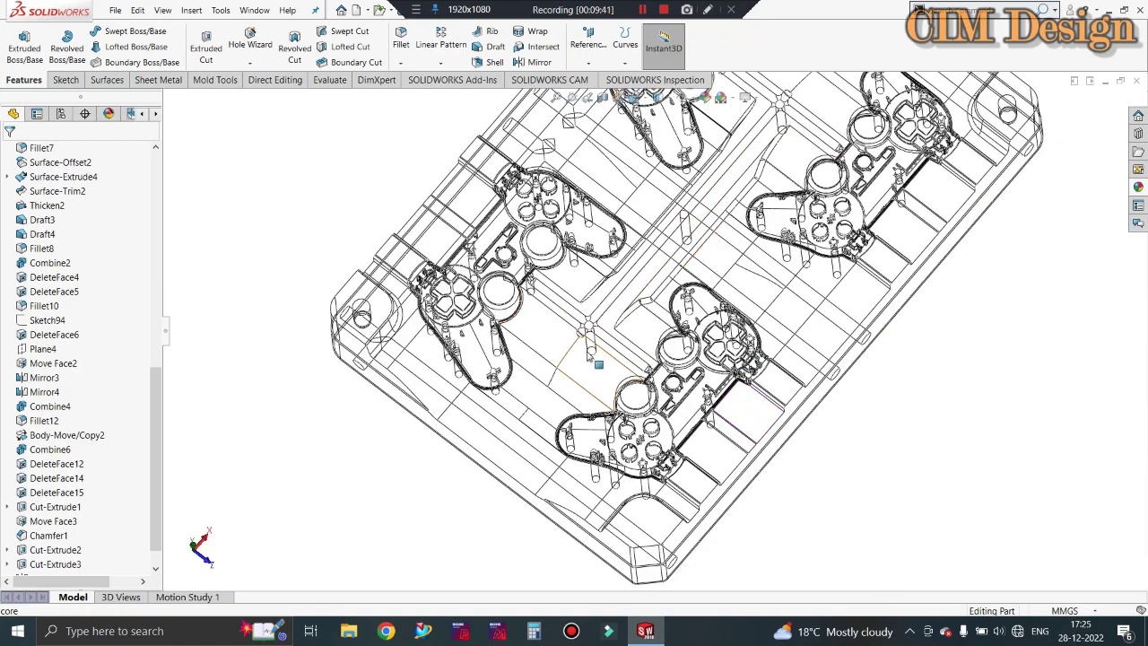
pyautogui.scroll(-1, 787, 357)
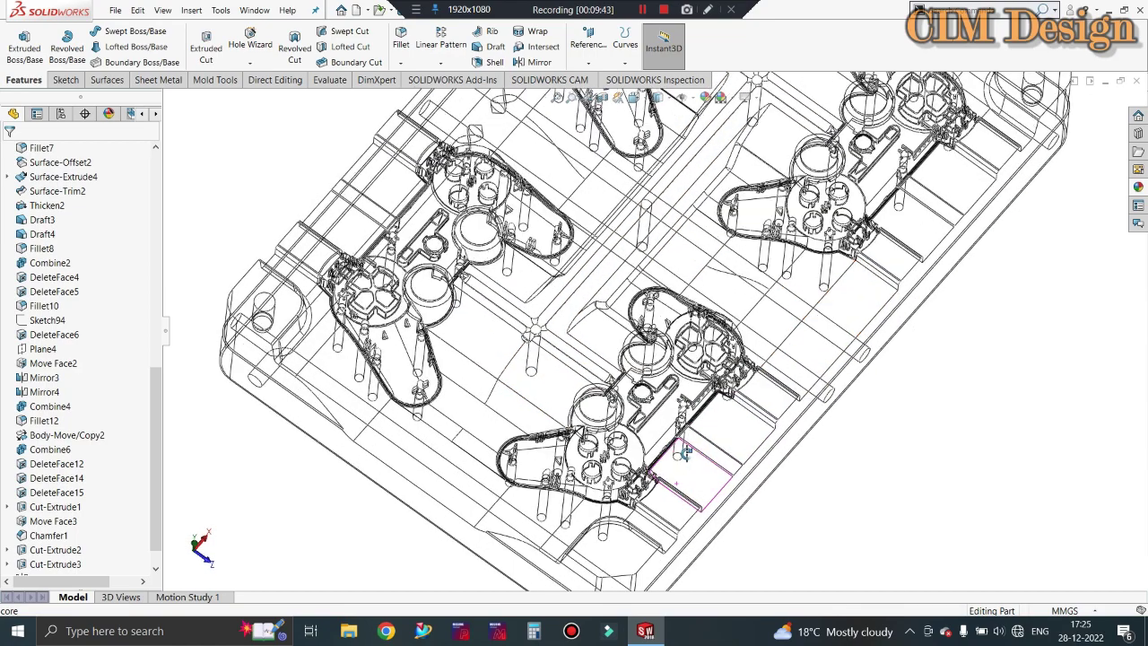
pyautogui.scroll(-2, 681, 453)
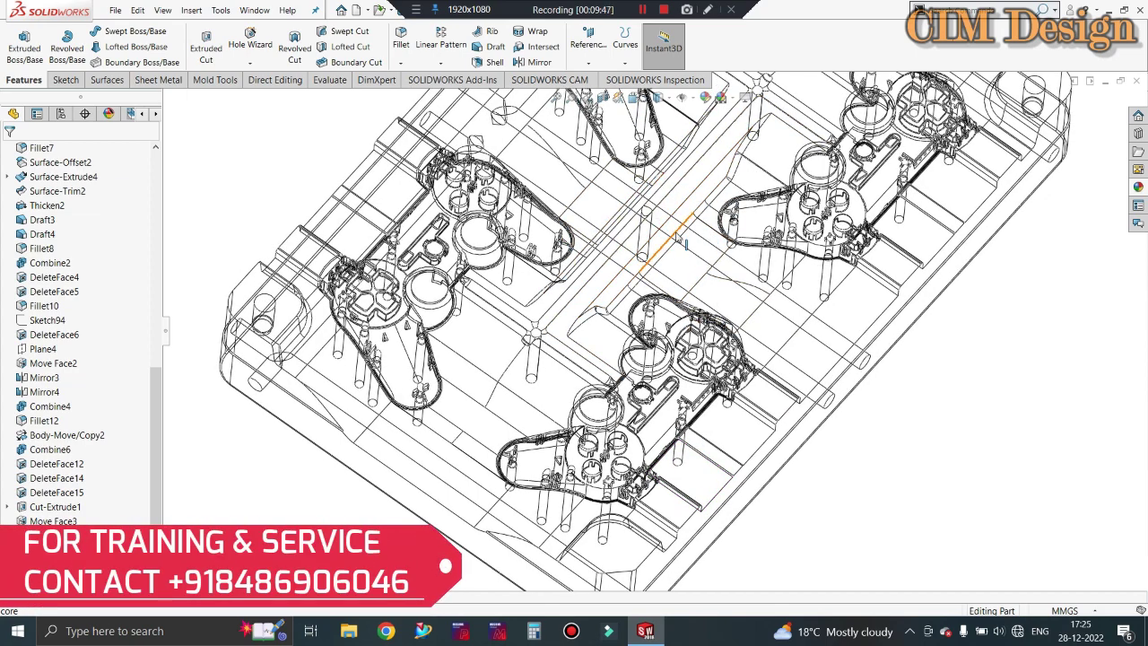
pyautogui.moveTo(702, 408); pyautogui.dragTo(722, 451, button='middle')
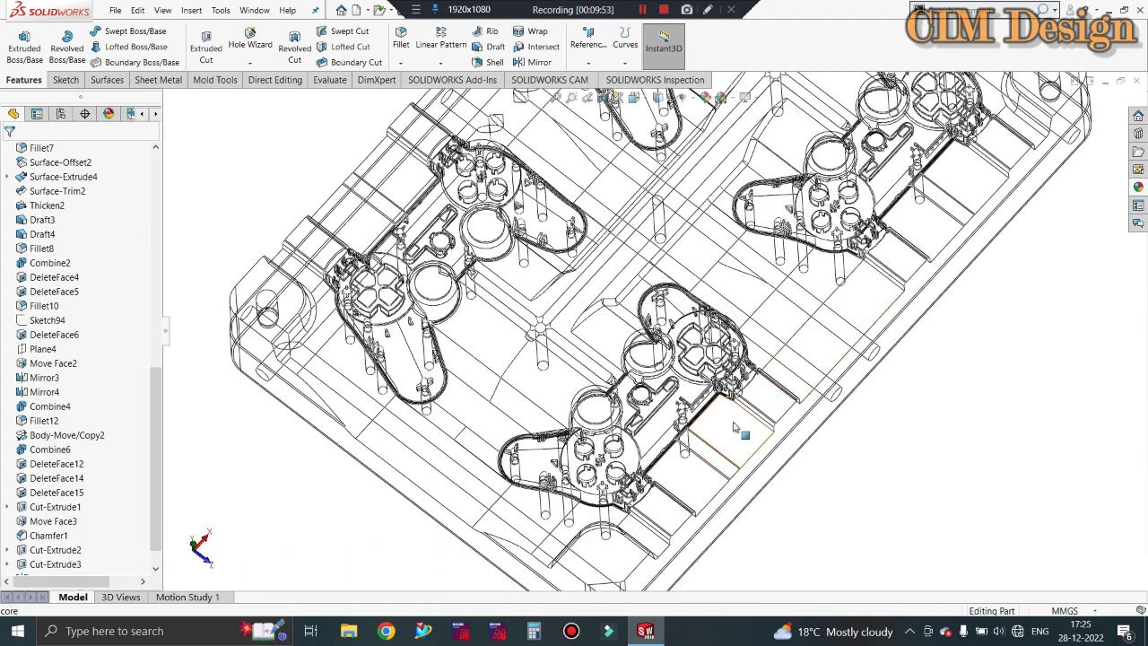
pyautogui.hotkey('ctrl', 'Up')
pyautogui.hotkey('ctrl', 'Up')
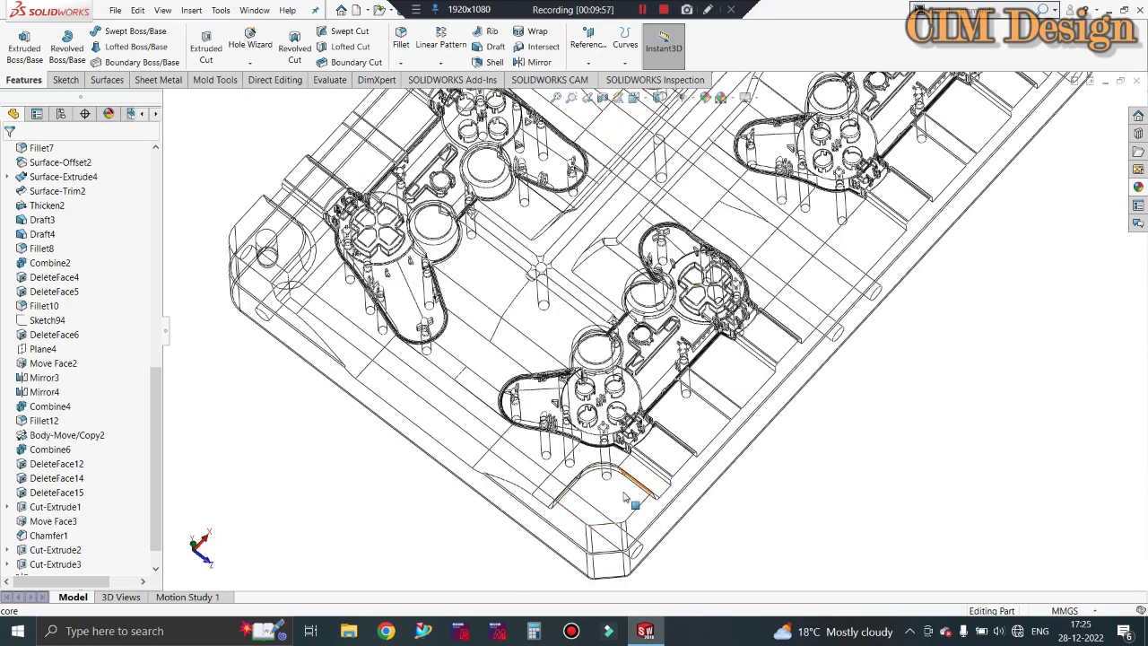
pyautogui.scroll(-2, 634, 491)
pyautogui.scroll(-2, 639, 475)
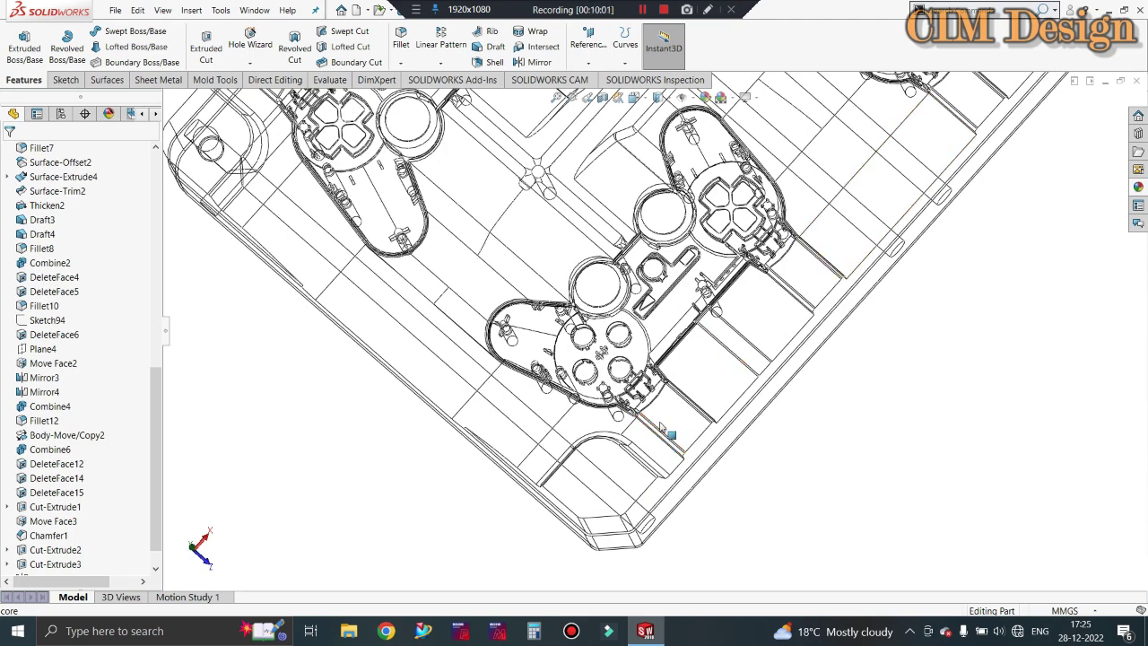
pyautogui.scroll(-1, 617, 500)
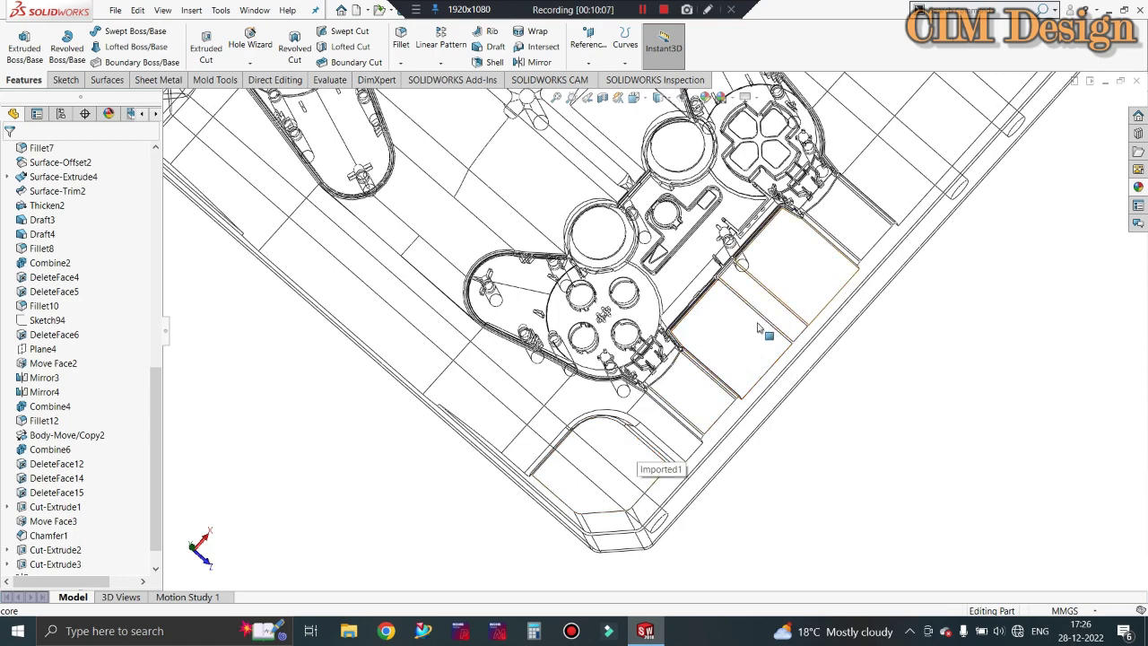
pyautogui.moveTo(769, 340)
pyautogui.mouseDown(button='middle')
pyautogui.moveTo(792, 220)
pyautogui.moveTo(764, 274)
pyautogui.mouseUp(button='middle')
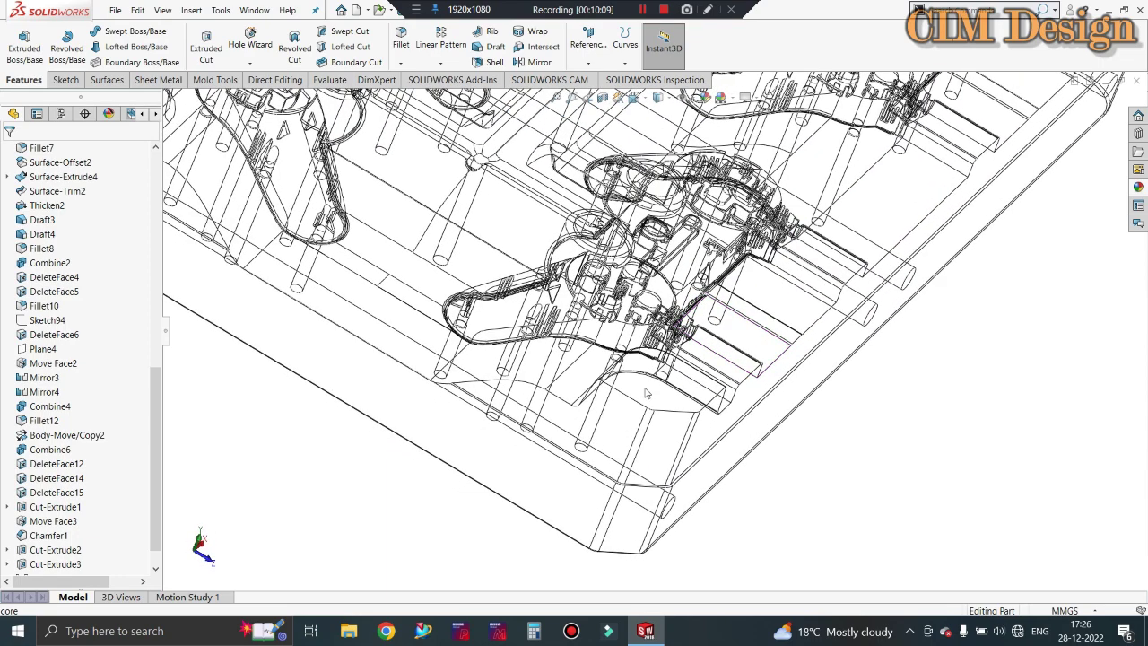
# - Start an extruded-cut sketch on the plate's side face
pyautogui.click(205, 40)
pyautogui.click(591, 461)
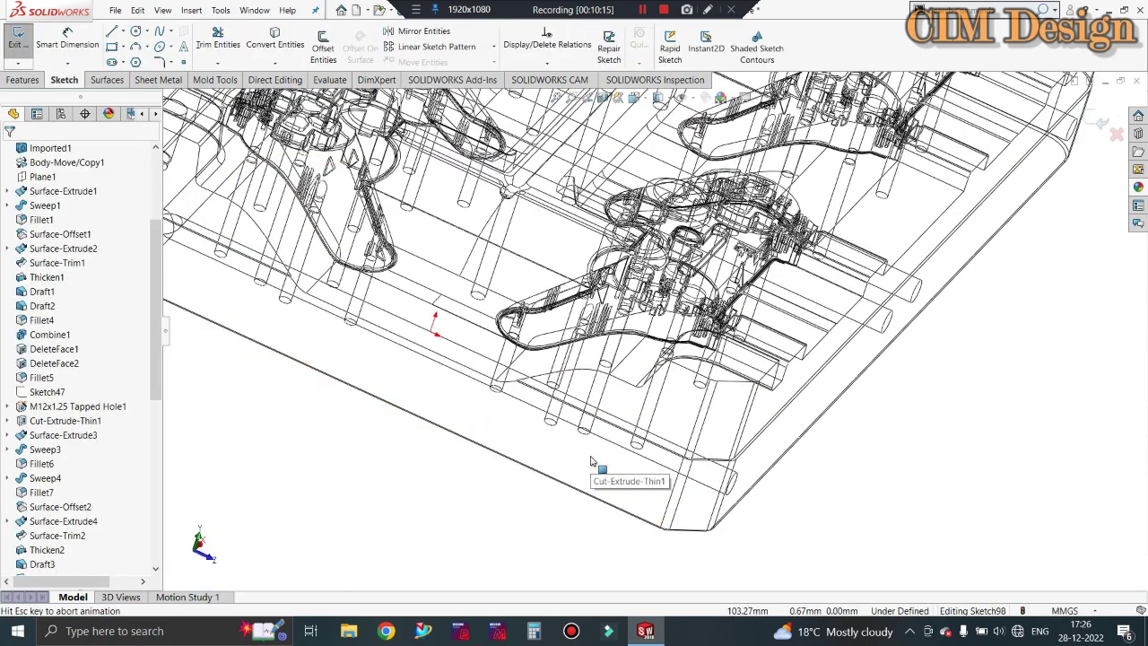
pyautogui.scroll(-3, 976, 428)
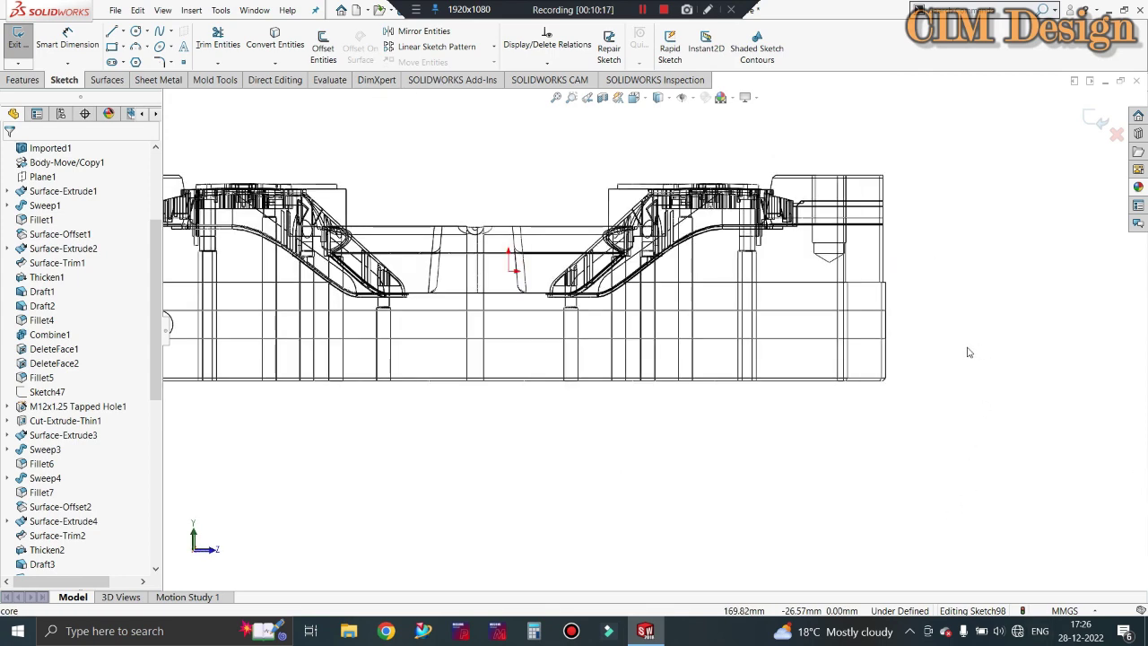
# - Draw a Ø10 mm circle and pick its centre and the horizontal edge for dimensioning
pyautogui.click(136, 33)
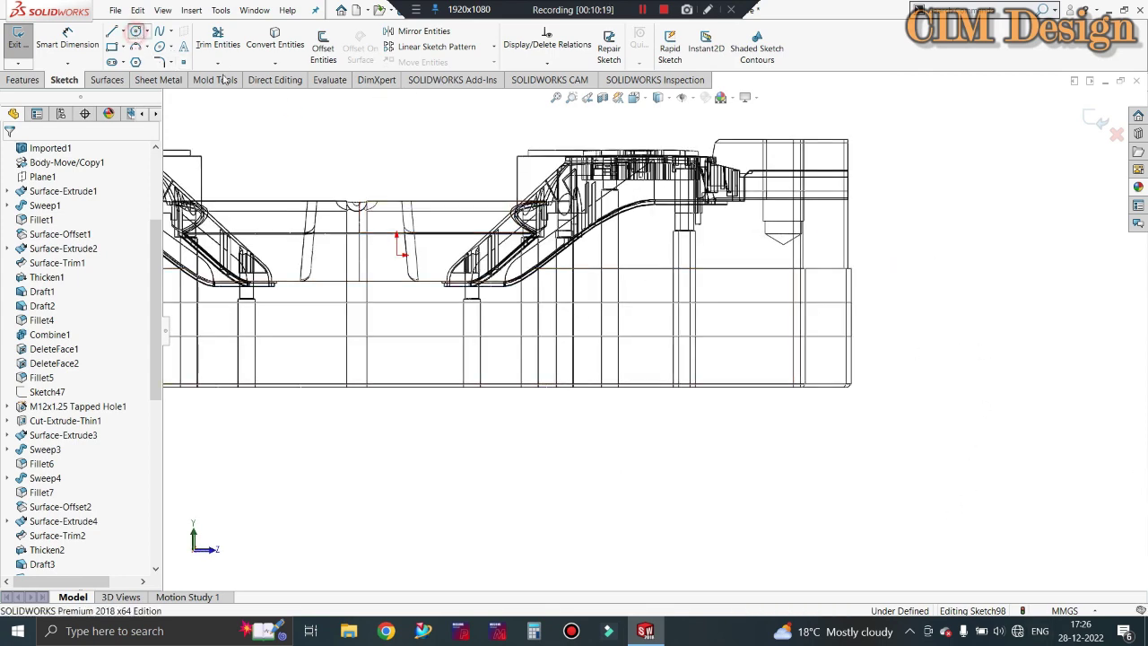
pyautogui.click(743, 315)
pyautogui.write('10')
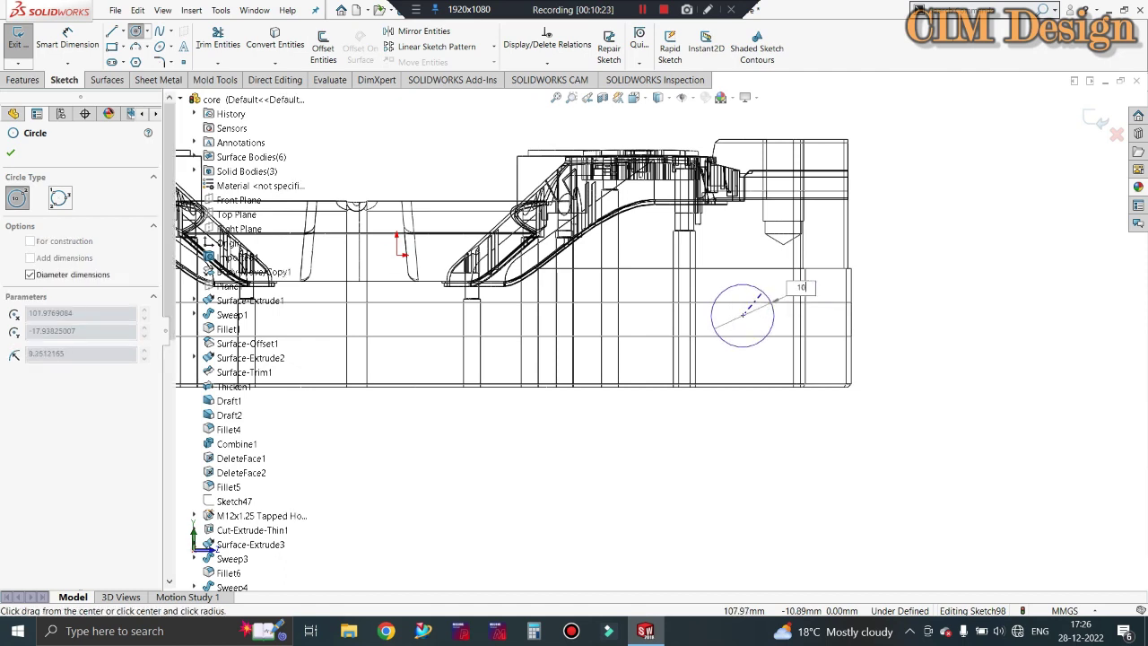
pyautogui.press('Return')
pyautogui.press('Escape')
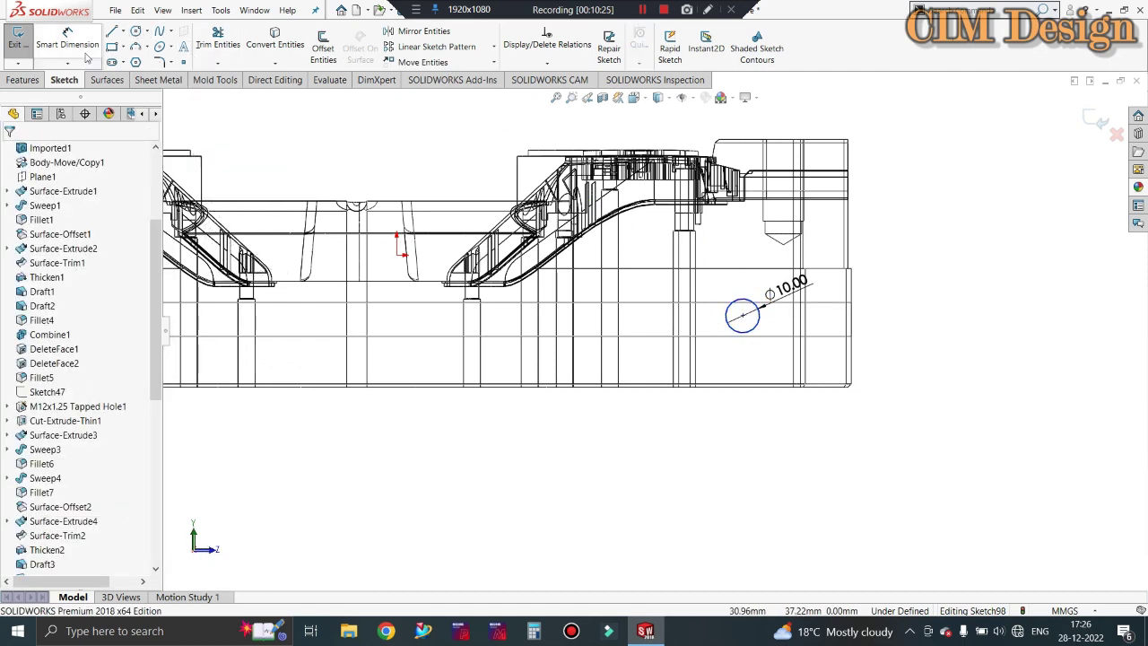
pyautogui.click(742, 315)
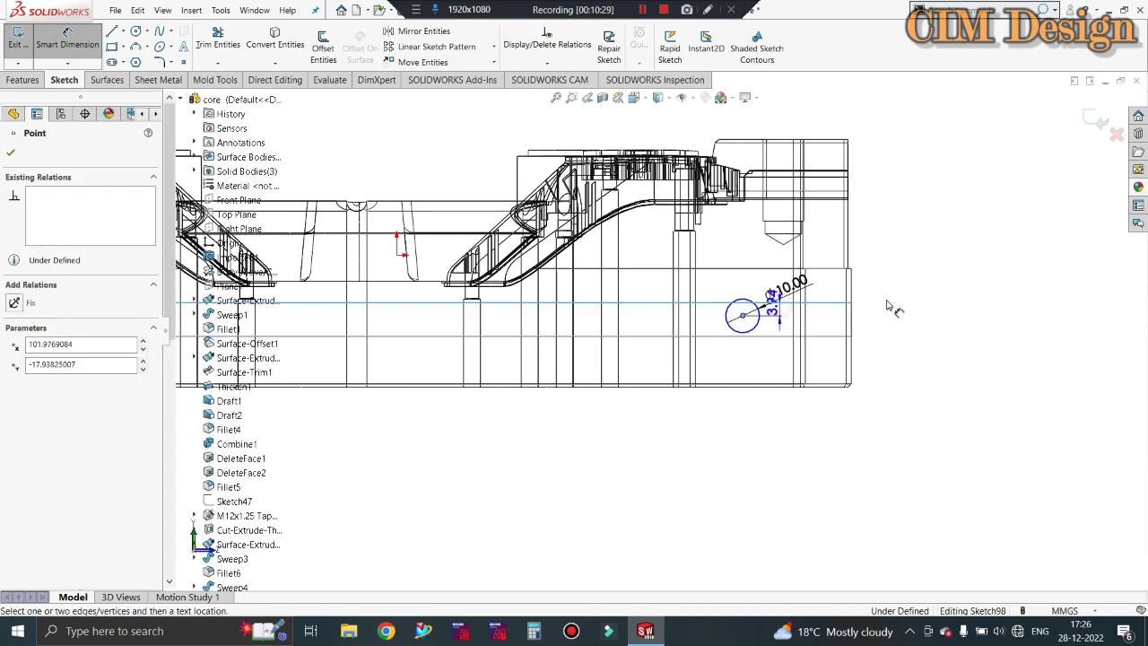
pyautogui.click(762, 305)
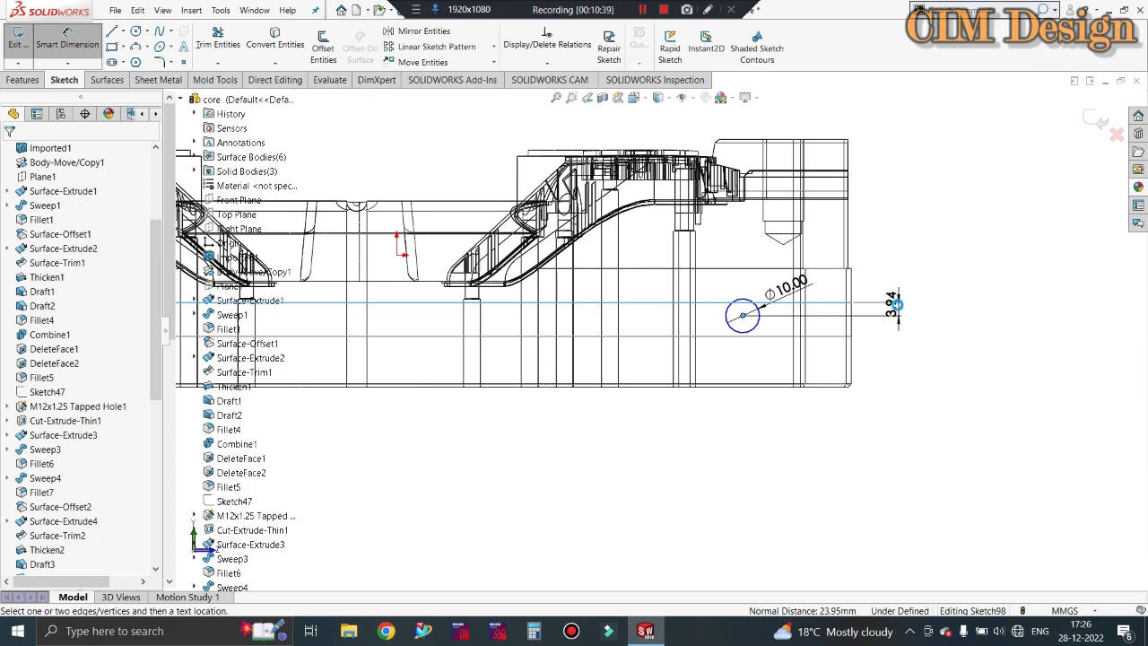
# - Set the circle centre's vertical distance from the edge to 5 mm
pyautogui.click(897, 310)
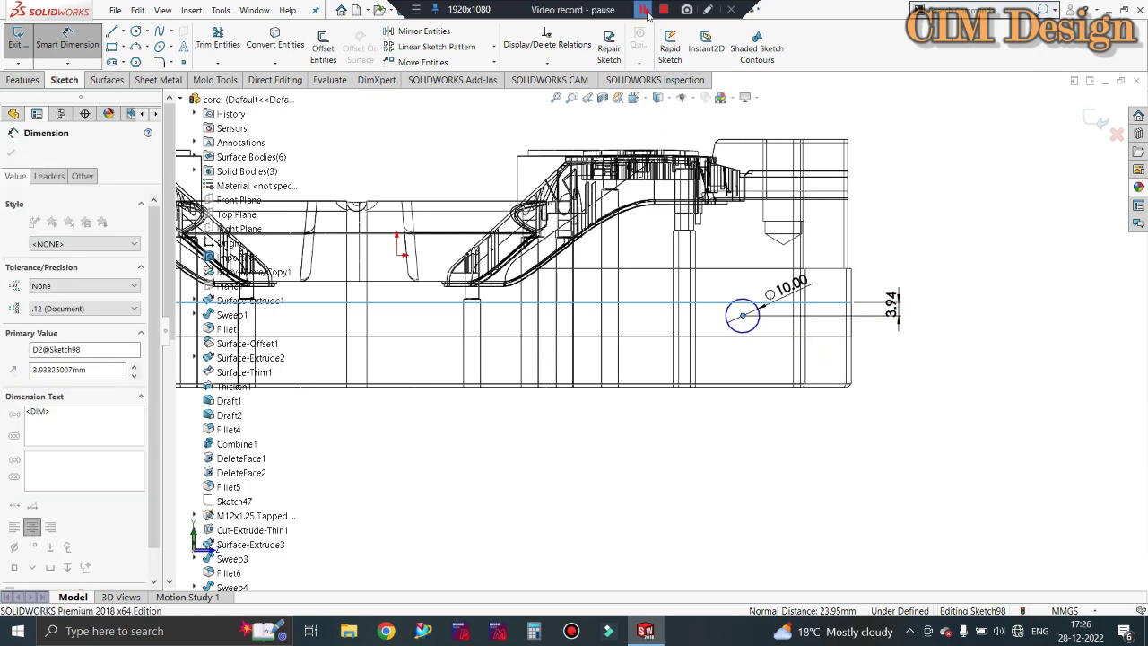
pyautogui.write('5')
pyautogui.press('Return')
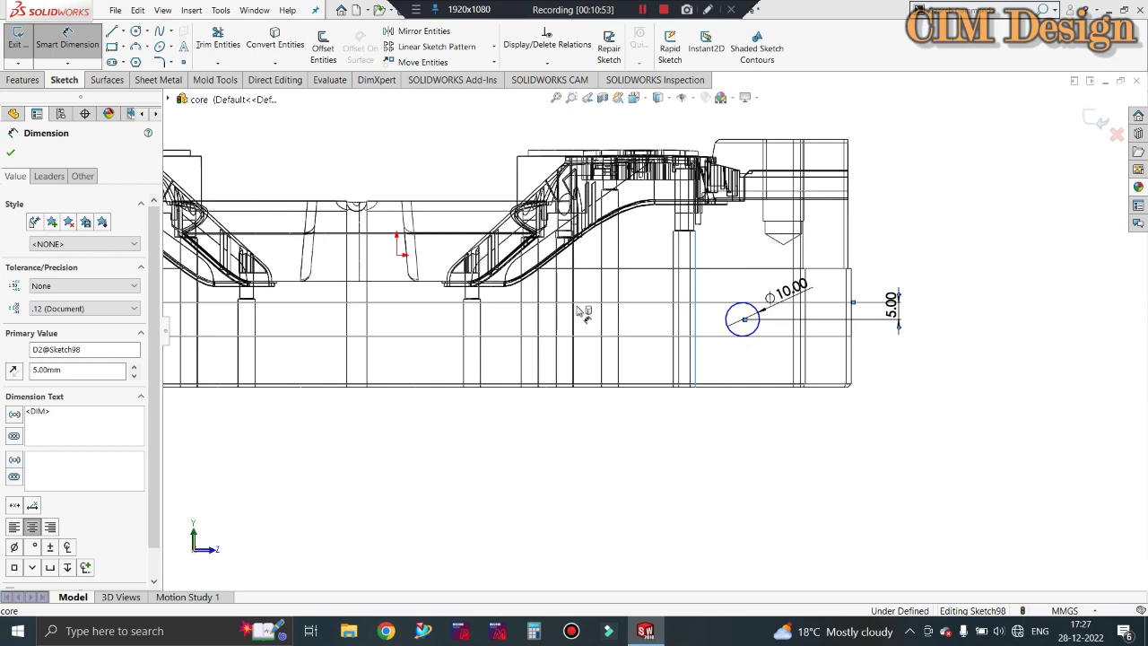
# - Add a 14 mm horizontal dimension to the centre, then start a blind extruded cut
pyautogui.scroll(-2, 756, 310)
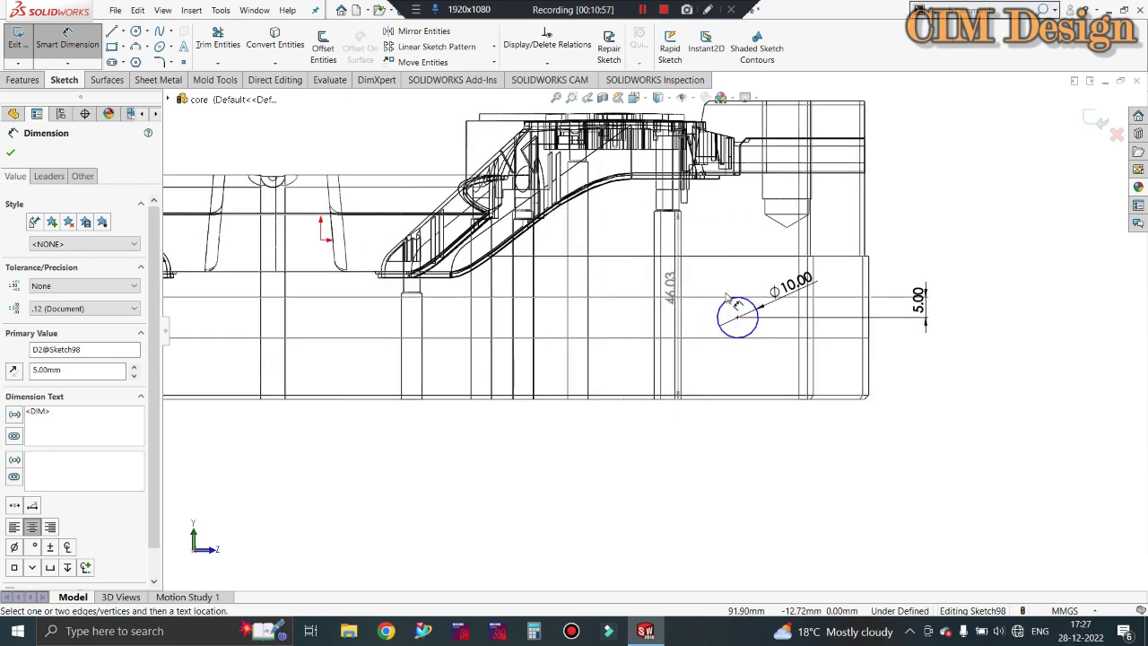
pyautogui.click(734, 336)
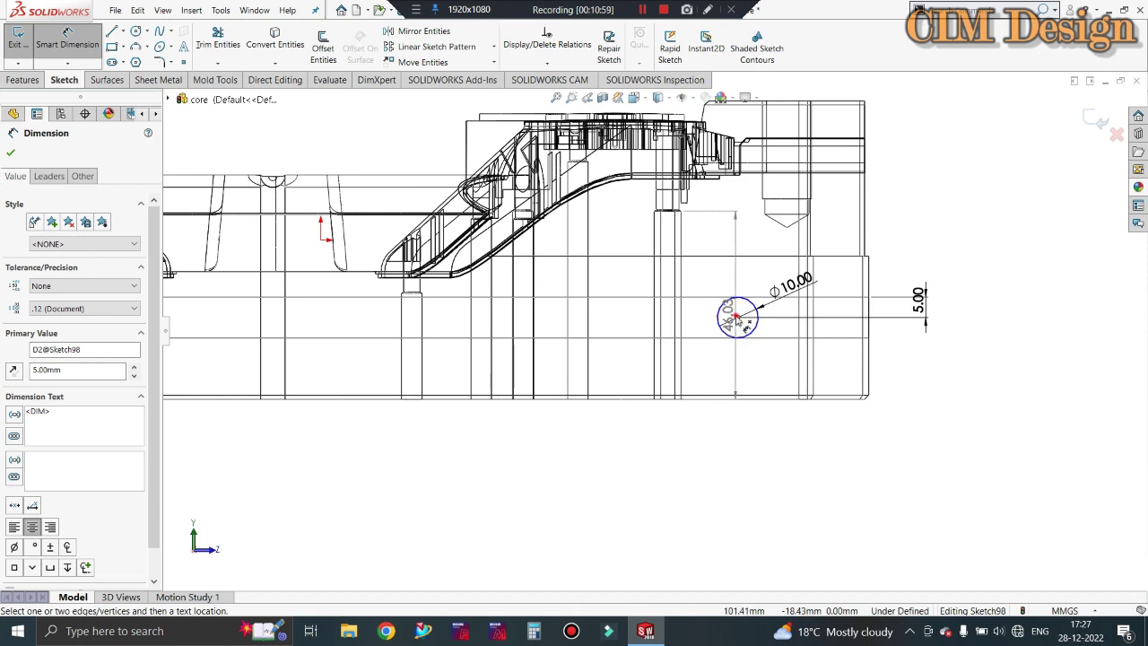
pyautogui.click(737, 319)
pyautogui.click(717, 436)
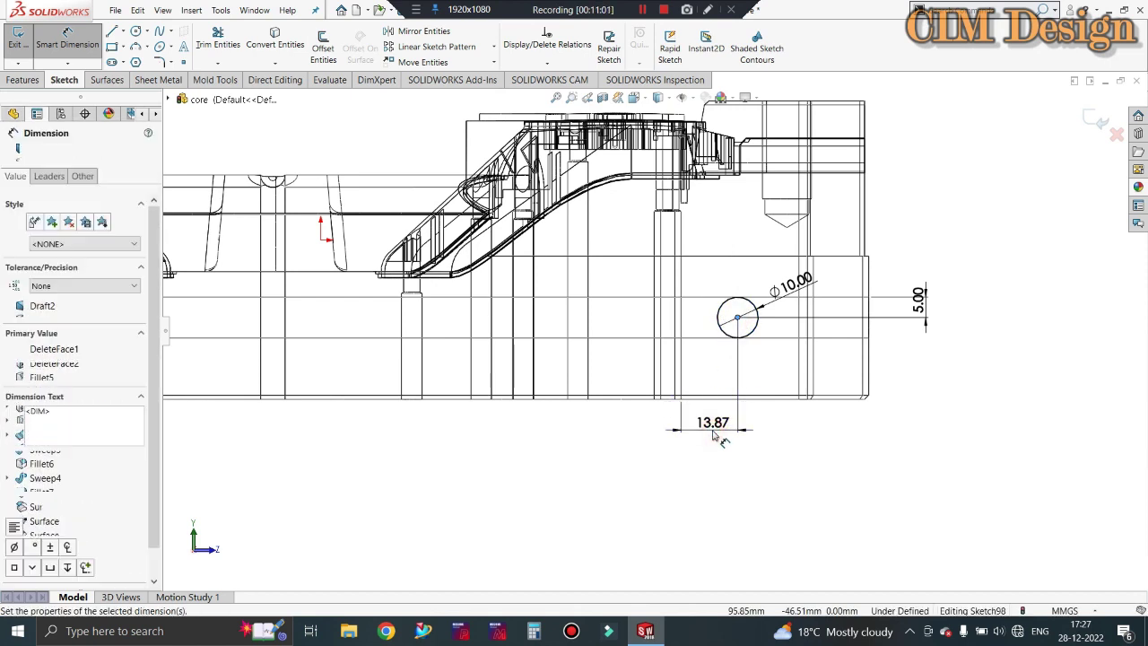
pyautogui.write('14')
pyautogui.press('Return')
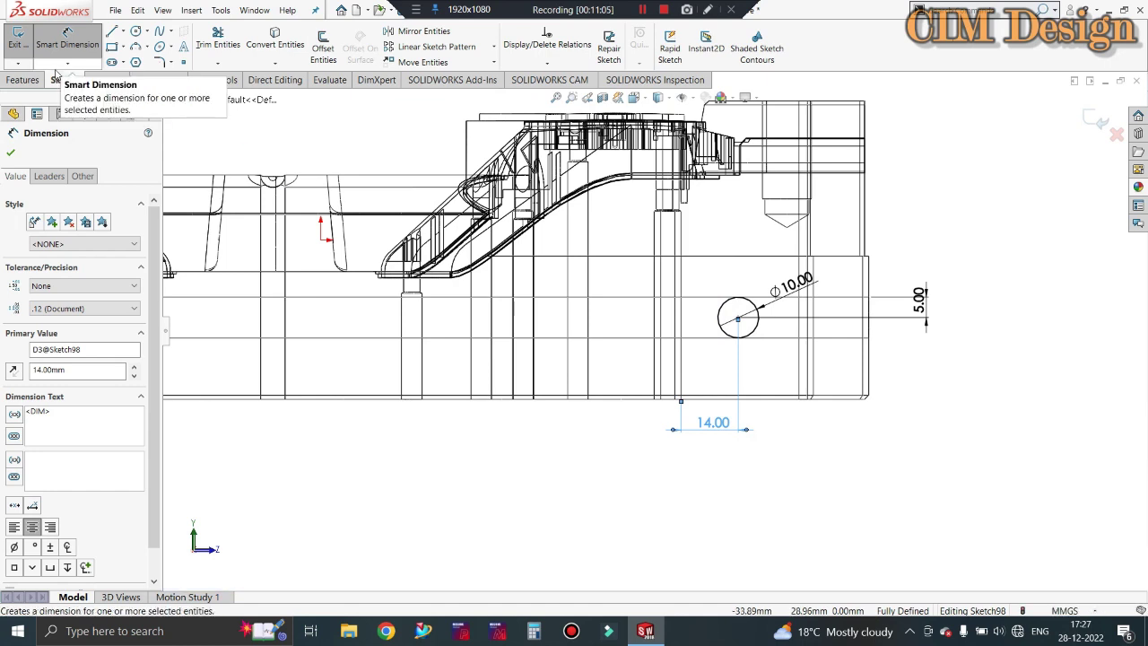
pyautogui.click(67, 36)
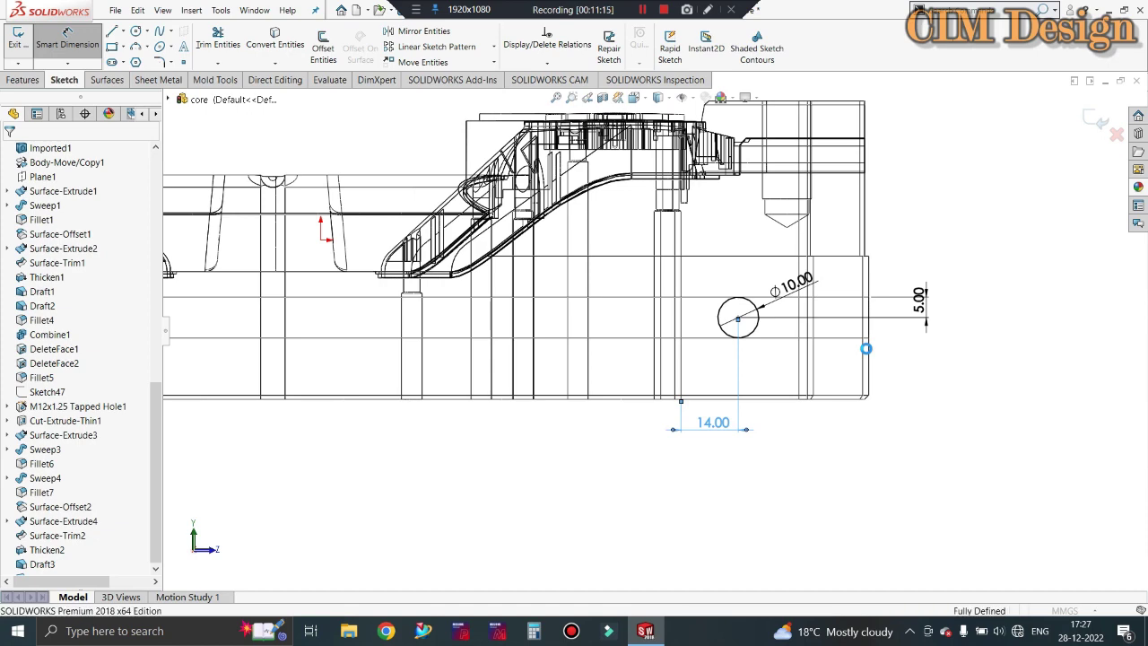
pyautogui.press('e')
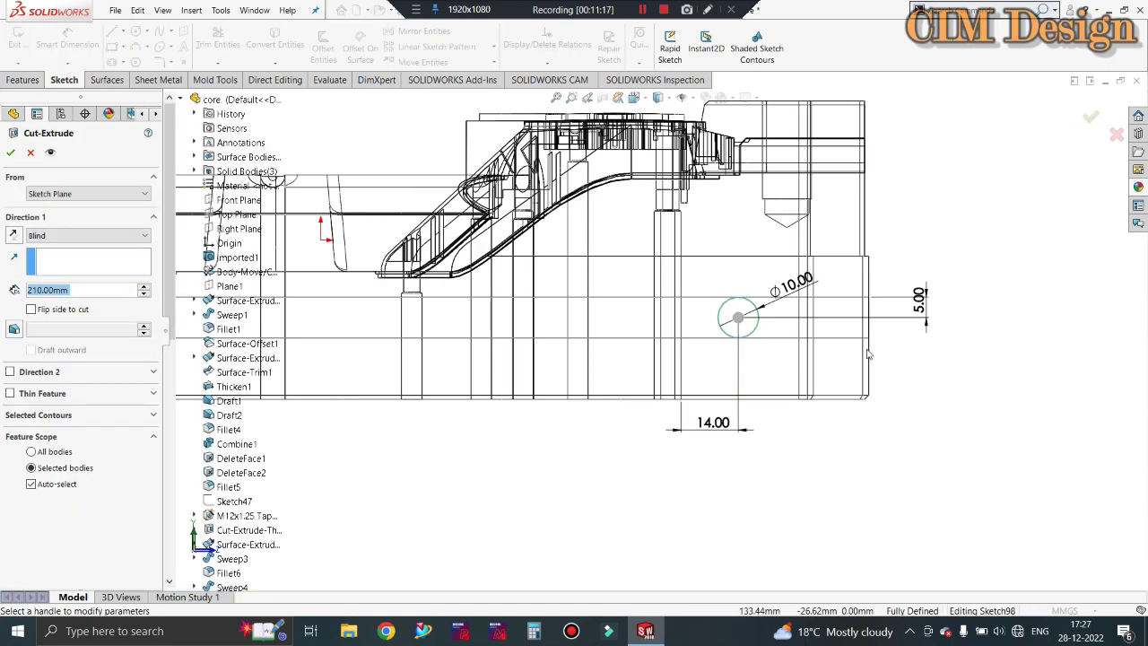
# - Set the Ø10 mm channel cut's blind depth to 160 mm and apply it
pyautogui.moveTo(952, 407); pyautogui.dragTo(922, 518, button='middle')
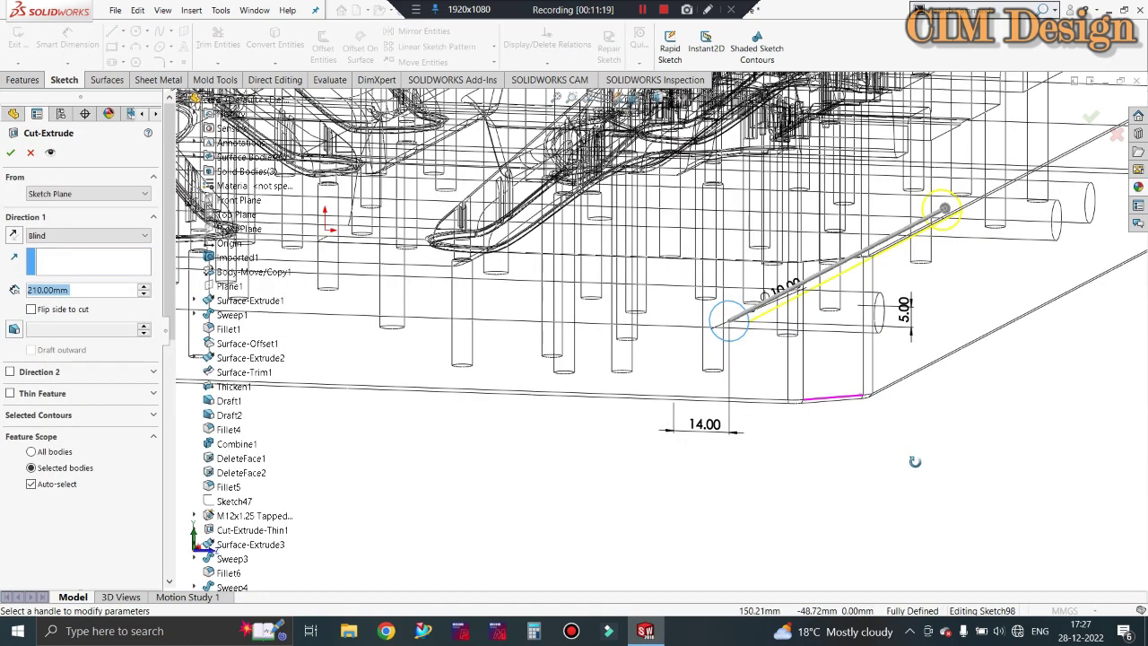
pyautogui.scroll(2, 840, 533)
pyautogui.scroll(2, 833, 379)
pyautogui.scroll(1, 789, 464)
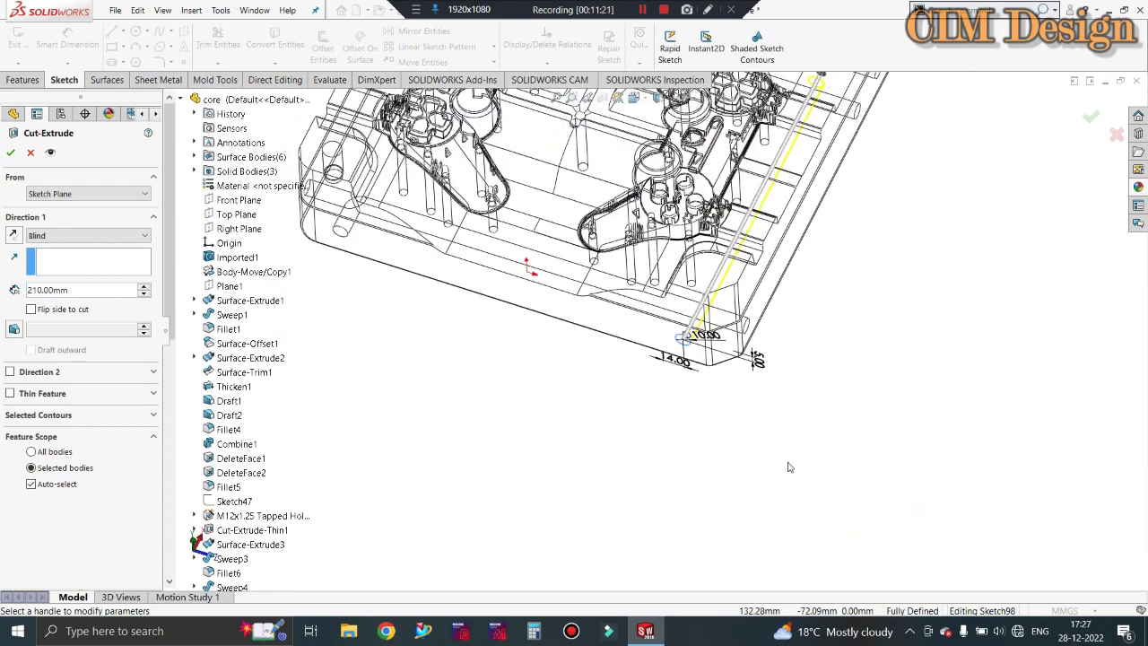
pyautogui.scroll(1, 791, 425)
pyautogui.moveTo(846, 184); pyautogui.dragTo(776, 141, button='middle')
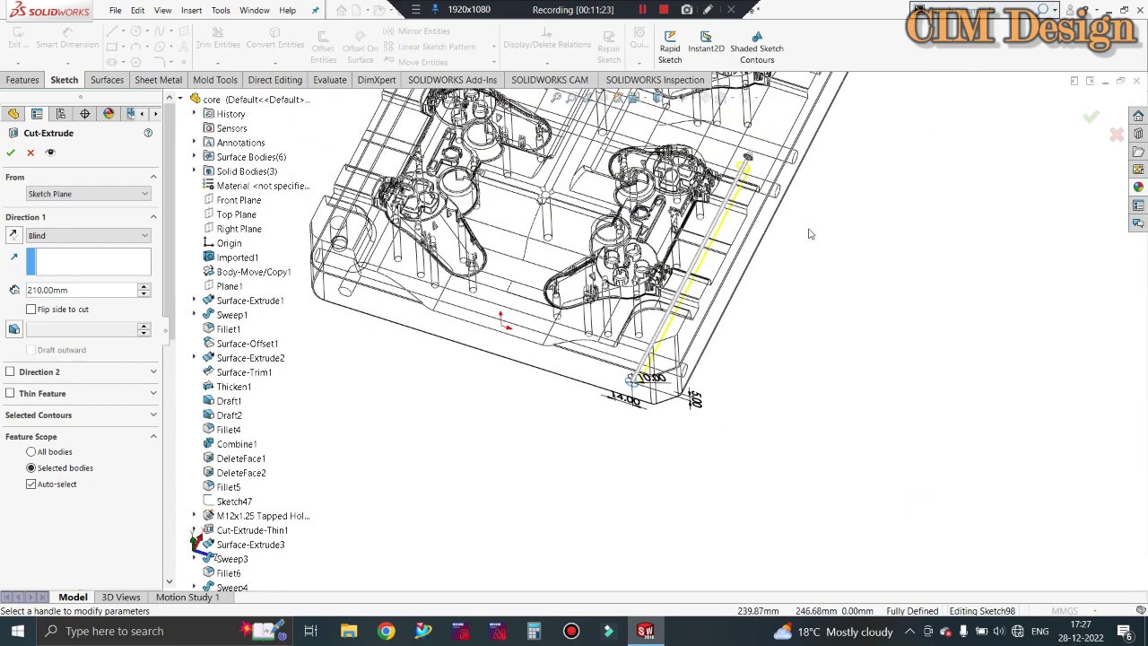
pyautogui.scroll(-1, 810, 234)
pyautogui.scroll(-1, 804, 272)
pyautogui.scroll(-1, 789, 251)
pyautogui.scroll(-1, 747, 200)
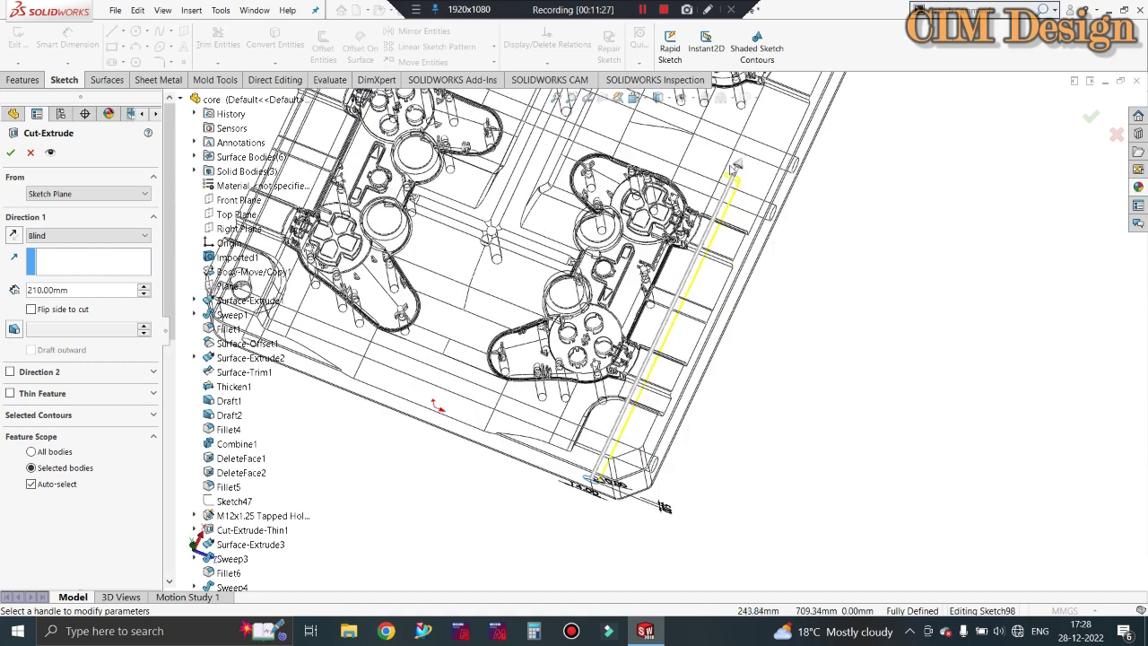
pyautogui.click(736, 165)
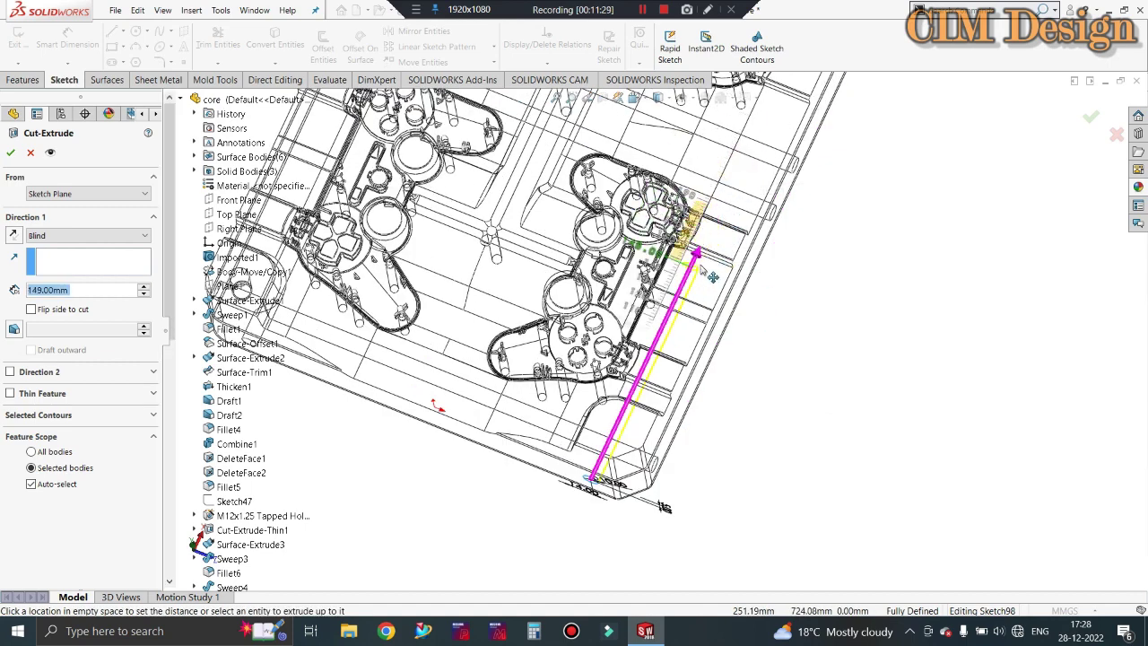
pyautogui.click(692, 226)
pyautogui.write('160')
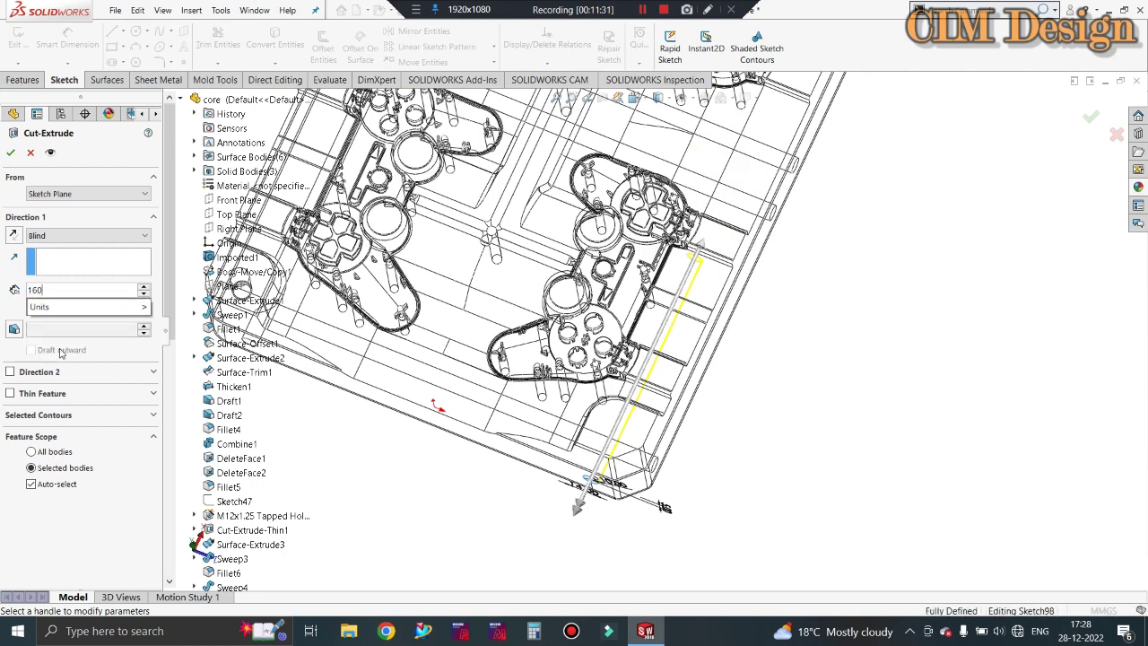
pyautogui.press('Return')
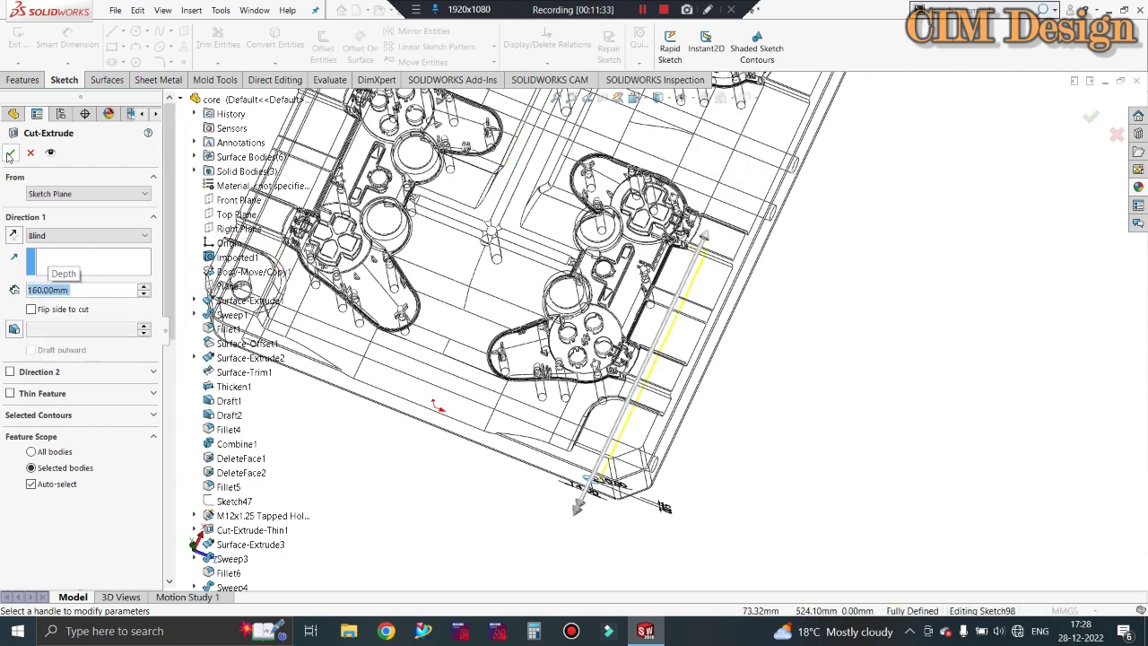
pyautogui.click(10, 153)
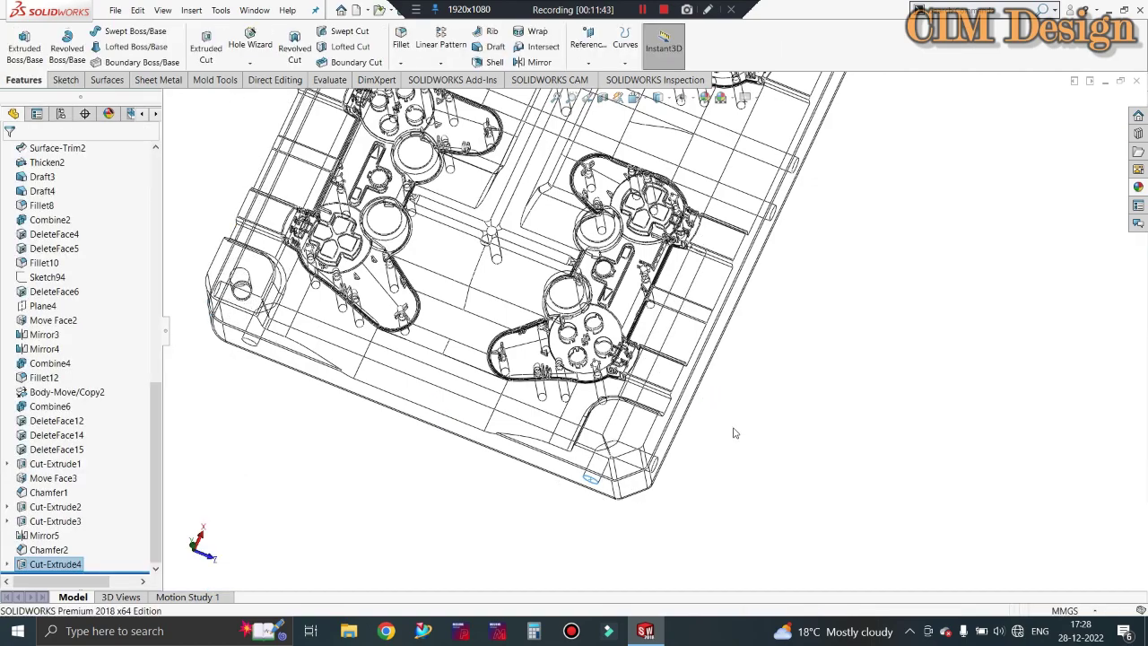
# - Mirror Cut-Extrude4 across the Right Plane
pyautogui.moveTo(735, 433)
pyautogui.mouseDown(button='middle')
pyautogui.moveTo(719, 365)
pyautogui.moveTo(707, 415)
pyautogui.mouseUp(button='middle')
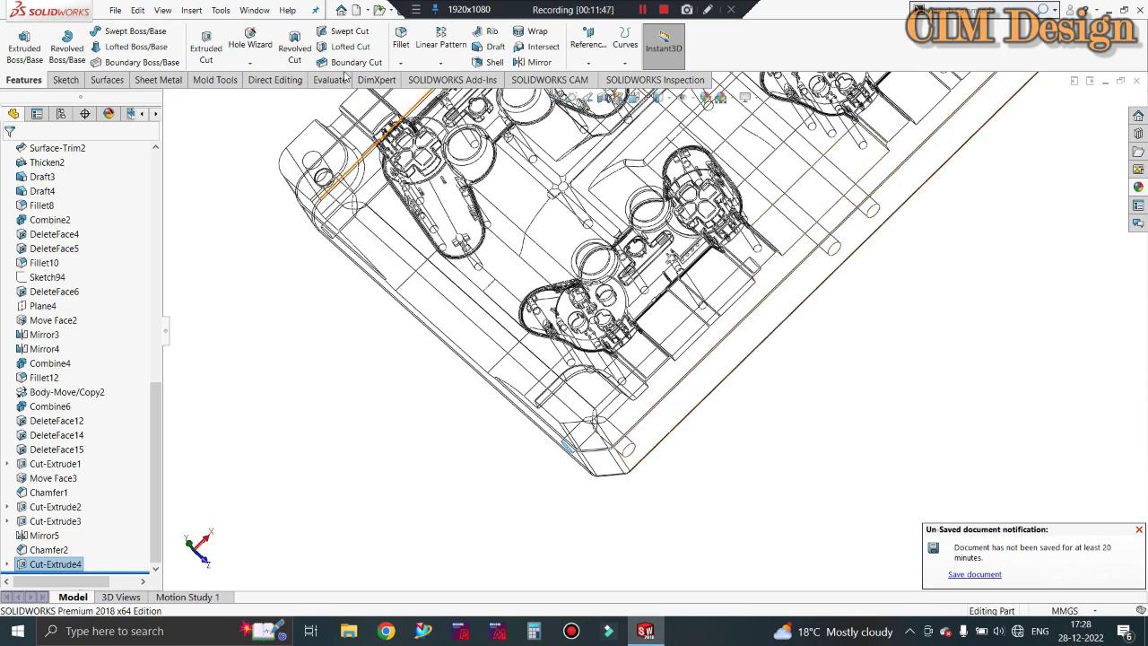
pyautogui.click(536, 62)
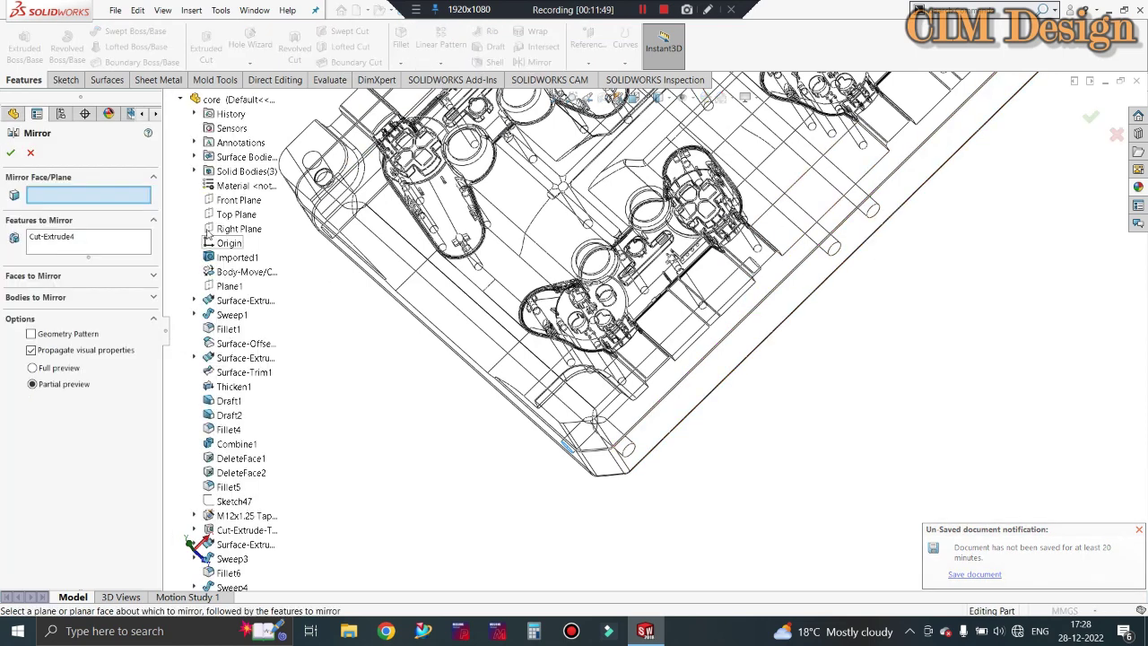
pyautogui.click(227, 231)
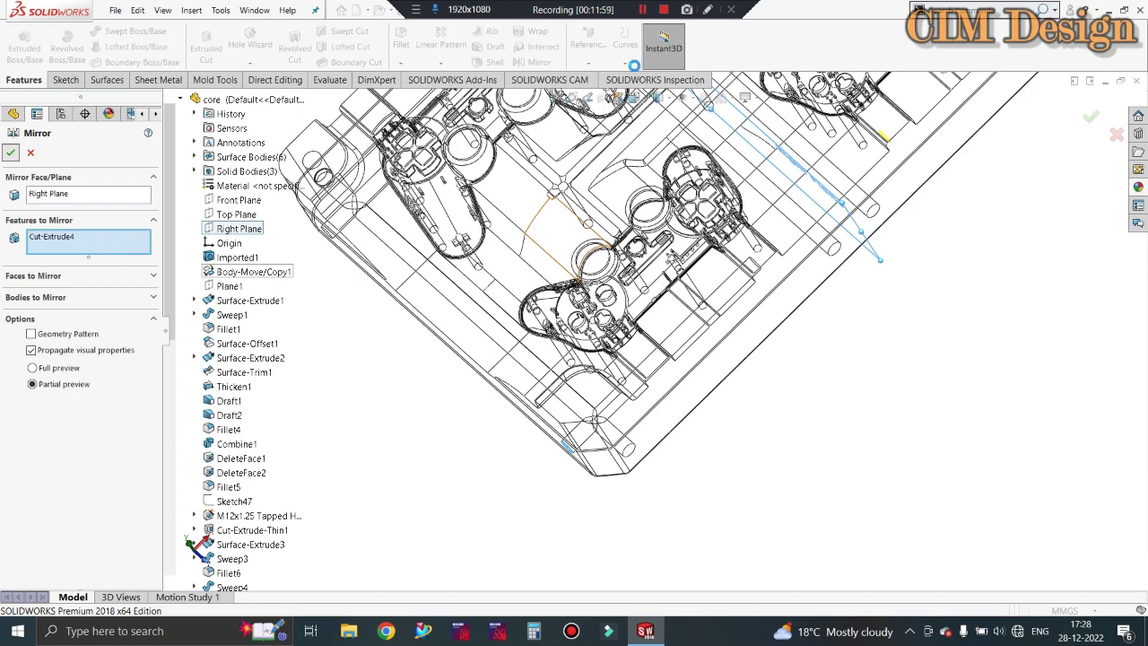
pyautogui.press('Return')
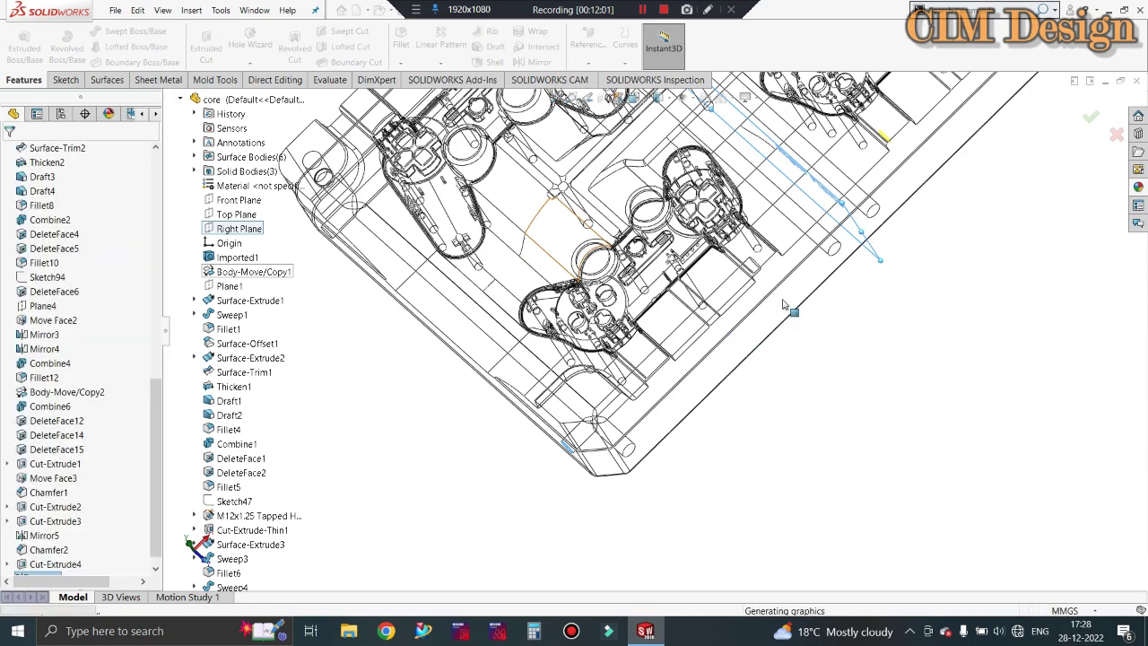
# - Start a Chamfer feature set to 5.00 mm × 45°
pyautogui.moveTo(894, 405); pyautogui.dragTo(904, 349, button='middle')
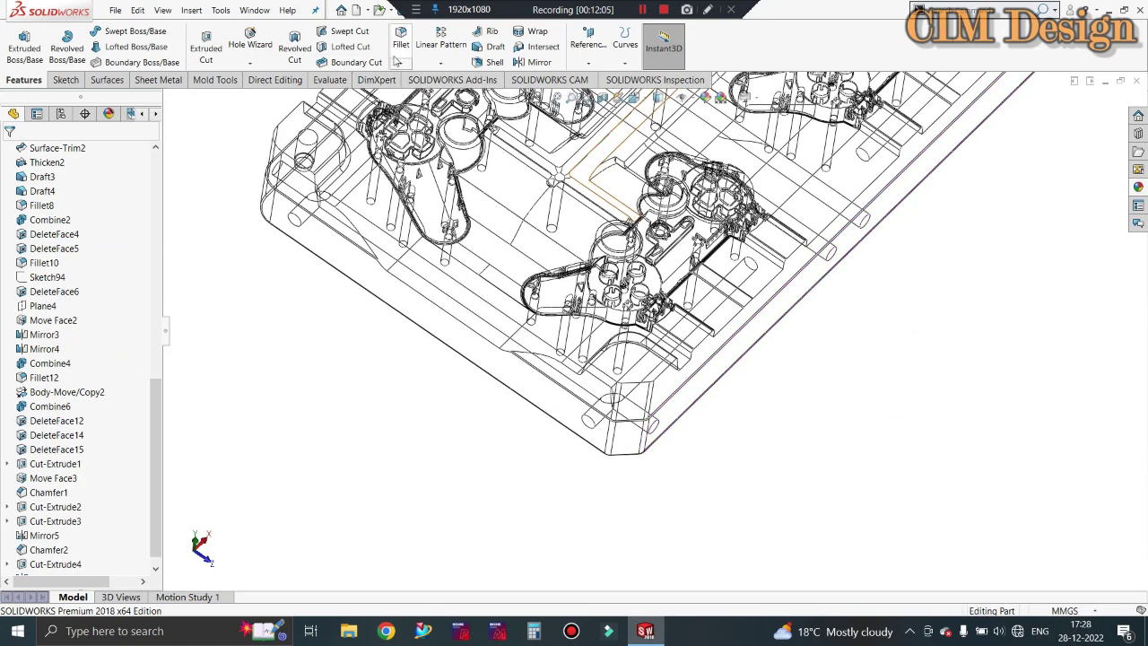
pyautogui.click(399, 62)
pyautogui.click(417, 93)
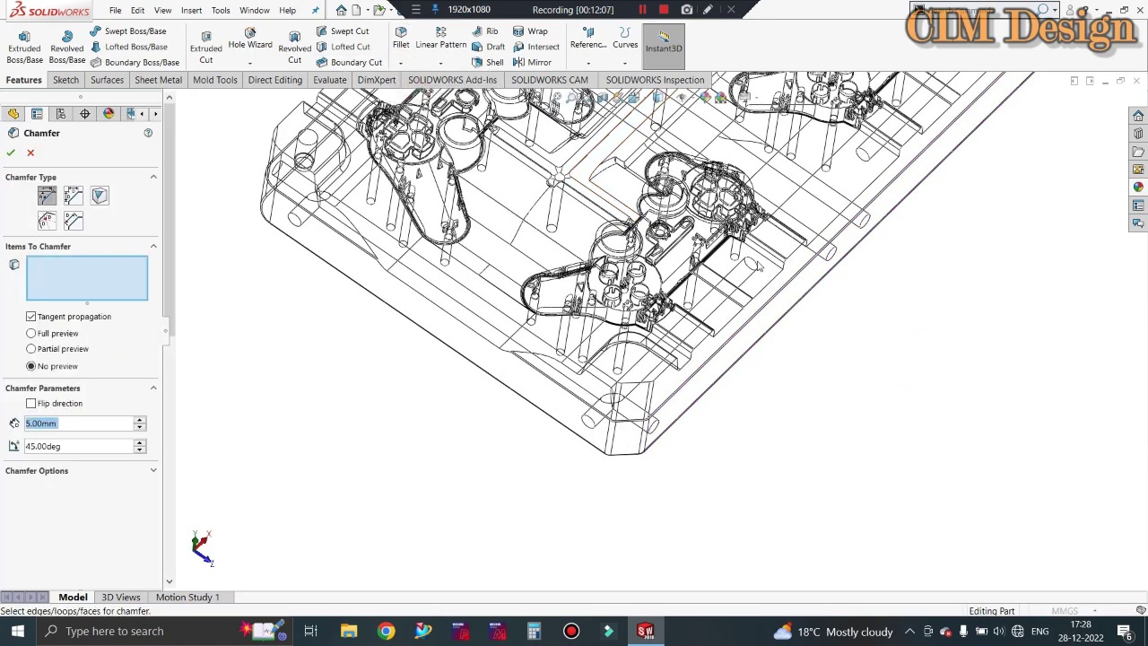
# - Select both channel-opening edges and apply the 5 mm × 45° chamfer
pyautogui.click(756, 264)
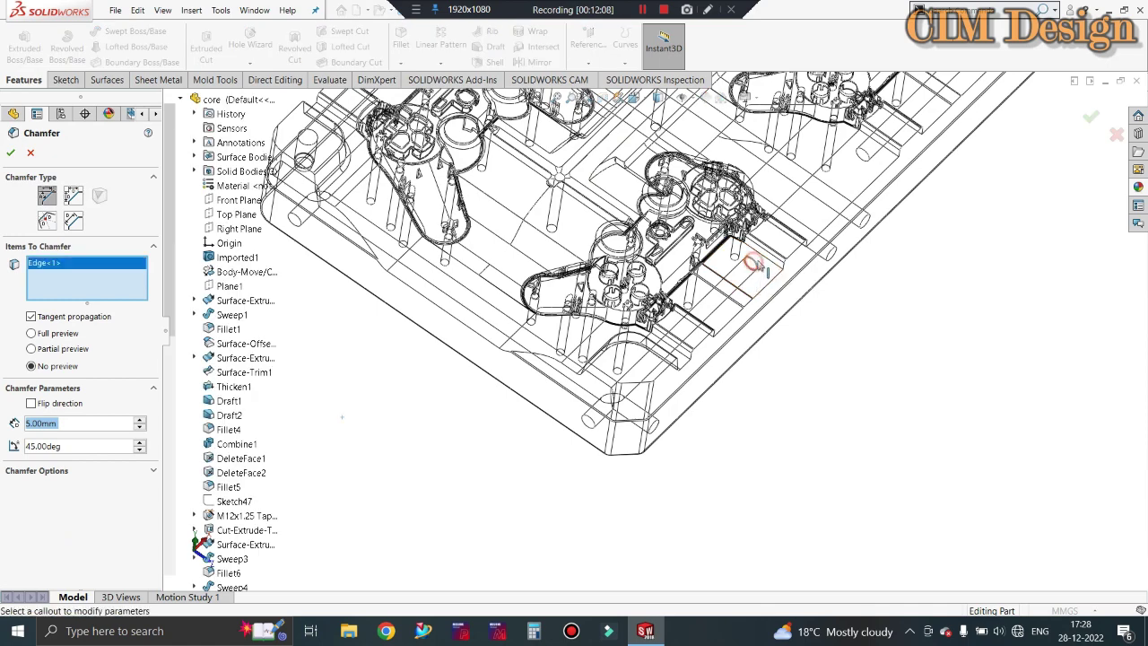
pyautogui.click(863, 154)
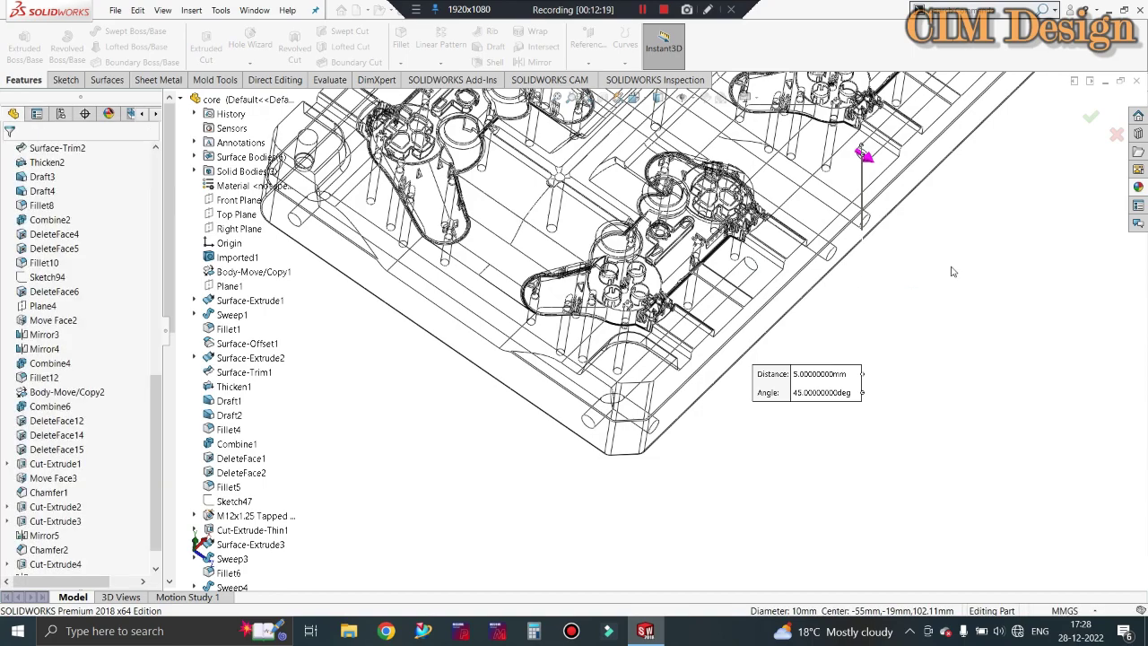
# - Orbit, zoom and fit the view to inspect the whole mold plate in 3-D
pyautogui.moveTo(906, 365); pyautogui.dragTo(841, 438, button='middle')
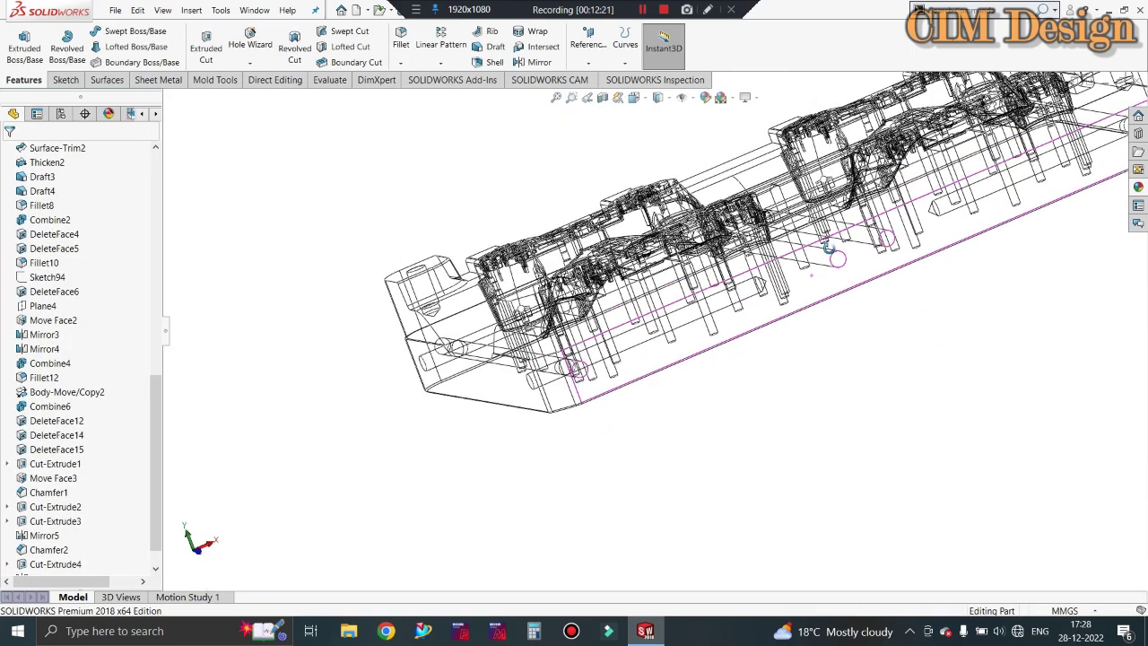
pyautogui.scroll(2, 842, 439)
pyautogui.scroll(3, 801, 428)
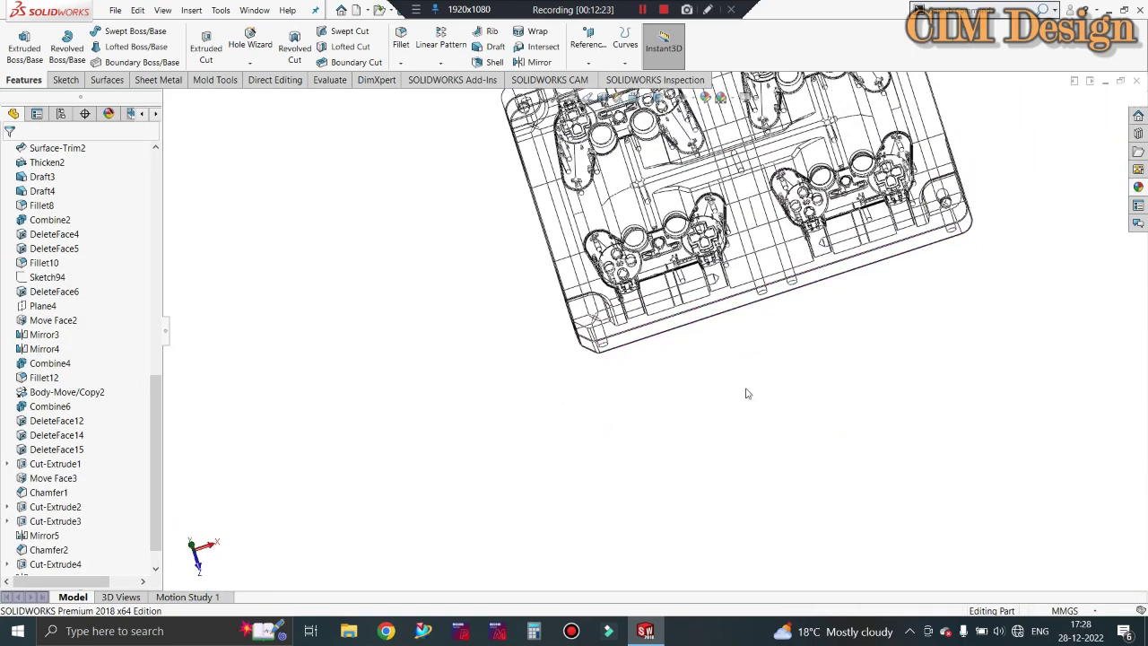
pyautogui.scroll(2, 729, 356)
pyautogui.scroll(-2, 702, 308)
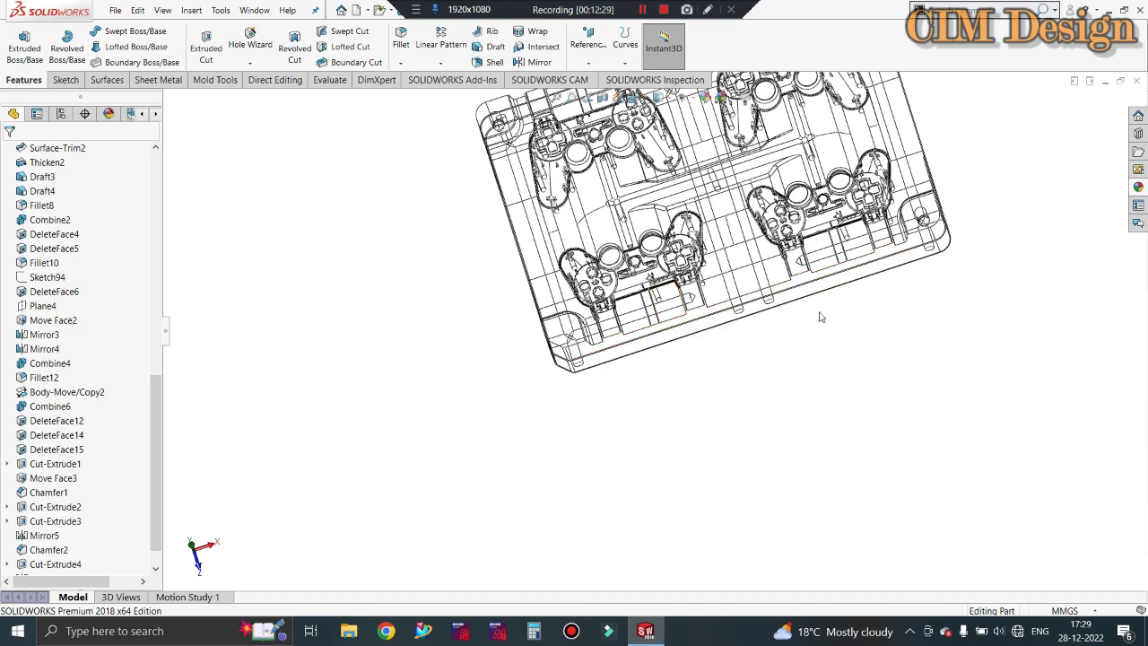
pyautogui.press('f')
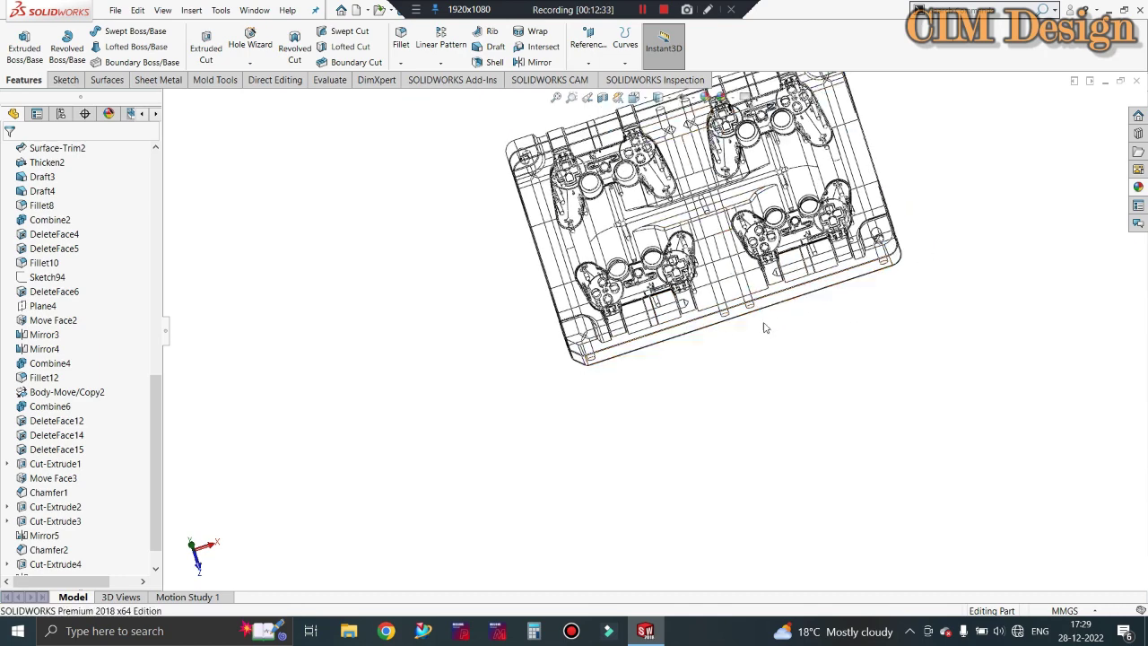
pyautogui.scroll(-2, 692, 316)
pyautogui.scroll(-3, 693, 317)
pyautogui.moveTo(693, 317); pyautogui.dragTo(699, 371, button='middle')
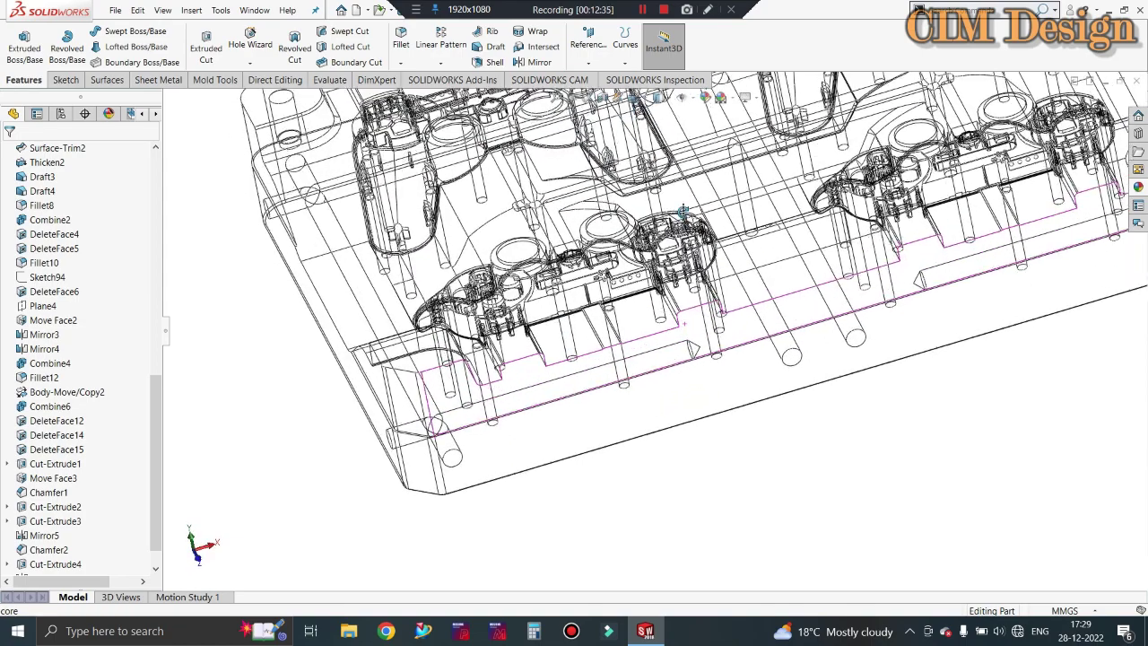
# - Start an extruded cut sketch on the plate's bottom face and draw a Ø10 mm circle
pyautogui.click(206, 47)
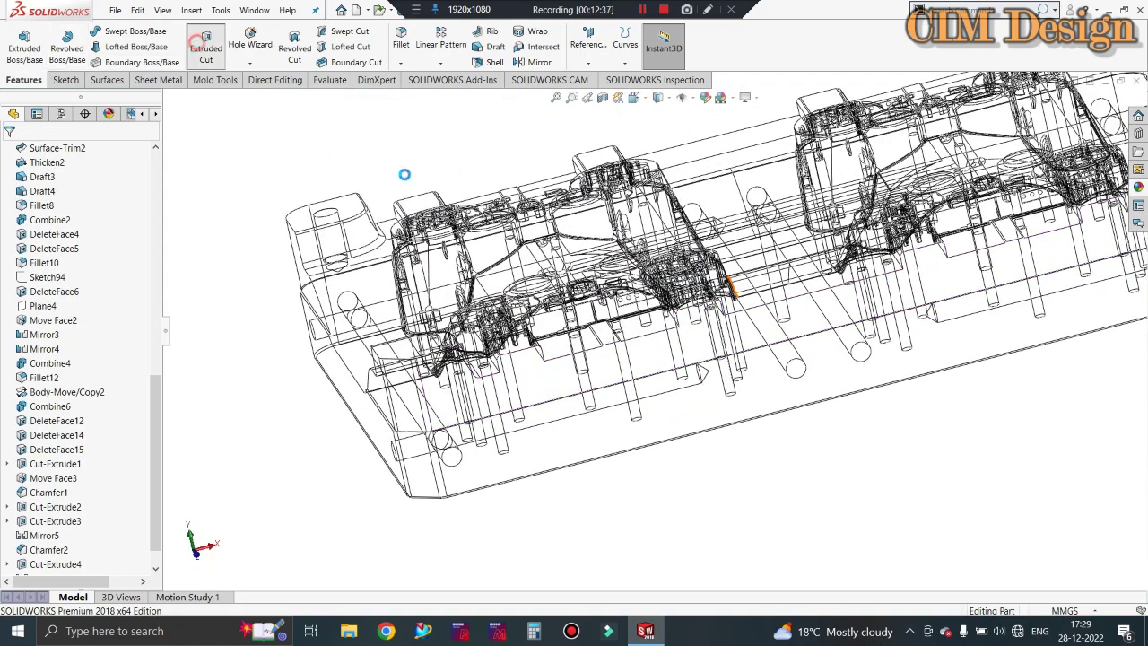
pyautogui.click(691, 418)
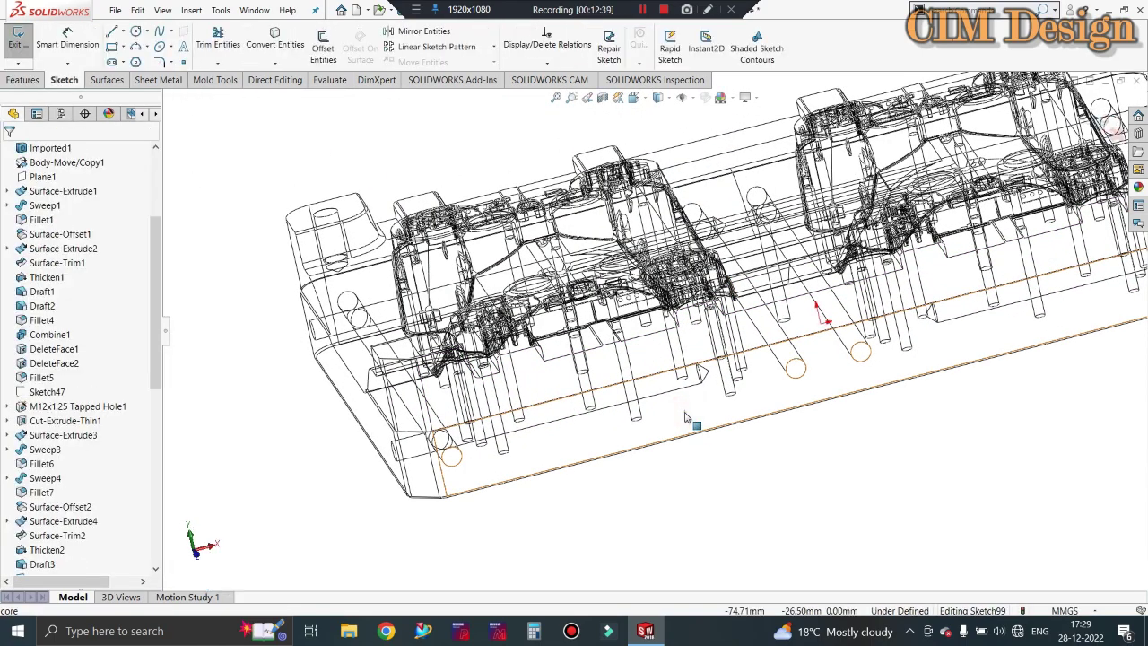
pyautogui.scroll(-3, 575, 345)
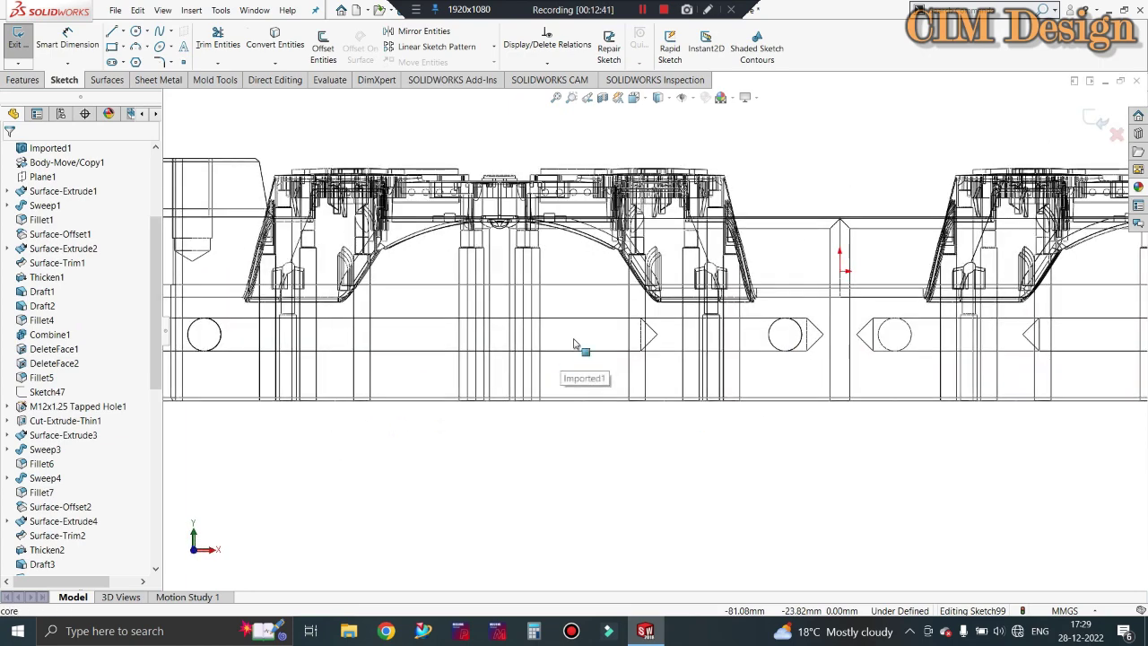
pyautogui.scroll(-1, 575, 345)
pyautogui.click(136, 31)
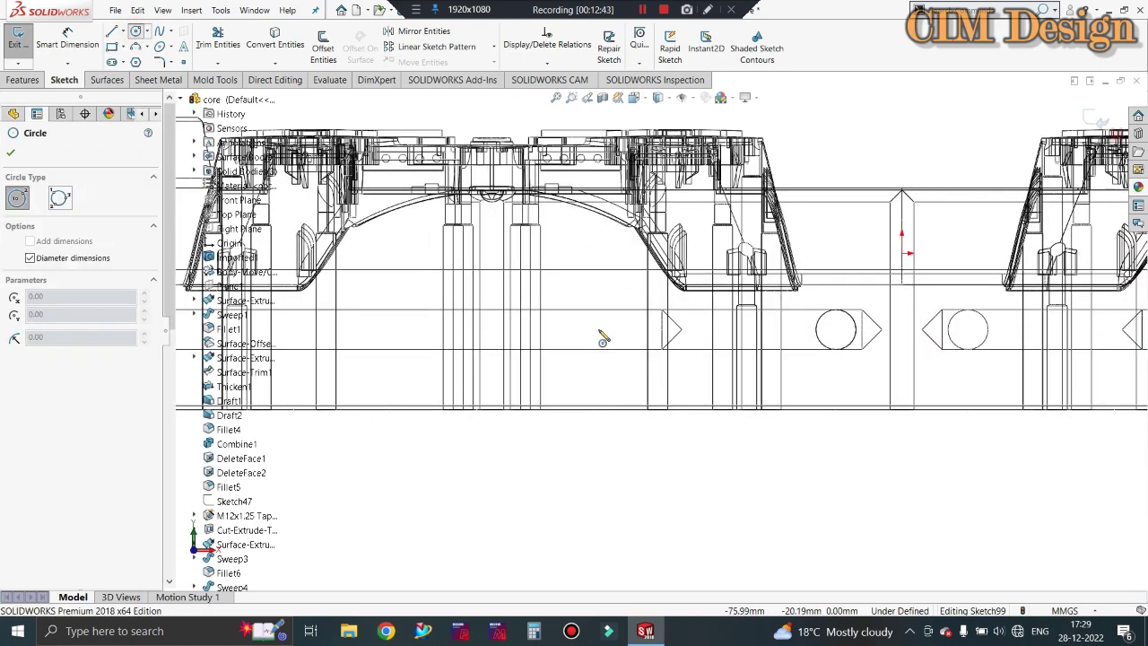
pyautogui.click(599, 328)
pyautogui.write('10')
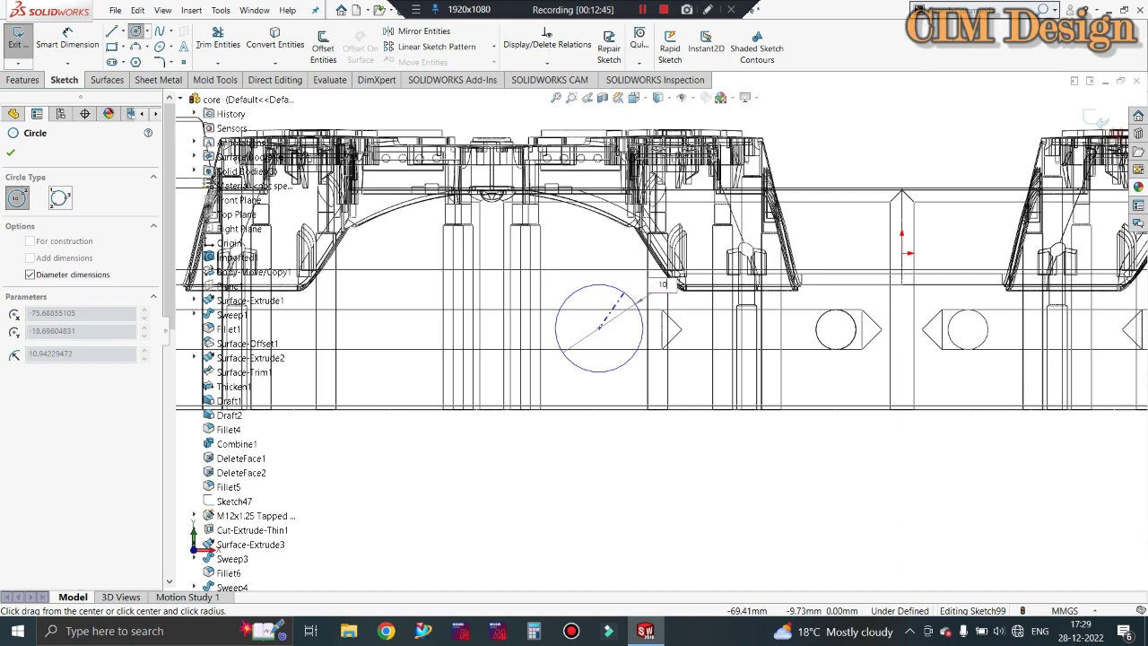
pyautogui.press('Return')
# - Dimension the circle 5 mm from the horizontal edge and 12 mm from the vertical edge
pyautogui.click(56, 48)
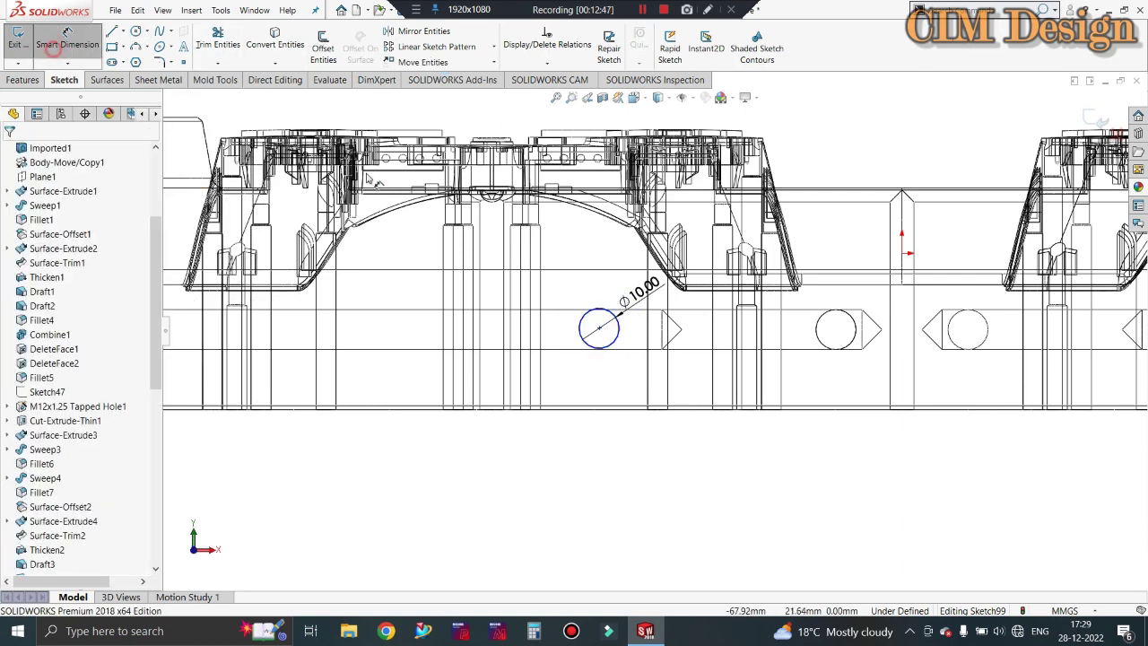
pyautogui.click(599, 329)
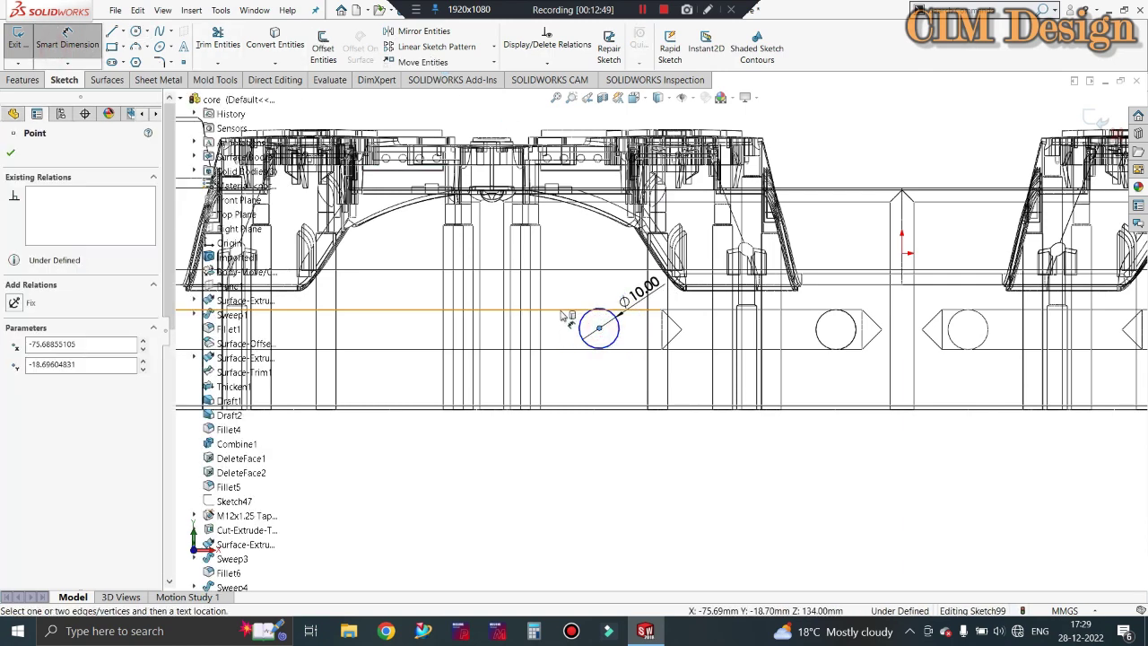
pyautogui.click(628, 312)
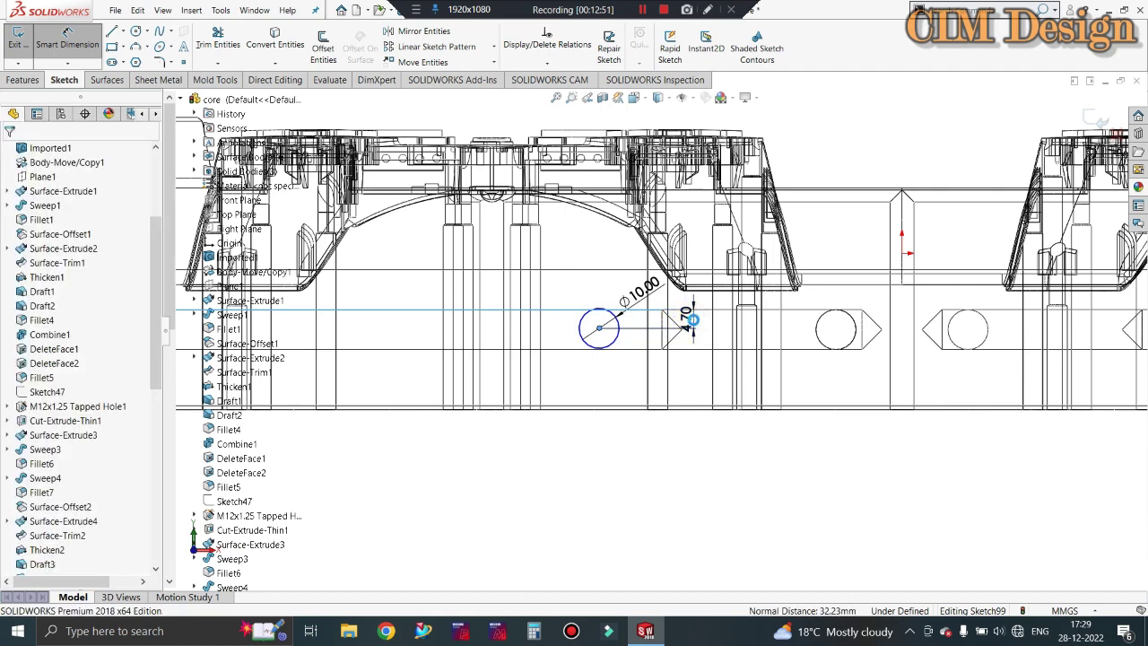
pyautogui.click(692, 325)
pyautogui.press('Return')
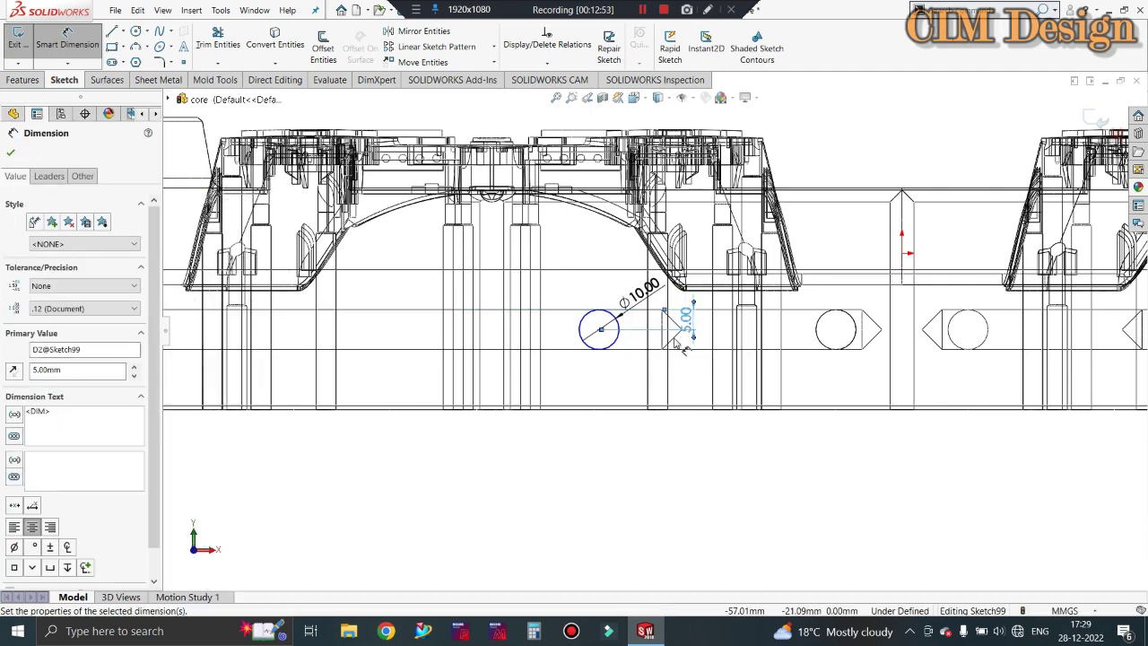
pyautogui.press('Escape')
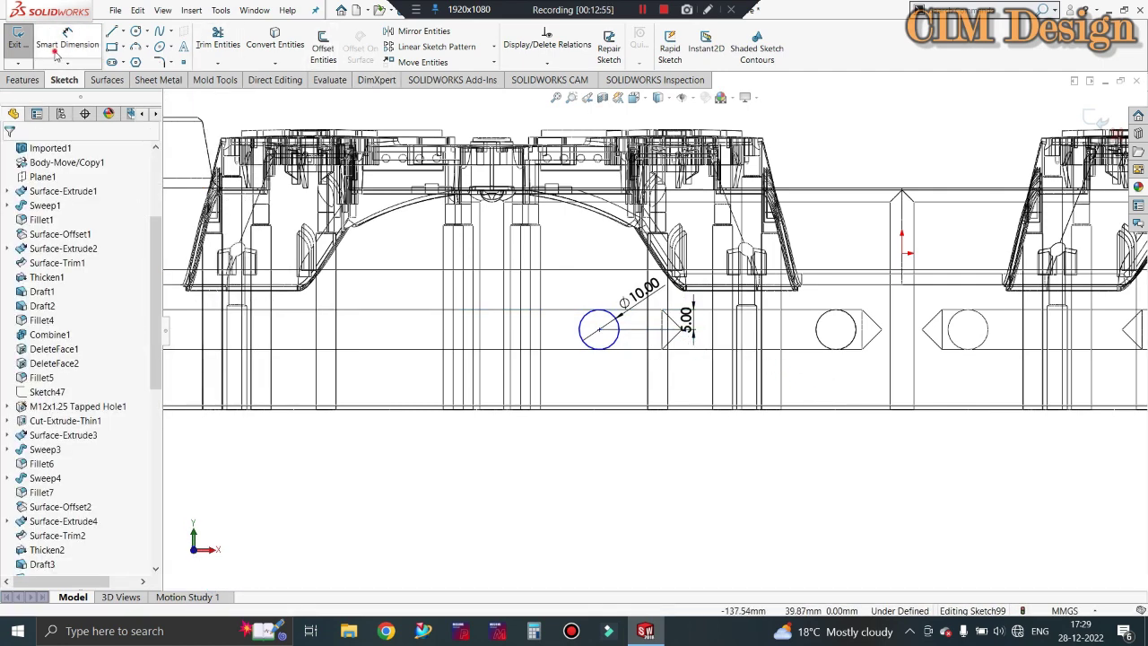
pyautogui.click(619, 339)
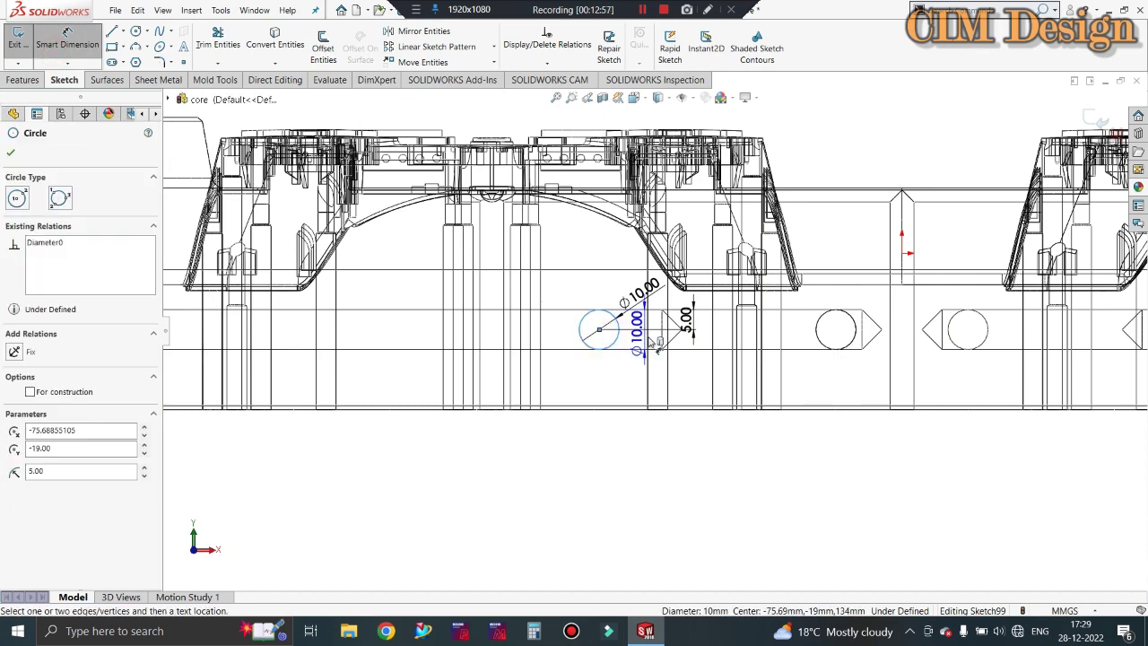
pyautogui.click(648, 358)
pyautogui.click(637, 432)
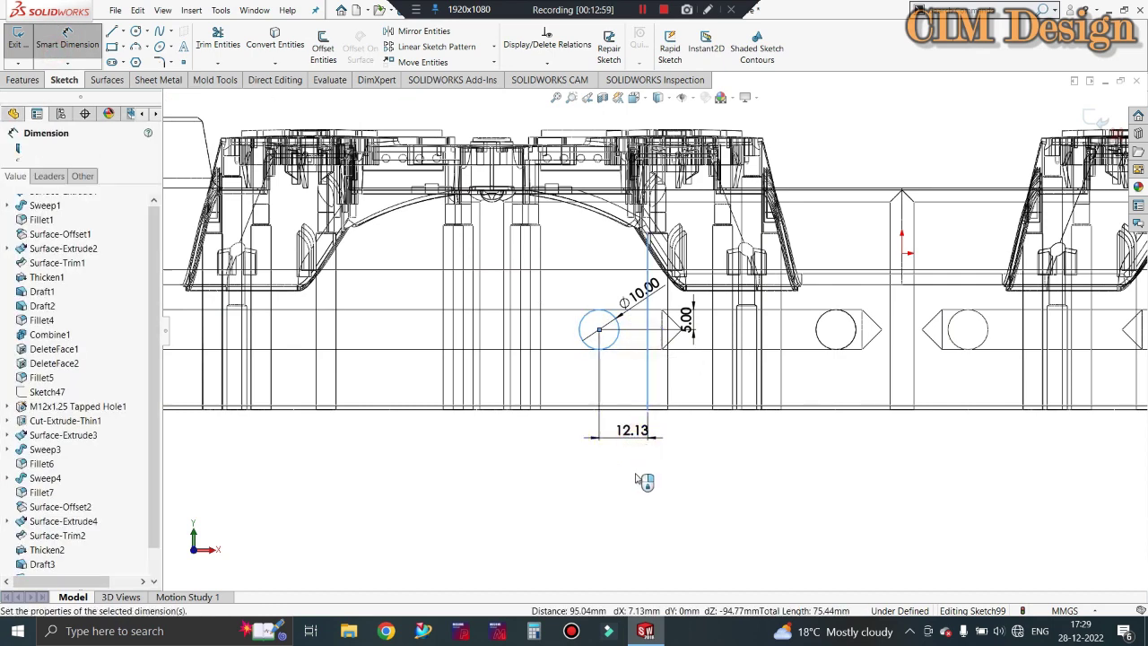
pyautogui.write('12')
pyautogui.press('Return')
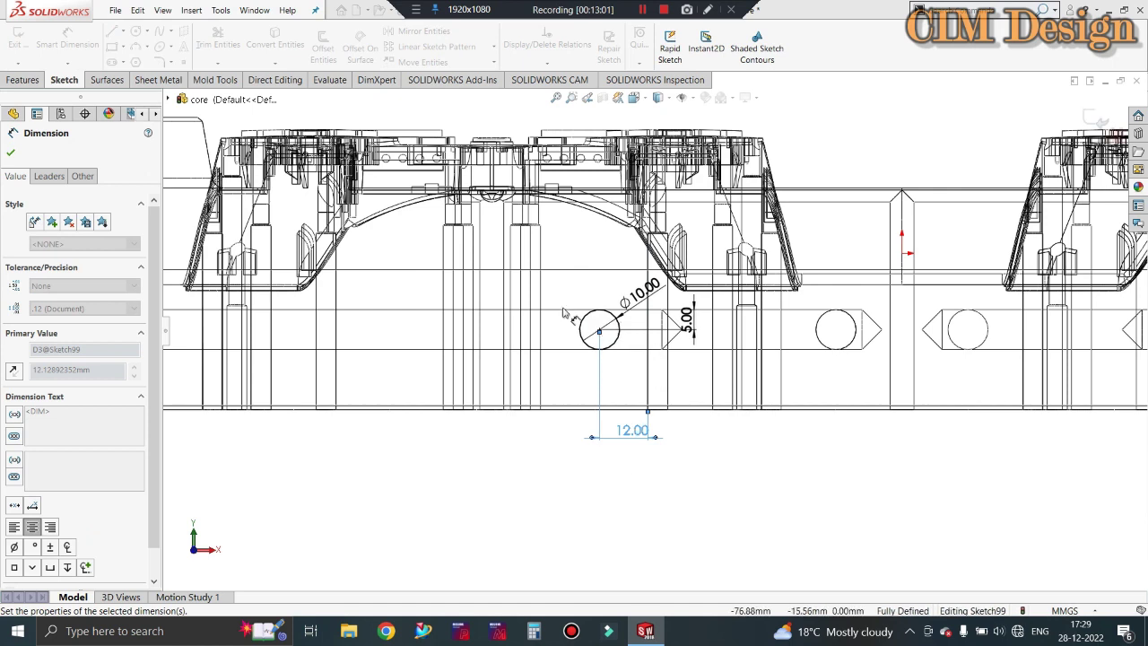
pyautogui.press('Escape')
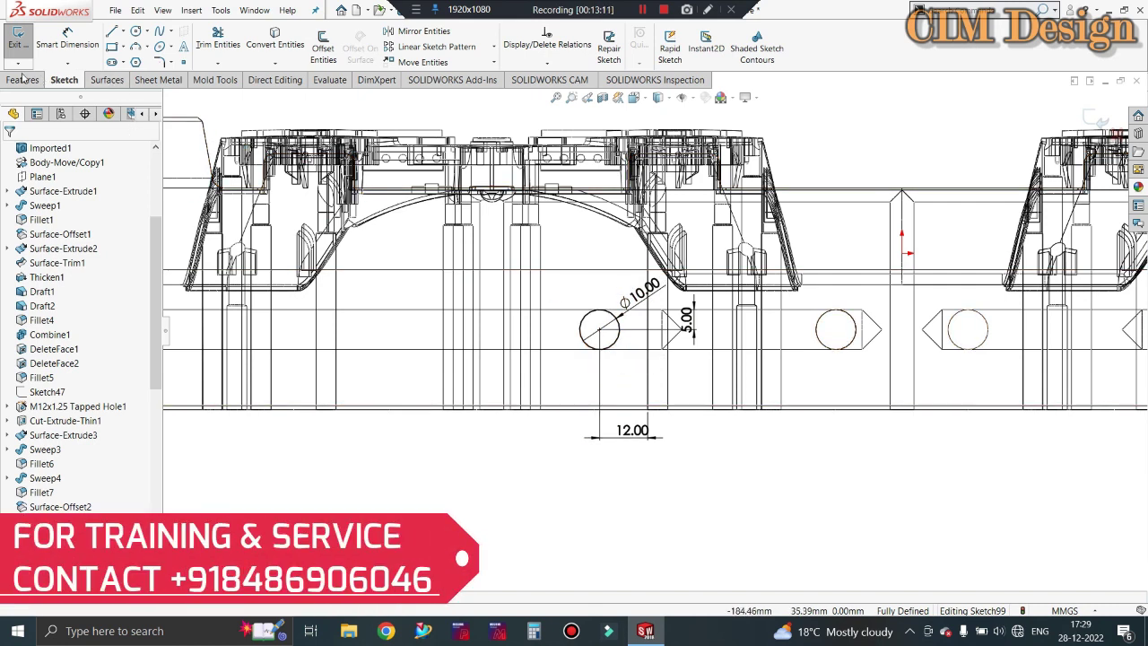
# - Draw a vertical centerline at the part edge
pyautogui.click(123, 31)
pyautogui.click(139, 59)
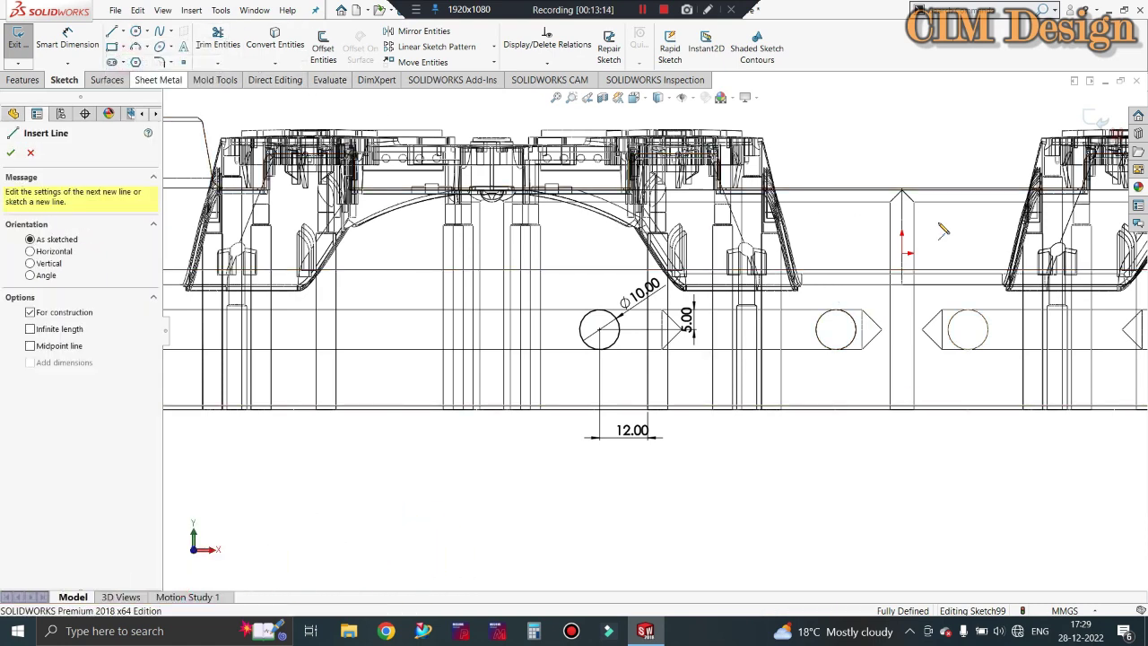
pyautogui.click(902, 254)
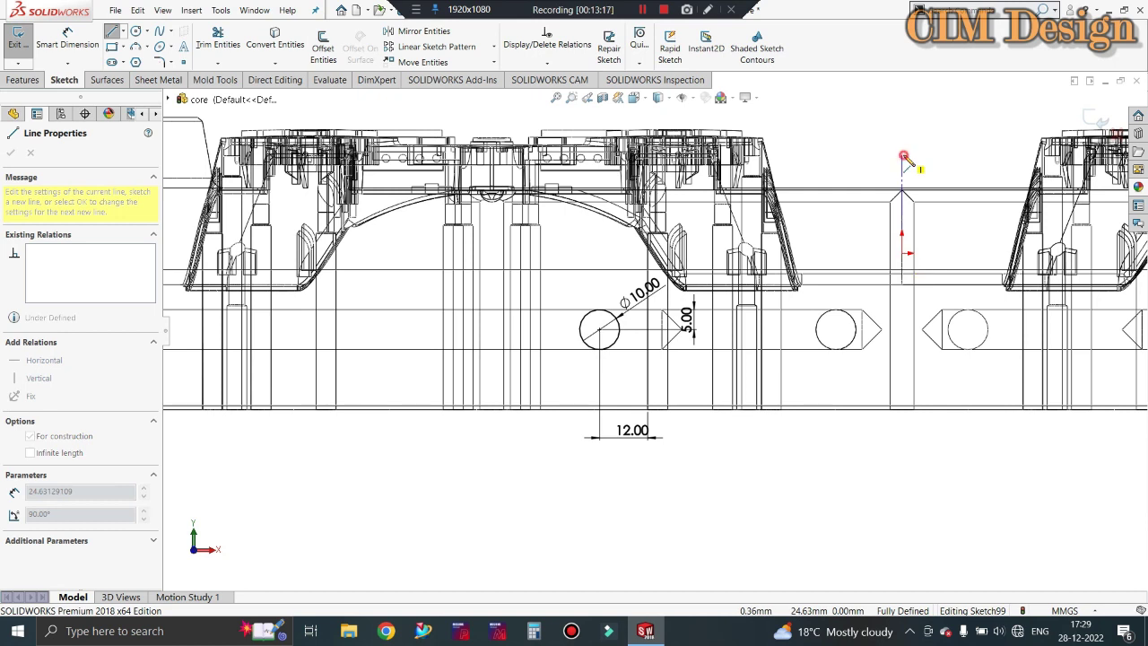
pyautogui.click(901, 154)
pyautogui.press('Escape')
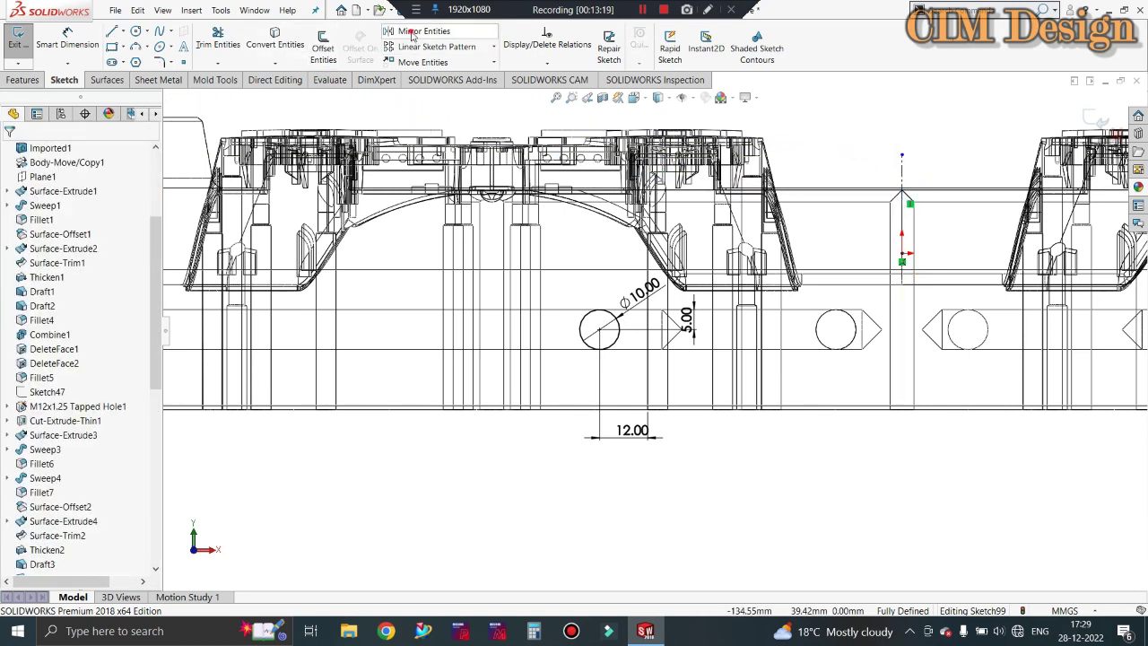
# - Mirror the Ø10 mm circle about the vertical centerline
pyautogui.click(413, 32)
pyautogui.click(613, 347)
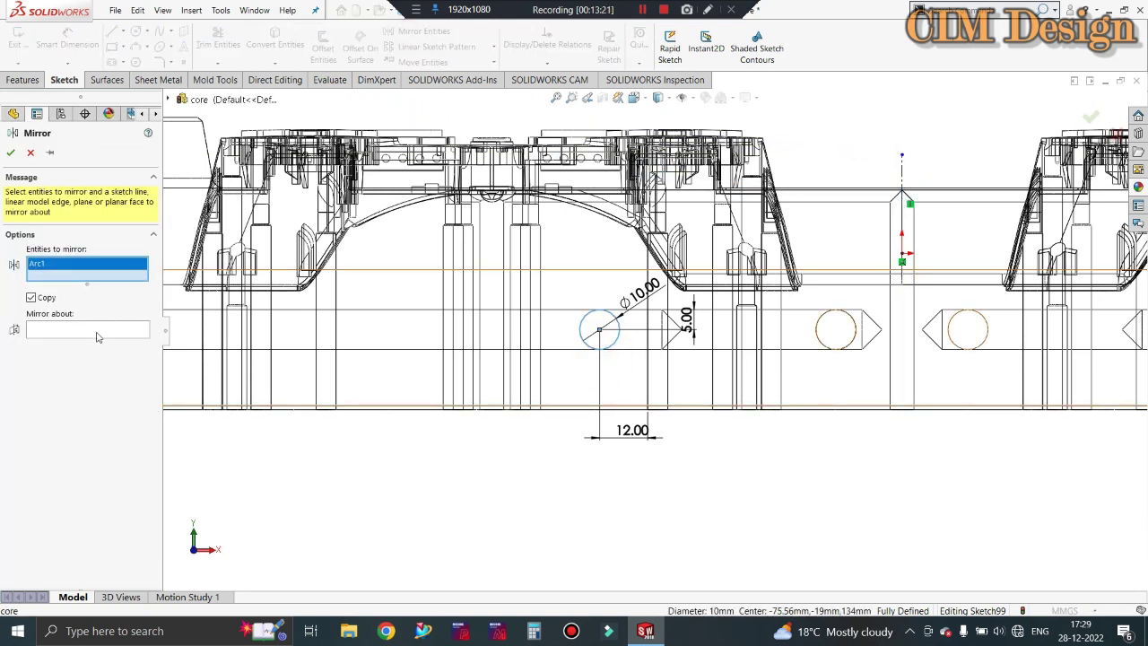
pyautogui.click(902, 179)
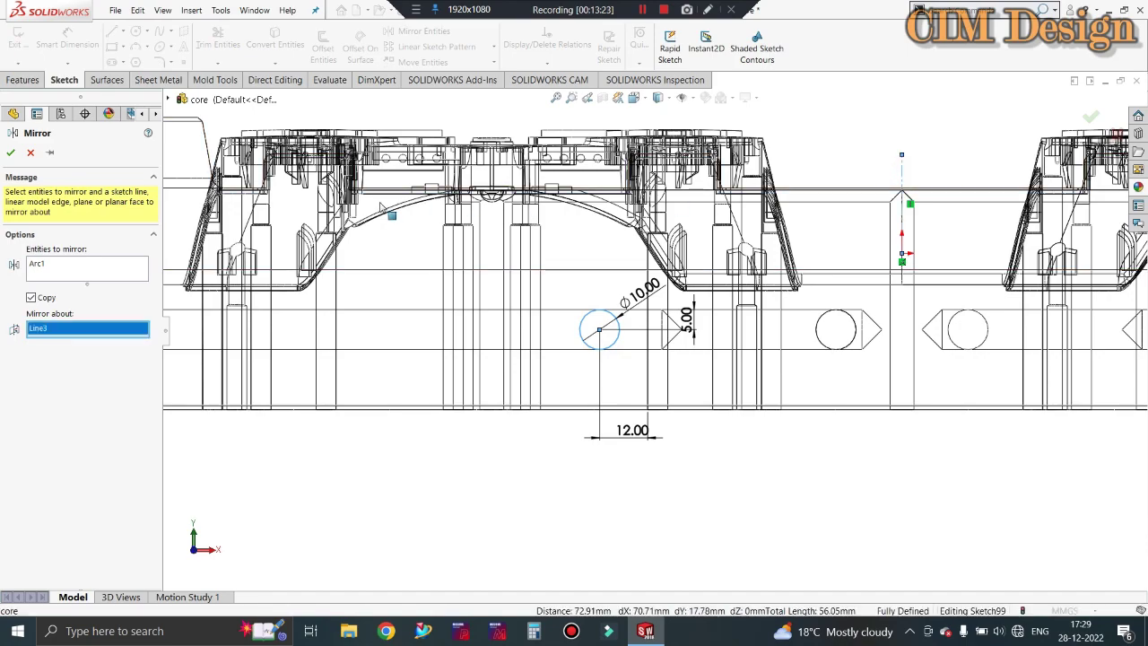
pyautogui.click(12, 151)
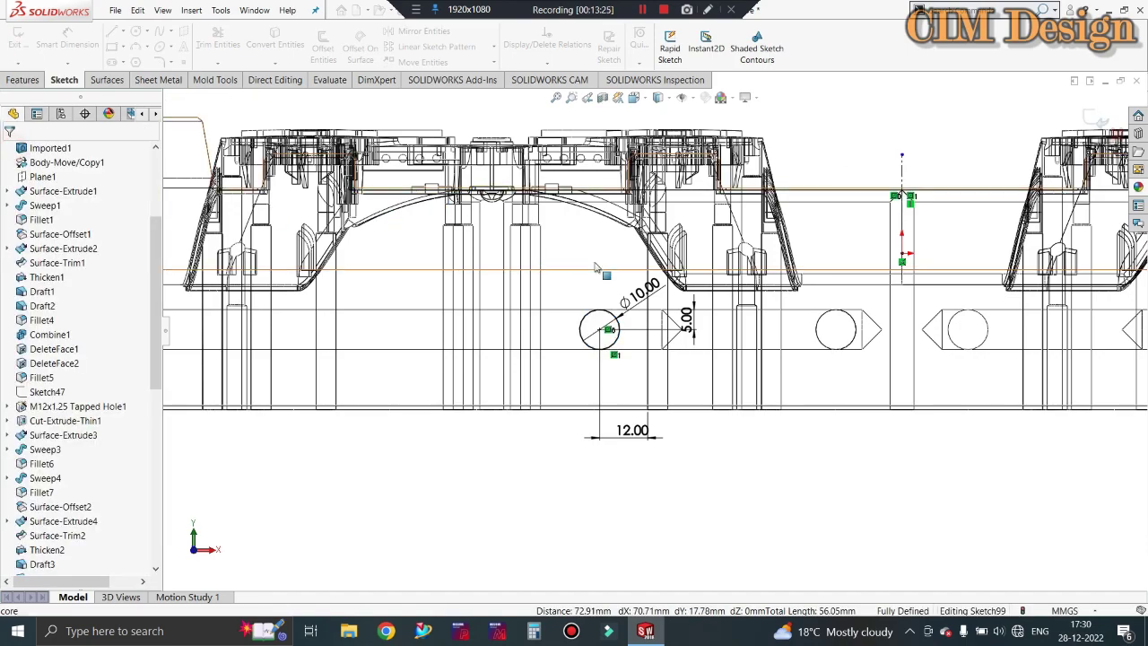
pyautogui.moveTo(598, 264)
pyautogui.mouseDown(button='middle')
pyautogui.moveTo(713, 325)
pyautogui.moveTo(530, 230)
pyautogui.mouseUp(button='middle')
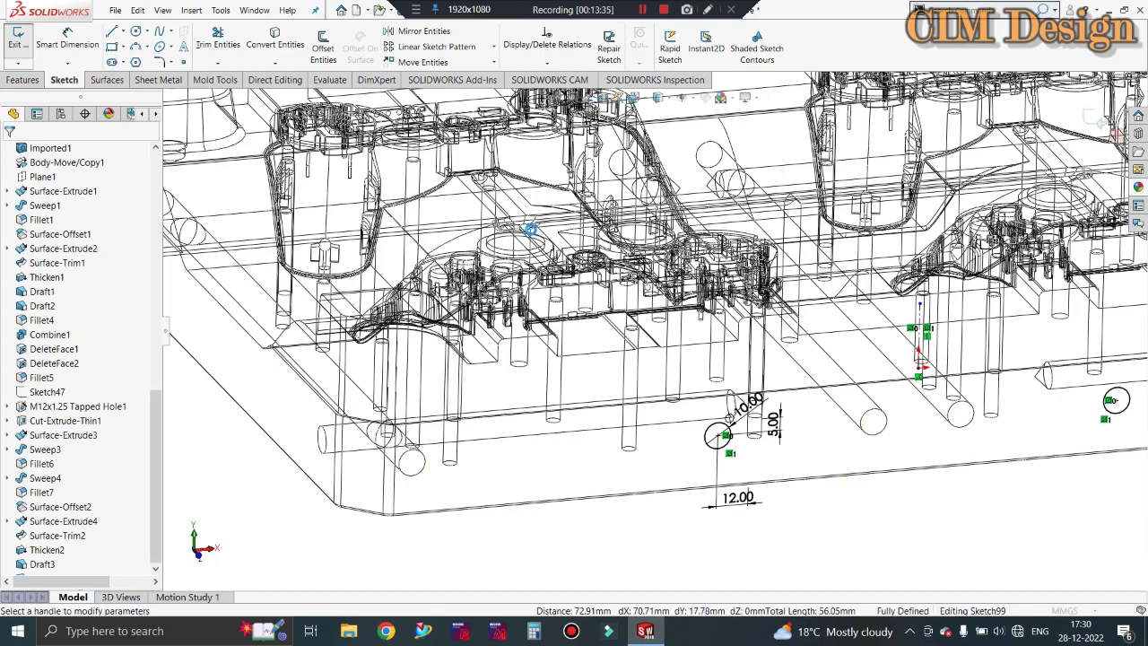
# - Extrude-cut the paired circles blind, changing the depth from 30 mm to 40 mm
pyautogui.press('e')
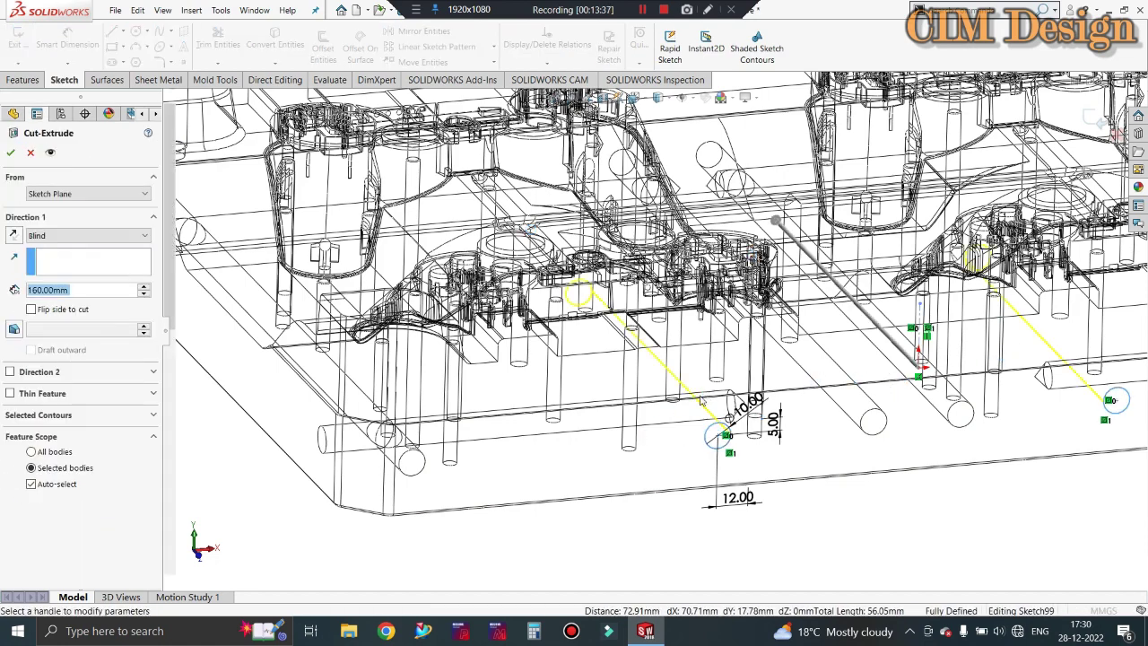
pyautogui.moveTo(706, 400)
pyautogui.mouseDown(button='middle')
pyautogui.moveTo(692, 438)
pyautogui.moveTo(681, 332)
pyautogui.mouseUp(button='middle')
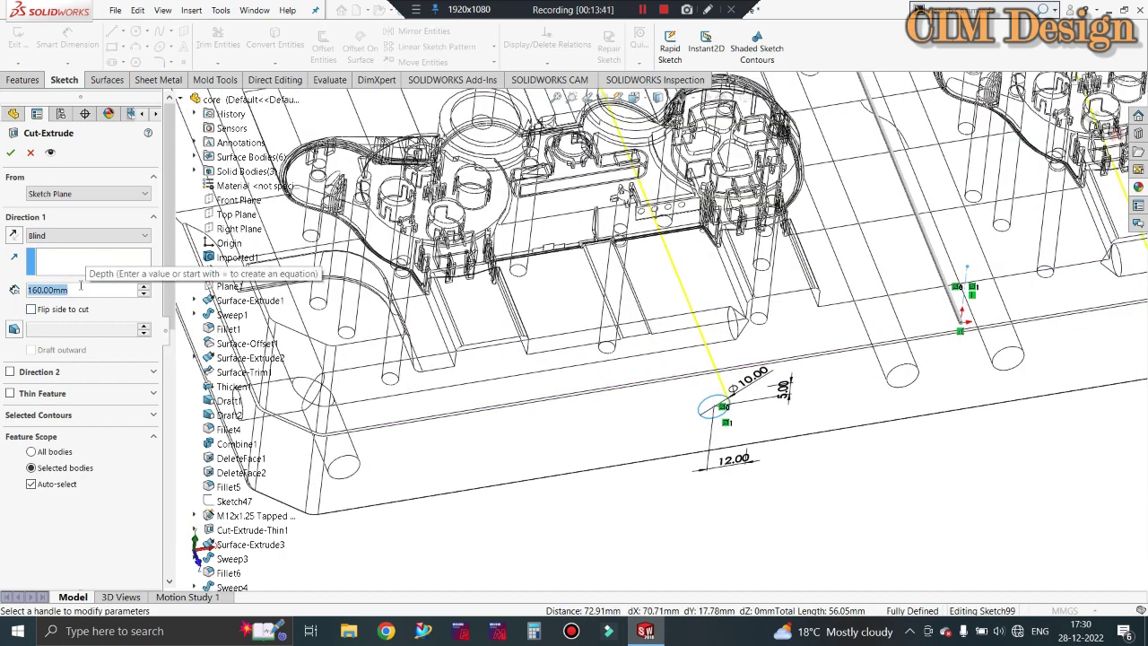
pyautogui.write('30')
pyautogui.press('Return')
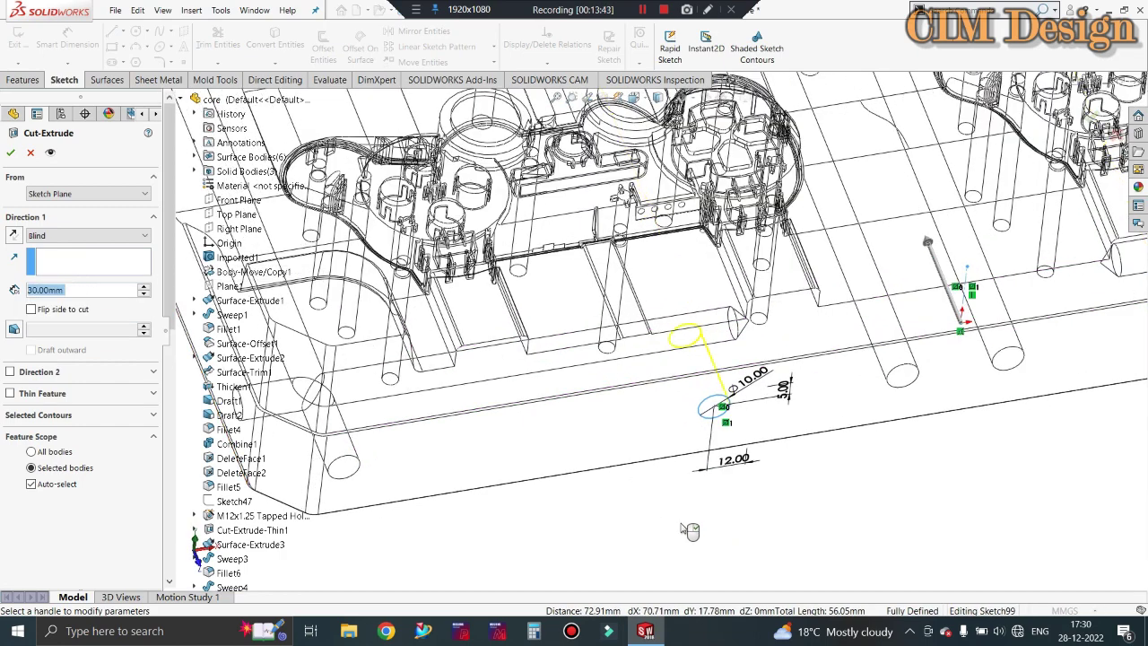
pyautogui.moveTo(689, 532); pyautogui.dragTo(550, 529, button='middle')
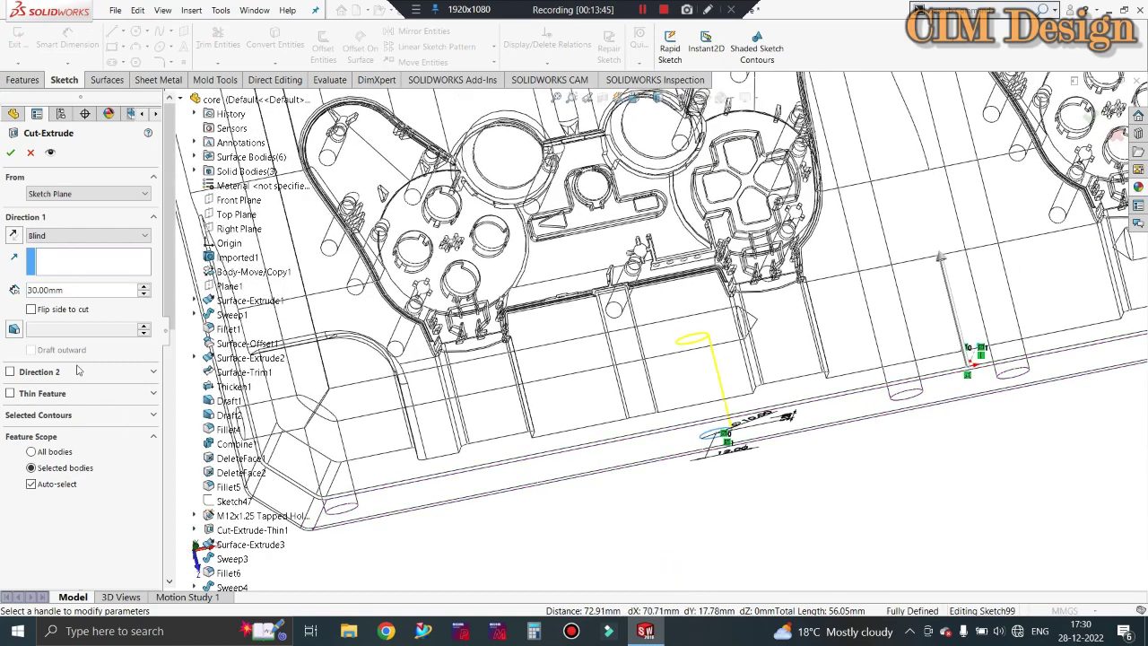
pyautogui.doubleClick(77, 291)
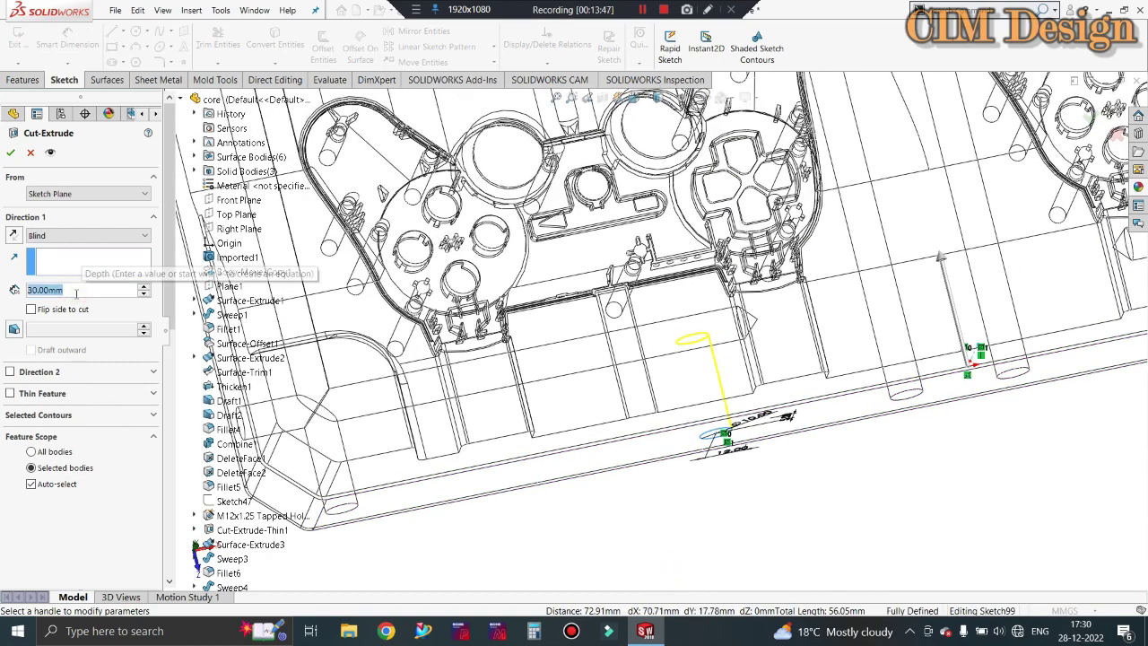
pyautogui.write('40')
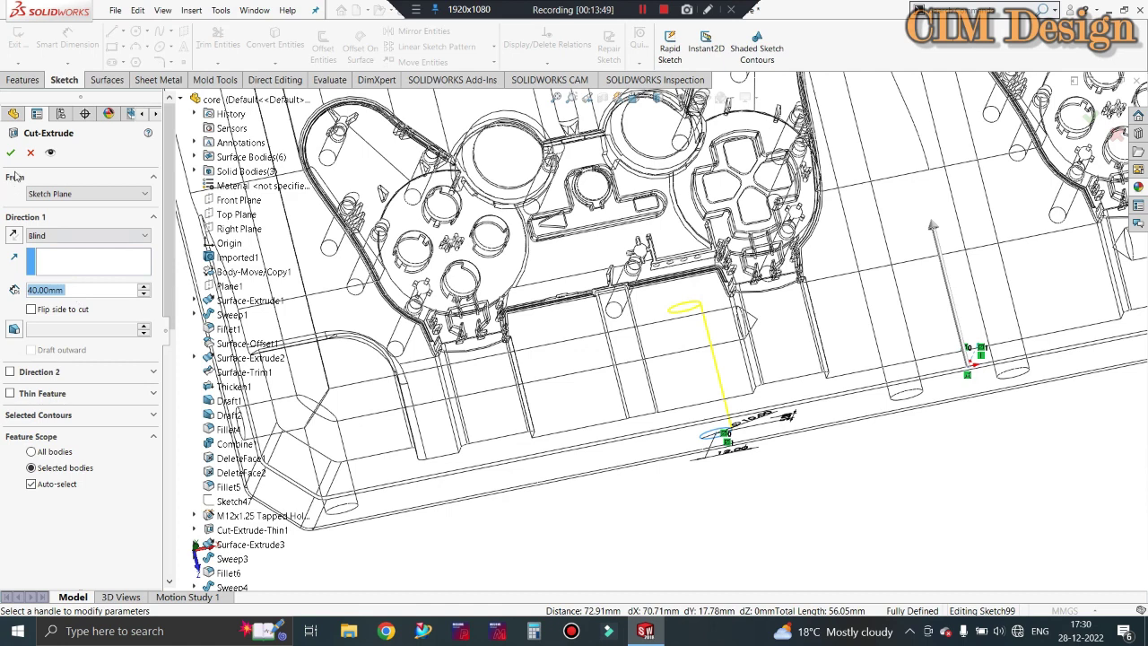
pyautogui.click(13, 152)
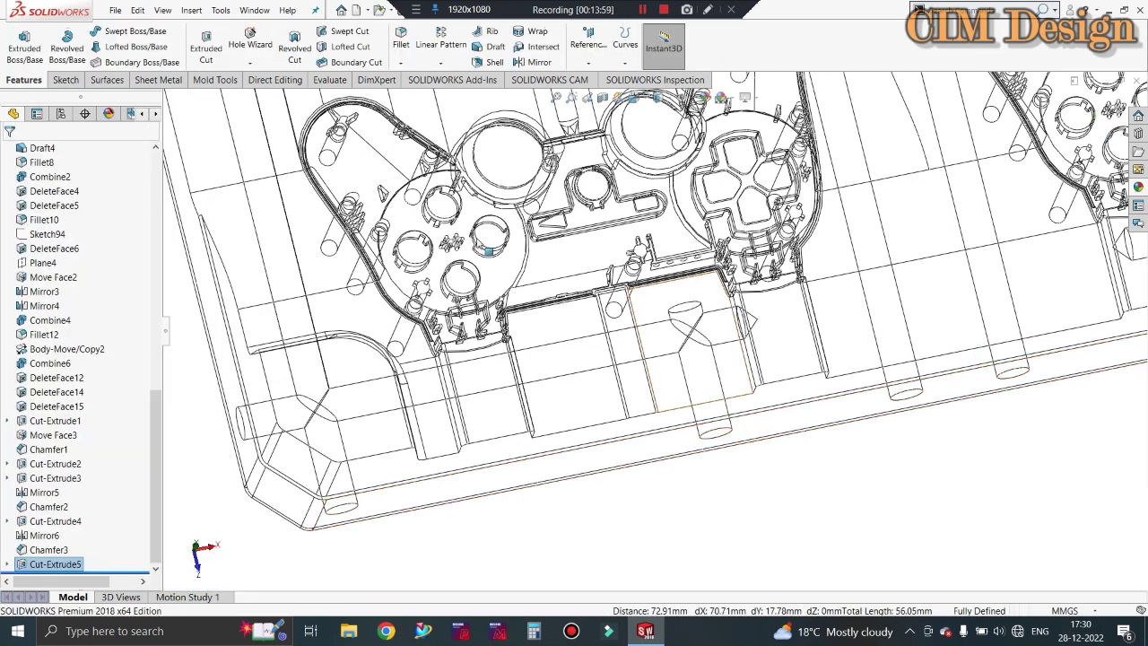
# - Chamfer both hole-opening circular edges 5 mm at 45°
pyautogui.click(400, 63)
pyautogui.click(423, 93)
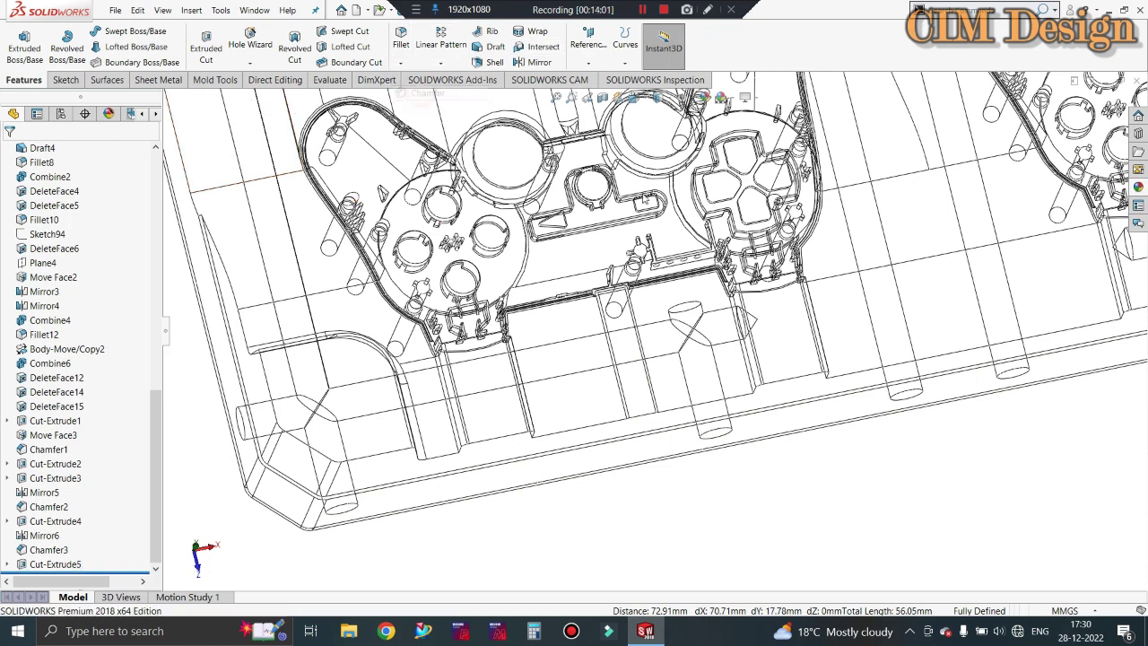
pyautogui.click(692, 307)
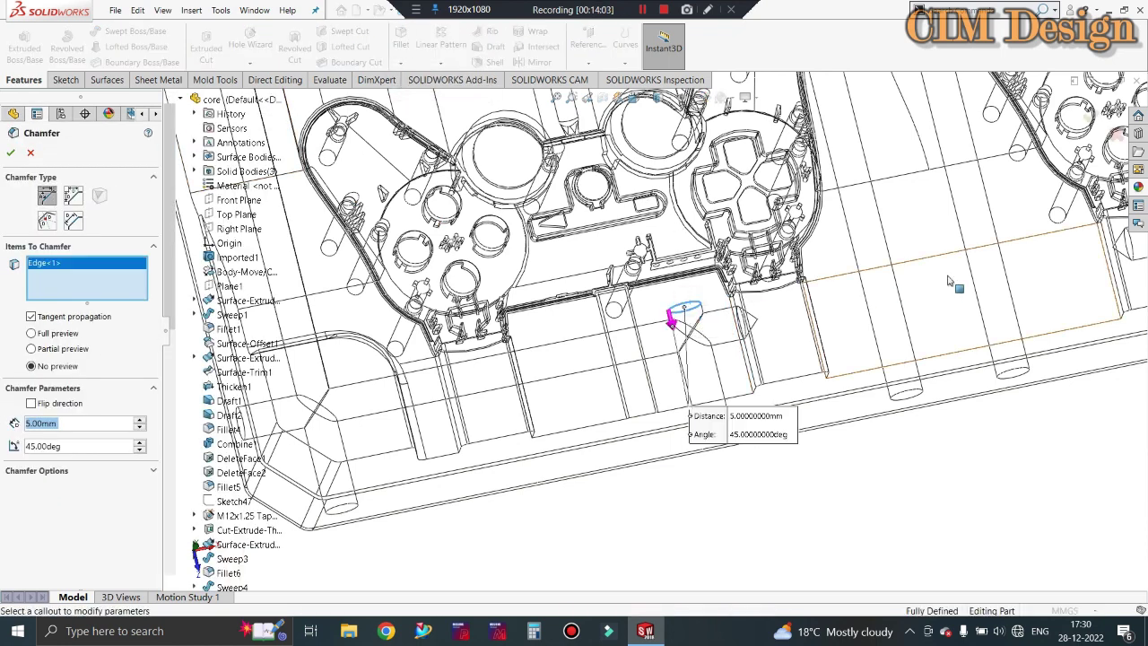
pyautogui.moveTo(852, 309); pyautogui.dragTo(906, 298, button='middle')
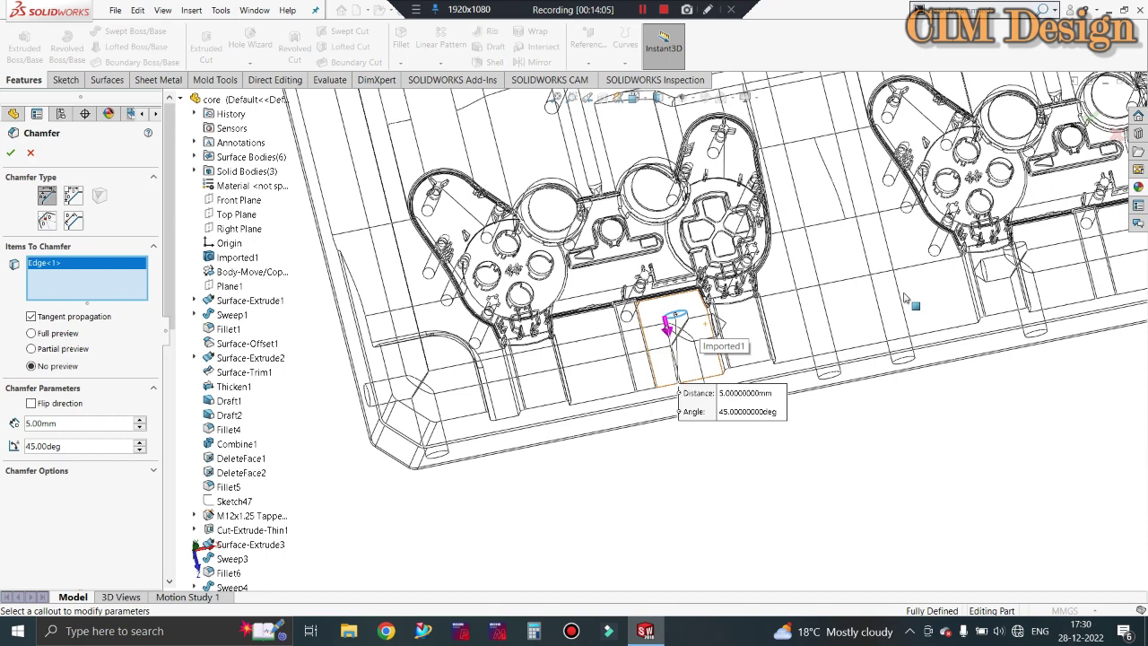
pyautogui.click(1019, 251)
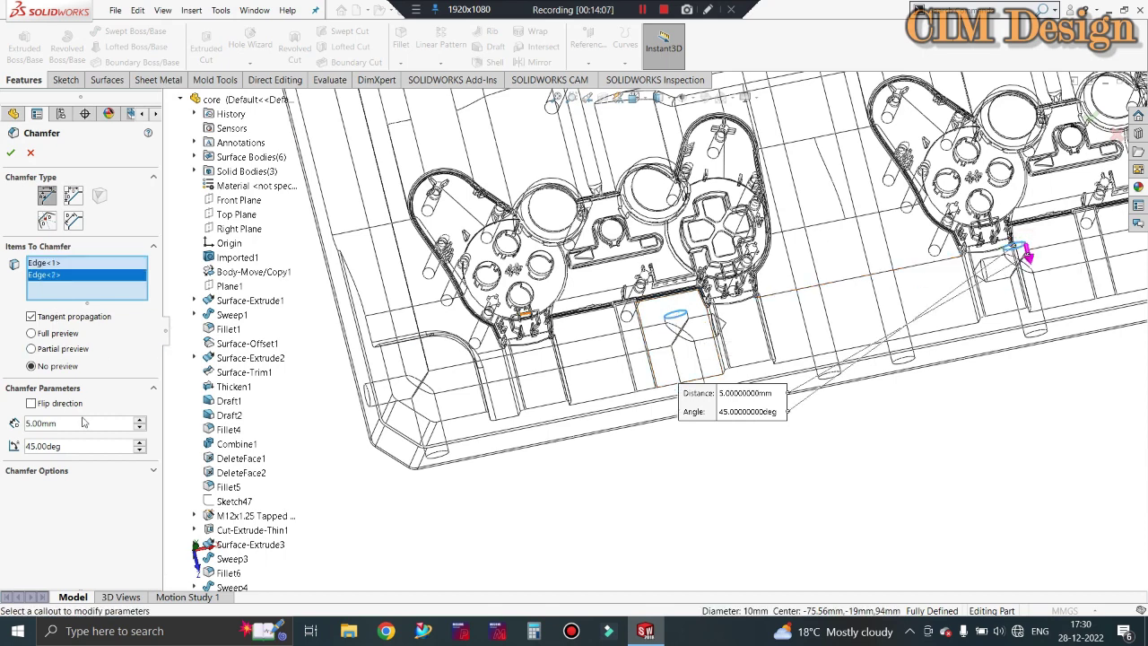
pyautogui.click(11, 152)
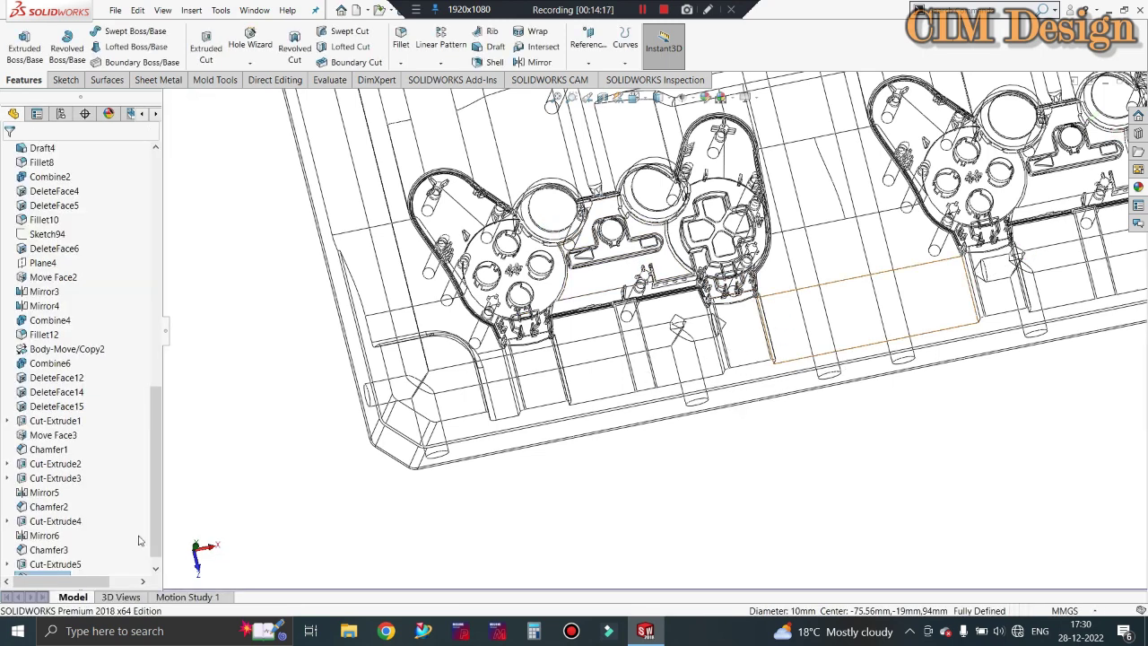
# - Select Cut-Extrude5 in the feature tree and open it for editing
pyautogui.click(59, 550)
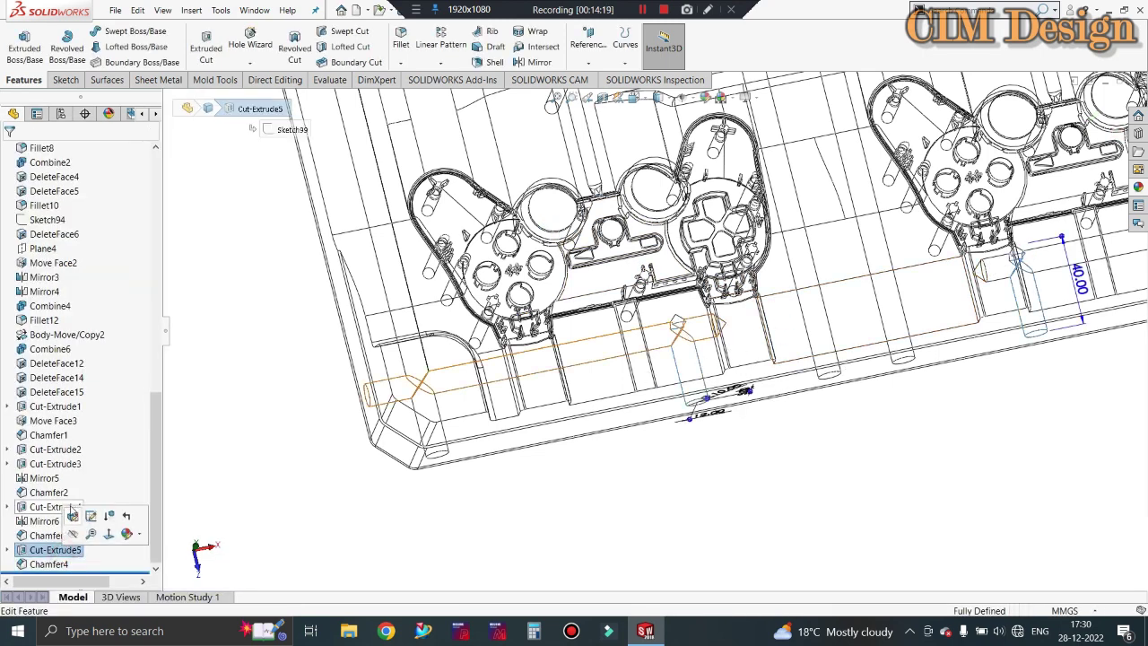
pyautogui.click(73, 515)
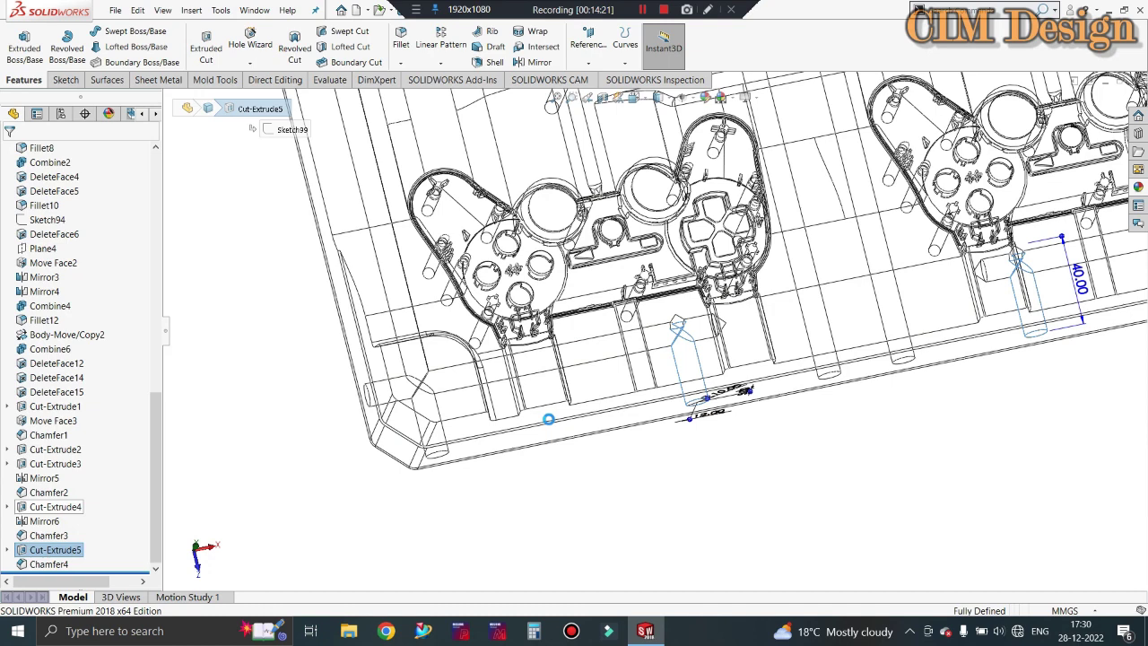
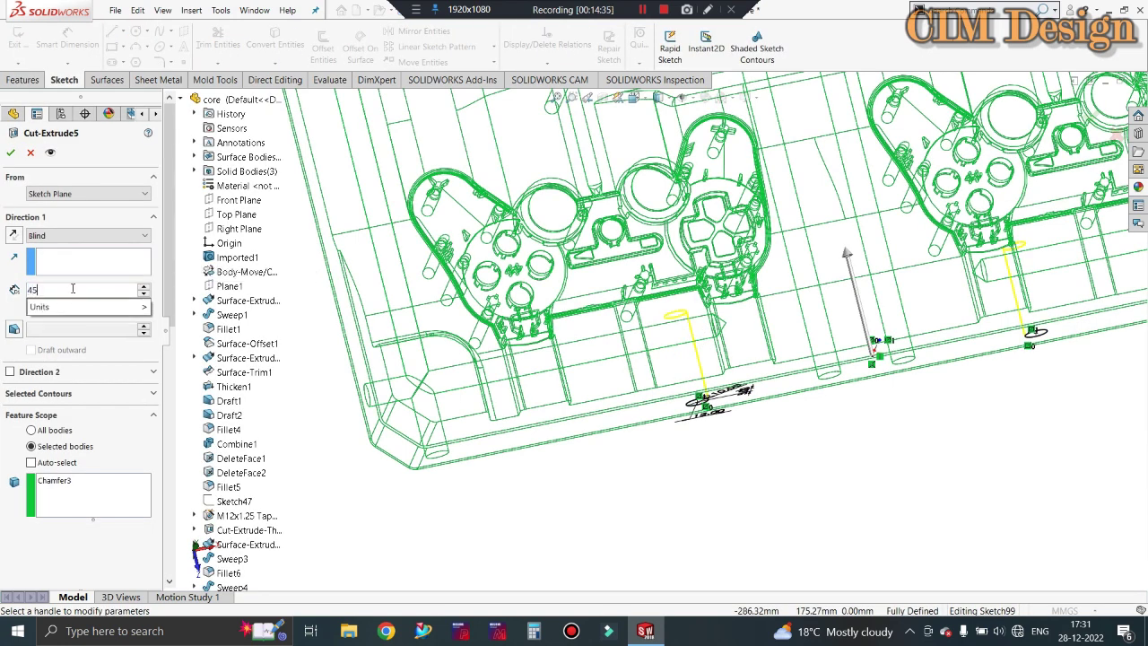
# - Change the Cut-Extrude5 blind depth to 45 mm and confirm the edit
pyautogui.write('45')
pyautogui.click(11, 153)
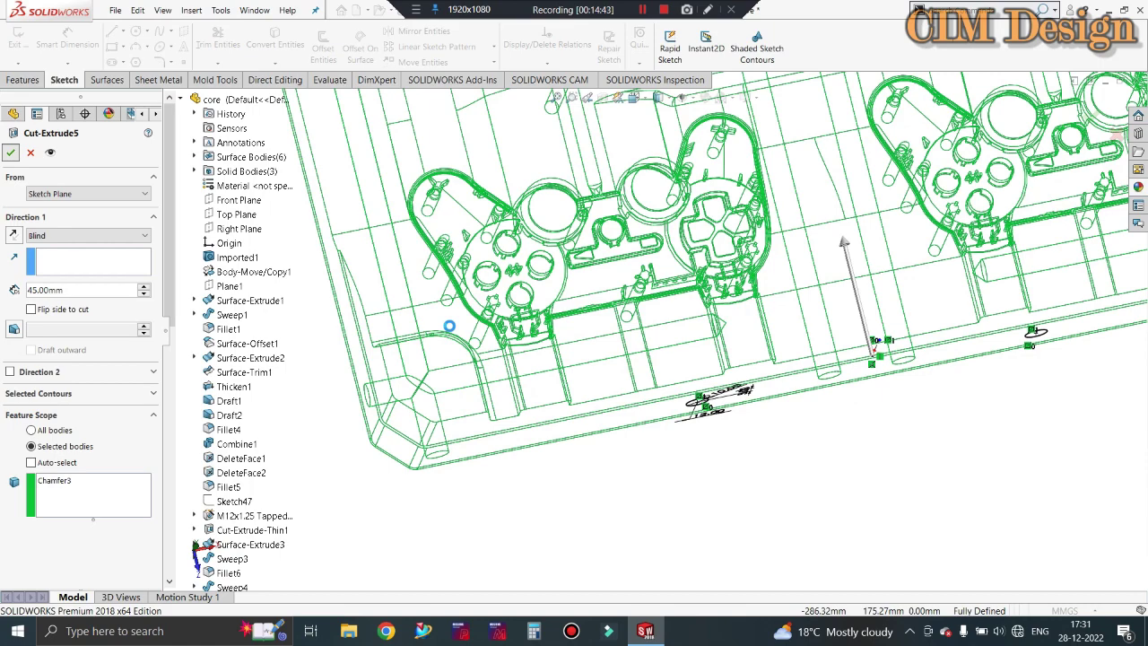
# - Switch the core plate to Shaded With Edges display and zoom in on its front side
pyautogui.click(760, 461)
pyautogui.scroll(6, 760, 453)
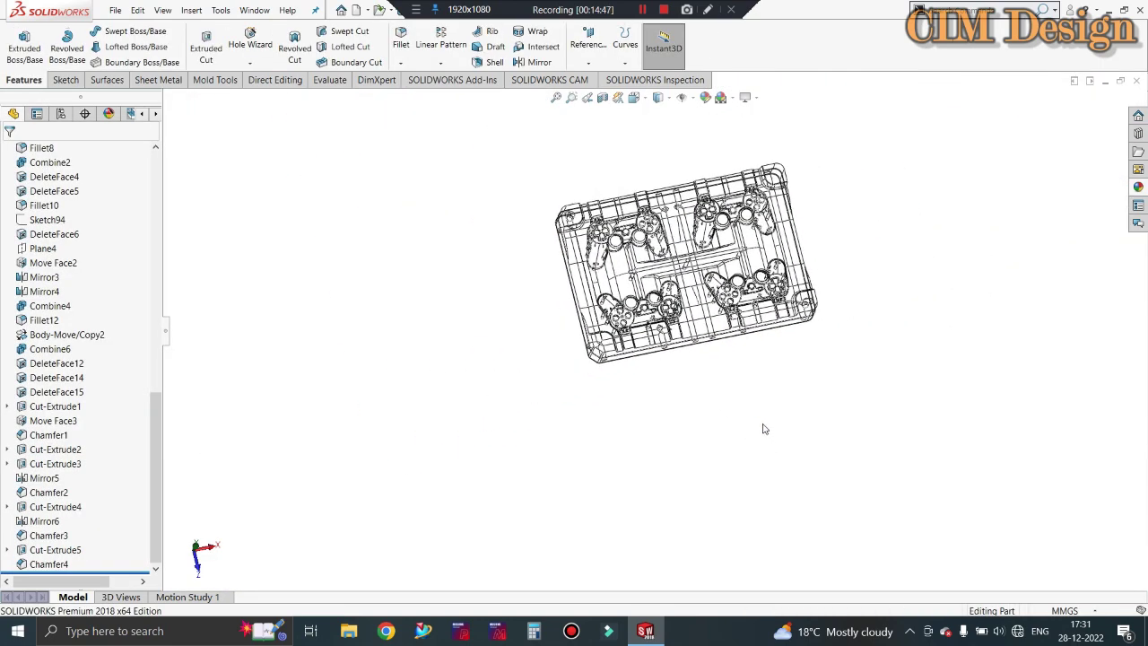
pyautogui.moveTo(763, 429); pyautogui.dragTo(769, 318, button='middle')
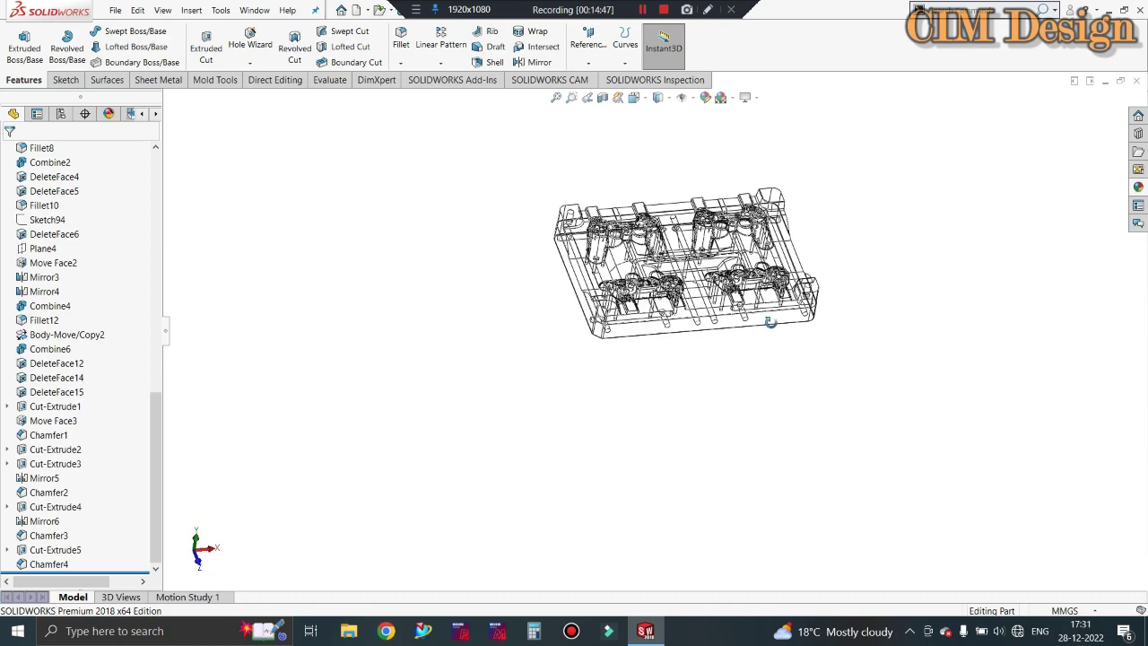
pyautogui.click(669, 99)
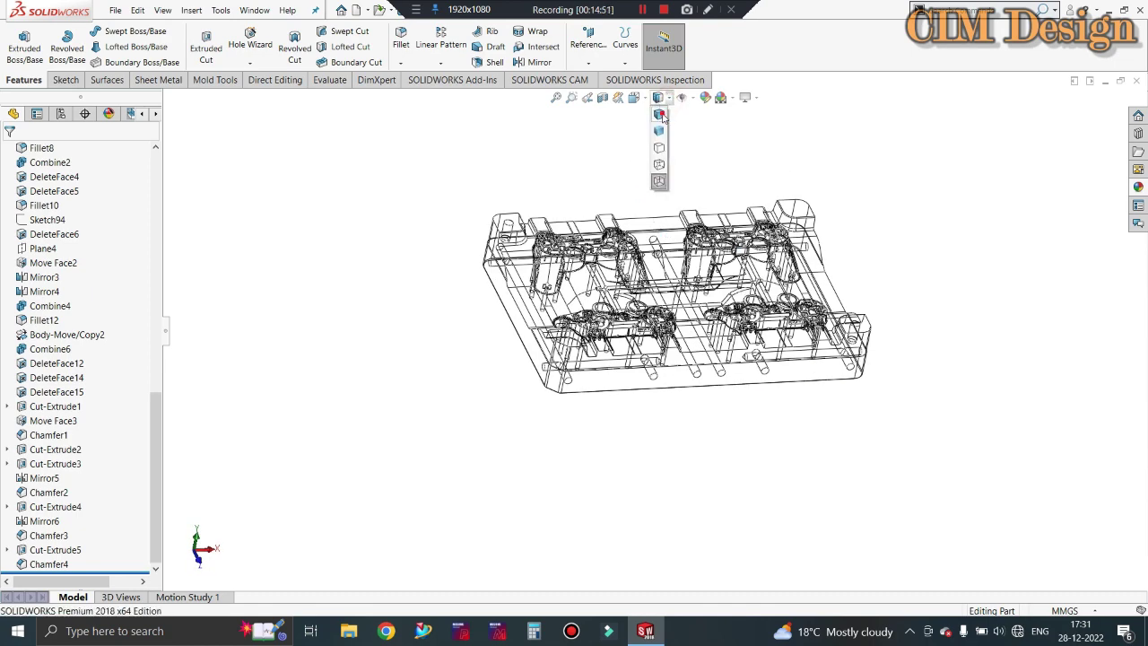
pyautogui.click(664, 117)
pyautogui.scroll(-2, 651, 380)
pyautogui.scroll(-2, 651, 380)
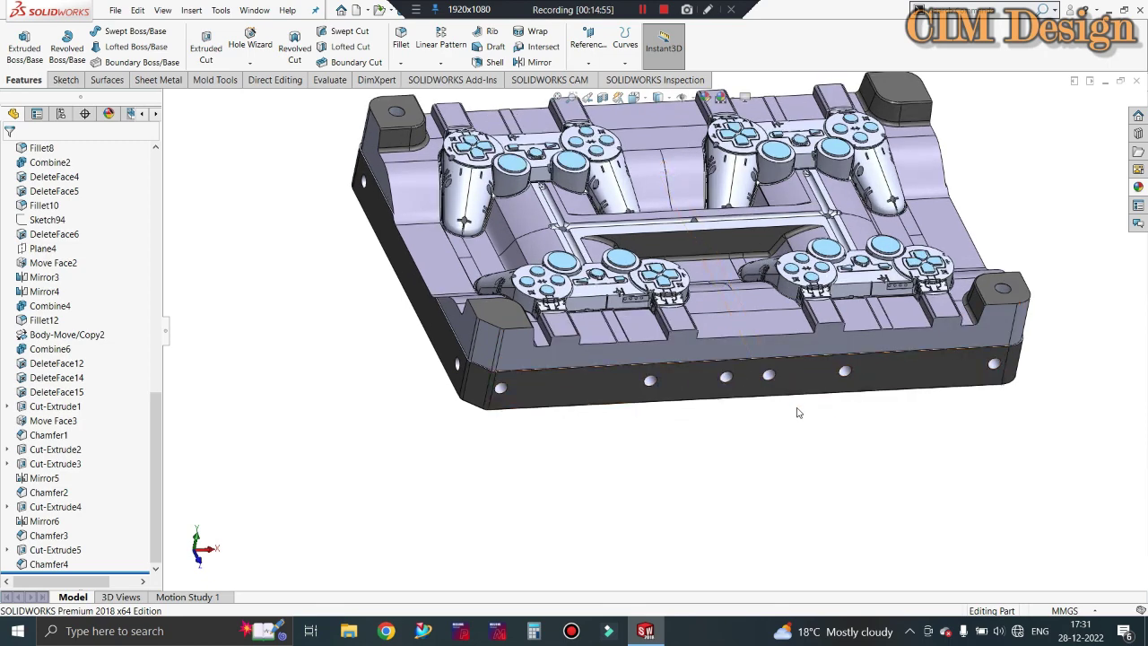
pyautogui.moveTo(674, 382)
pyautogui.mouseDown(button='middle')
pyautogui.moveTo(794, 420)
pyautogui.moveTo(677, 431)
pyautogui.mouseUp(button='middle')
pyautogui.scroll(-2, 677, 431)
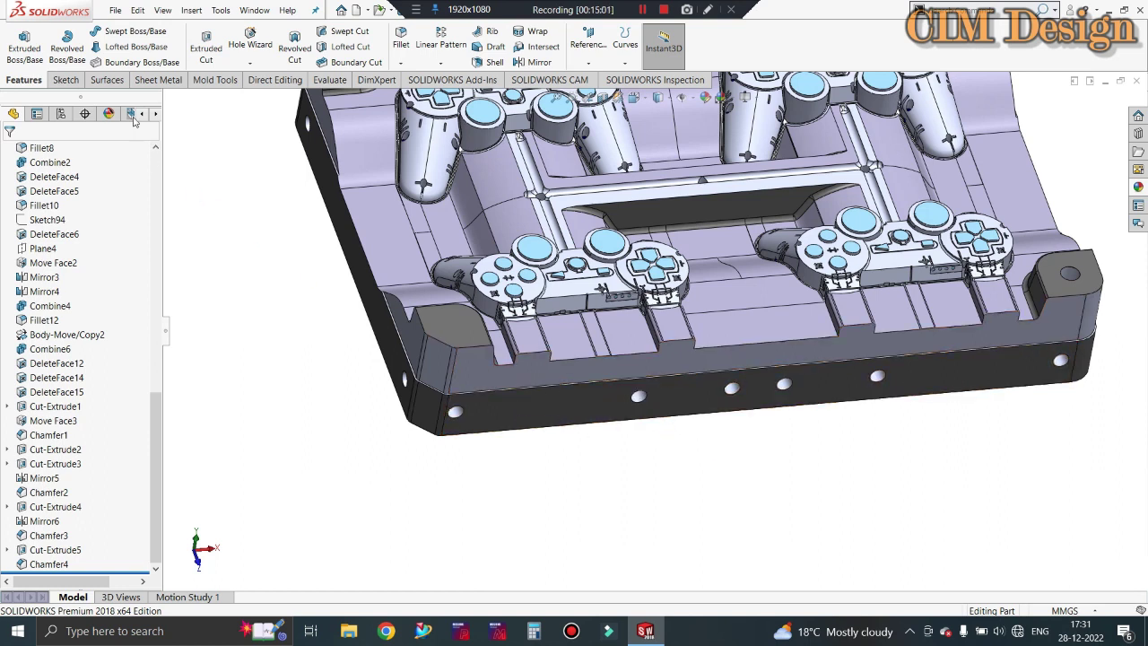
# - Start a sketch on the plate's front face and draw an 11.8 mm circle on a hole
pyautogui.click(76, 81)
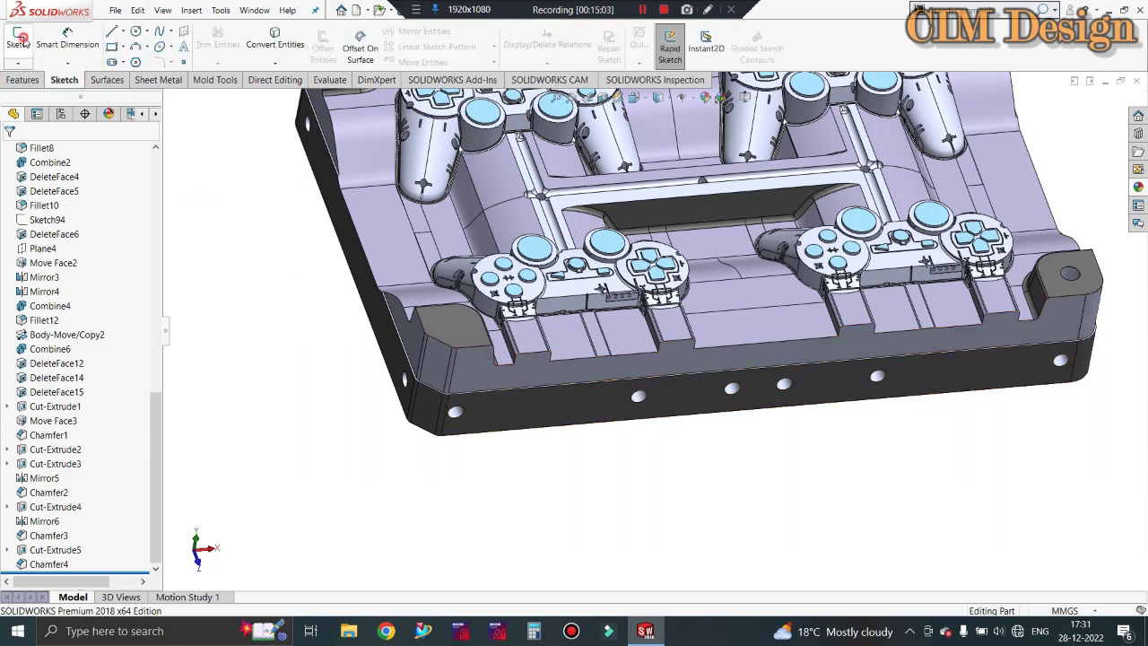
pyautogui.click(18, 43)
pyautogui.click(692, 415)
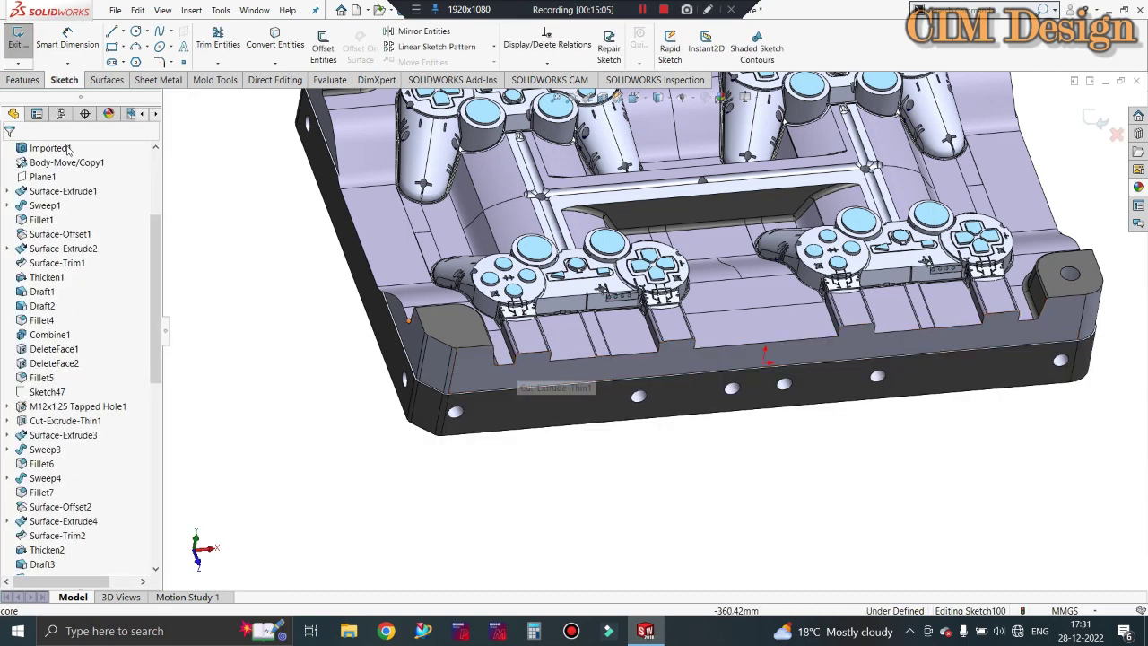
pyautogui.click(135, 33)
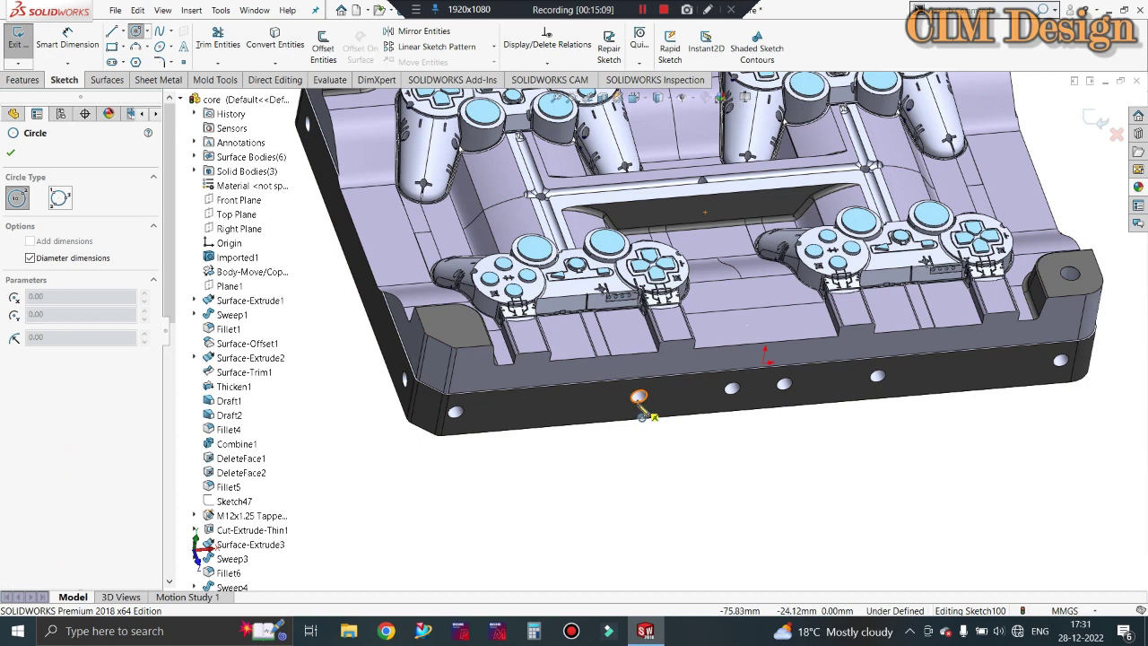
pyautogui.scroll(-1, 639, 399)
pyautogui.scroll(-1, 640, 387)
pyautogui.scroll(-1, 639, 386)
pyautogui.click(645, 359)
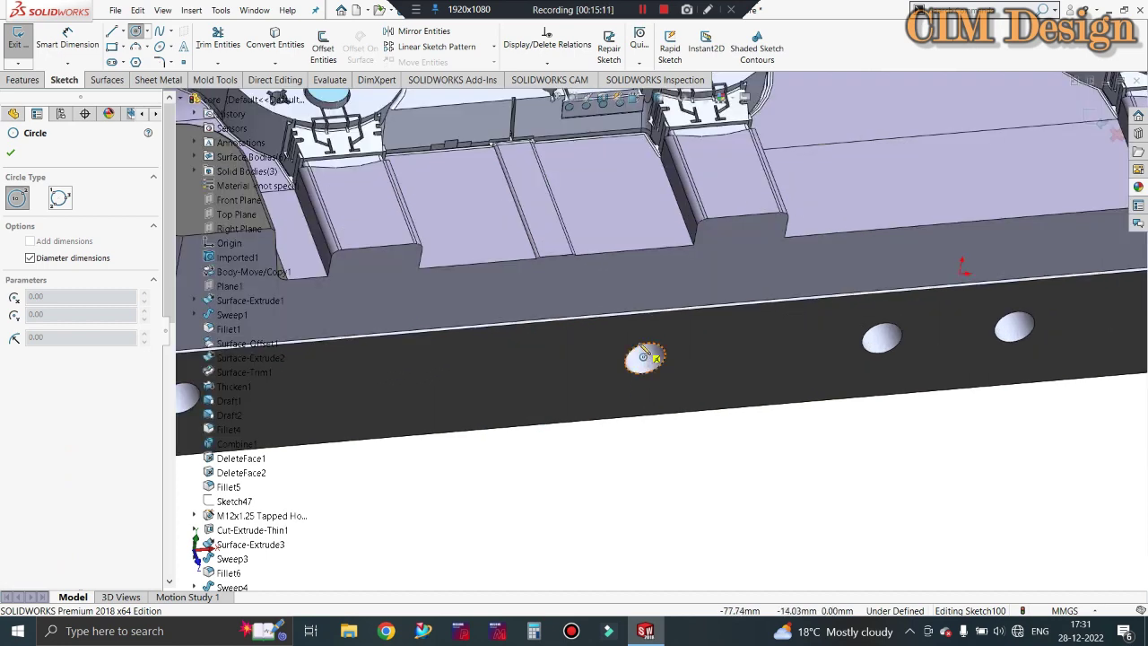
pyautogui.click(645, 359)
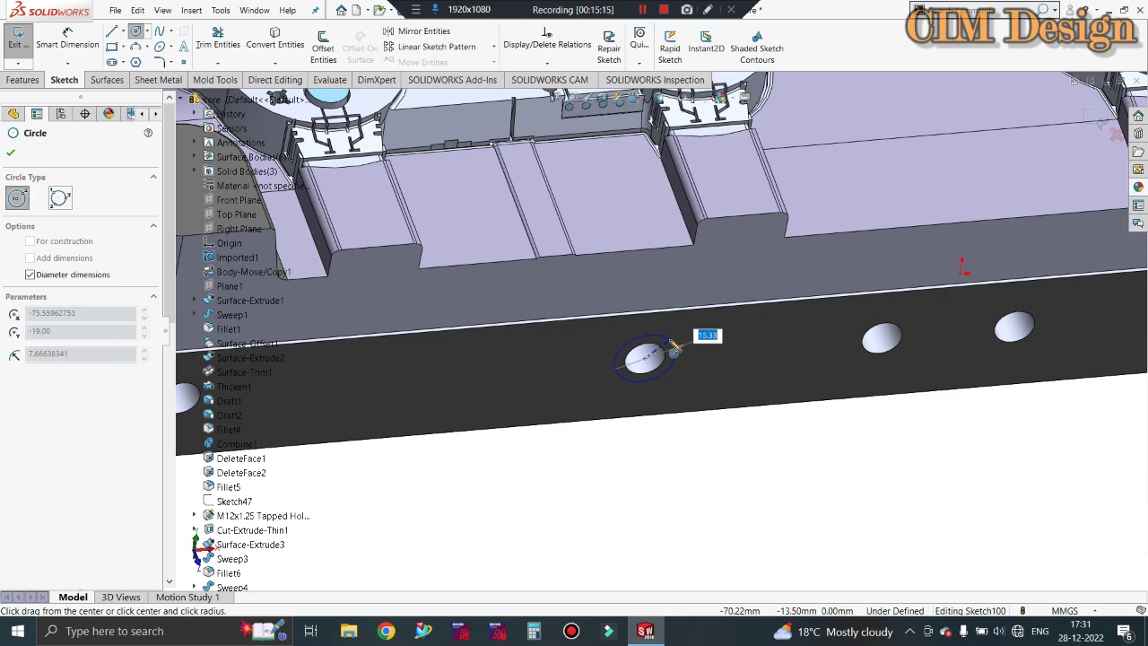
pyautogui.press('Return')
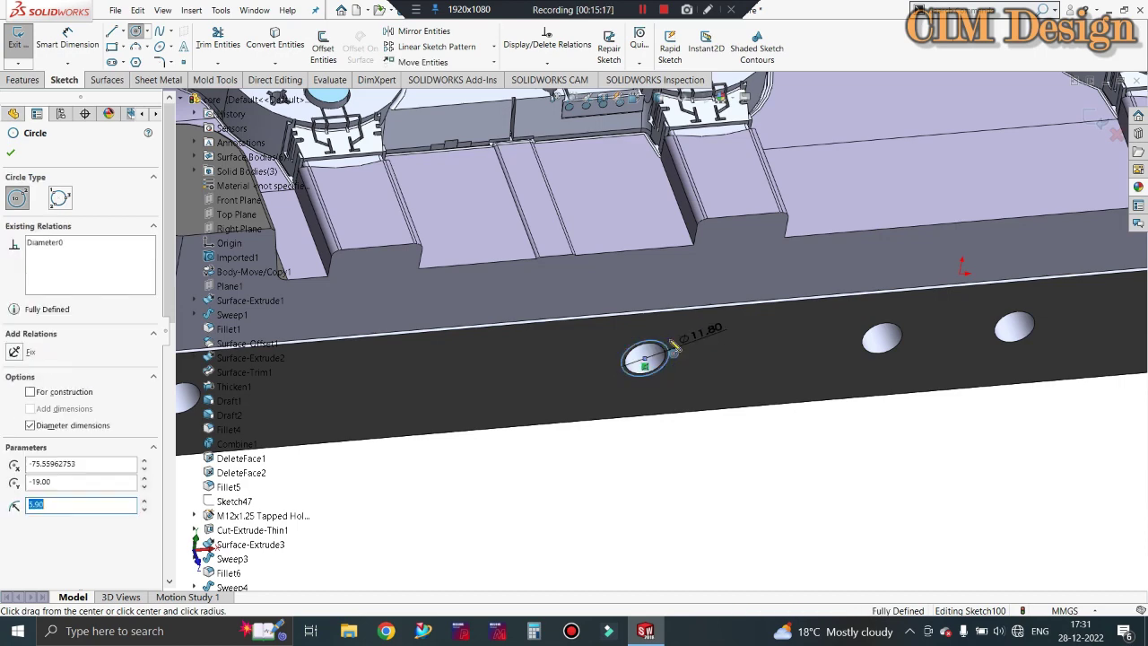
pyautogui.scroll(1, 812, 394)
pyautogui.scroll(2, 812, 394)
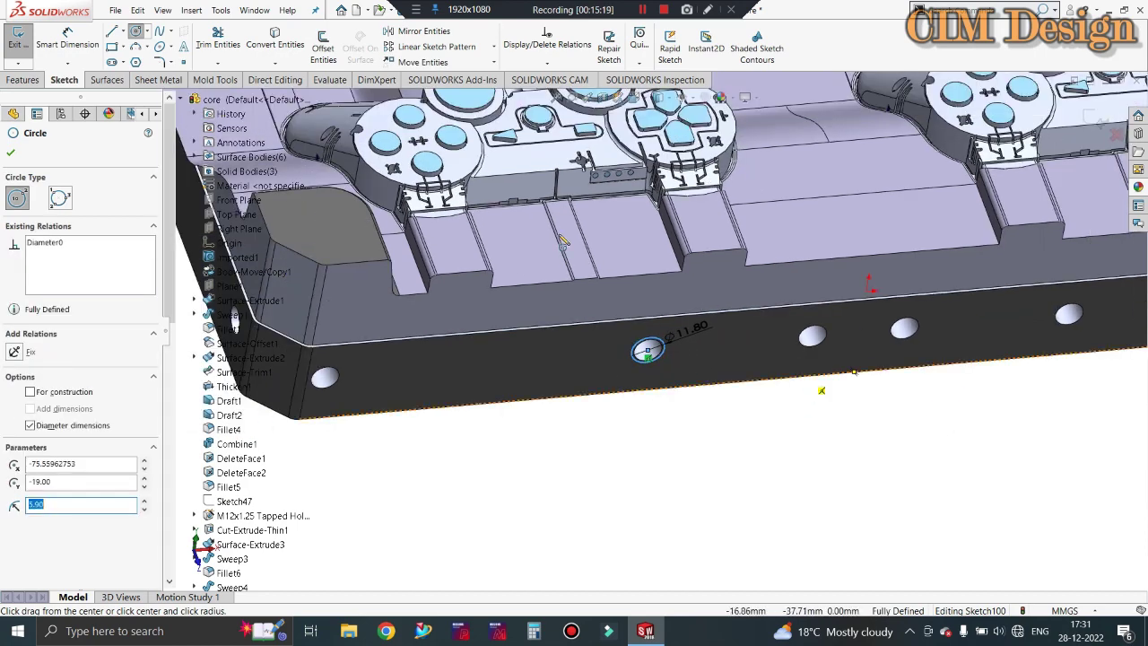
pyautogui.press('Escape')
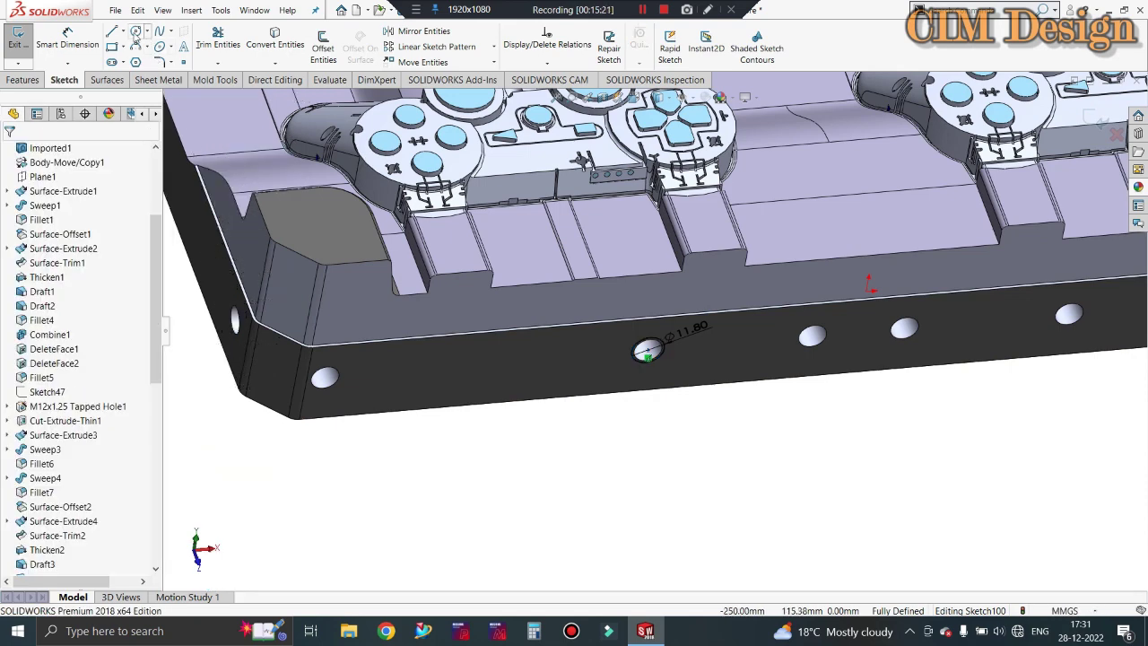
# - Add a short vertical centreline to the sketch
pyautogui.click(125, 31)
pyautogui.click(139, 61)
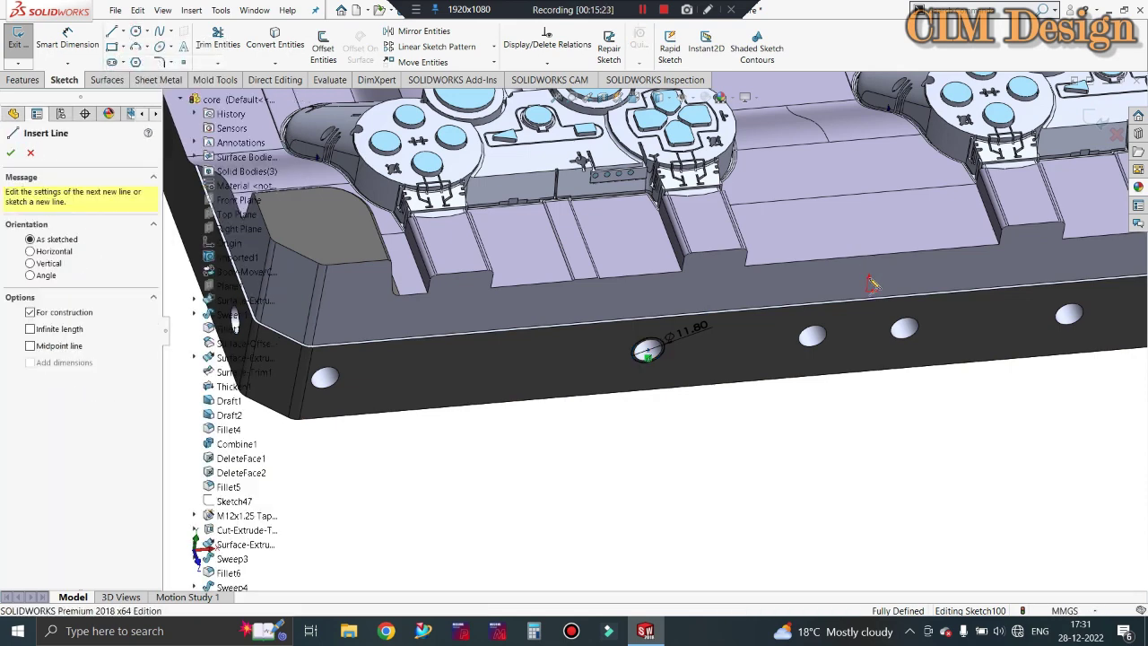
pyautogui.click(868, 297)
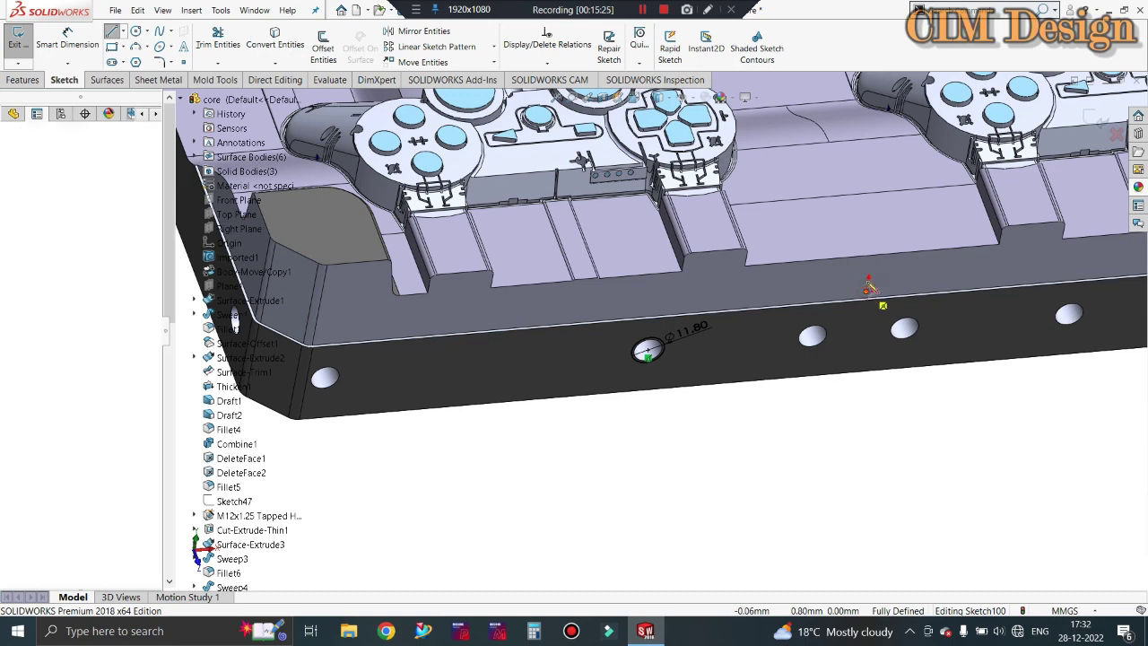
pyautogui.click(874, 246)
pyautogui.press('Escape')
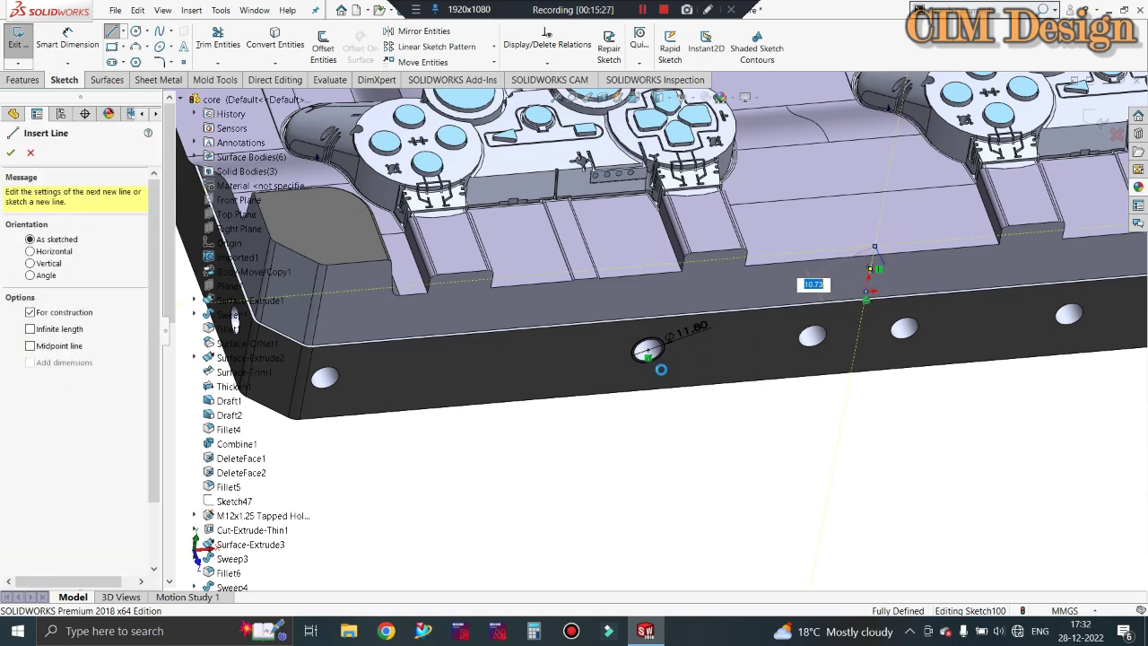
pyautogui.press('Escape')
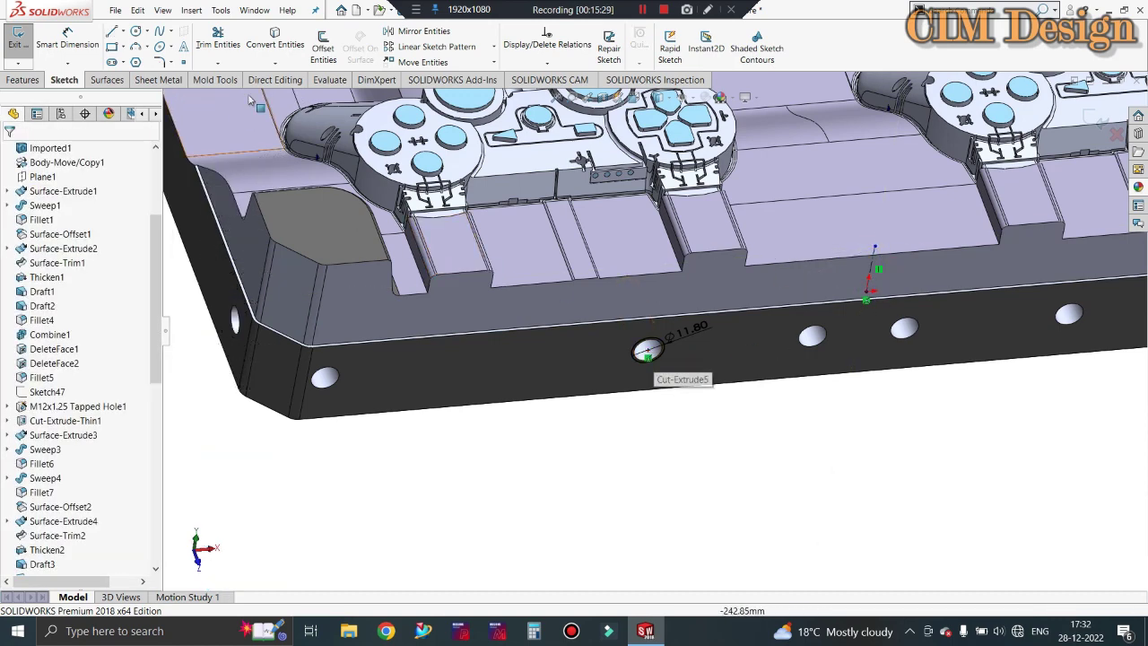
# - Mirror the 11.8 mm circle about the vertical centreline
pyautogui.click(425, 37)
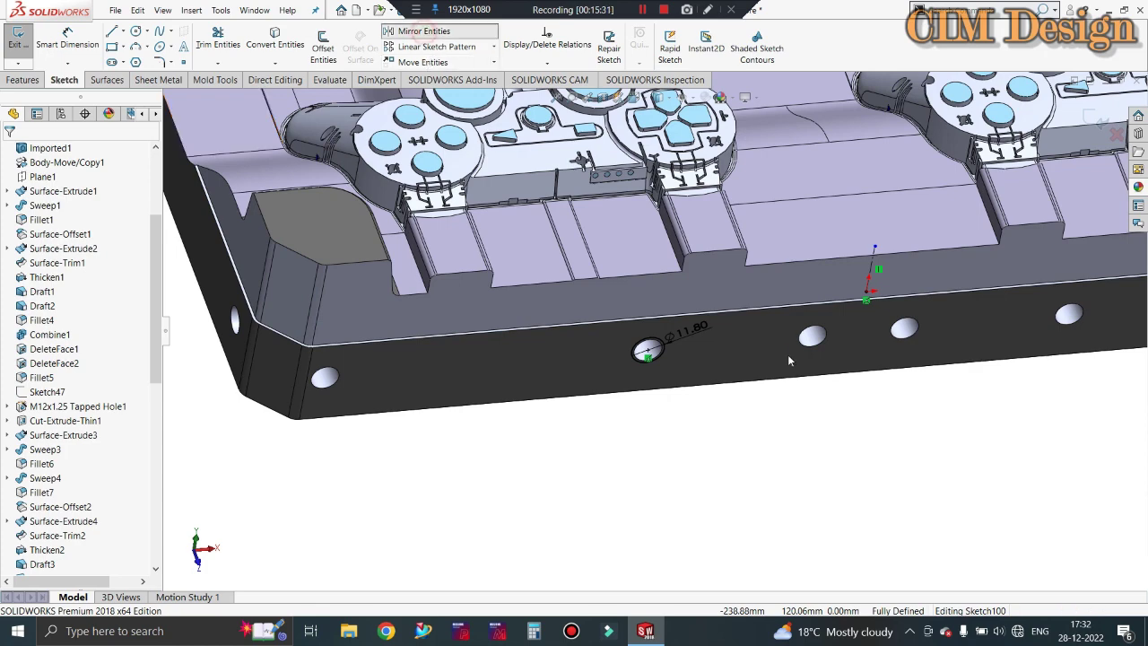
pyautogui.click(664, 345)
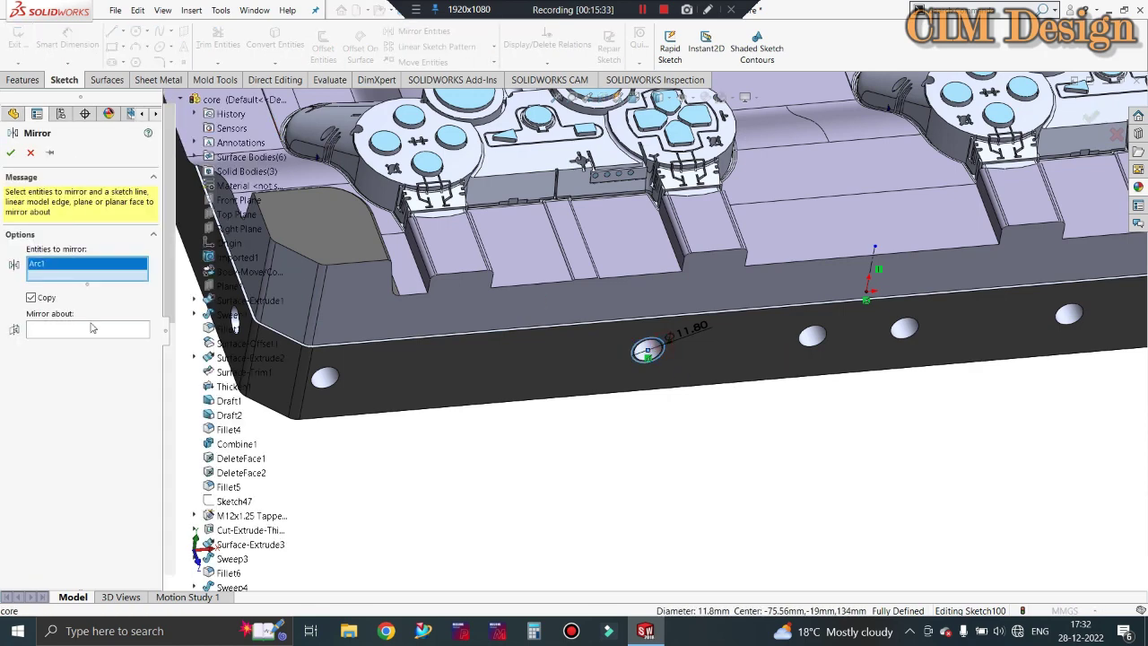
pyautogui.click(85, 329)
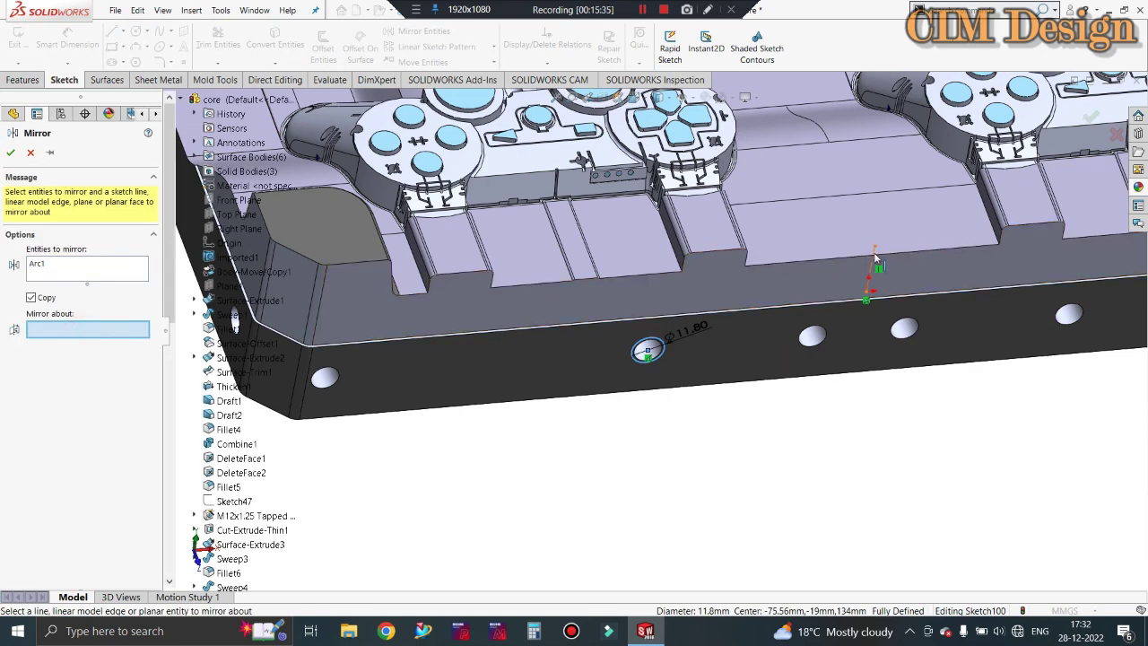
pyautogui.click(874, 269)
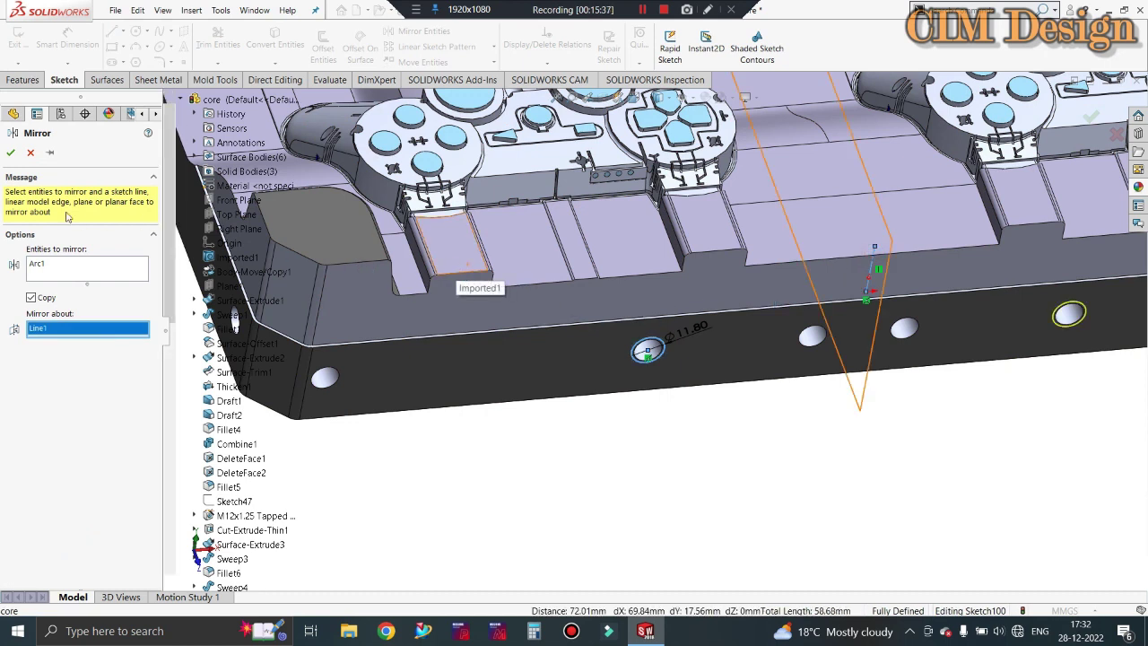
pyautogui.click(10, 152)
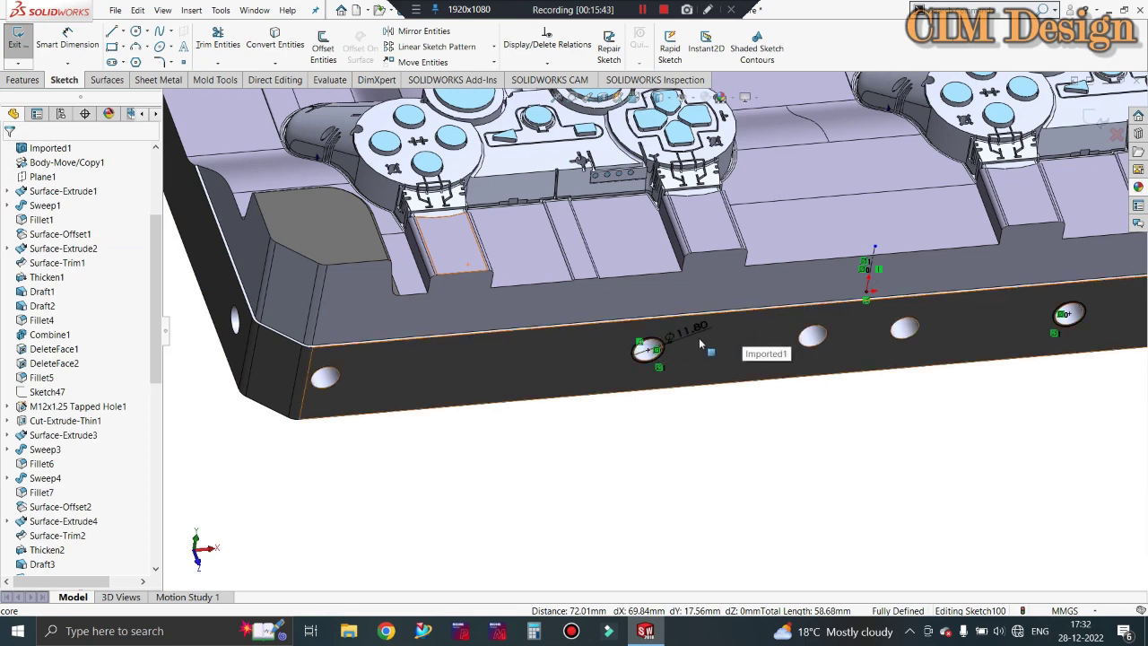
pyautogui.scroll(-2, 837, 289)
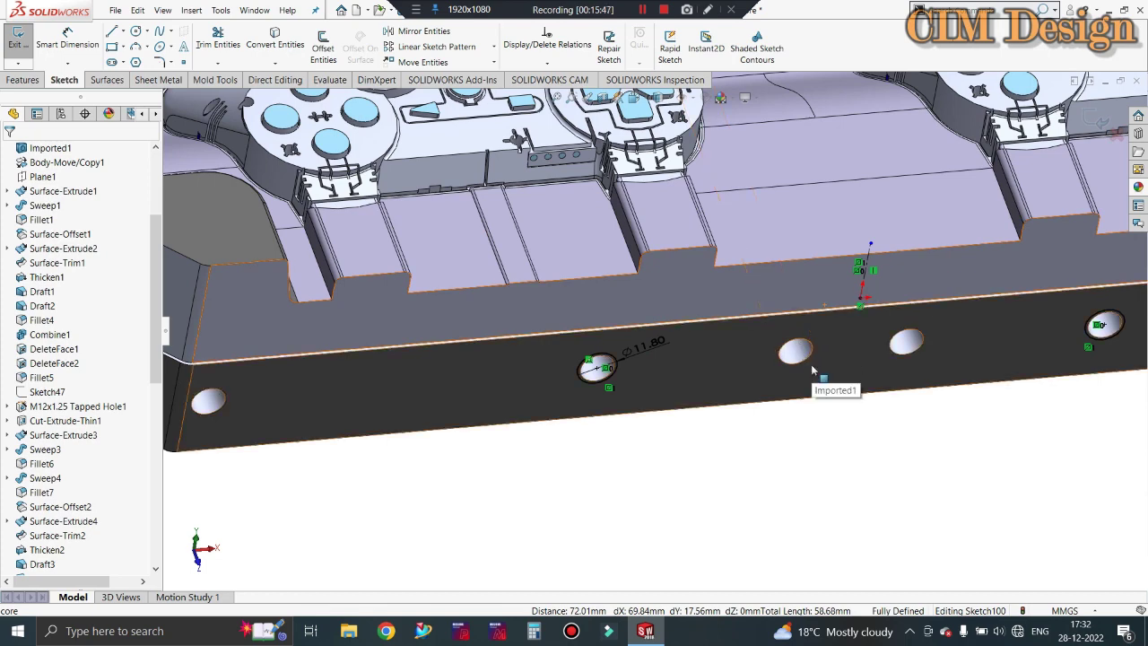
pyautogui.scroll(1, 649, 360)
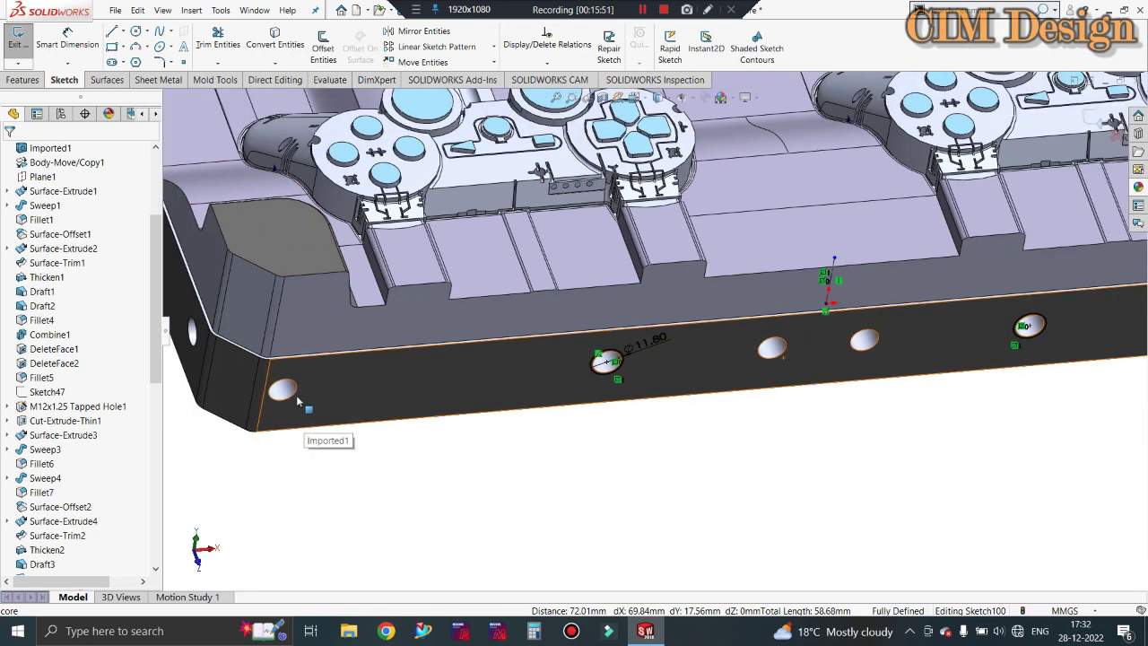
# - Draw another 11.8 mm circle on the middle hole and mirror it about the centreline
pyautogui.click(135, 31)
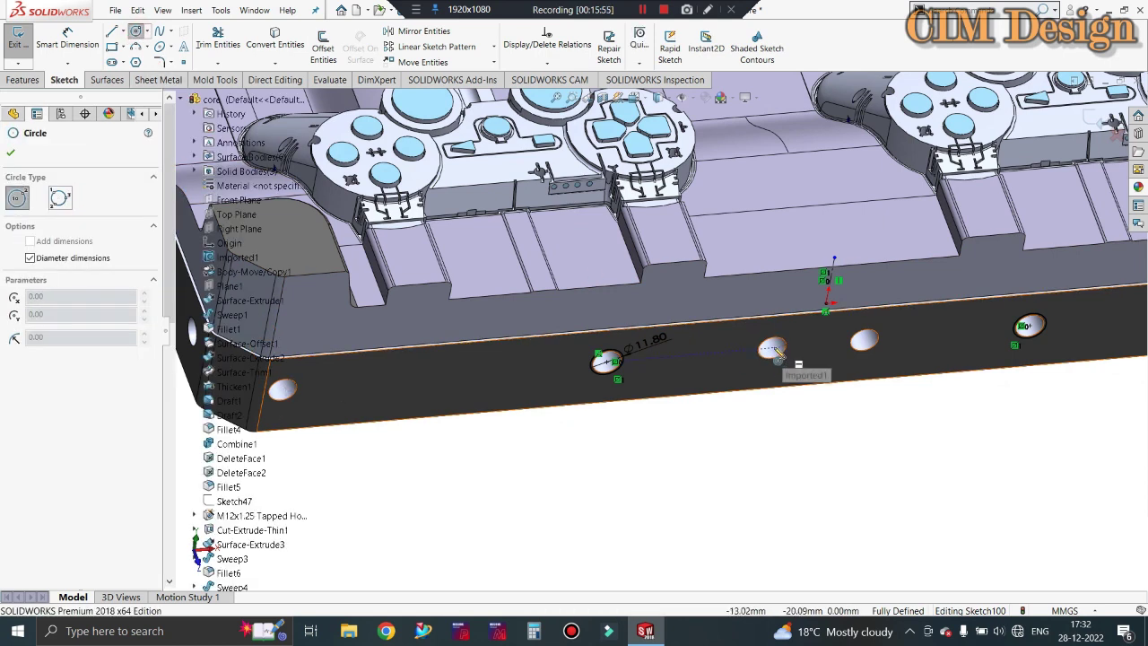
pyautogui.click(773, 349)
pyautogui.write('11.8')
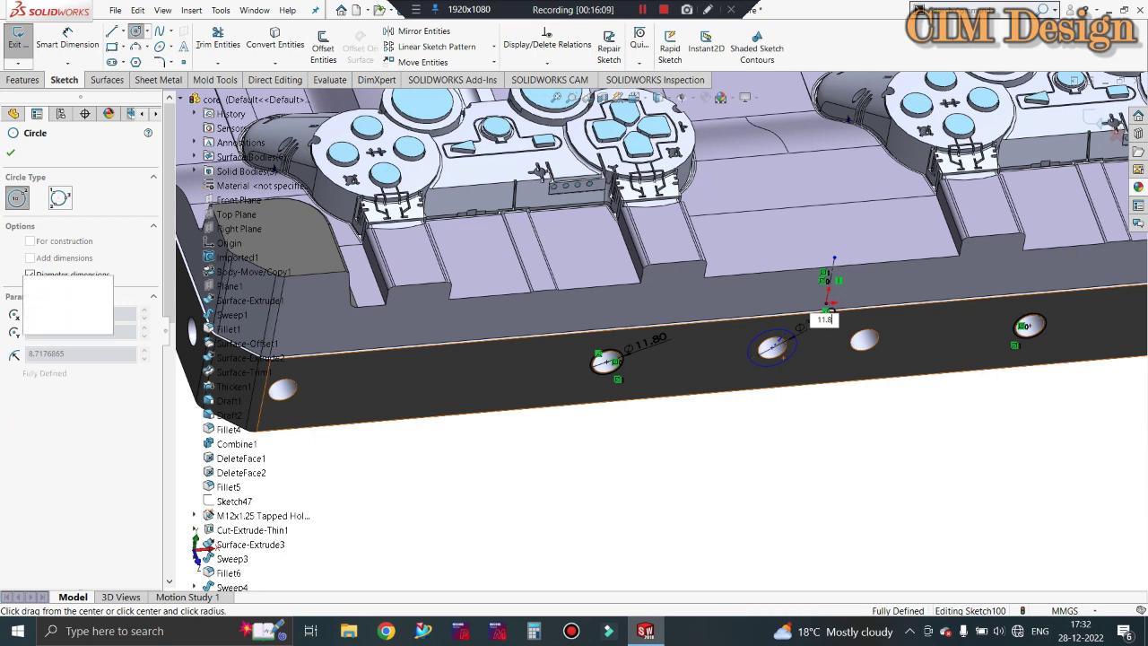
pyautogui.press('Return')
pyautogui.press('Escape')
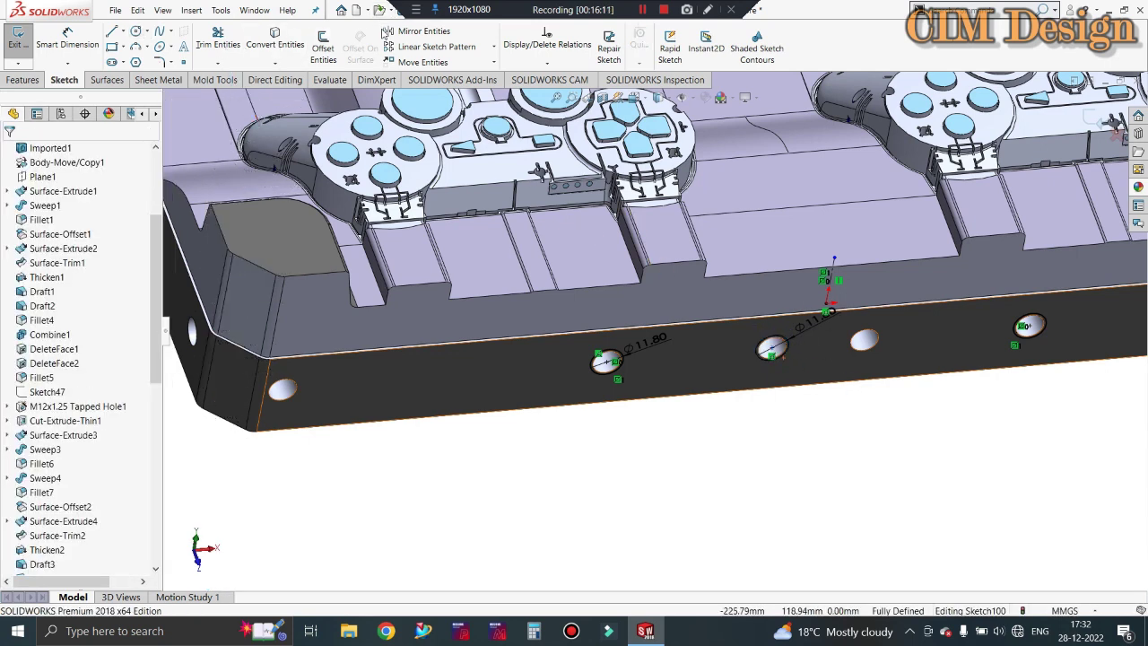
pyautogui.click(419, 30)
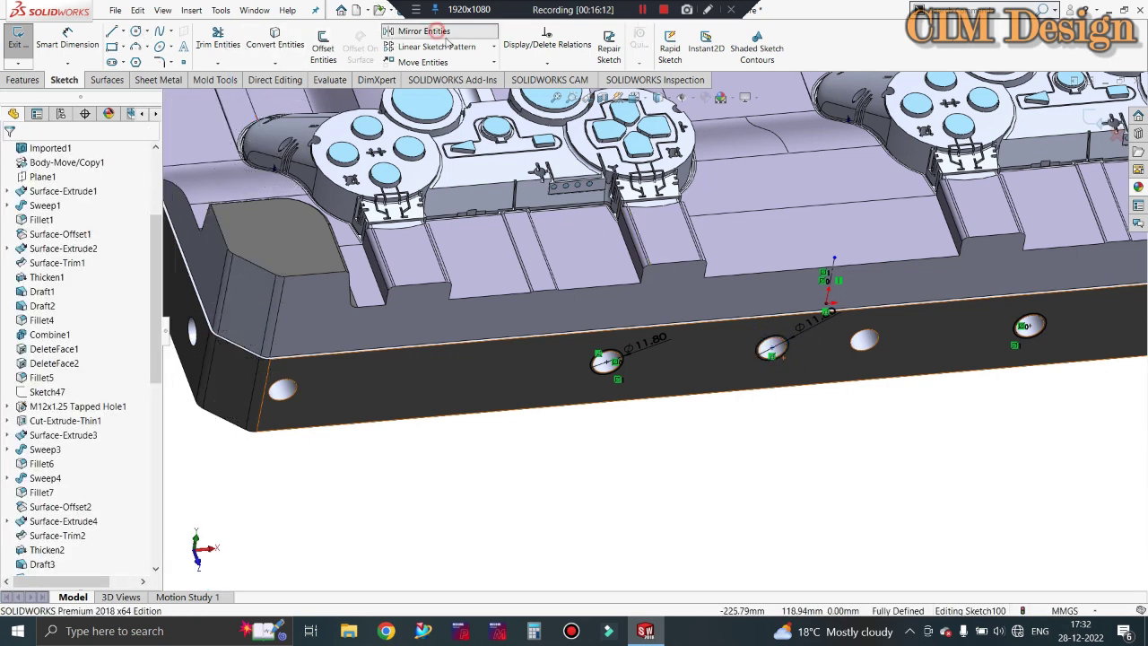
pyautogui.click(773, 345)
pyautogui.click(78, 330)
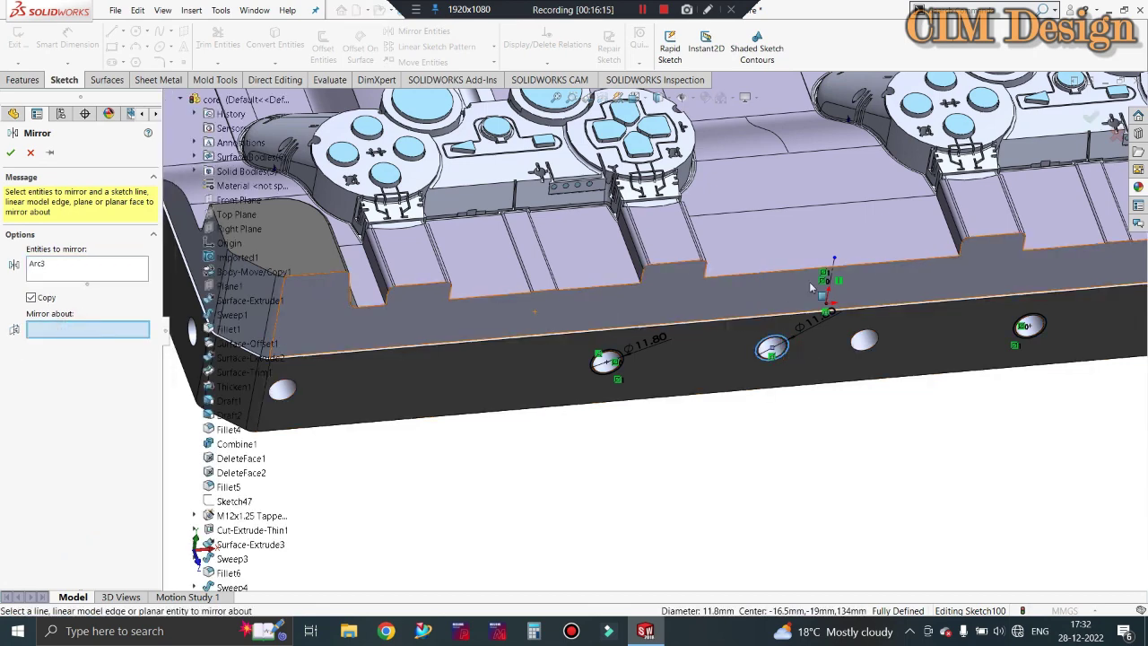
pyautogui.click(833, 269)
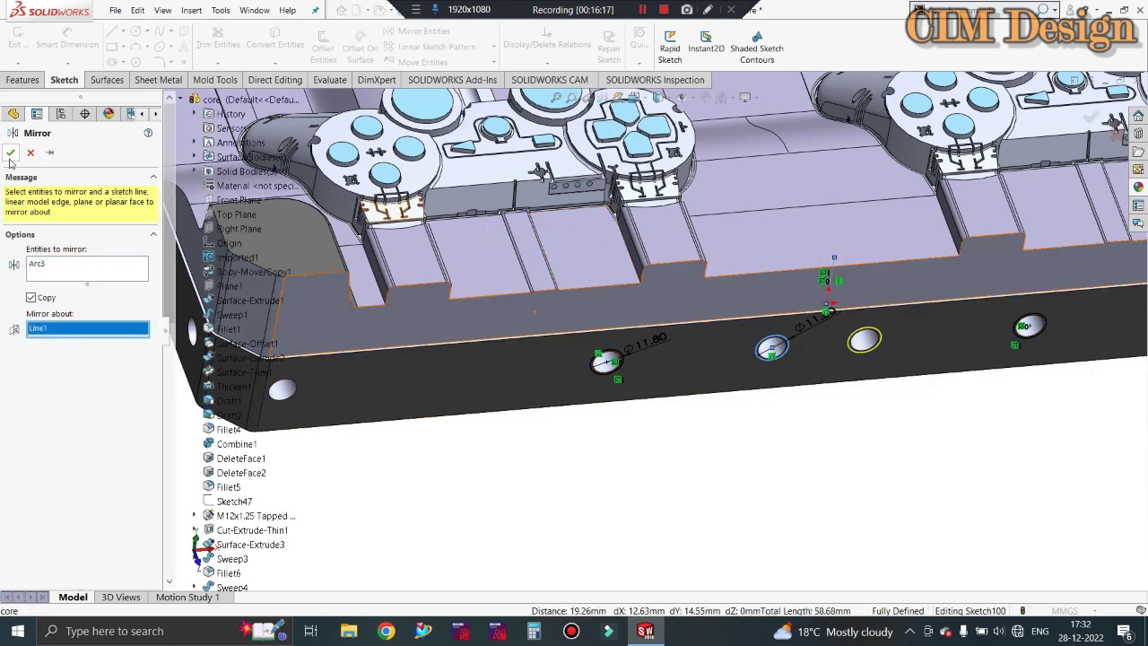
pyautogui.press('Return')
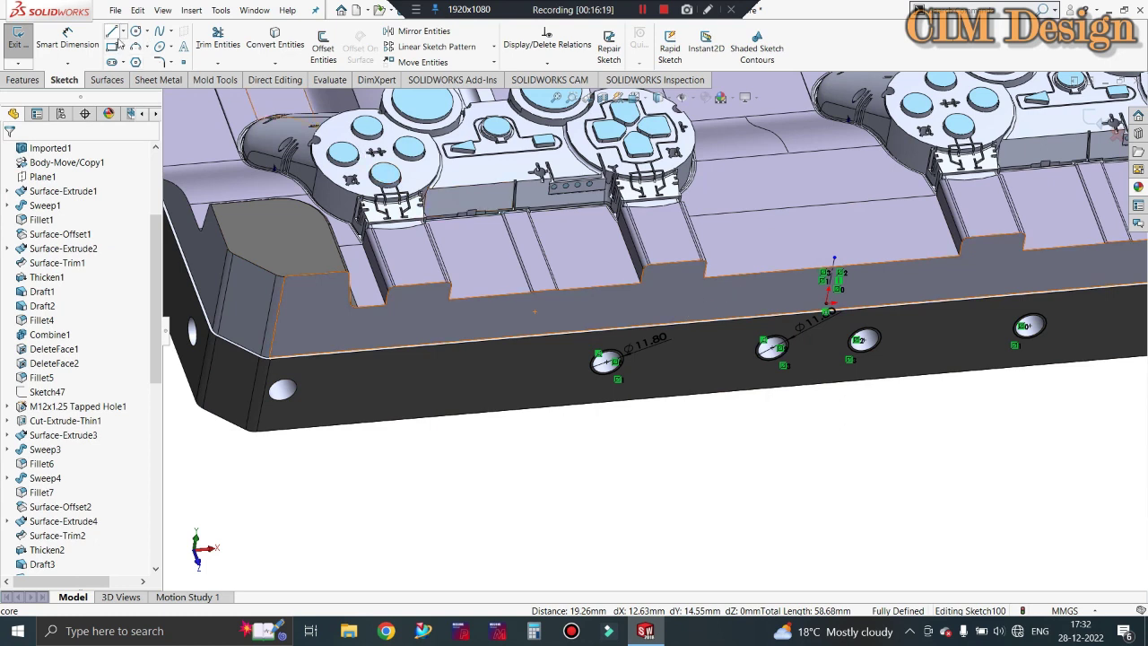
# - Draw 12 mm diameter circles centred on the leftmost and rightmost side holes
pyautogui.click(135, 33)
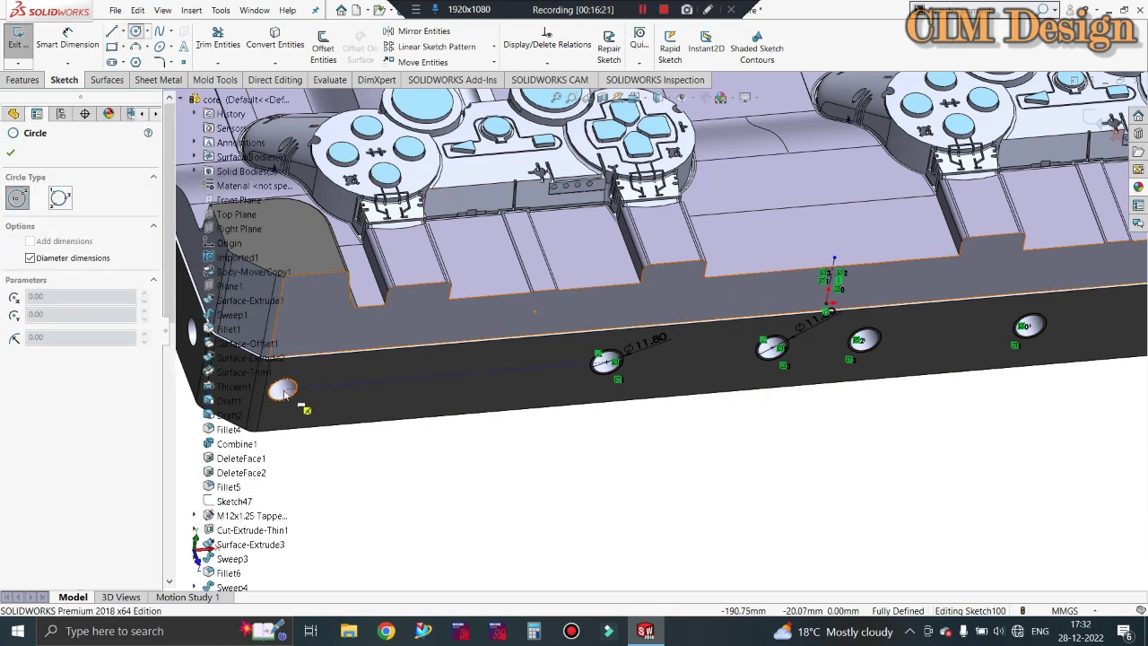
pyautogui.click(283, 390)
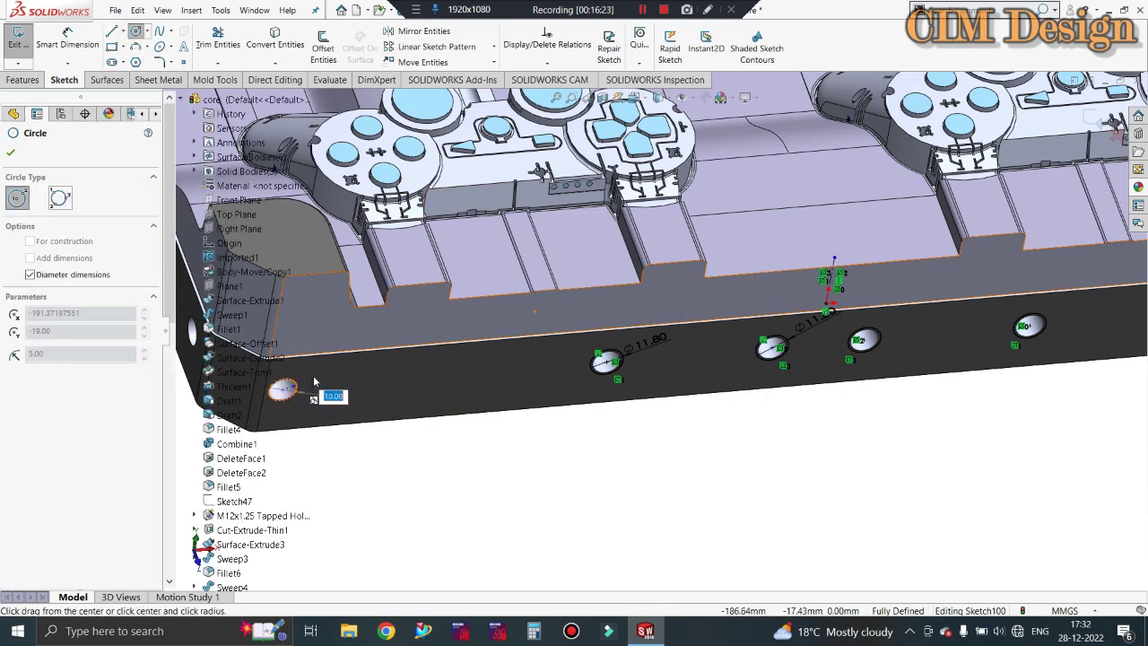
pyautogui.write('12')
pyautogui.press('Return')
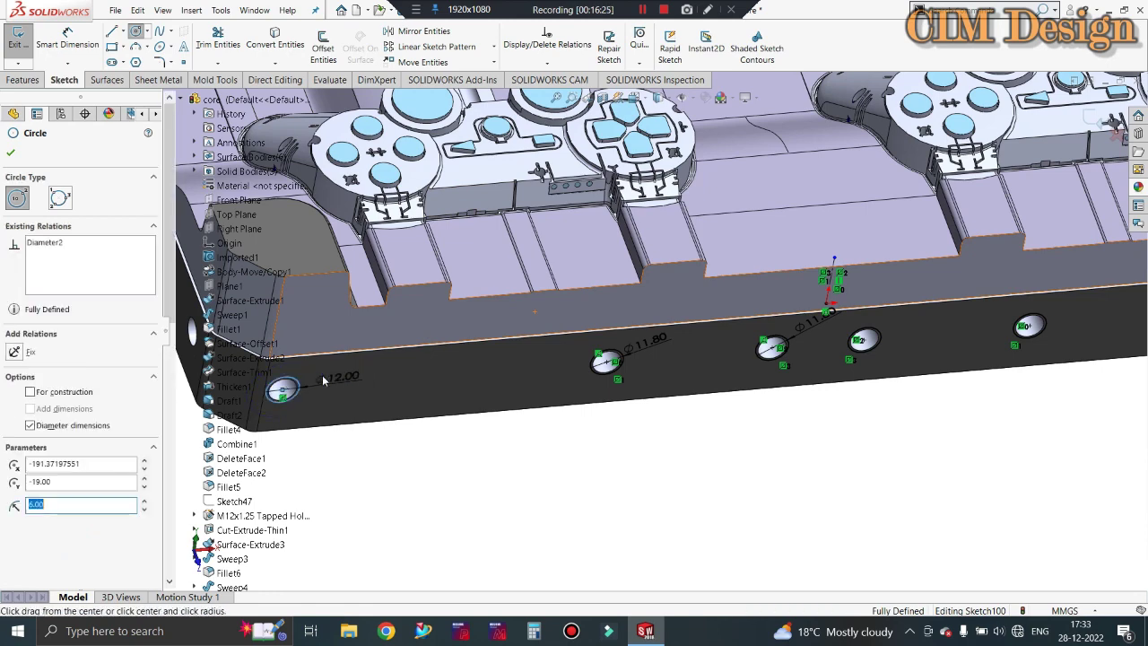
pyautogui.scroll(3, 673, 424)
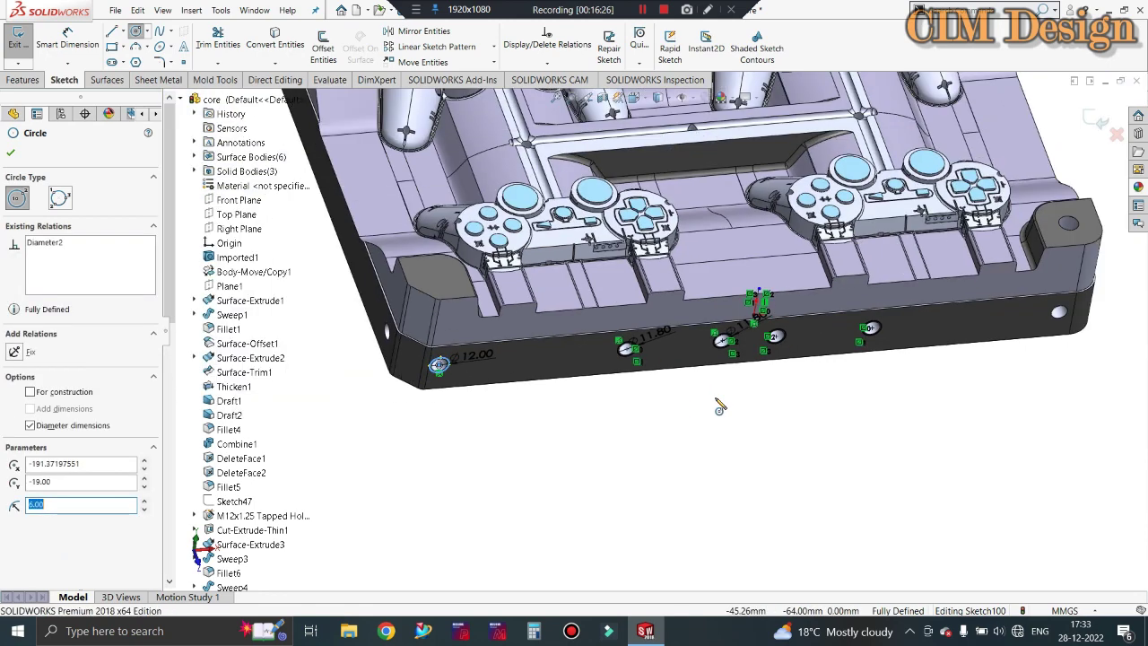
pyautogui.click(1059, 312)
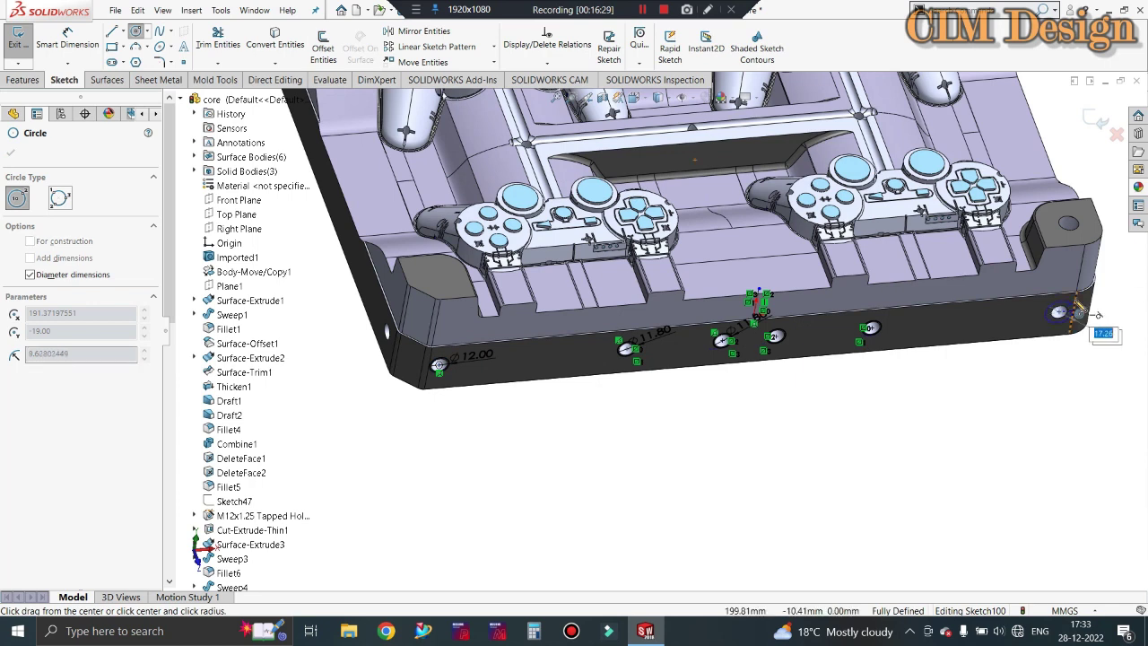
pyautogui.press('Return')
pyautogui.press('Escape')
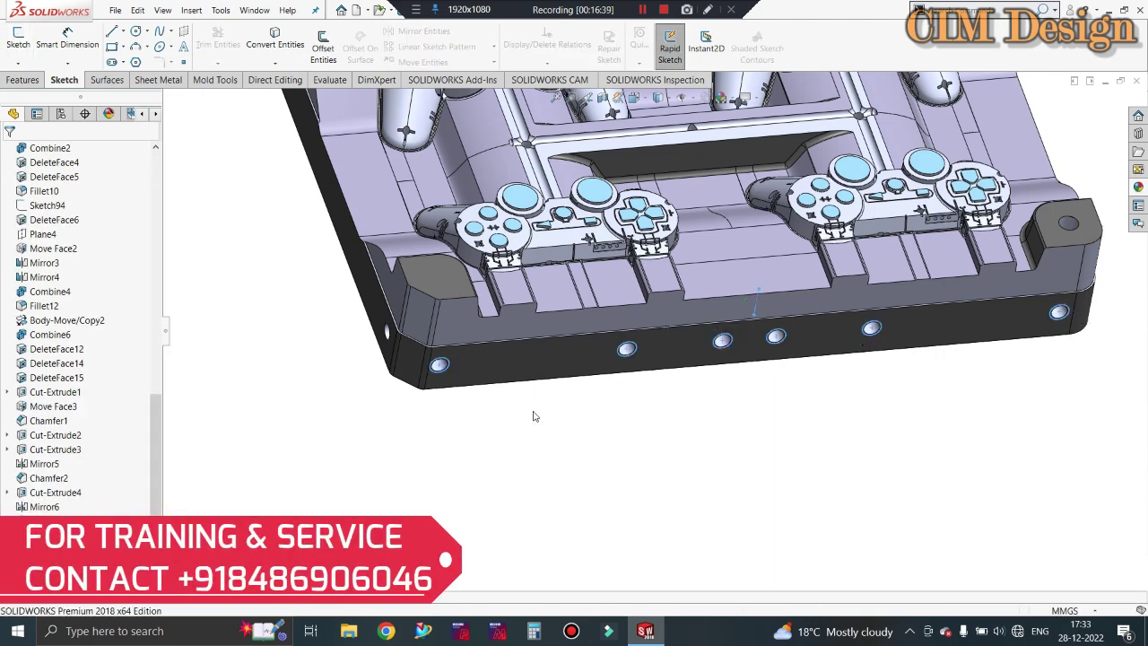
pyautogui.click(39, 80)
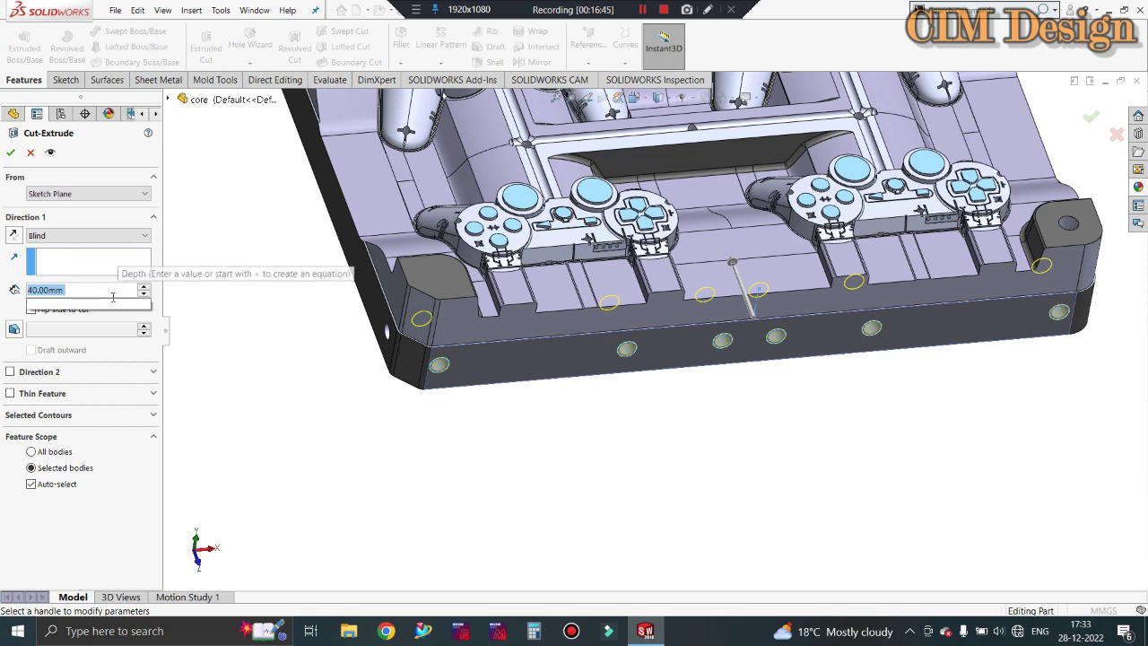
# - Cut the Sketch100 circles 12 mm deep into the side wall as Cut-Extrude6
pyautogui.write('12')
pyautogui.press('Return')
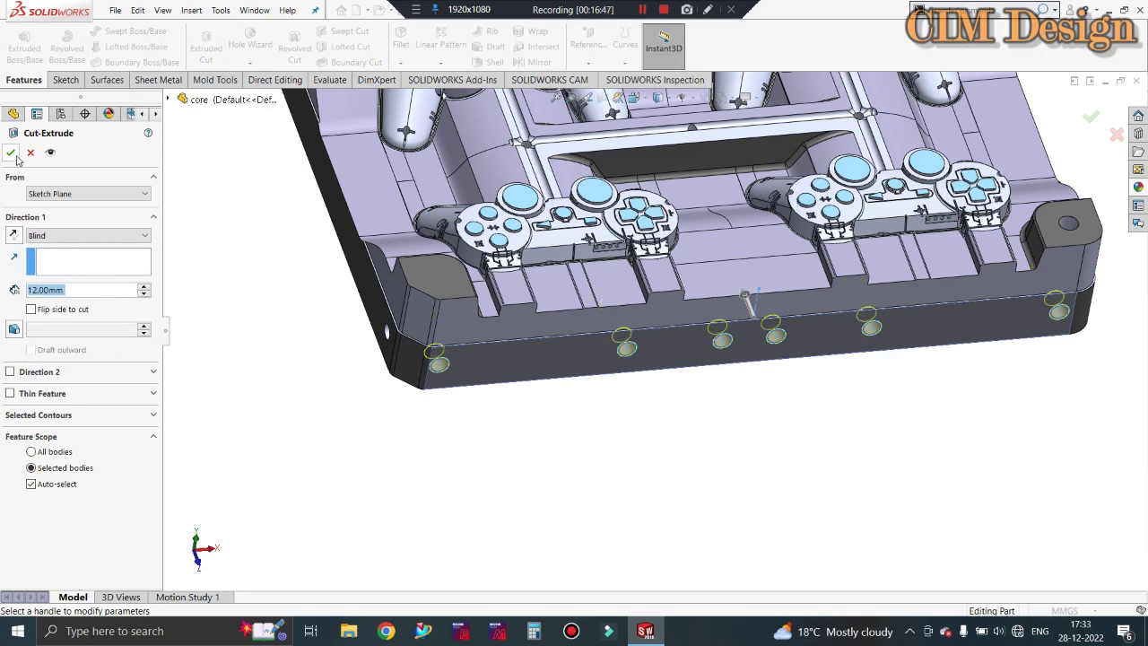
pyautogui.click(11, 153)
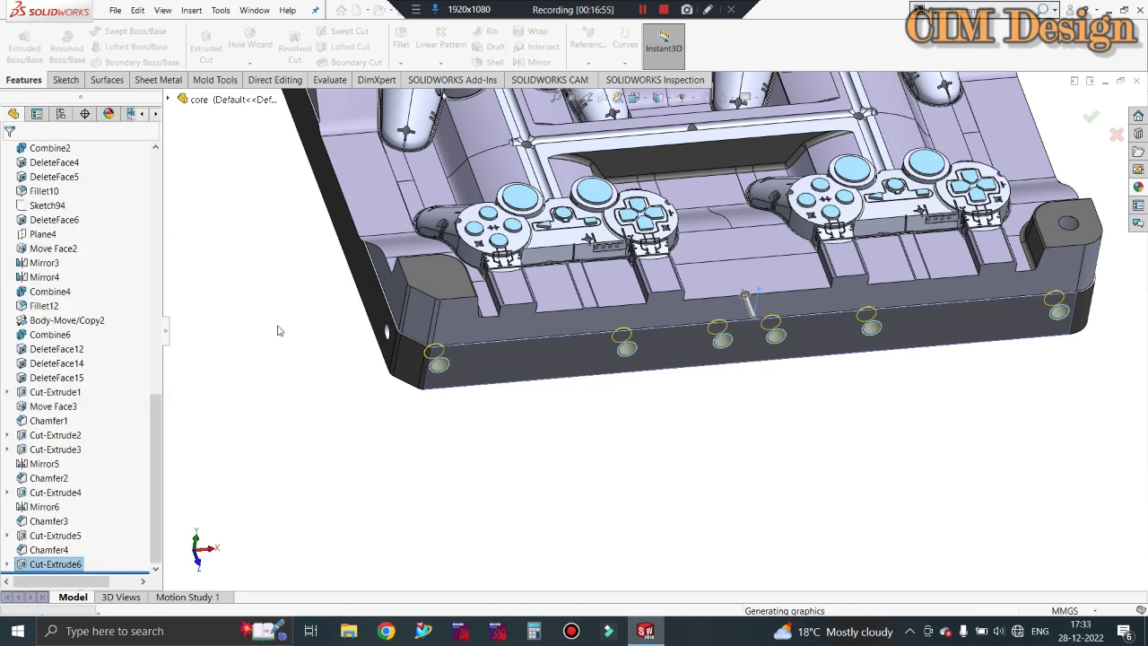
pyautogui.click(277, 328)
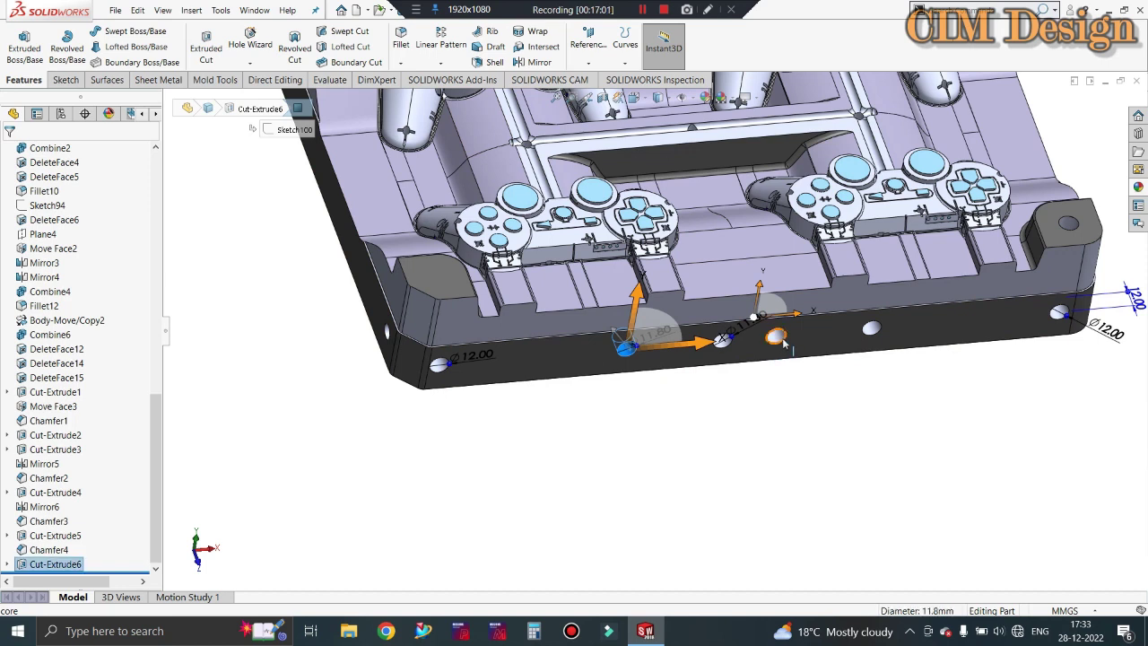
# - Colour the two outer new side holes dark green
pyautogui.click(870, 330)
pyautogui.keyDown('ctrl'); pyautogui.click(871, 330); pyautogui.keyUp('ctrl')
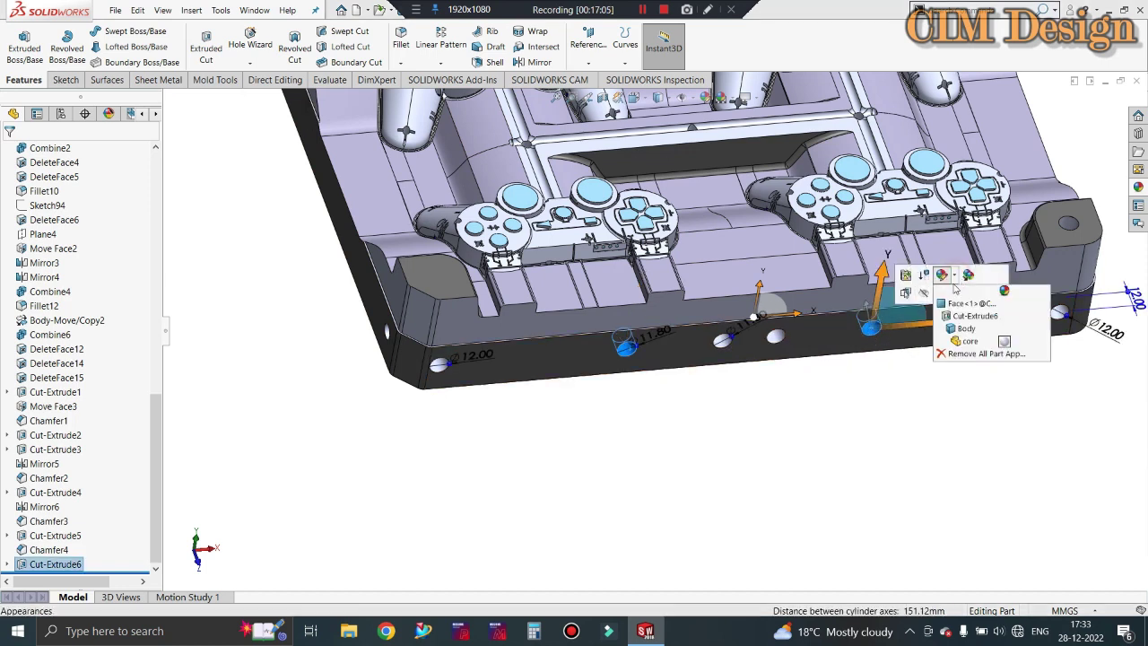
pyautogui.click(703, 257)
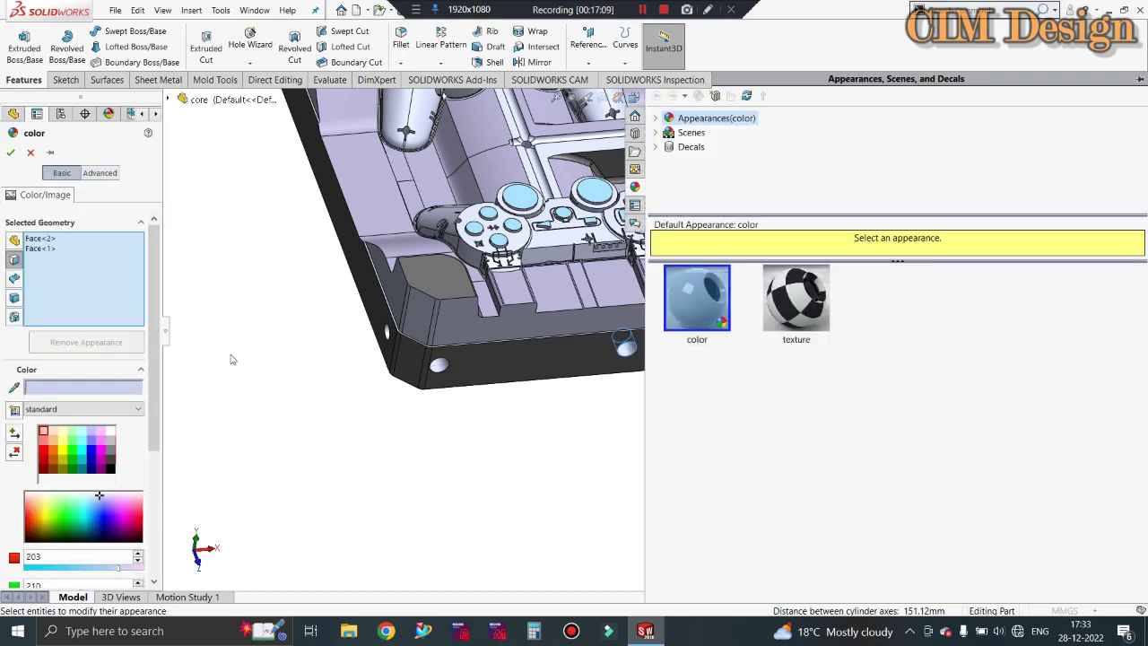
pyautogui.click(73, 458)
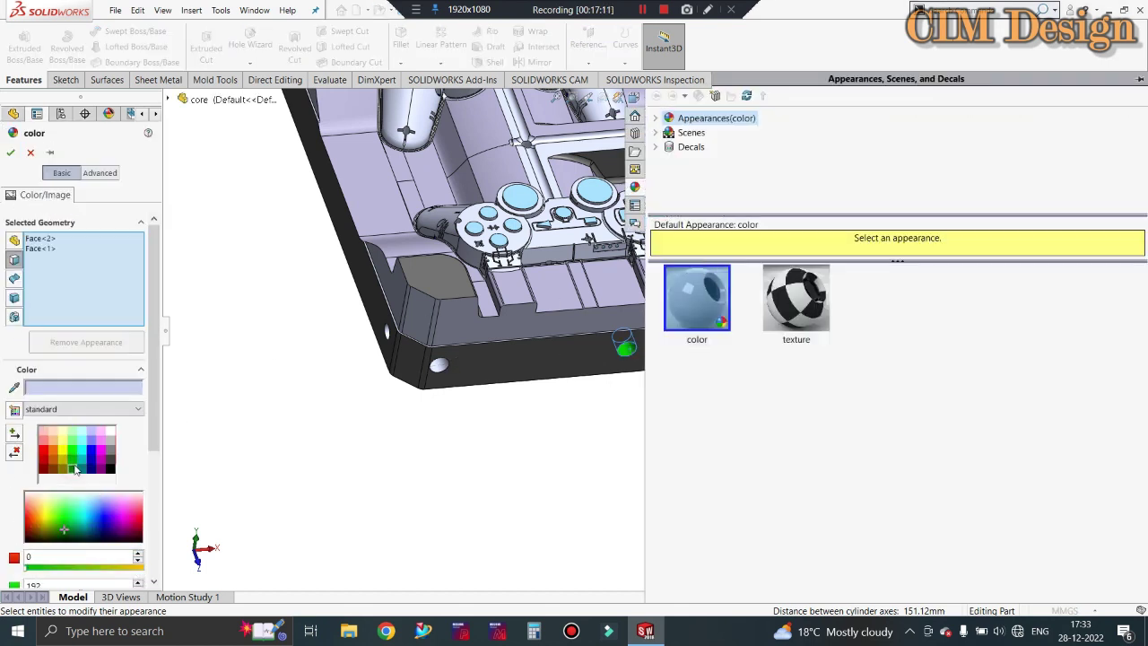
pyautogui.click(75, 467)
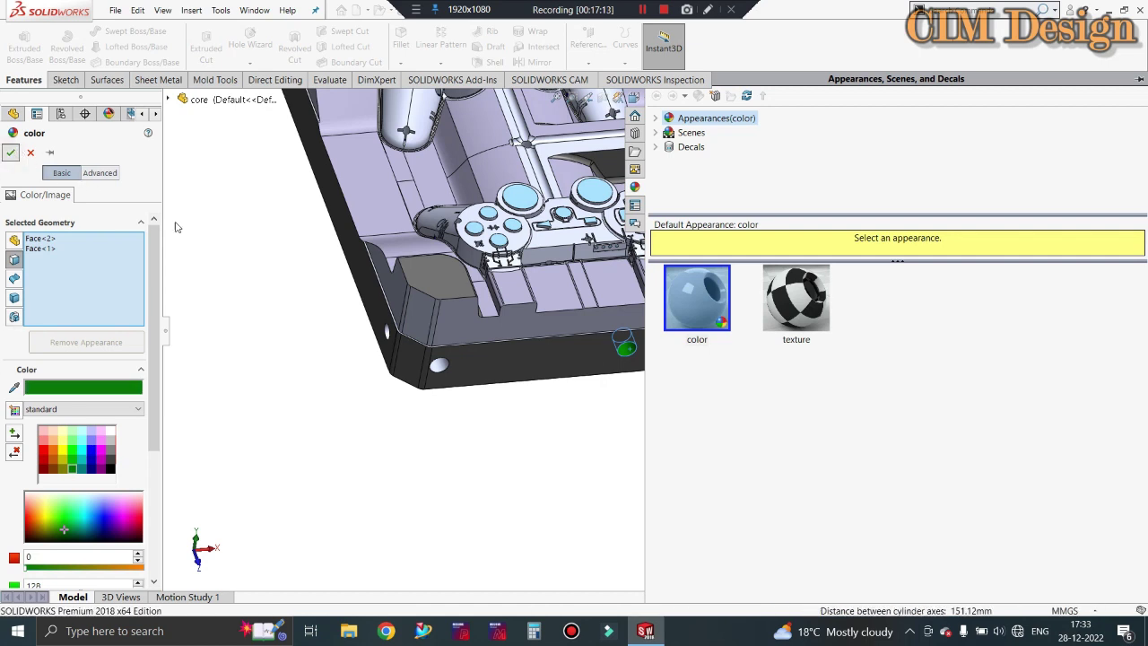
pyautogui.click(10, 152)
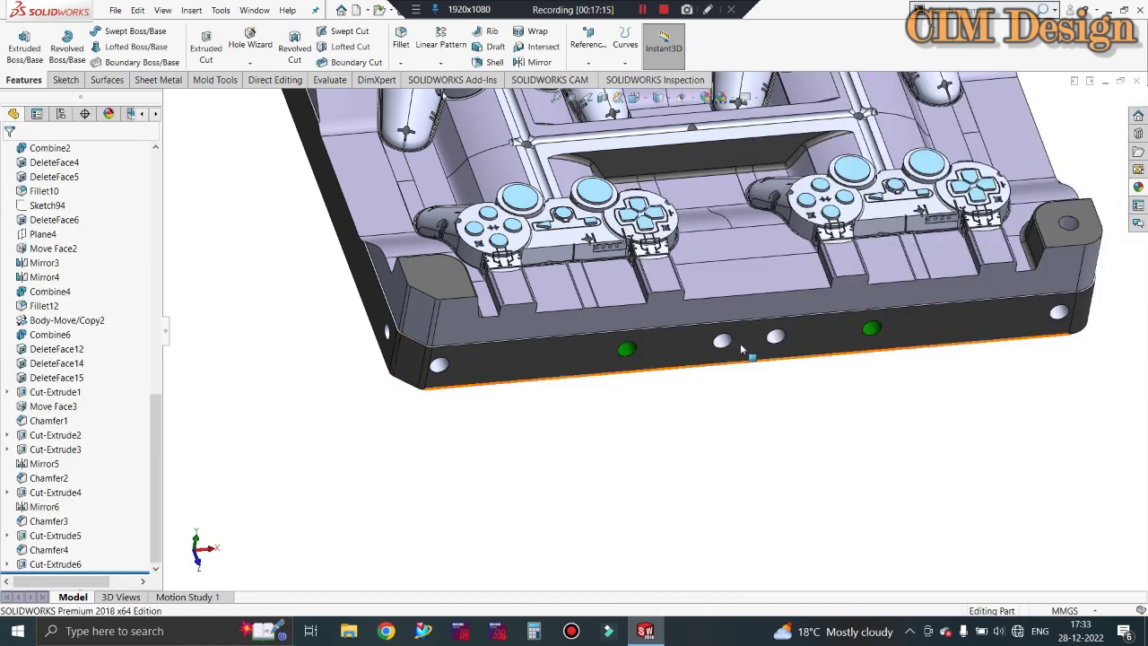
# - Colour the two middle side holes red
pyautogui.click(722, 340)
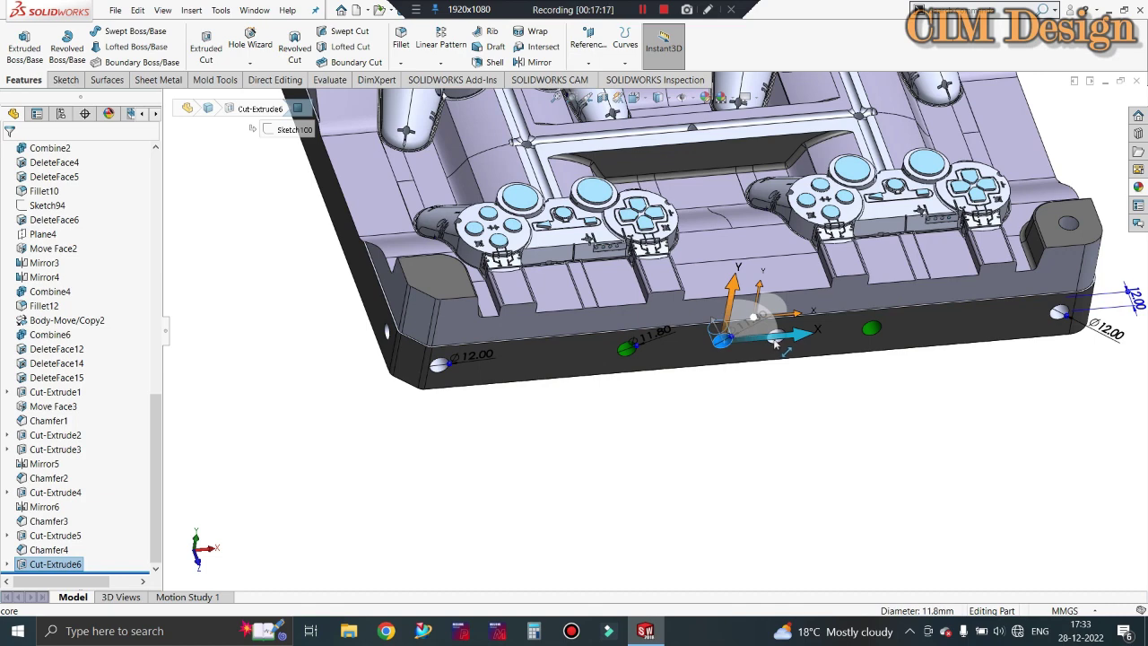
pyautogui.scroll(-2, 775, 343)
pyautogui.scroll(-3, 771, 337)
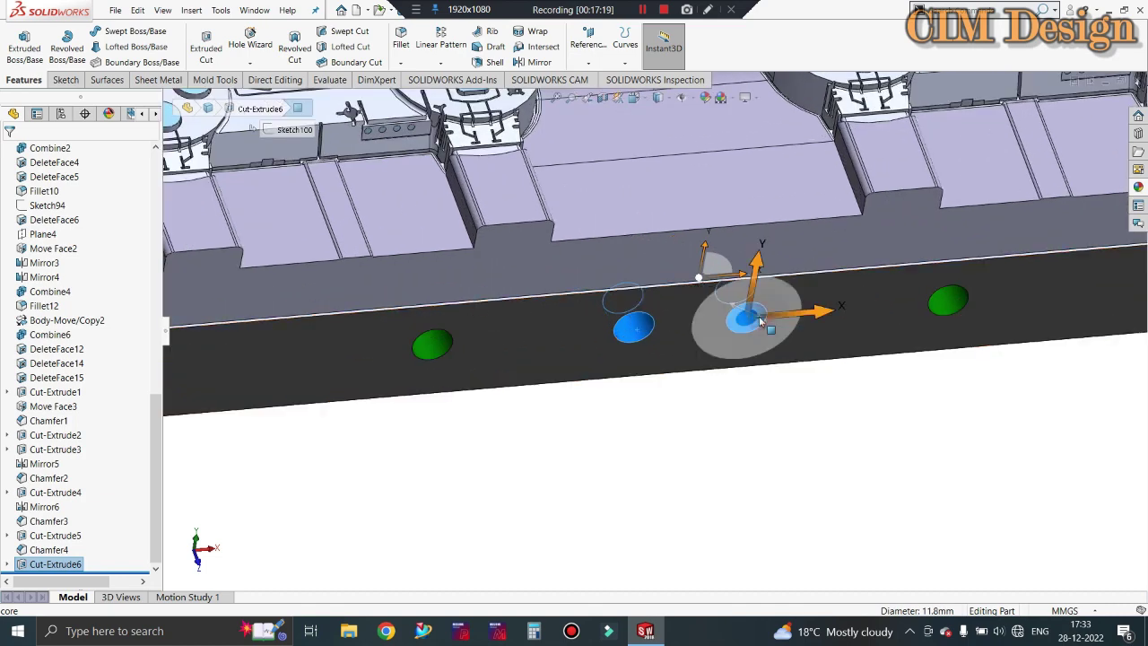
pyautogui.keyDown('ctrl'); pyautogui.click(760, 323); pyautogui.keyUp('ctrl')
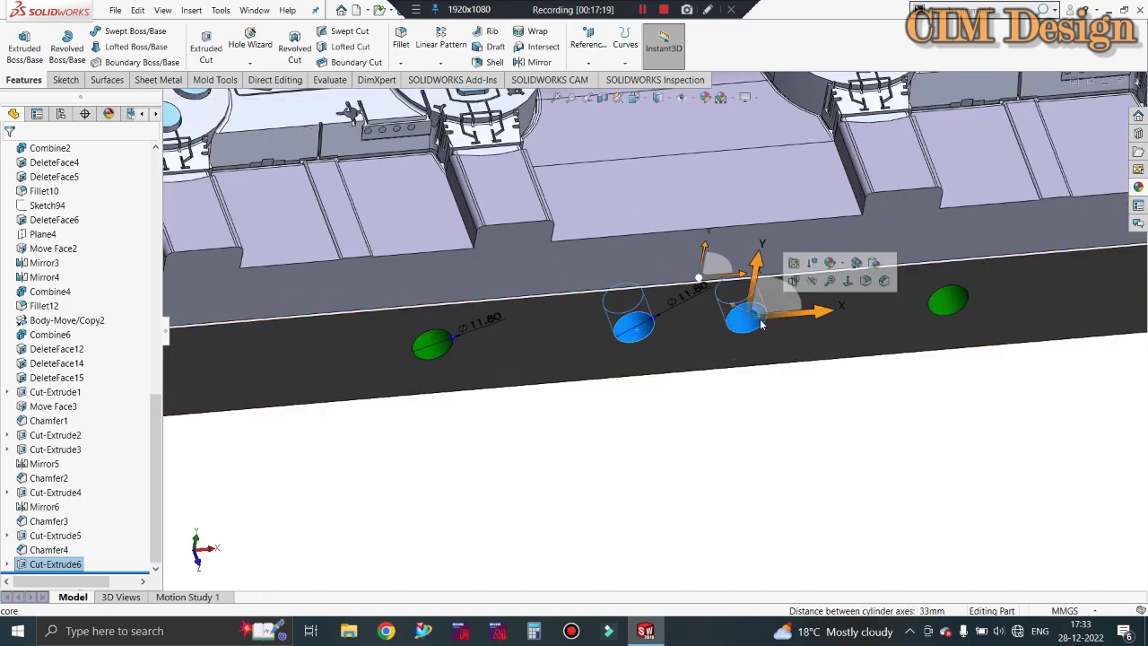
pyautogui.click(846, 263)
pyautogui.click(843, 294)
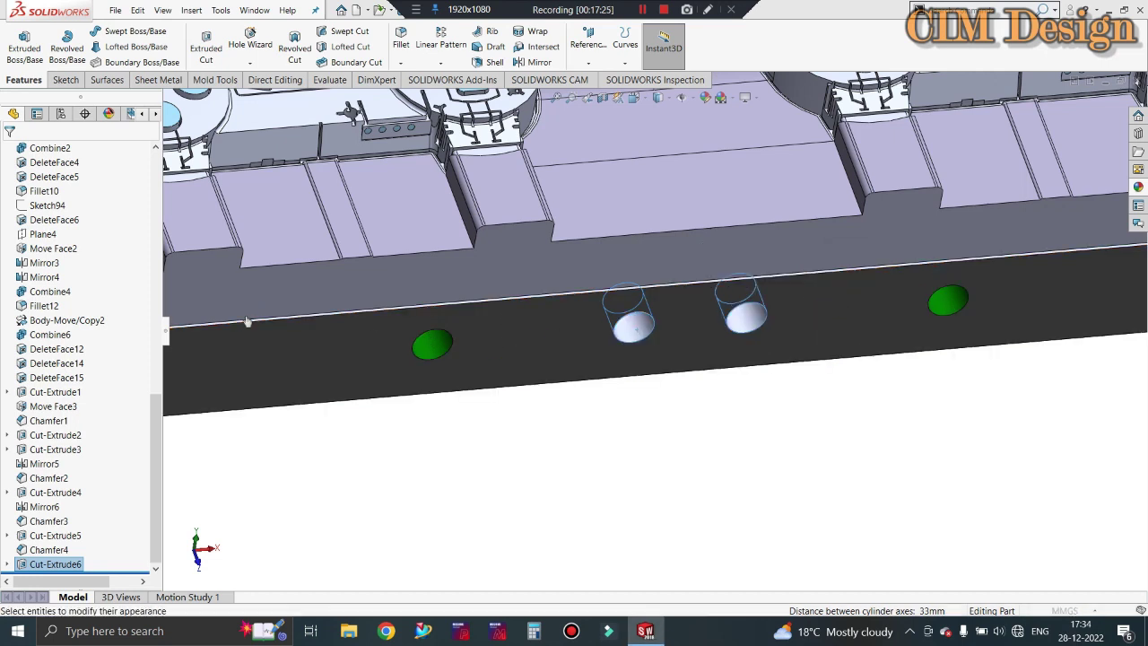
pyautogui.click(41, 451)
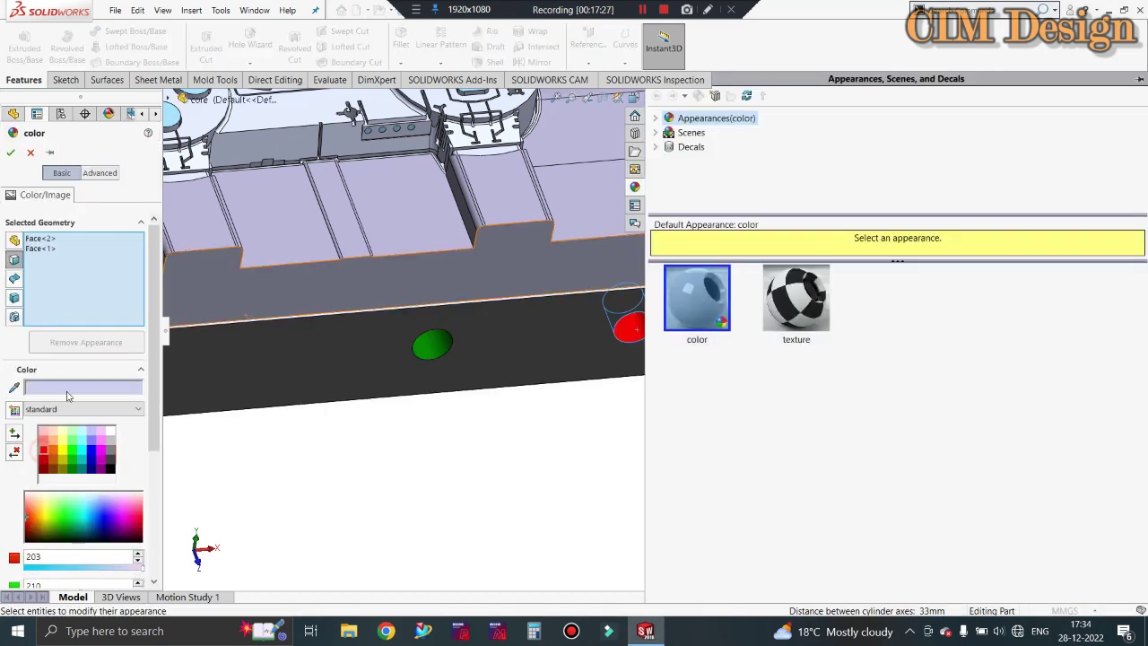
pyautogui.press('Return')
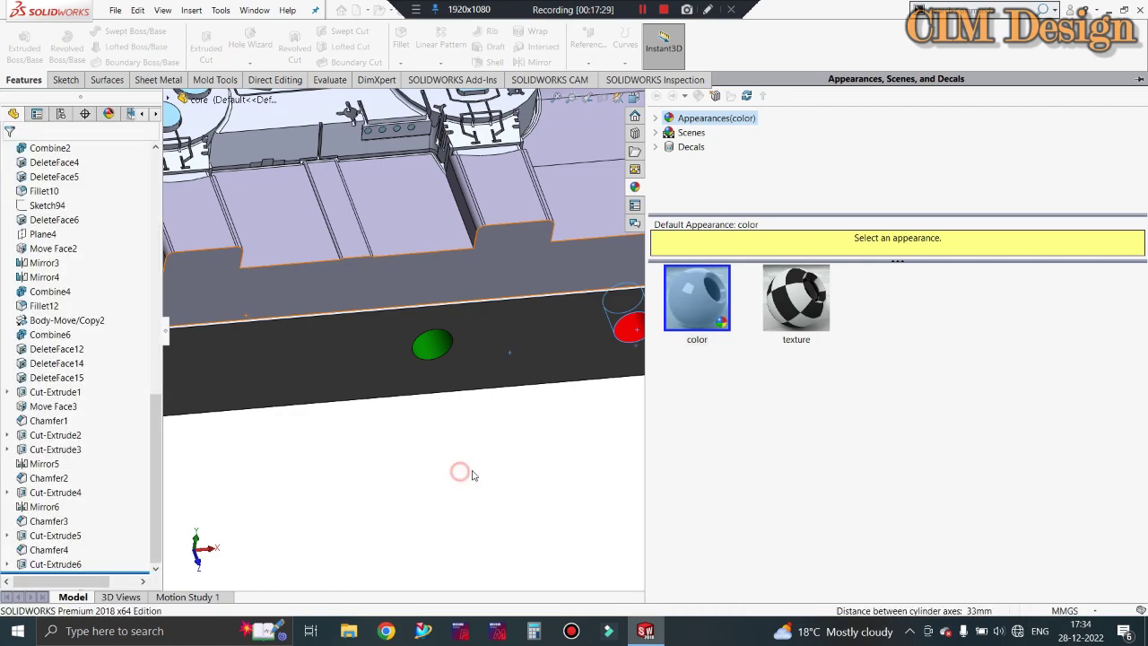
pyautogui.moveTo(768, 457)
pyautogui.mouseDown(button='middle')
pyautogui.moveTo(671, 382)
pyautogui.moveTo(708, 310)
pyautogui.moveTo(550, 303)
pyautogui.mouseUp(button='middle')
# - Start an extruded cut on the side face with two 12 mm circles over the existing holes
pyautogui.scroll(-2, 399, 239)
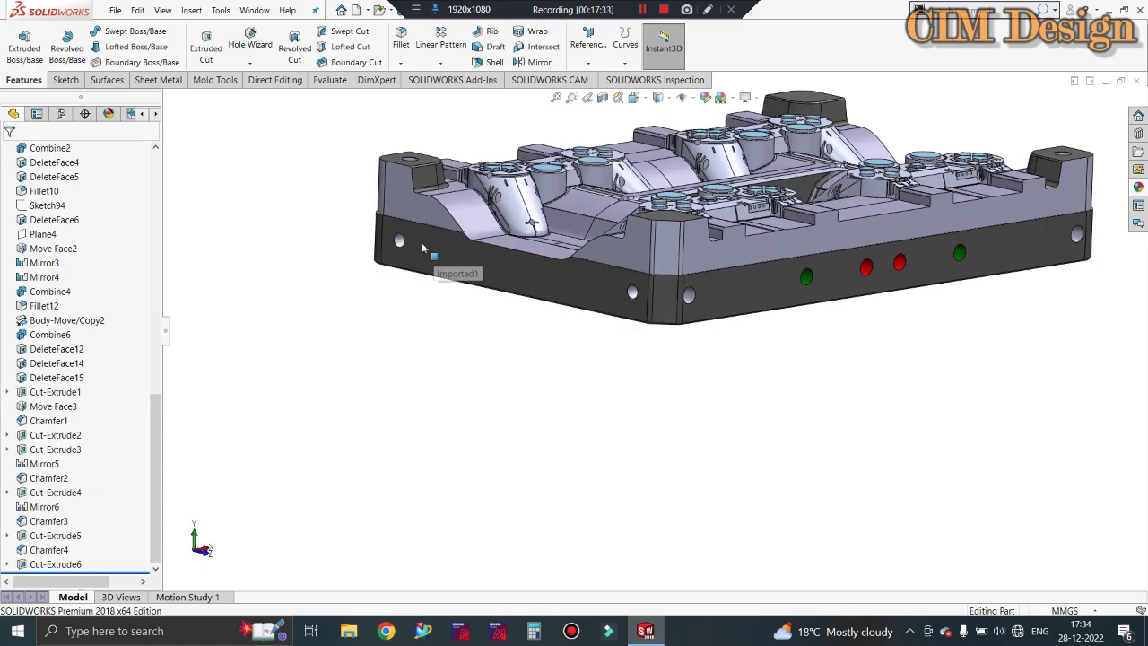
pyautogui.scroll(-3, 418, 249)
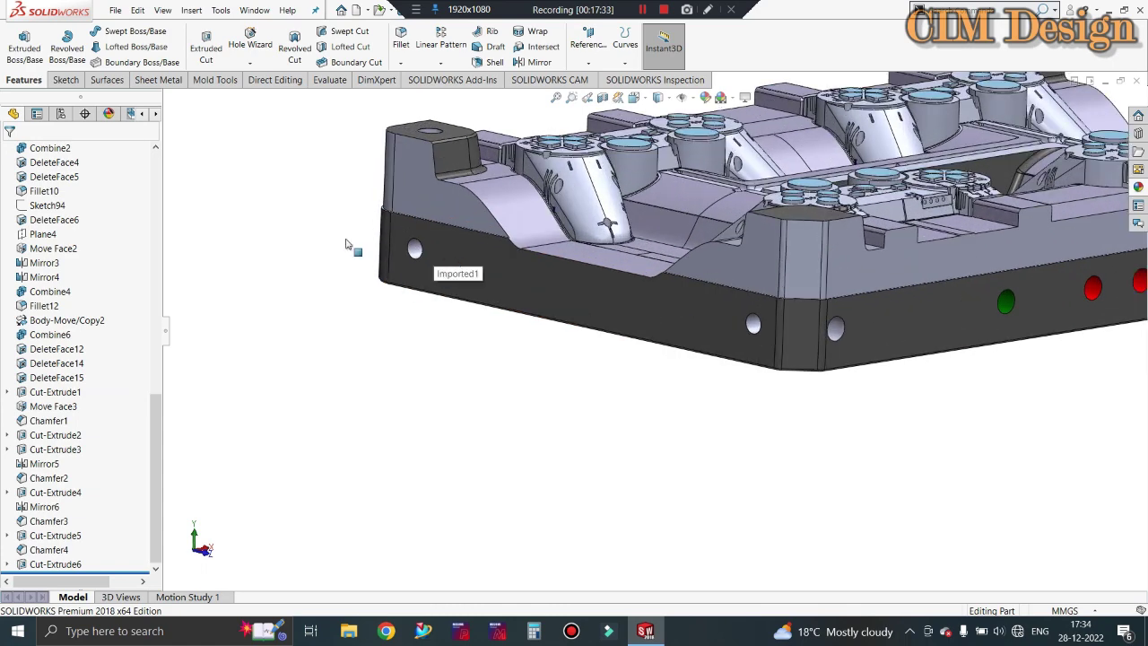
pyautogui.click(205, 45)
pyautogui.click(513, 285)
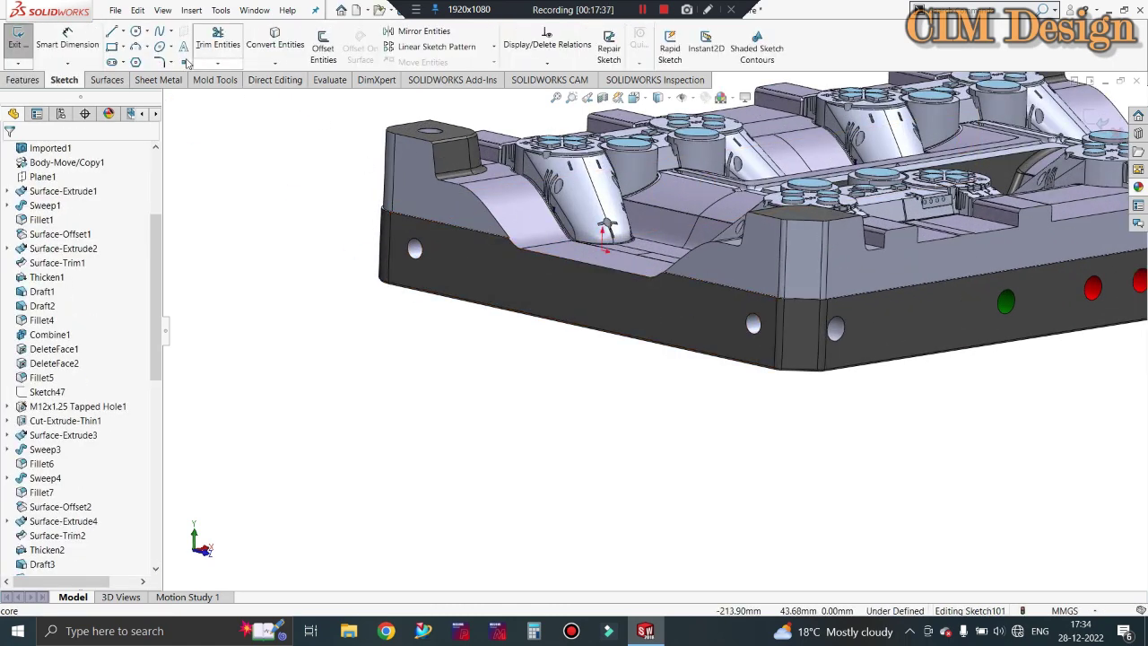
pyautogui.click(135, 30)
pyautogui.scroll(-2, 418, 257)
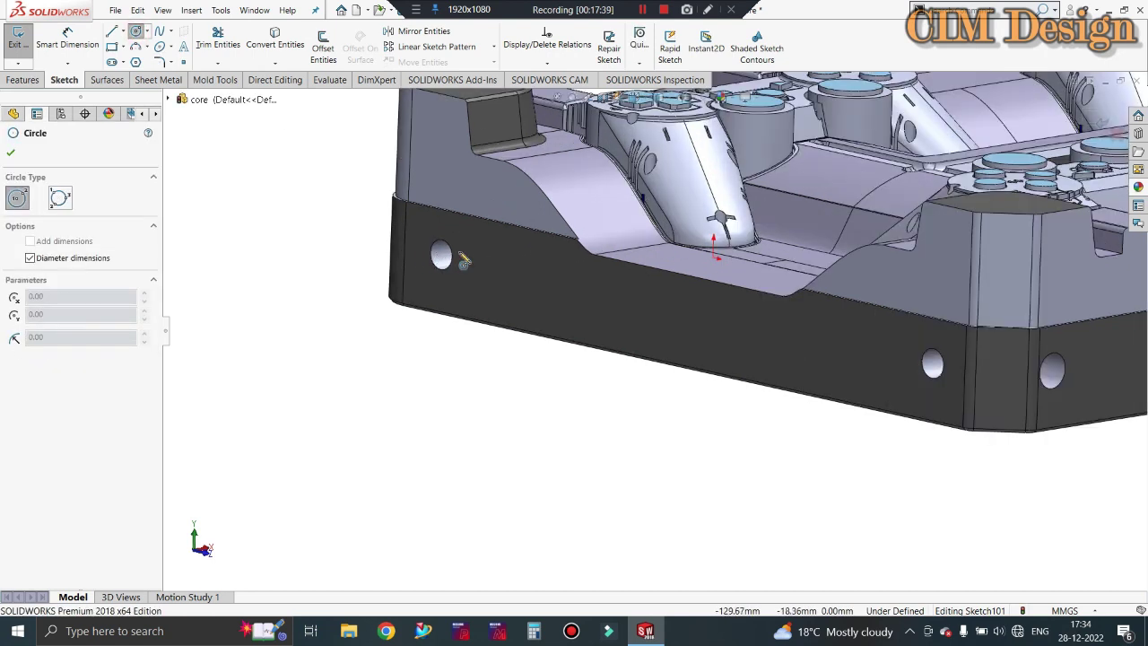
pyautogui.click(442, 255)
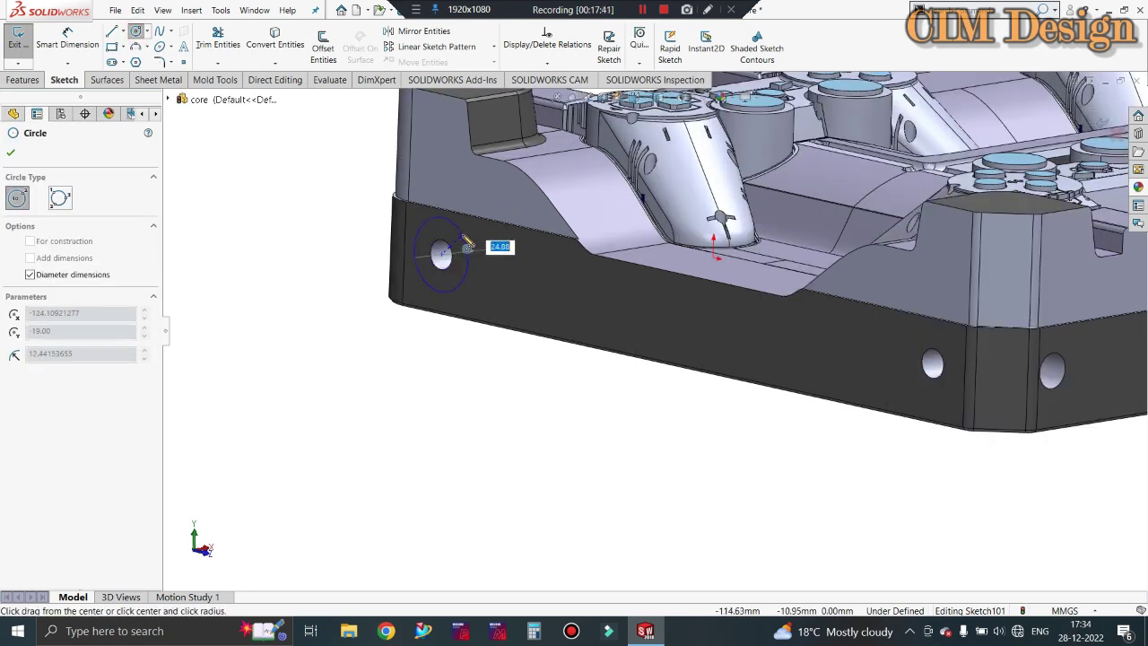
pyautogui.press('Return')
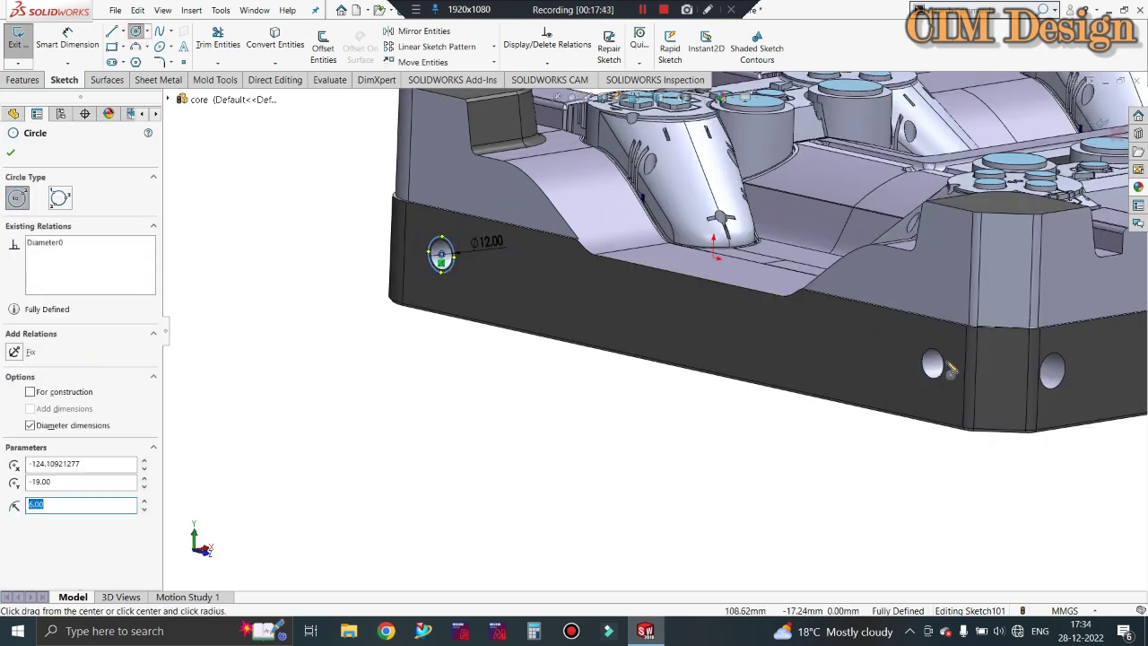
pyautogui.click(933, 363)
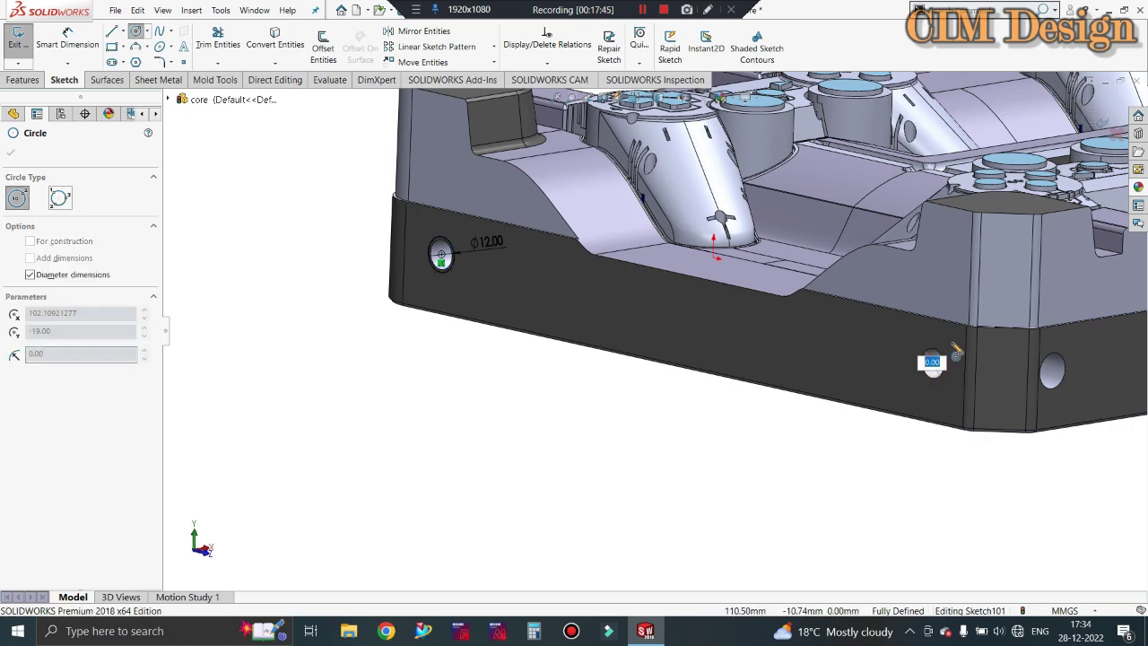
pyautogui.press('Return')
pyautogui.press('Escape')
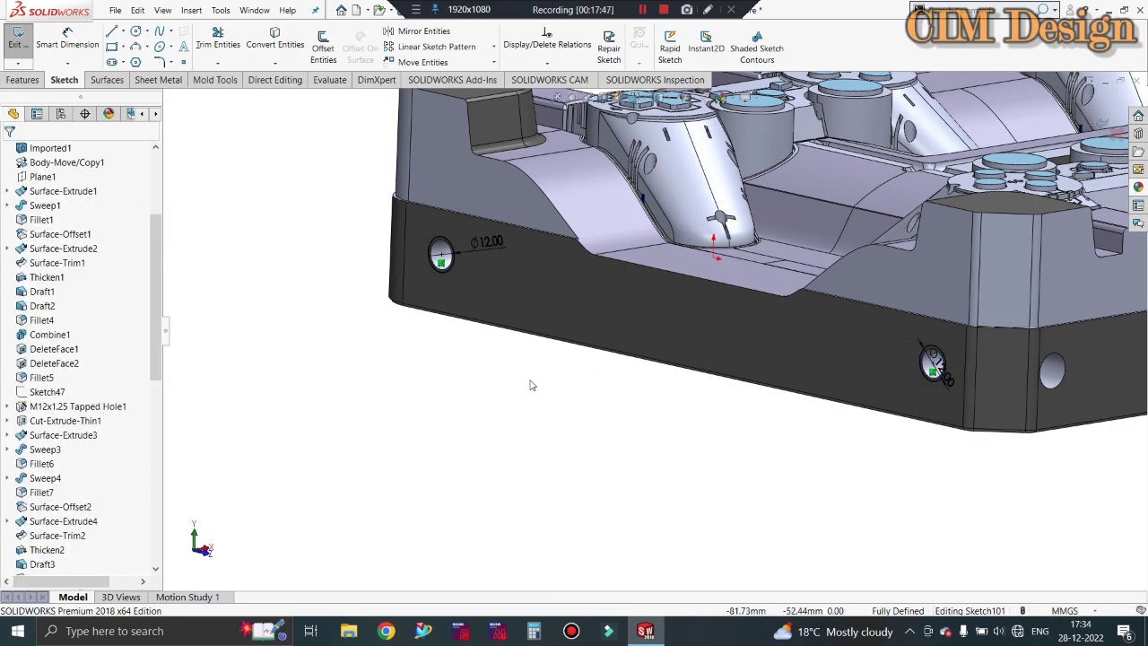
pyautogui.moveTo(530, 384)
pyautogui.mouseDown(button='middle')
pyautogui.moveTo(633, 397)
pyautogui.moveTo(655, 415)
pyautogui.moveTo(822, 410)
pyautogui.moveTo(165, 168)
pyautogui.mouseUp(button='middle')
# - Finish the sketch and check the 12 mm blind cut preview from oblique views
pyautogui.click(18, 41)
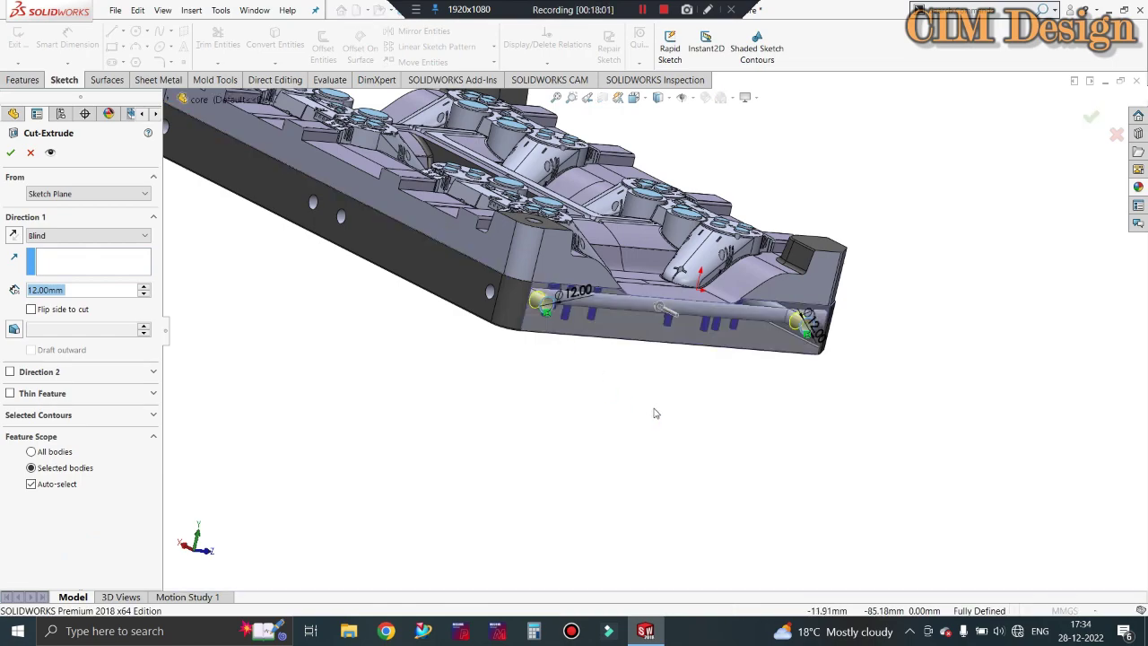
pyautogui.moveTo(653, 409)
pyautogui.mouseDown(button='middle')
pyautogui.moveTo(619, 418)
pyautogui.moveTo(594, 472)
pyautogui.moveTo(621, 453)
pyautogui.moveTo(653, 469)
pyautogui.moveTo(503, 463)
pyautogui.mouseUp(button='middle')
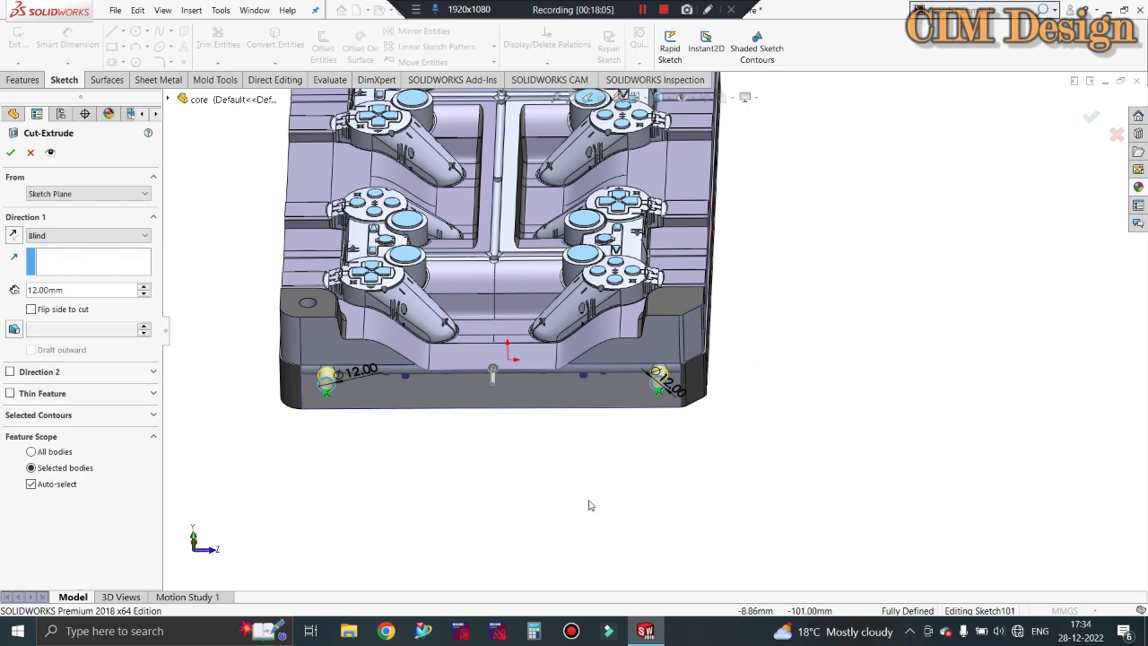
pyautogui.moveTo(717, 494); pyautogui.dragTo(259, 358, button='middle')
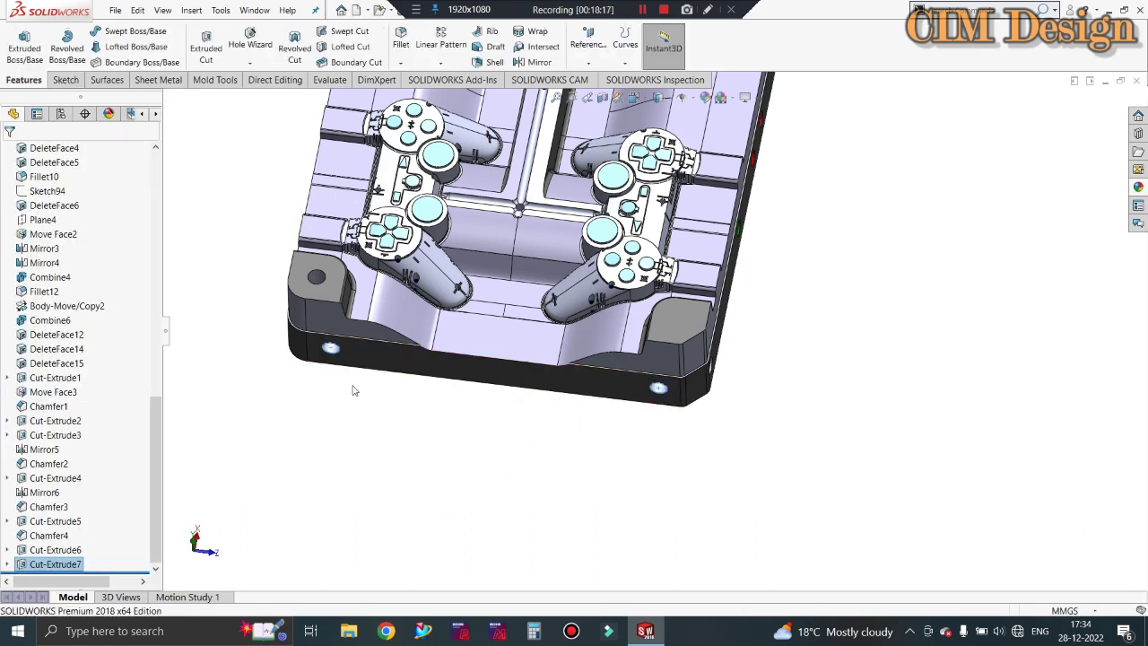
# - Mirror Cut-Extrude7 about the Right Plane and view the whole plate
pyautogui.click(539, 62)
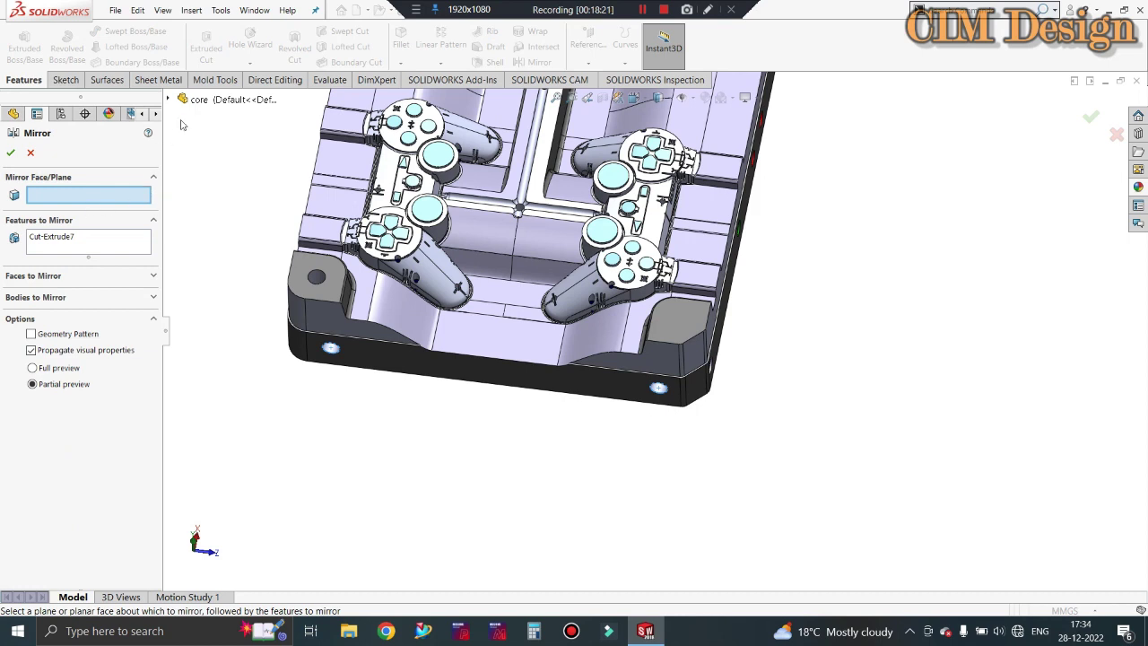
pyautogui.click(169, 99)
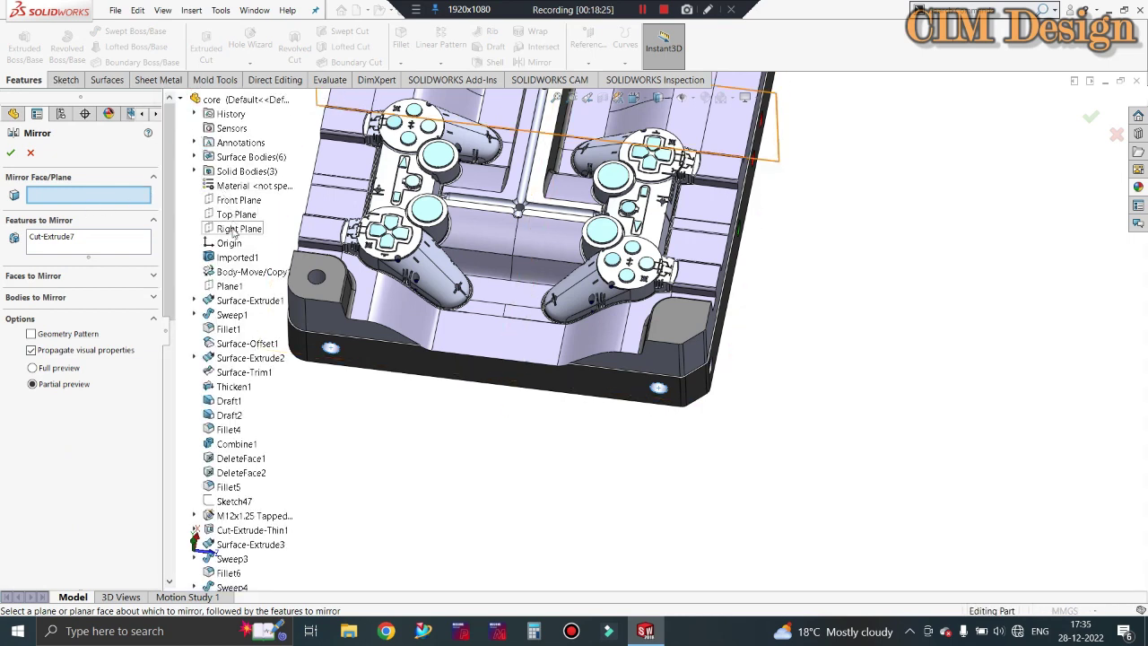
pyautogui.click(236, 229)
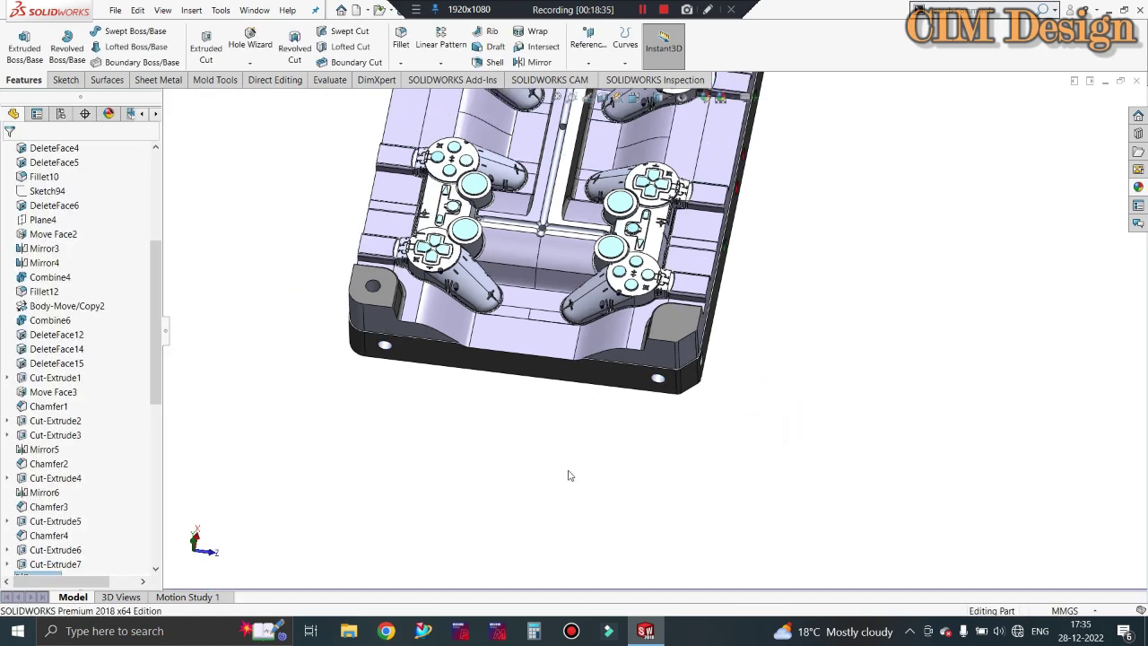
pyautogui.moveTo(568, 476)
pyautogui.mouseDown(button='middle')
pyautogui.moveTo(595, 385)
pyautogui.moveTo(676, 400)
pyautogui.moveTo(666, 461)
pyautogui.moveTo(789, 377)
pyautogui.moveTo(313, 239)
pyautogui.mouseUp(button='middle')
pyautogui.scroll(-2, 312, 240)
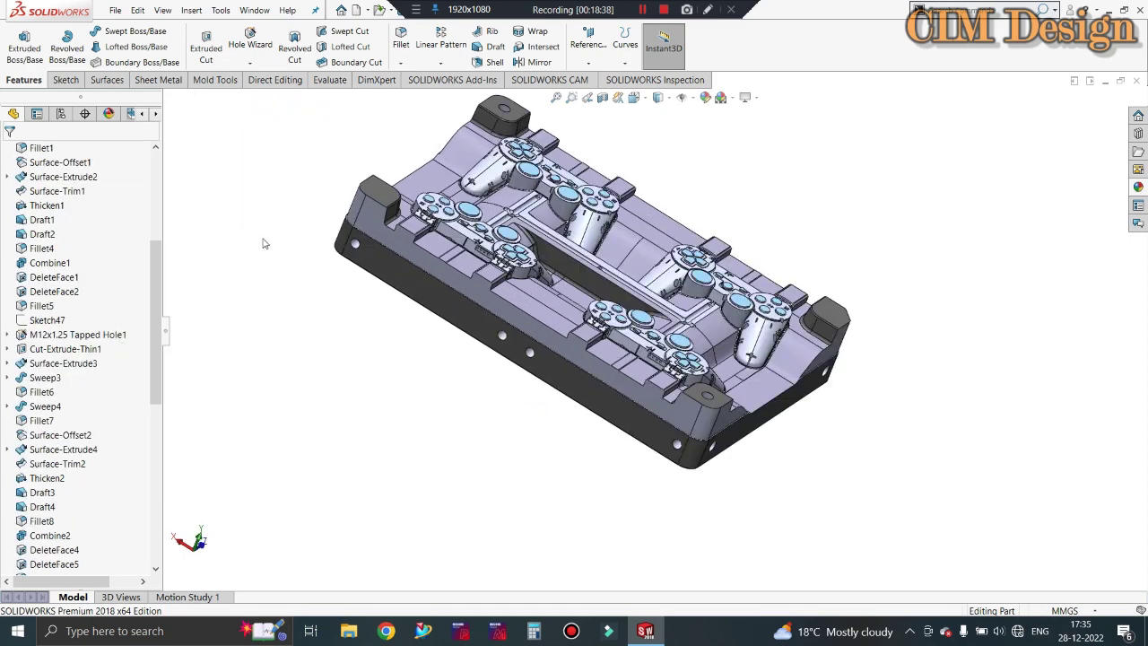
# - Start an extruded cut on the plate's side face and sketch two 12 mm circles on the side holes
pyautogui.click(205, 49)
pyautogui.click(243, 263)
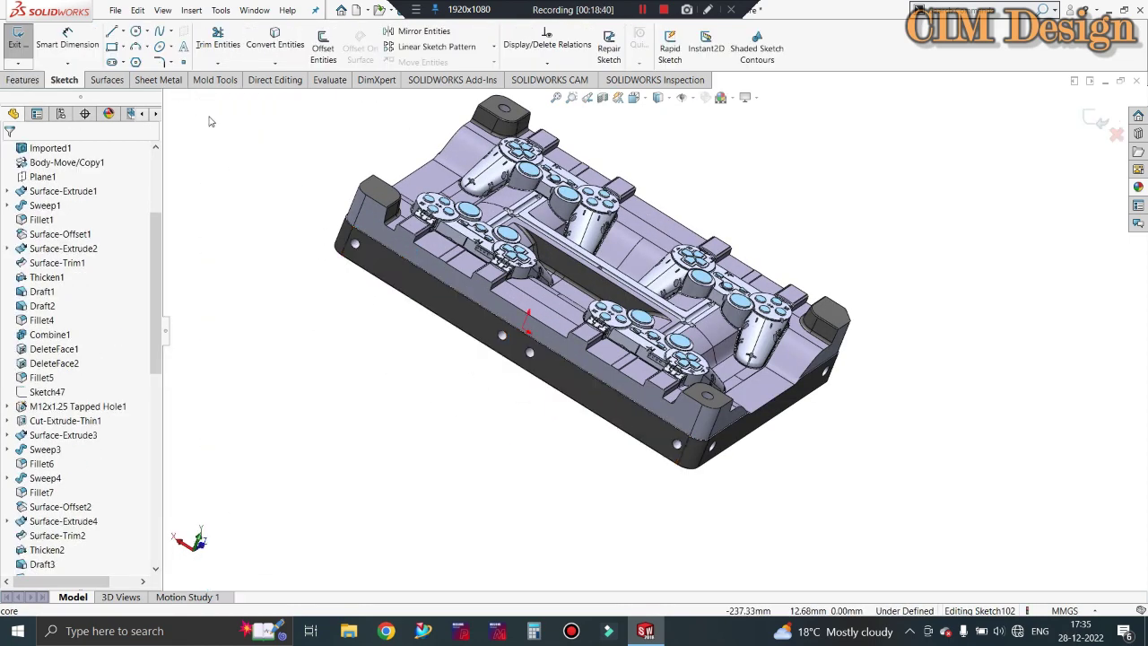
pyautogui.click(136, 31)
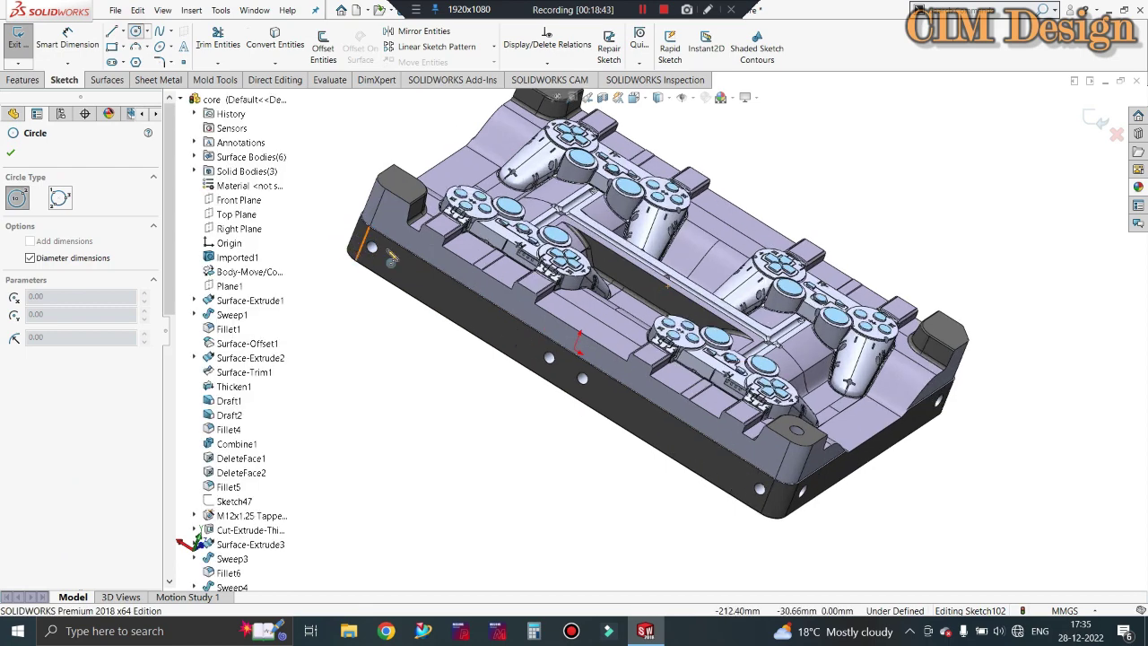
pyautogui.scroll(-3, 391, 257)
pyautogui.scroll(-2, 628, 325)
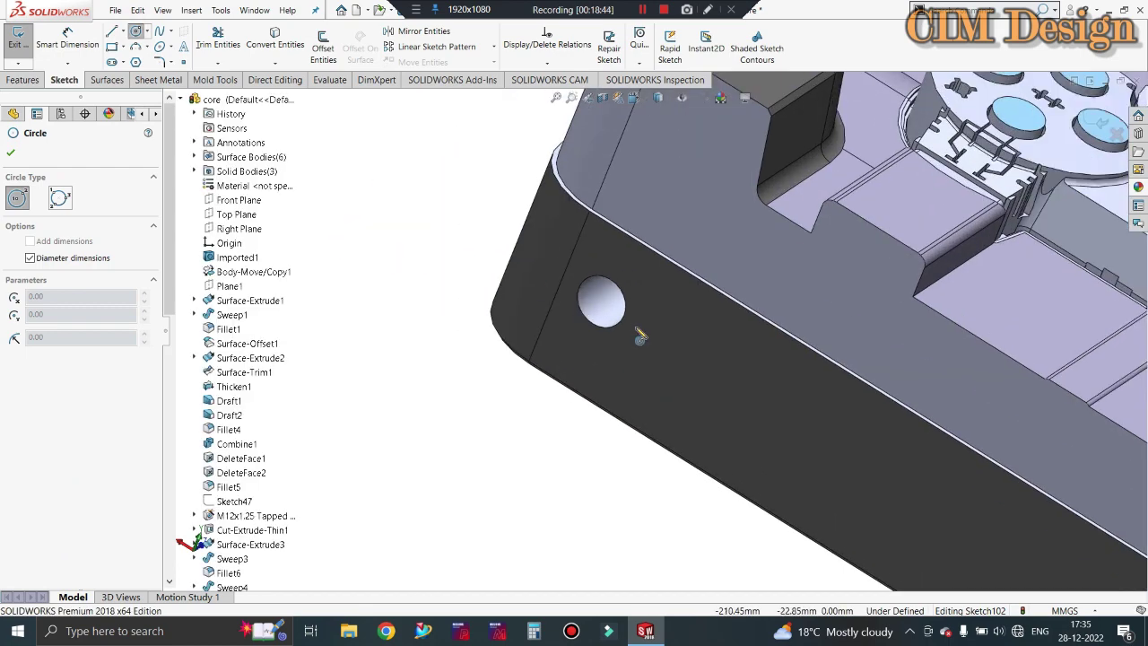
pyautogui.click(600, 303)
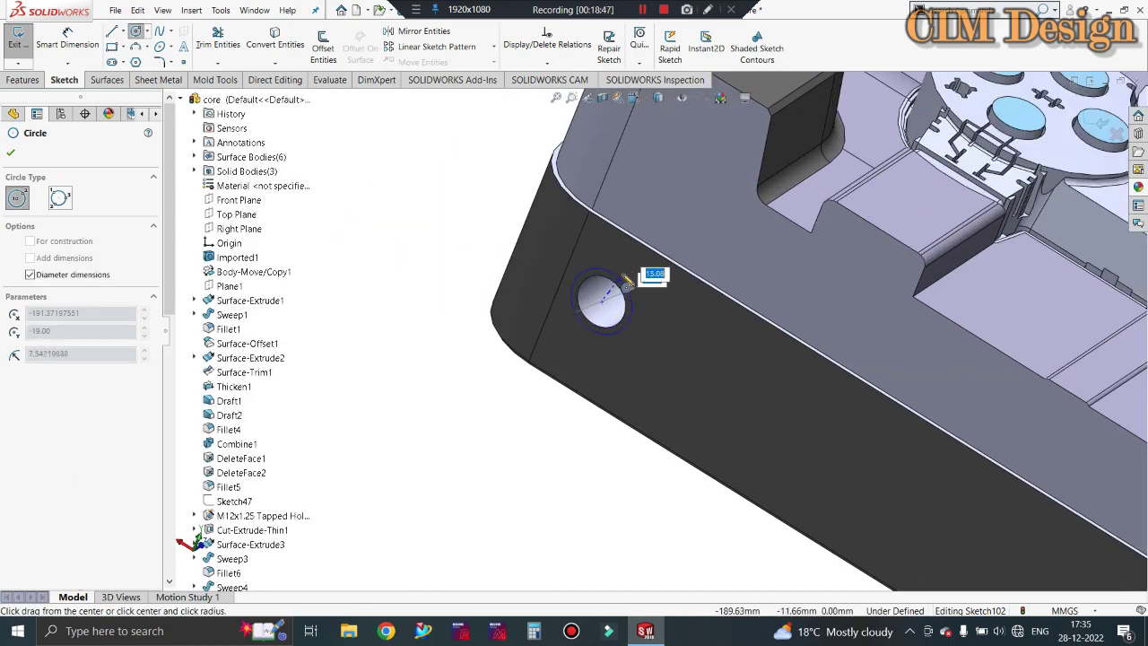
pyautogui.press('Return')
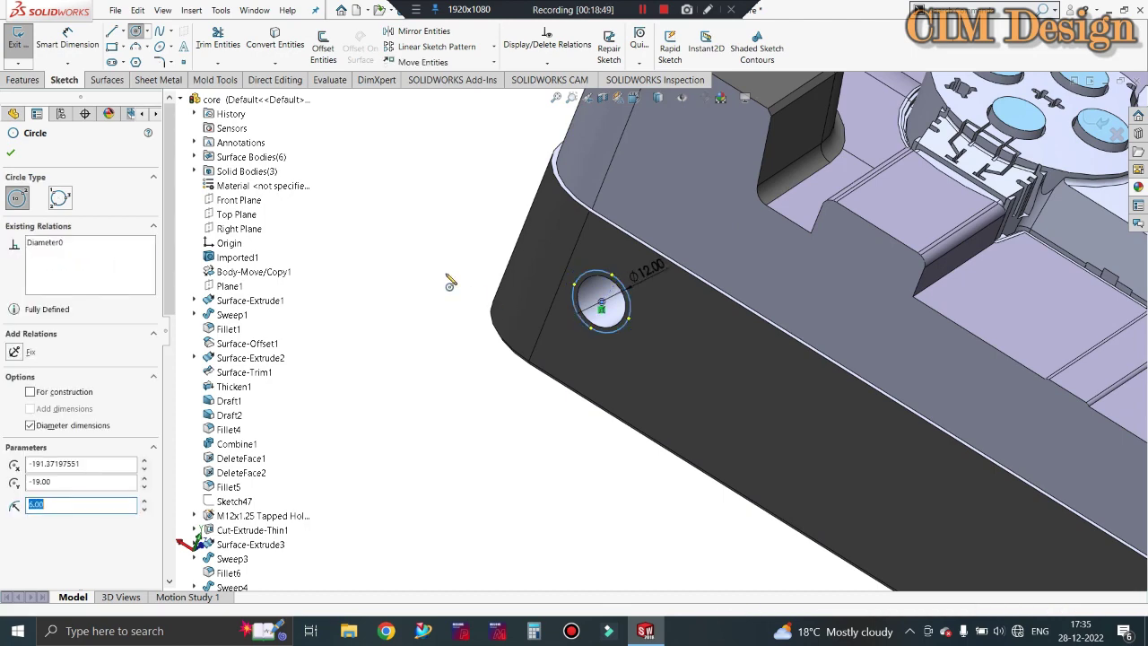
pyautogui.scroll(3, 430, 273)
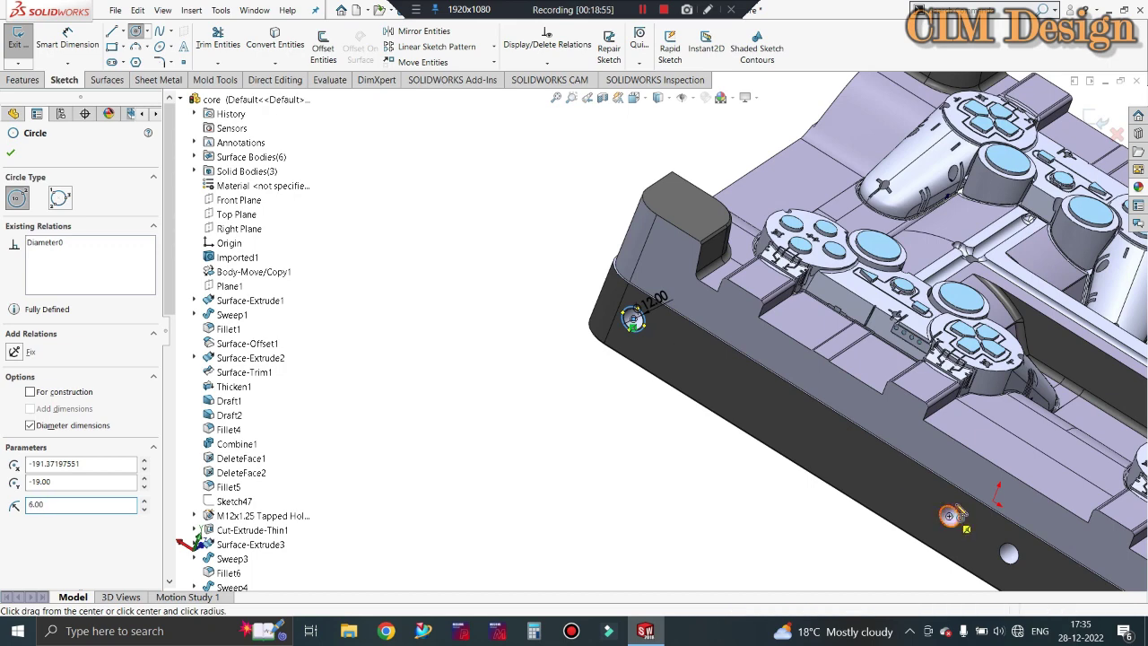
pyautogui.click(947, 515)
pyautogui.press('Return')
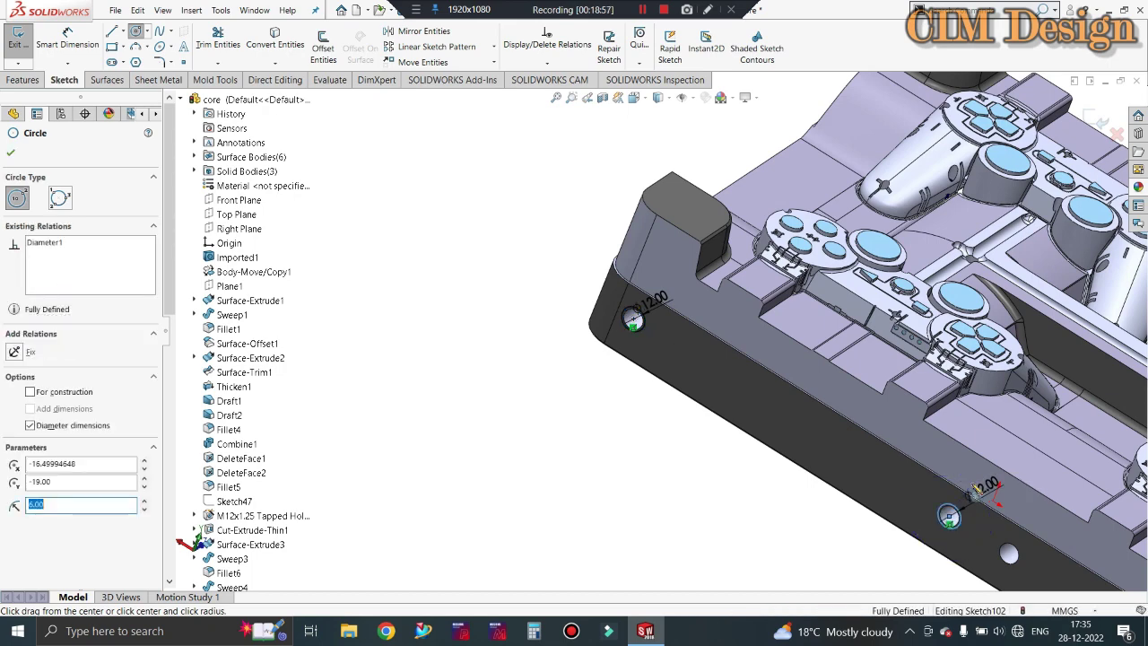
pyautogui.scroll(1, 908, 440)
pyautogui.scroll(1, 908, 440)
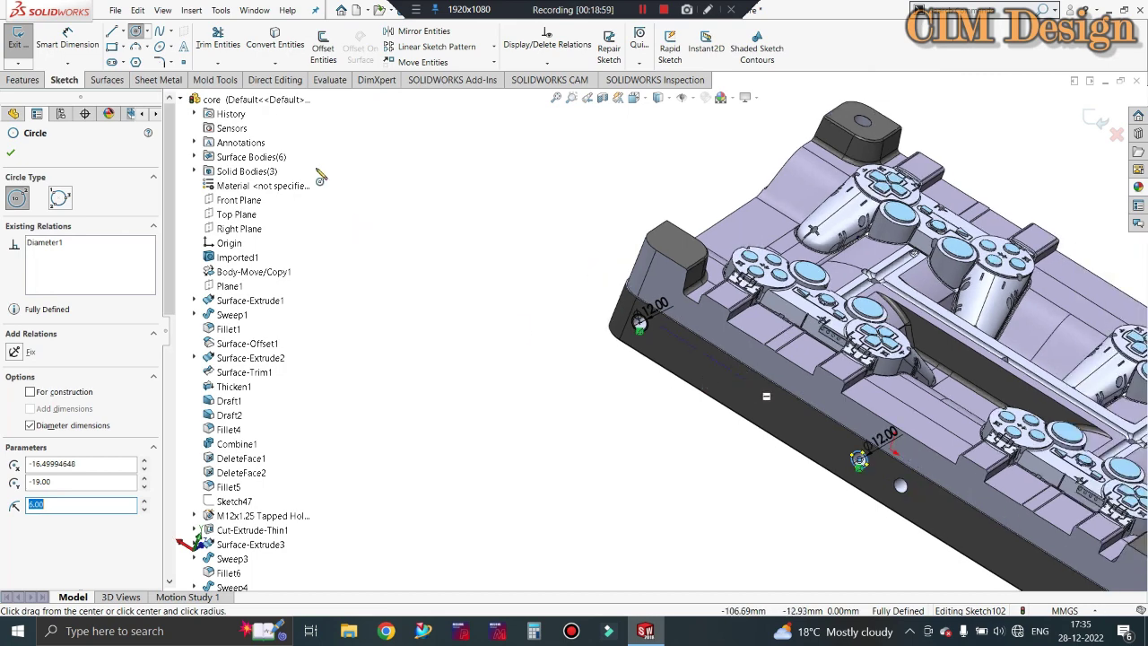
pyautogui.press('Escape')
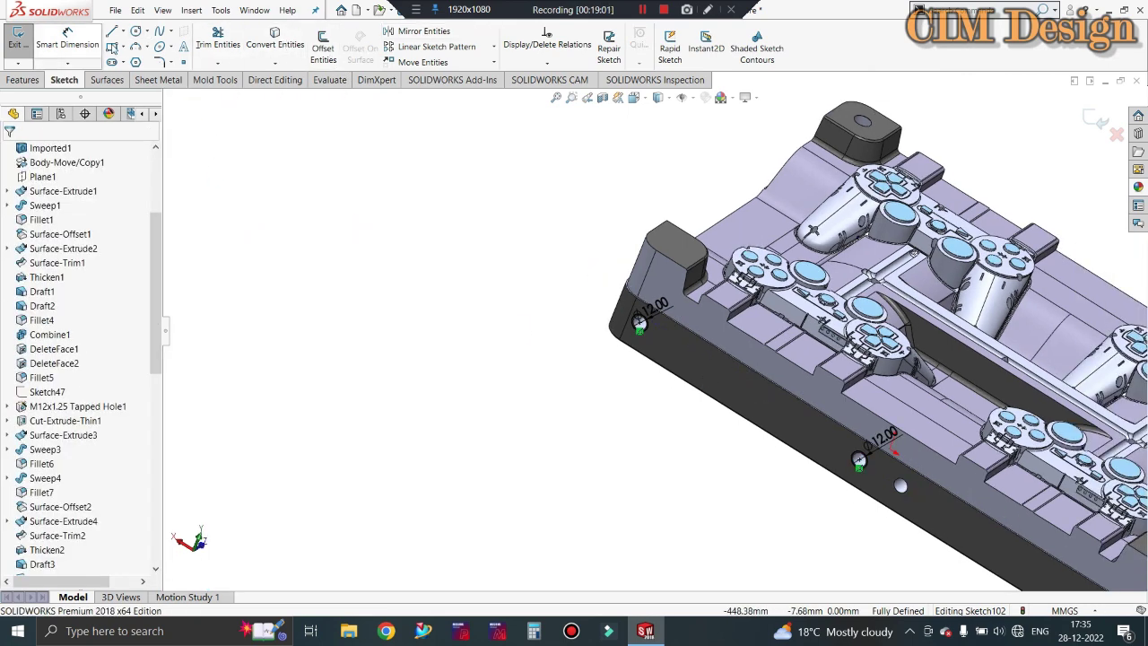
# - Draw a vertical construction centreline beside the second circle
pyautogui.click(122, 32)
pyautogui.click(143, 59)
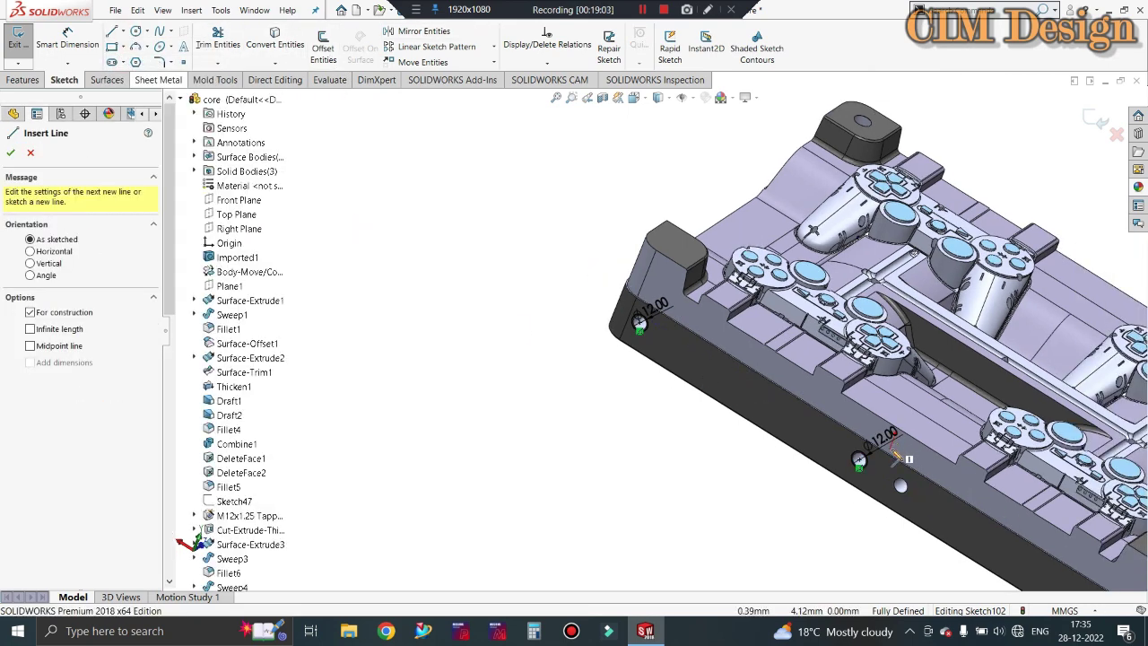
pyautogui.click(896, 455)
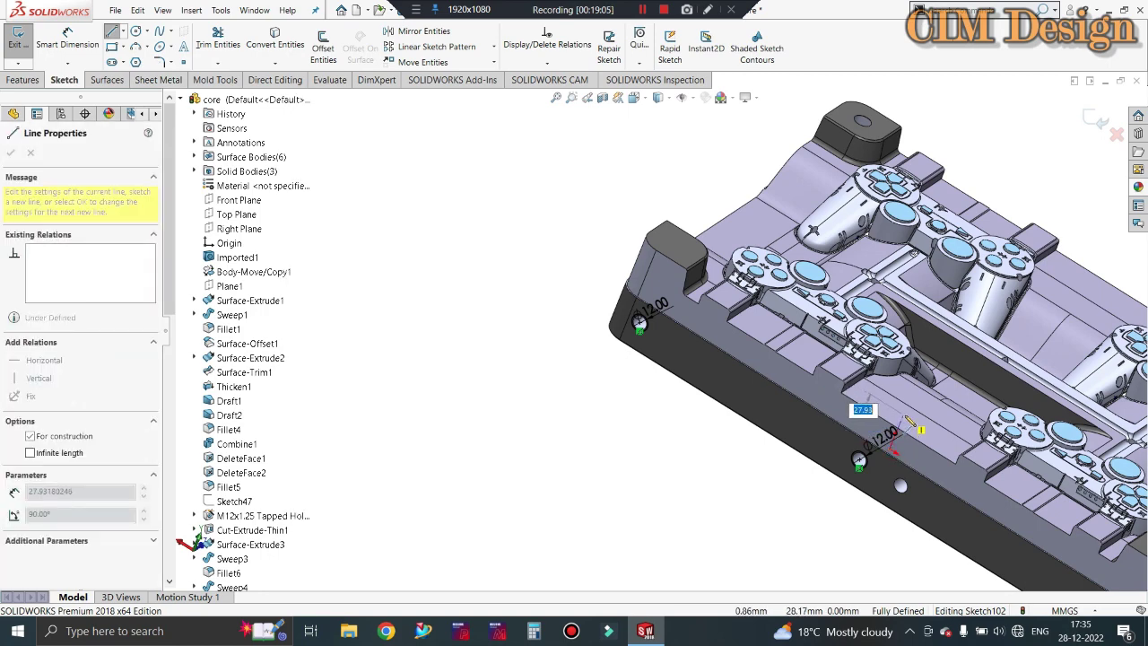
pyautogui.click(903, 417)
pyautogui.press('Escape')
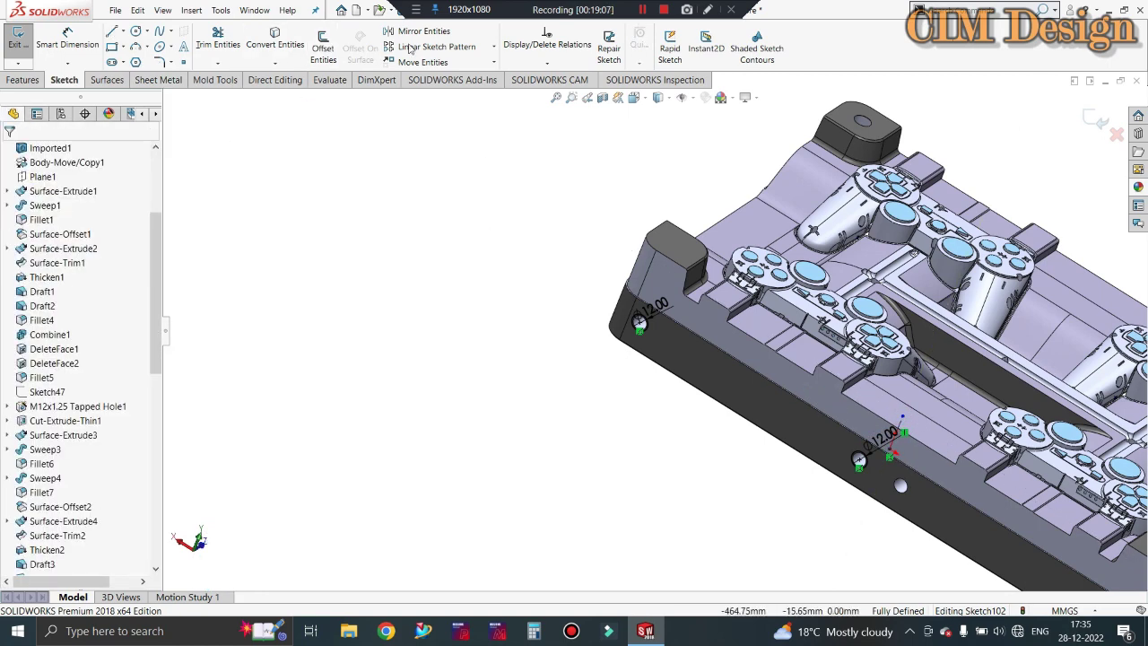
# - Mirror both circles across the centreline and finish the sketch to cut the 12 mm deep holes
pyautogui.click(421, 31)
pyautogui.click(639, 321)
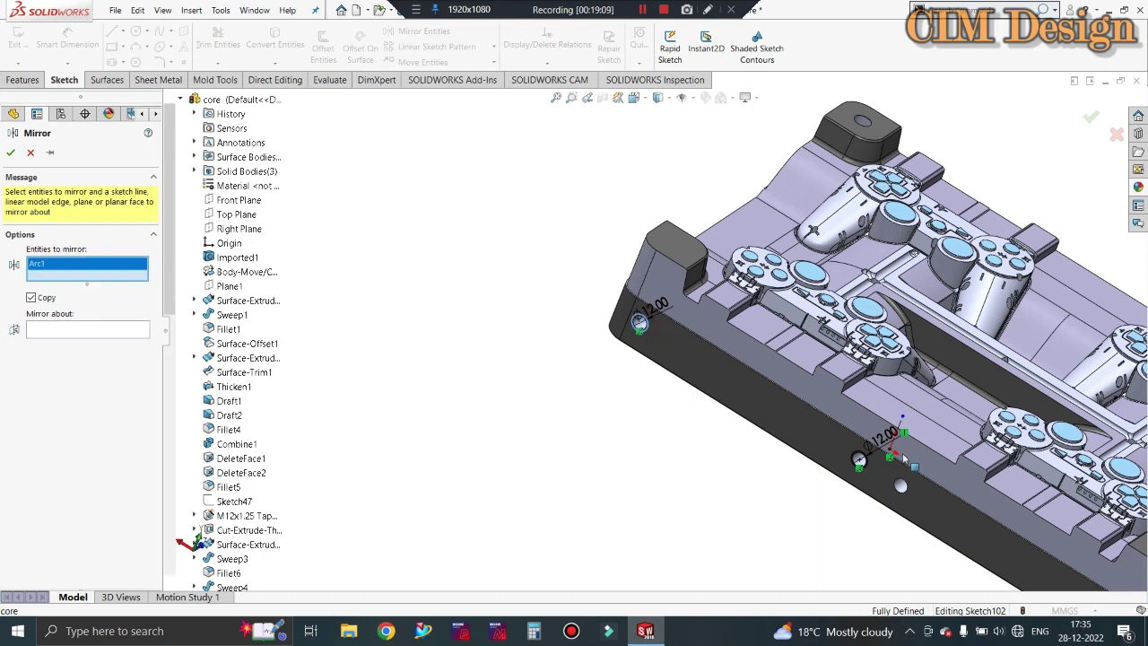
pyautogui.click(859, 459)
pyautogui.click(106, 341)
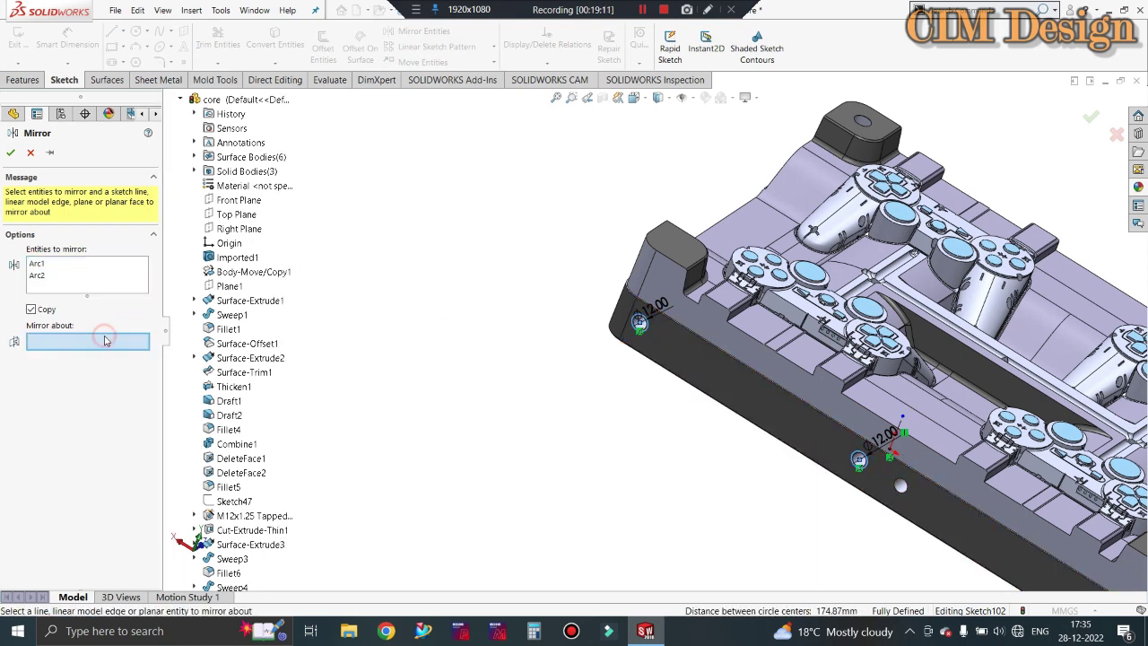
pyautogui.click(901, 423)
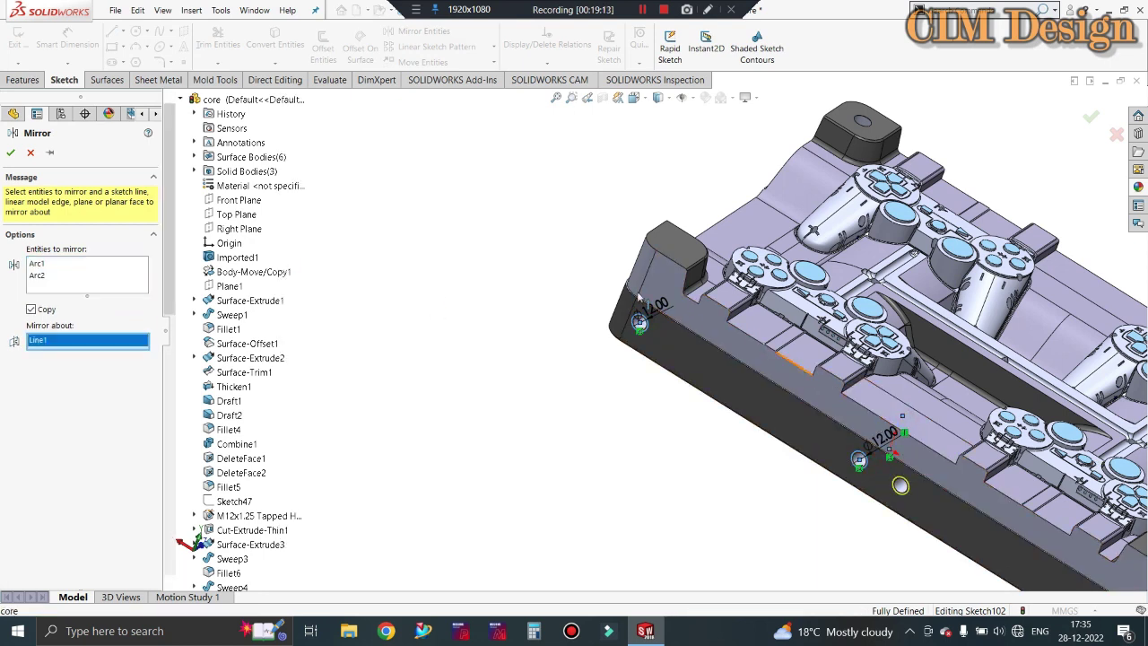
pyautogui.click(10, 153)
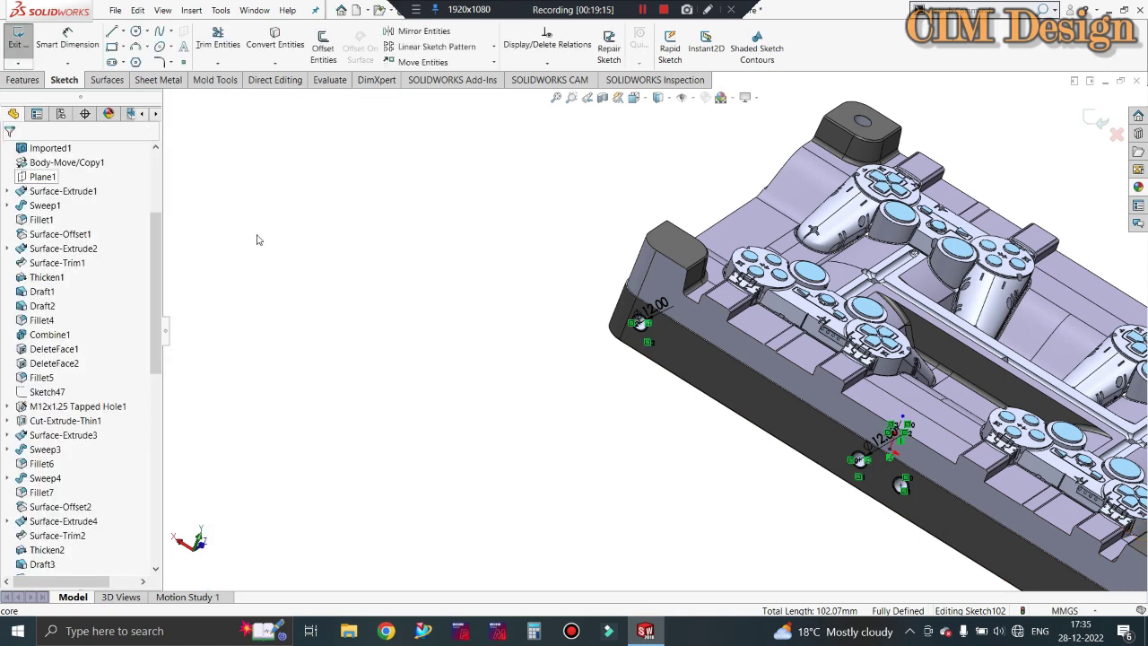
pyautogui.click(17, 40)
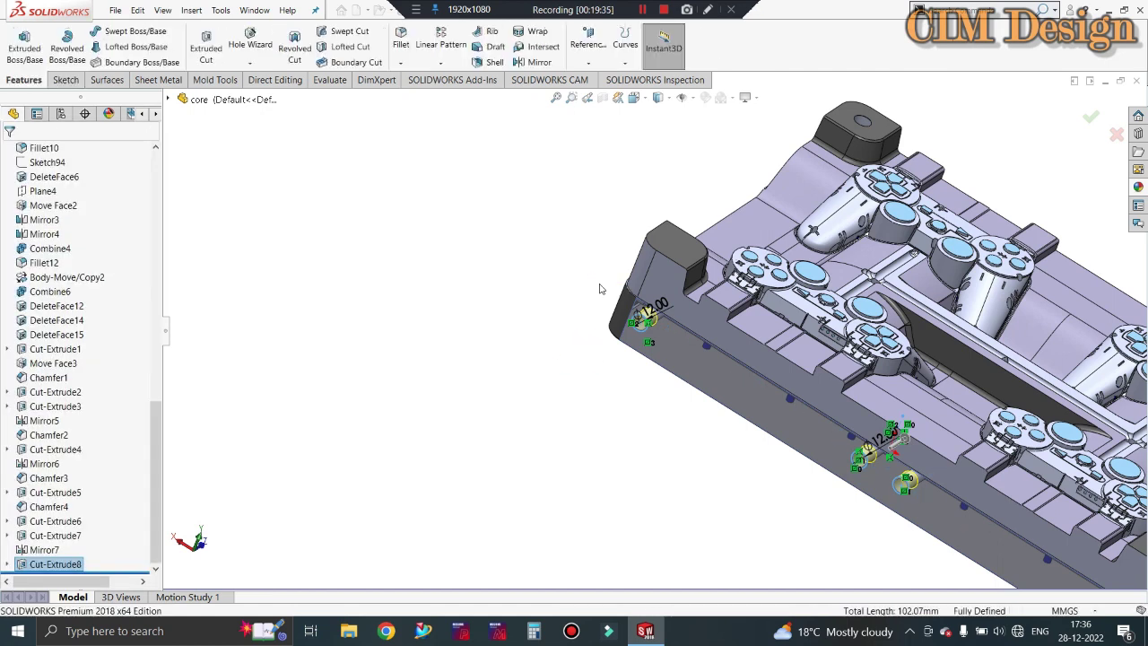
# - Orbit the core plate and switch the display style to Wireframe
pyautogui.scroll(5, 468, 230)
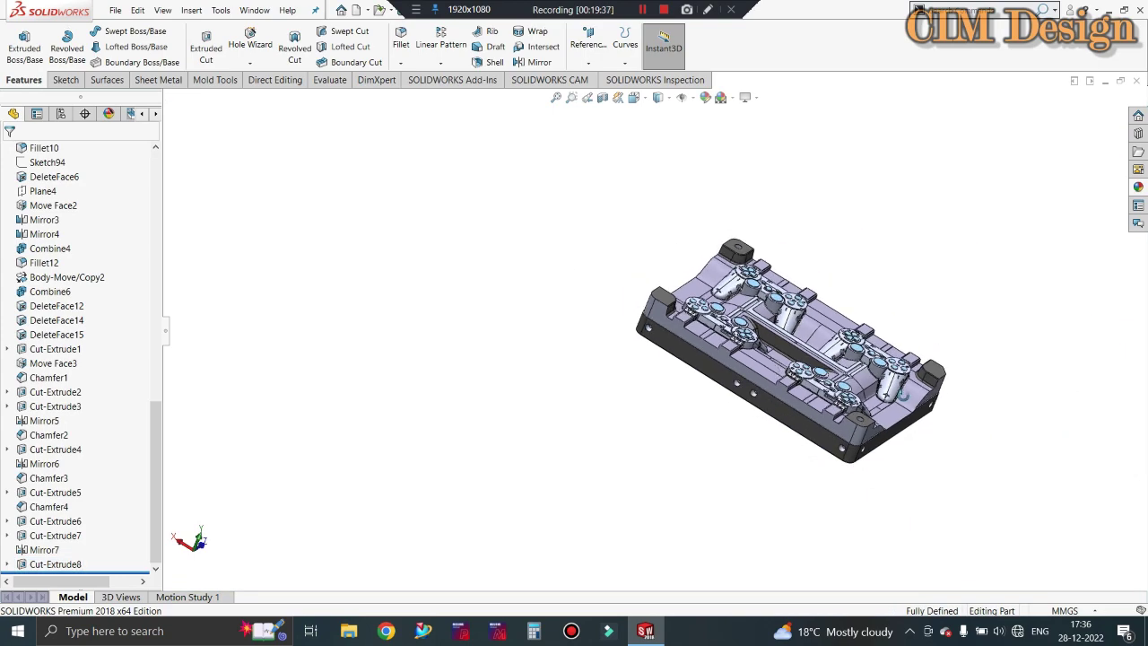
pyautogui.moveTo(484, 239)
pyautogui.mouseDown(button='middle')
pyautogui.moveTo(932, 407)
pyautogui.moveTo(916, 354)
pyautogui.mouseUp(button='middle')
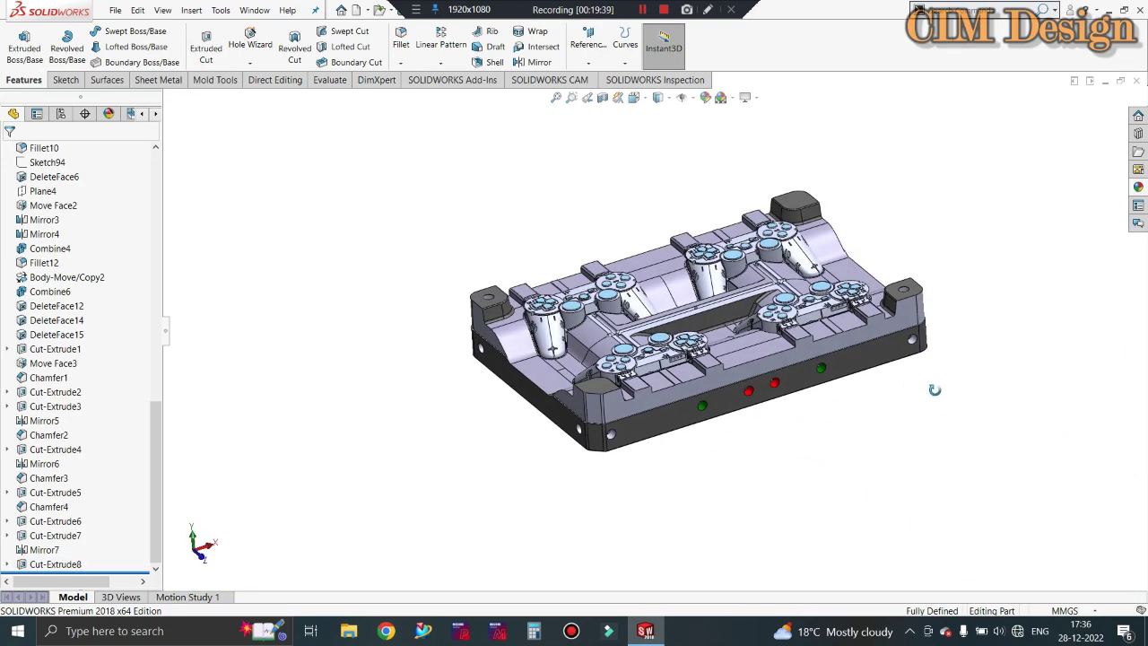
pyautogui.scroll(-5, 969, 328)
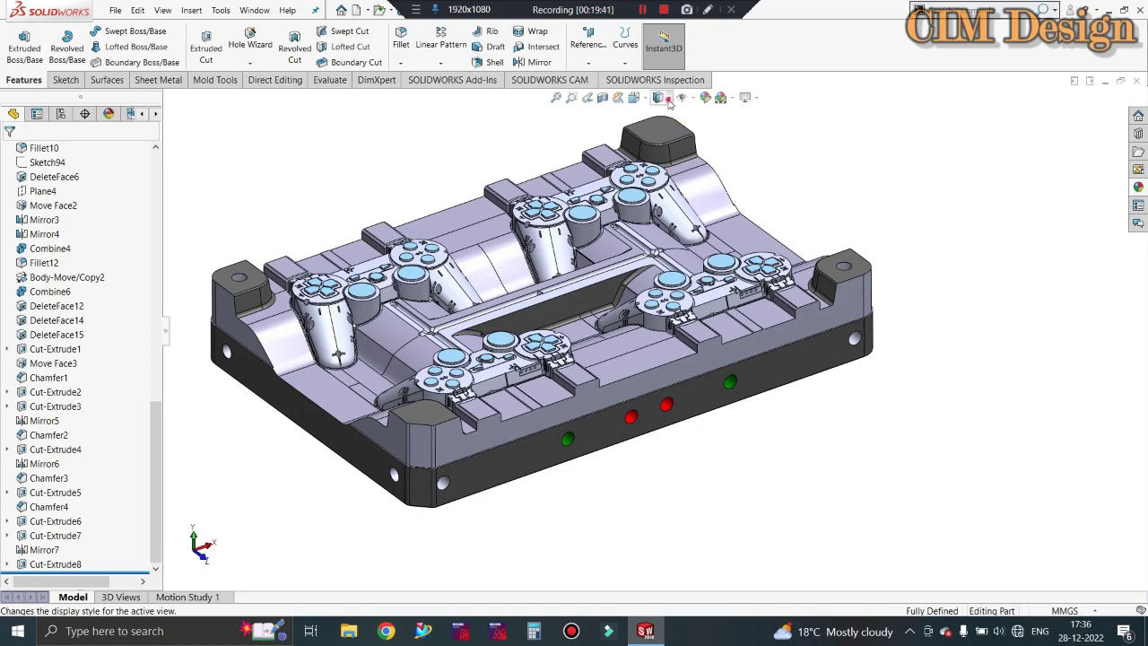
pyautogui.click(658, 97)
pyautogui.click(660, 179)
pyautogui.moveTo(700, 348); pyautogui.dragTo(515, 513, button='middle')
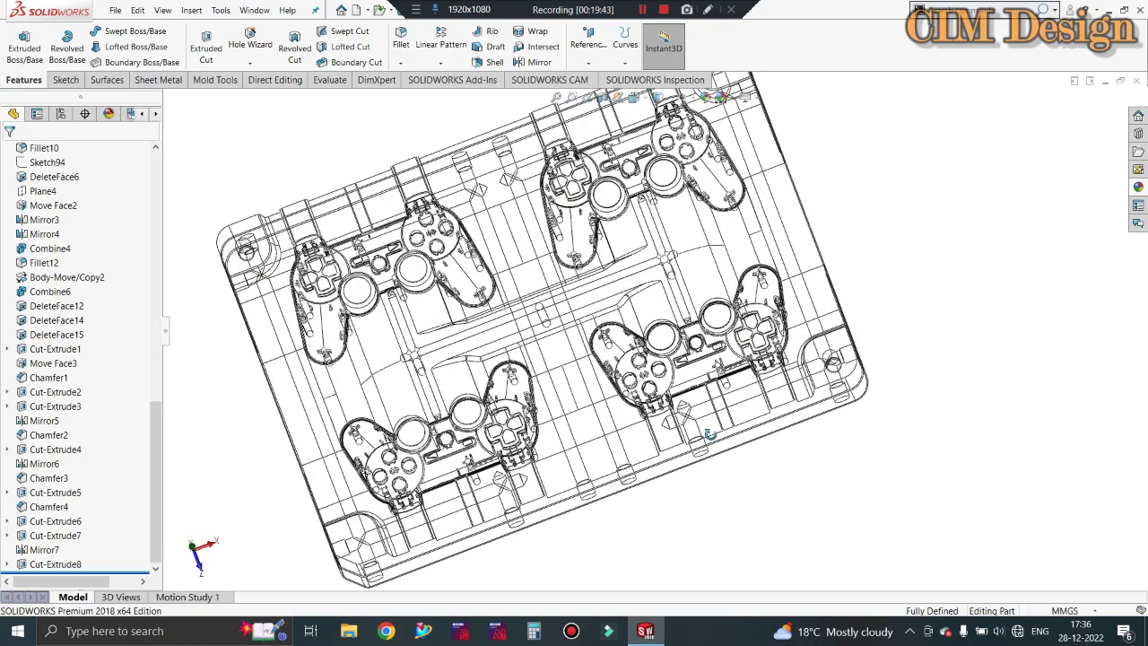
pyautogui.scroll(-2, 516, 513)
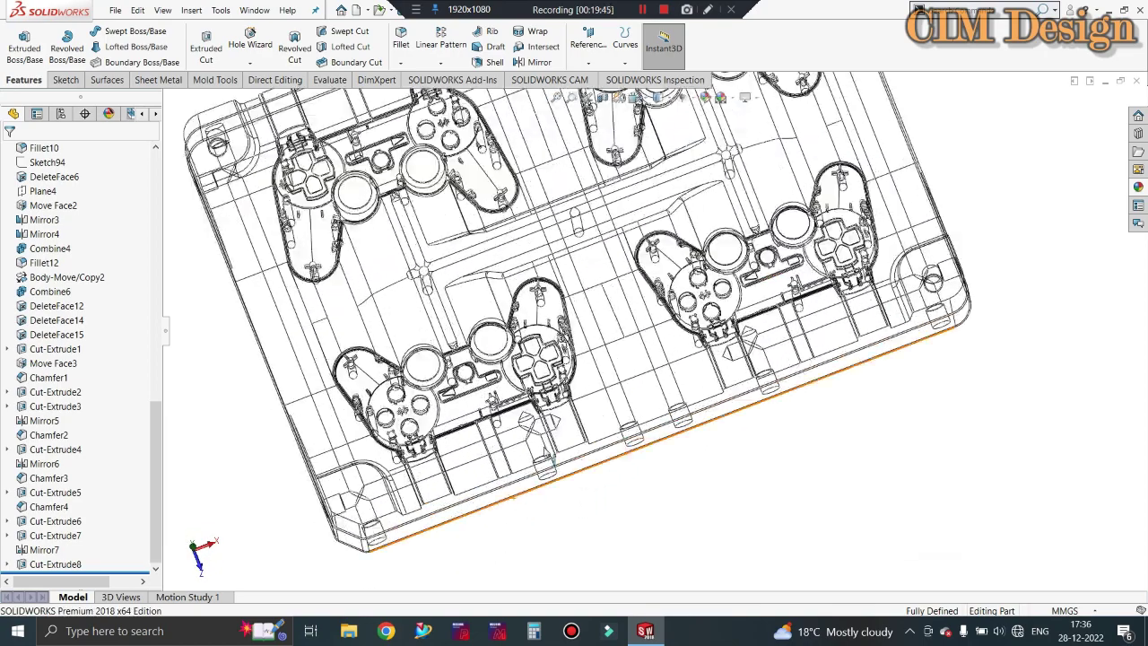
pyautogui.scroll(1, 399, 498)
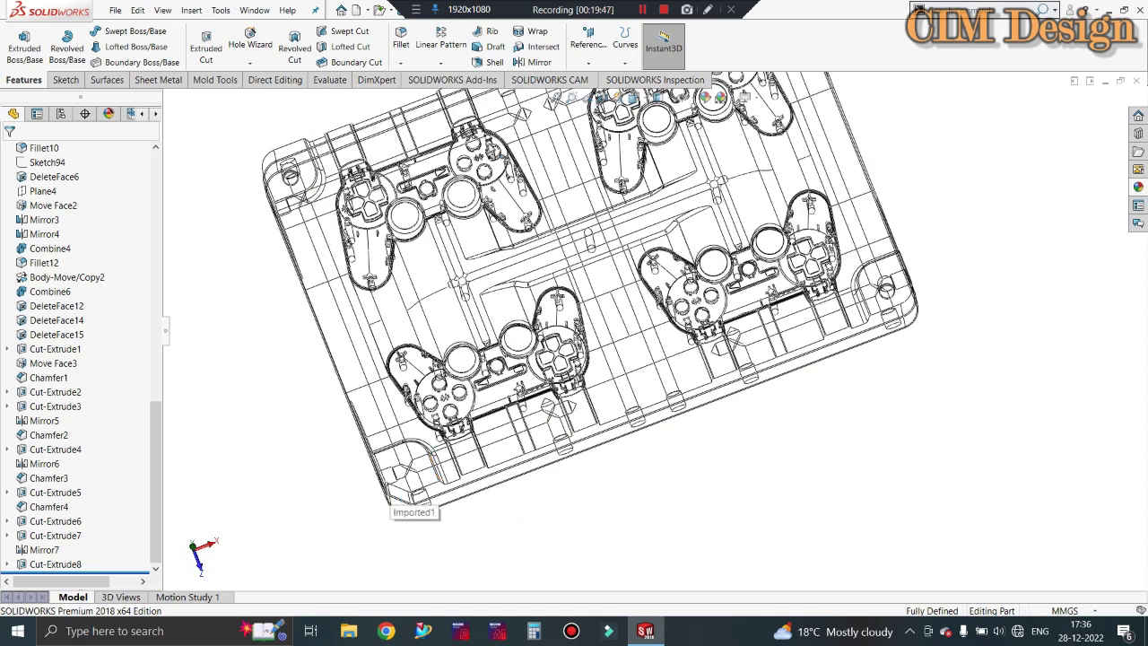
pyautogui.scroll(1, 727, 492)
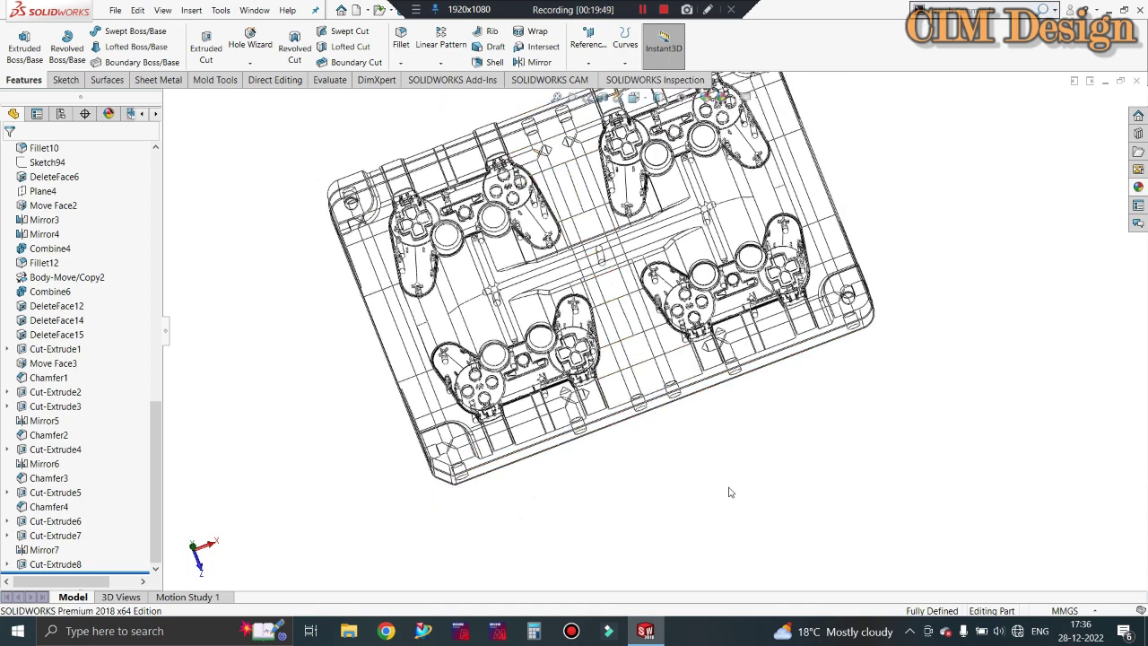
pyautogui.scroll(1, 731, 490)
pyautogui.hotkey('ctrl', 'Down')
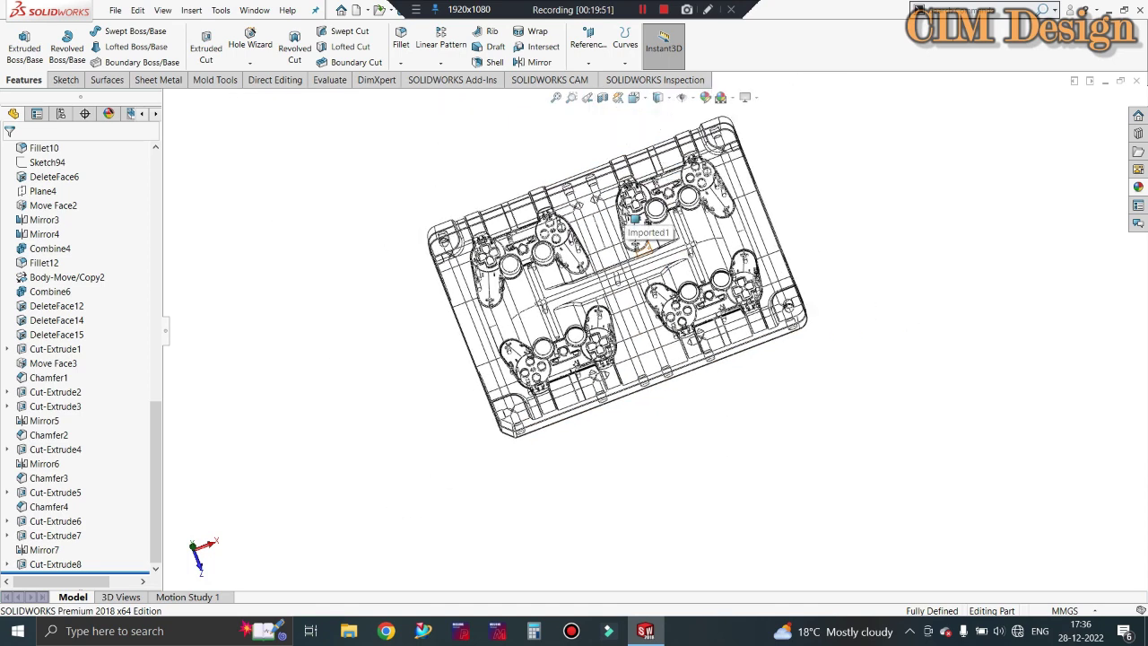
pyautogui.hotkey('ctrl', 'Down')
pyautogui.moveTo(693, 235); pyautogui.dragTo(719, 246, button='middle')
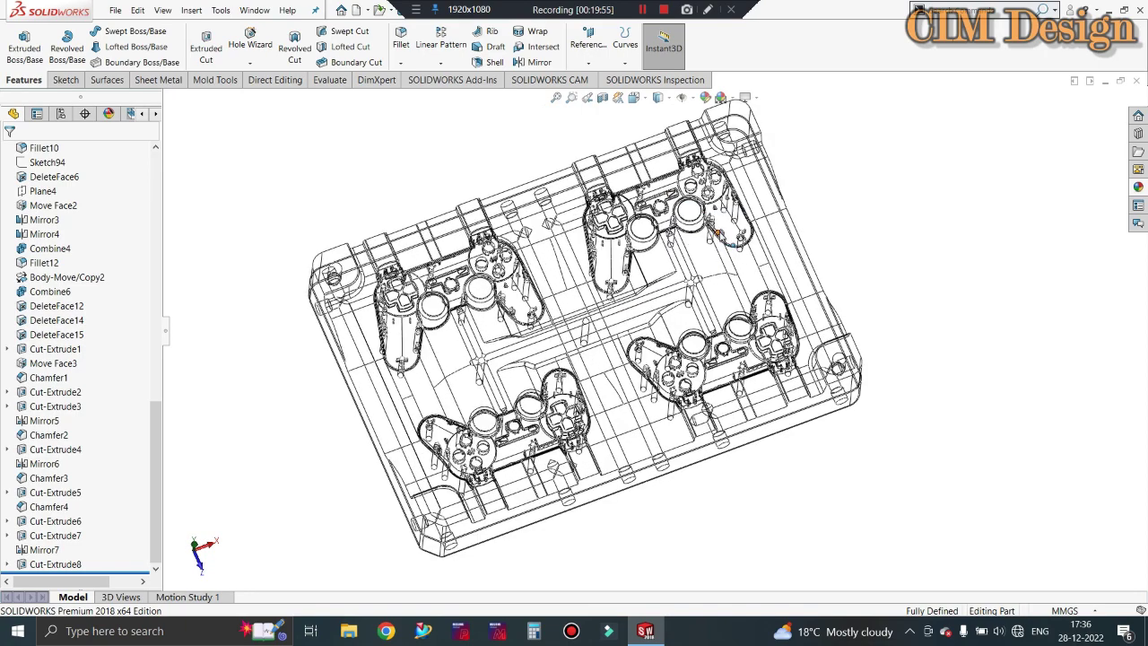
pyautogui.scroll(-2, 436, 363)
pyautogui.scroll(-2, 437, 359)
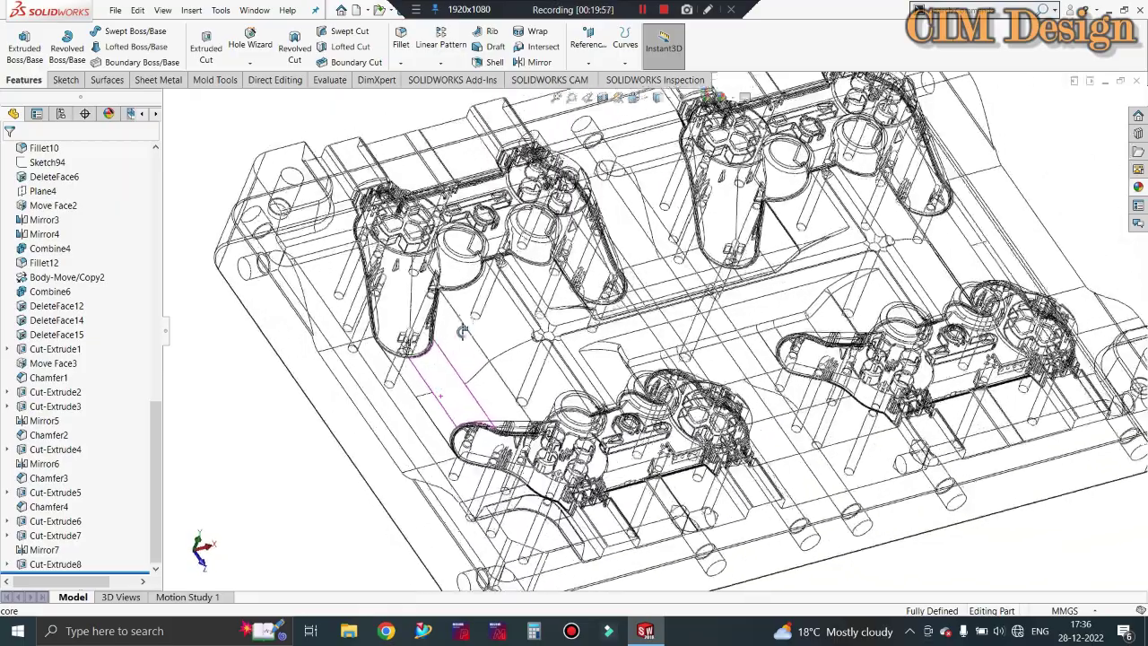
pyautogui.scroll(-2, 439, 355)
pyautogui.moveTo(439, 354); pyautogui.dragTo(427, 403, button='middle')
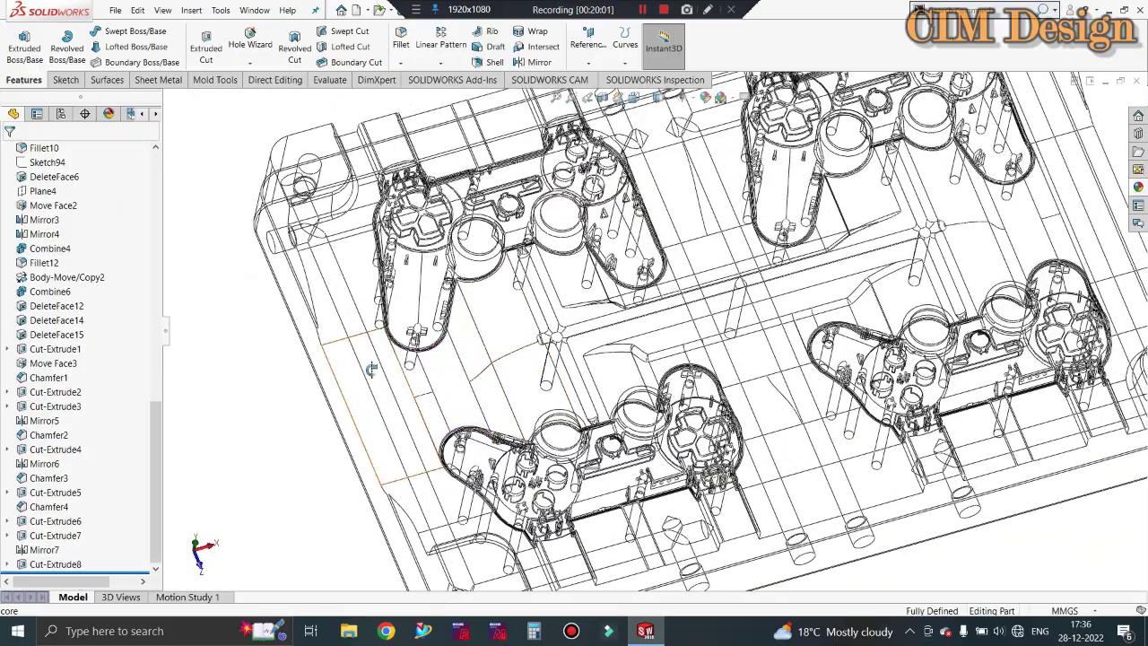
pyautogui.moveTo(386, 400)
pyautogui.mouseDown(button='middle')
pyautogui.moveTo(383, 372)
pyautogui.moveTo(395, 386)
pyautogui.mouseUp(button='middle')
pyautogui.moveTo(553, 373); pyautogui.dragTo(545, 330, button='middle')
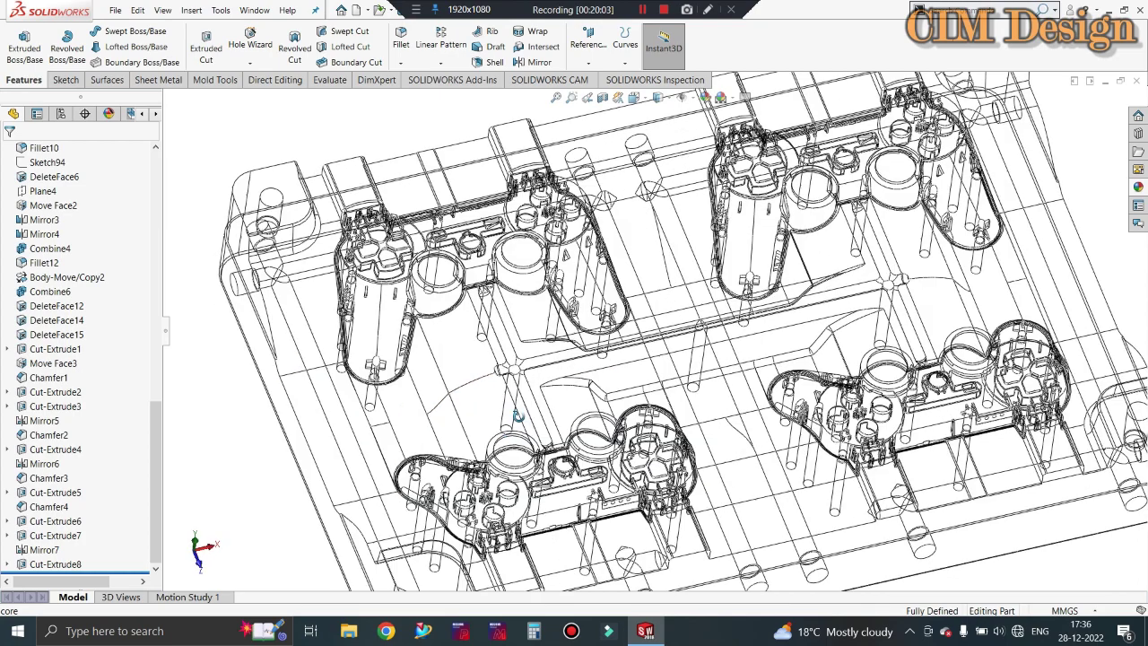
pyautogui.press('f')
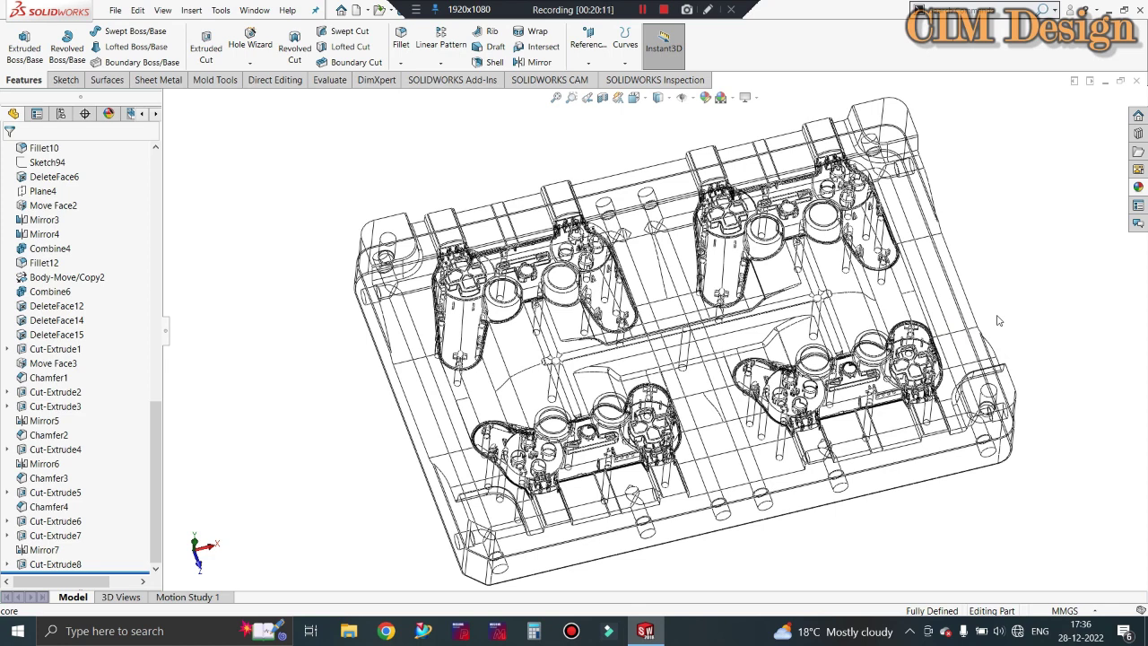
pyautogui.keyDown('ctrl'); pyautogui.moveTo(942, 269); pyautogui.dragTo(865, 266, button='middle'); pyautogui.keyUp('ctrl')
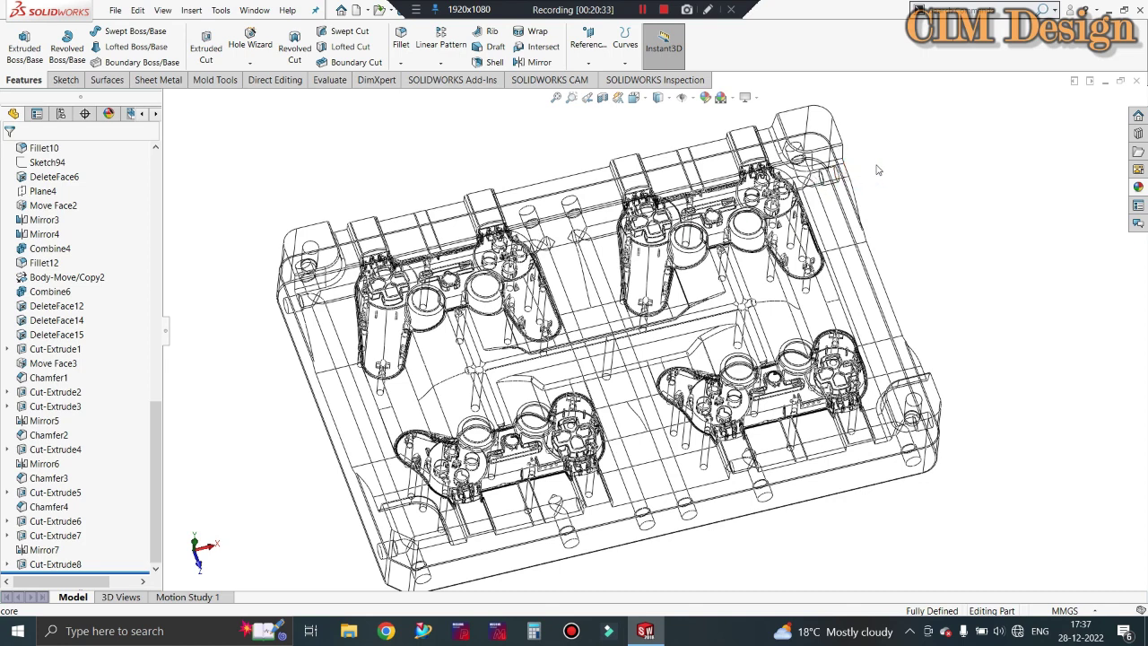
pyautogui.keyDown('ctrl'); pyautogui.moveTo(878, 169); pyautogui.dragTo(853, 161, button='middle'); pyautogui.keyUp('ctrl')
# - Orbit and zoom the wireframe core plate, then launch MISUMI Mold EX-Press from the taskbar
pyautogui.scroll(2, 633, 305)
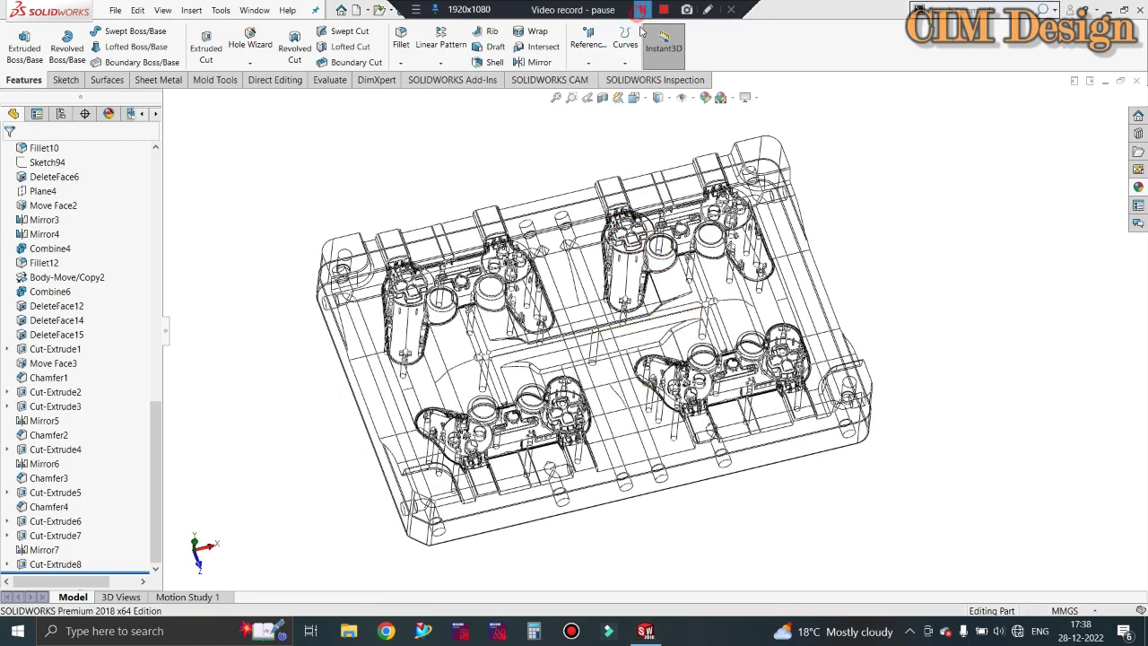
pyautogui.keyDown('ctrl'); pyautogui.moveTo(626, 126); pyautogui.dragTo(631, 212, button='middle'); pyautogui.keyUp('ctrl')
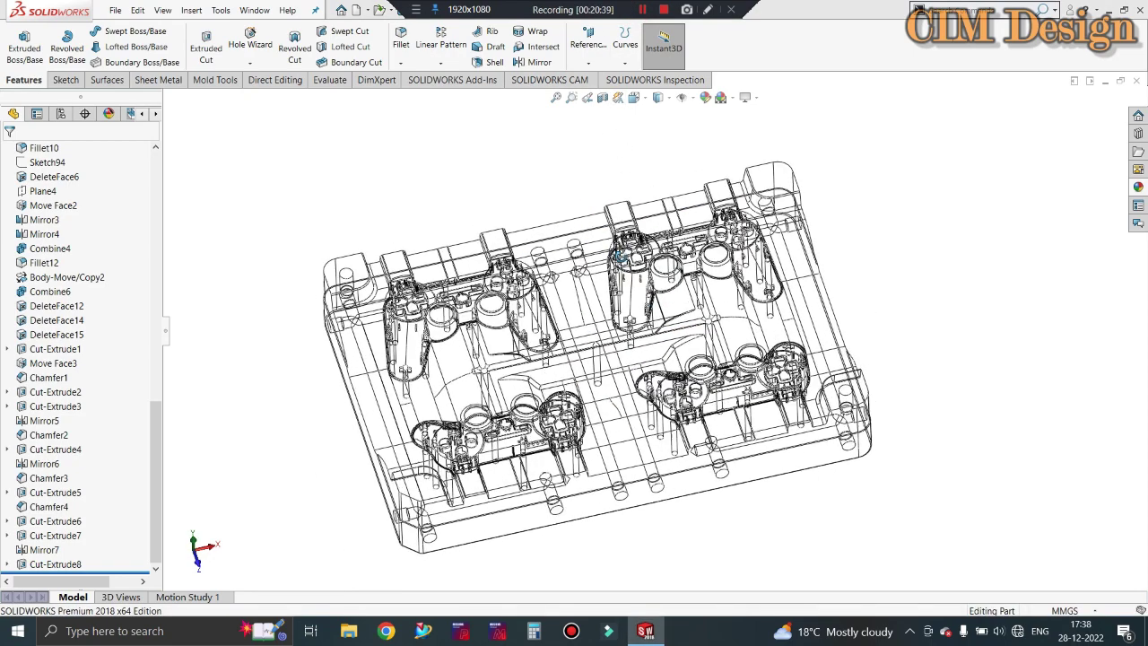
pyautogui.moveTo(634, 296)
pyautogui.mouseDown(button='middle')
pyautogui.moveTo(628, 167)
pyautogui.moveTo(696, 179)
pyautogui.moveTo(667, 272)
pyautogui.moveTo(538, 395)
pyautogui.mouseUp(button='middle')
pyautogui.scroll(-3, 535, 397)
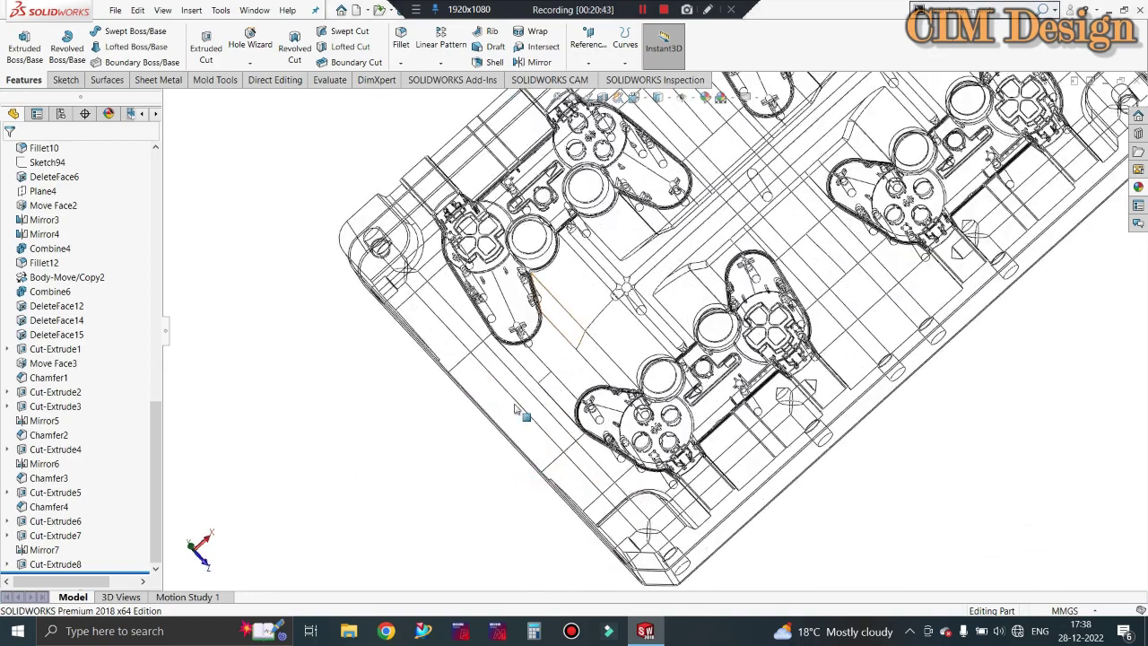
pyautogui.moveTo(615, 328); pyautogui.dragTo(635, 324, button='middle')
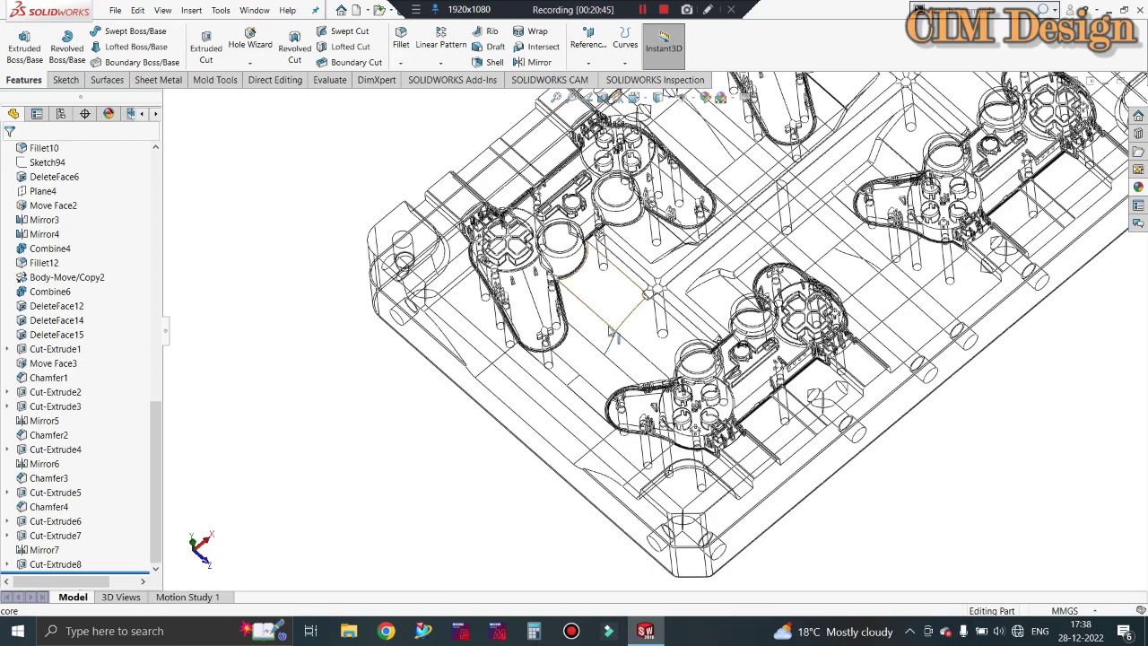
pyautogui.moveTo(613, 269); pyautogui.dragTo(651, 345, button='middle')
pyautogui.scroll(-3, 701, 281)
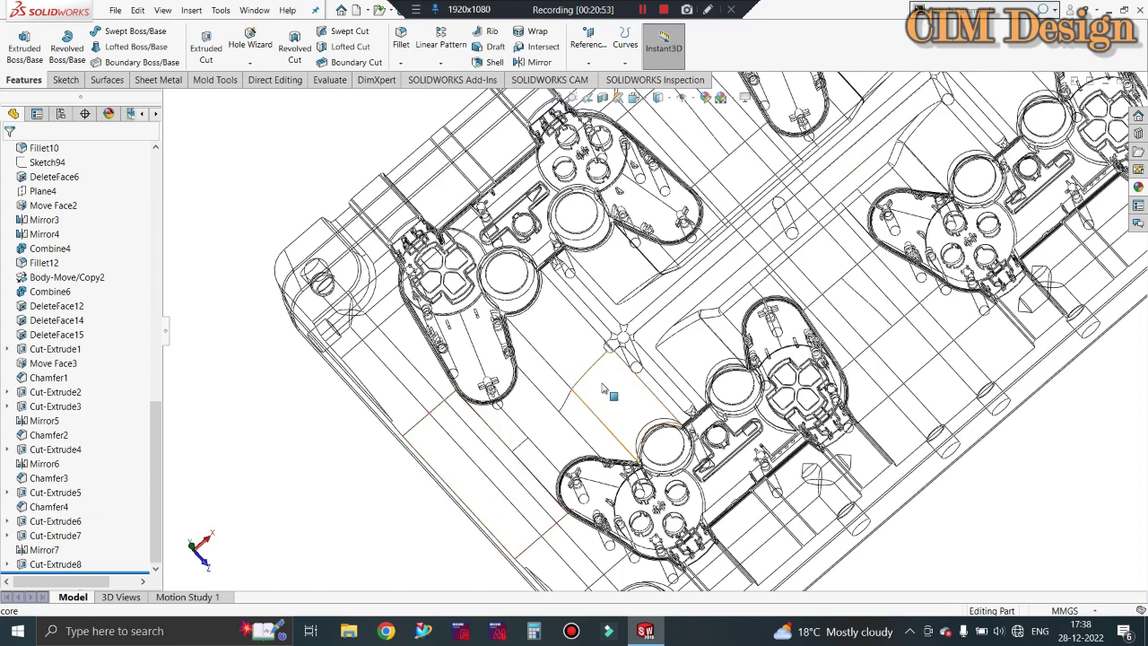
pyautogui.scroll(3, 603, 387)
pyautogui.scroll(2, 699, 312)
pyautogui.scroll(-3, 874, 166)
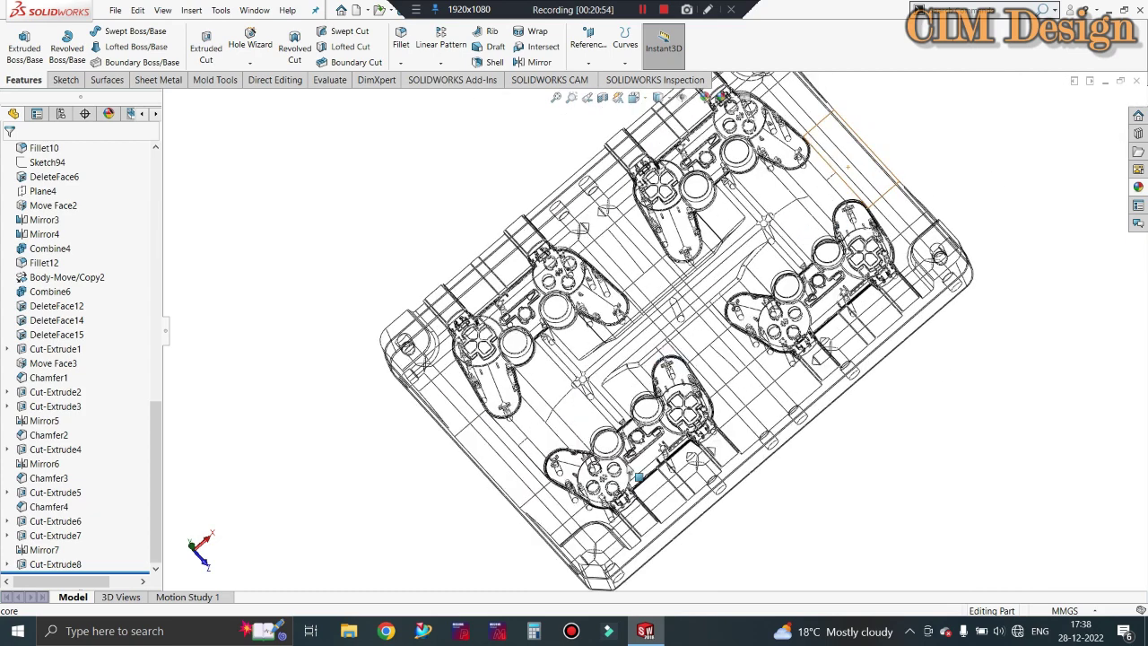
pyautogui.click(497, 632)
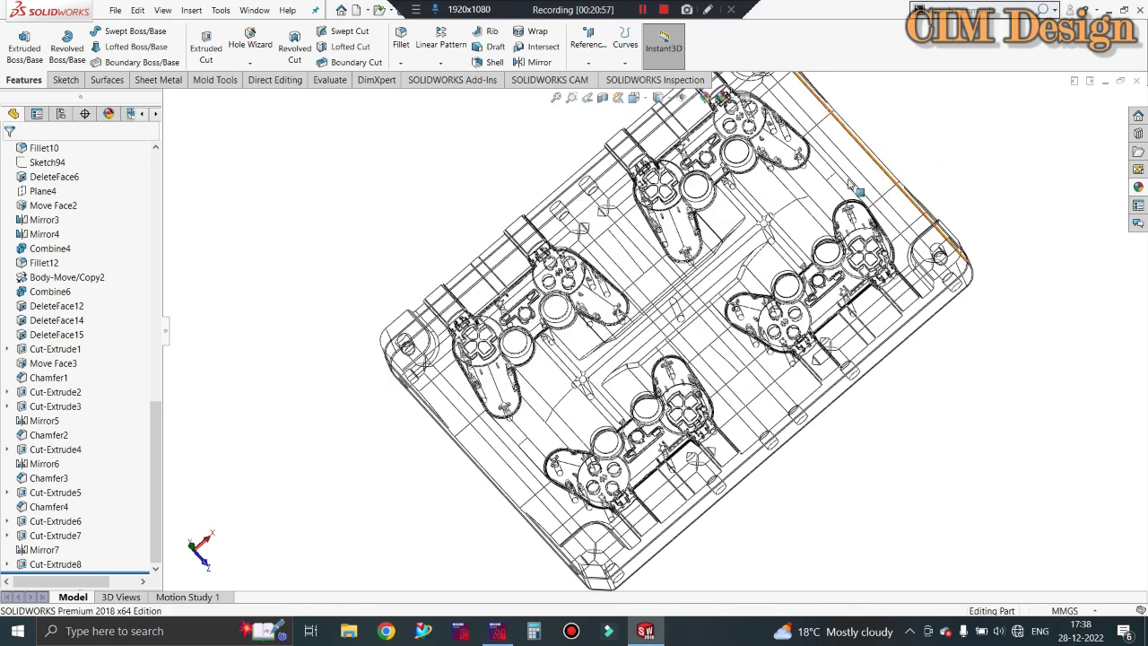
pyautogui.scroll(-2, 857, 190)
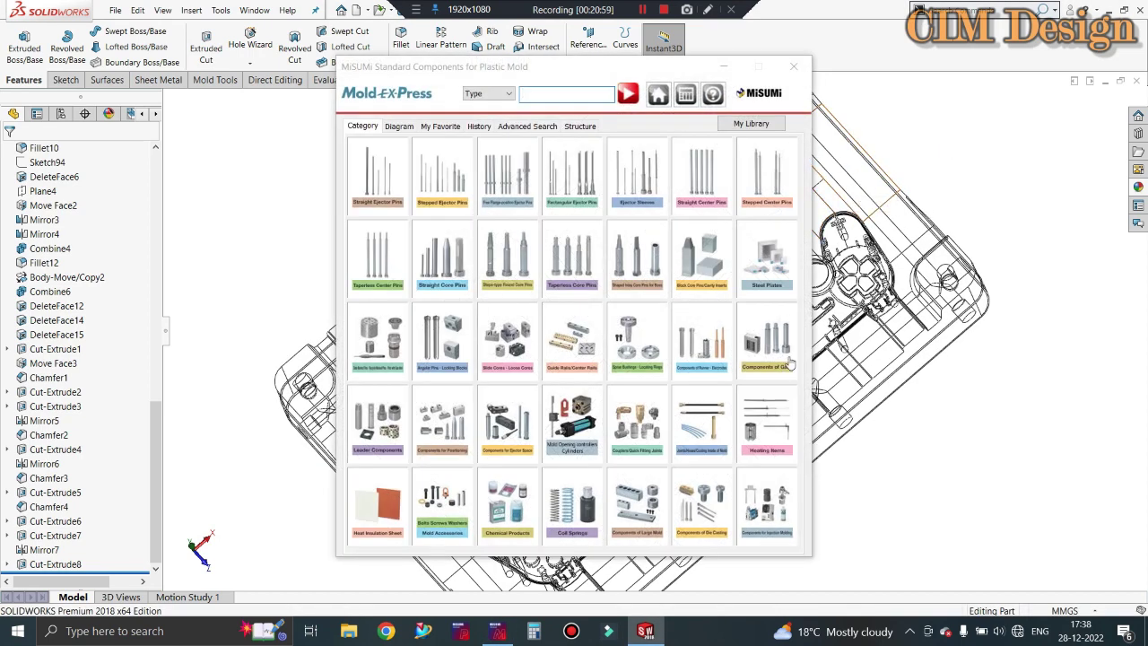
# - Choose the BFPT baffle plug from the cooling parts category and pick its placement point
pyautogui.click(709, 418)
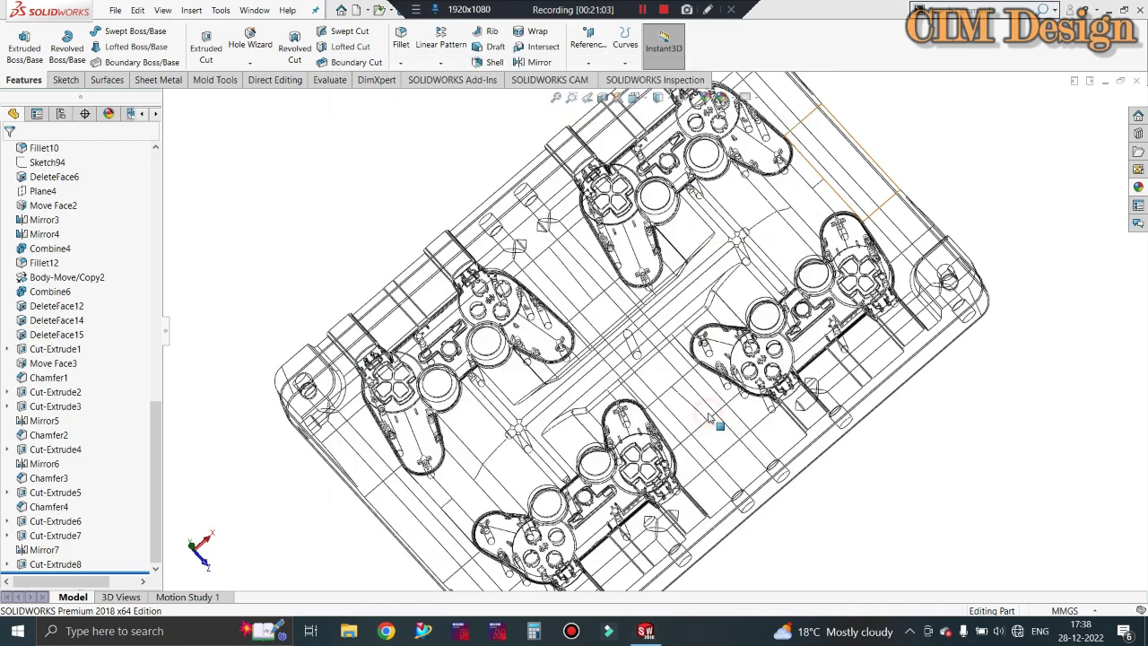
pyautogui.scroll(-3, 564, 221)
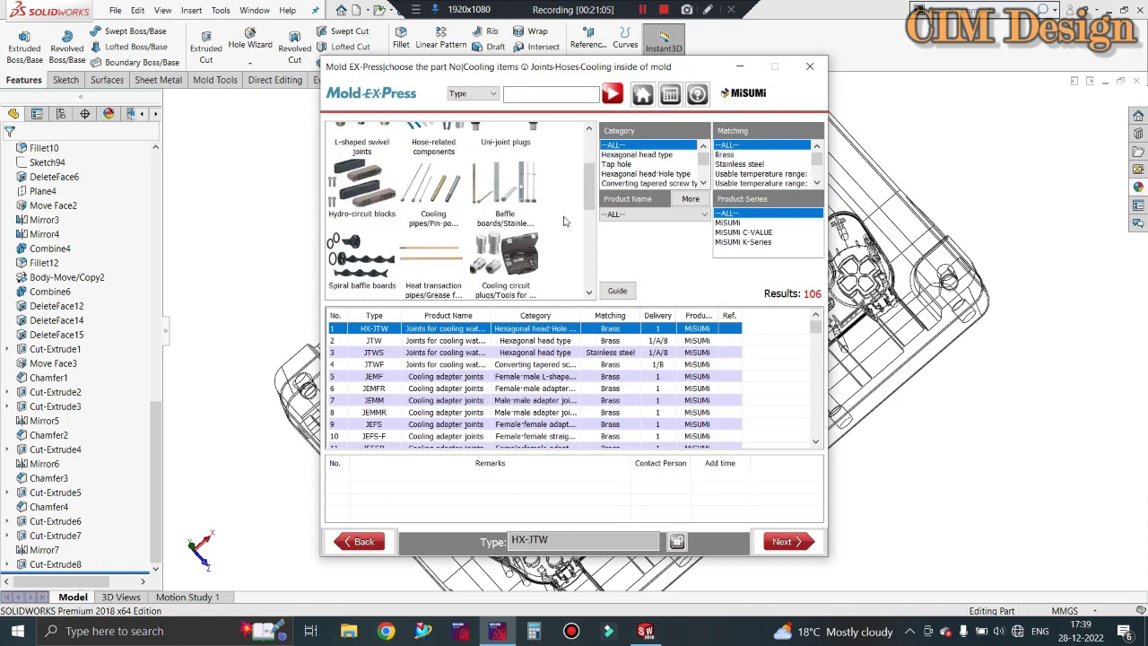
pyautogui.click(513, 187)
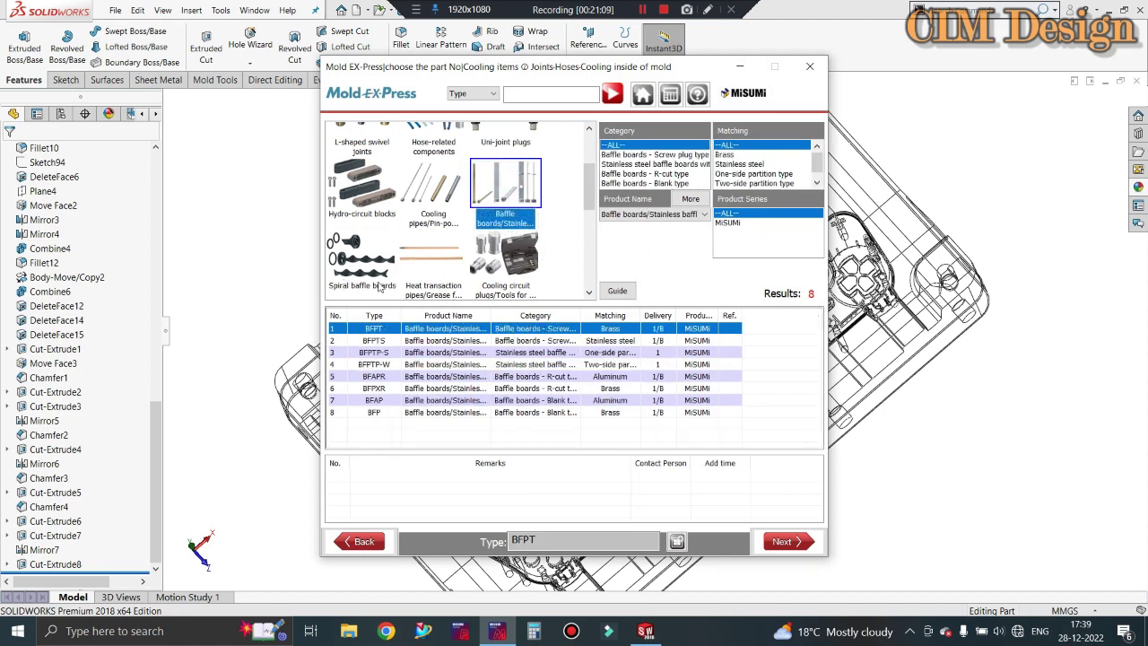
pyautogui.click(788, 542)
pyautogui.click(654, 374)
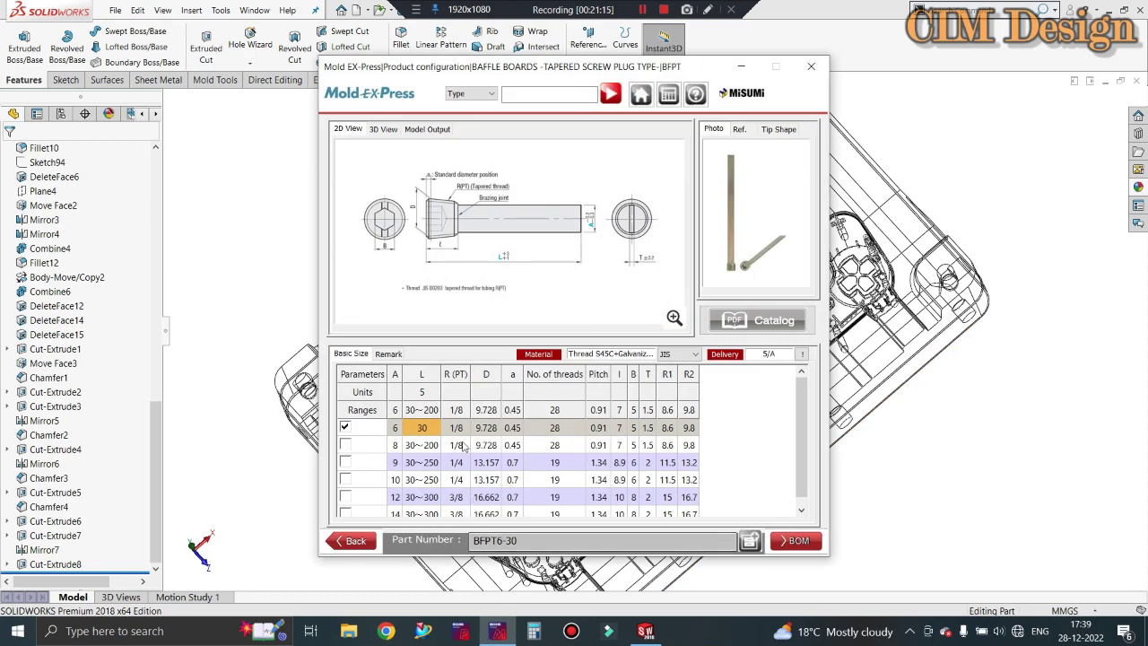
# - Select the size 12 tapered screw plug row and open its catalog PDF
pyautogui.scroll(-1, 467, 447)
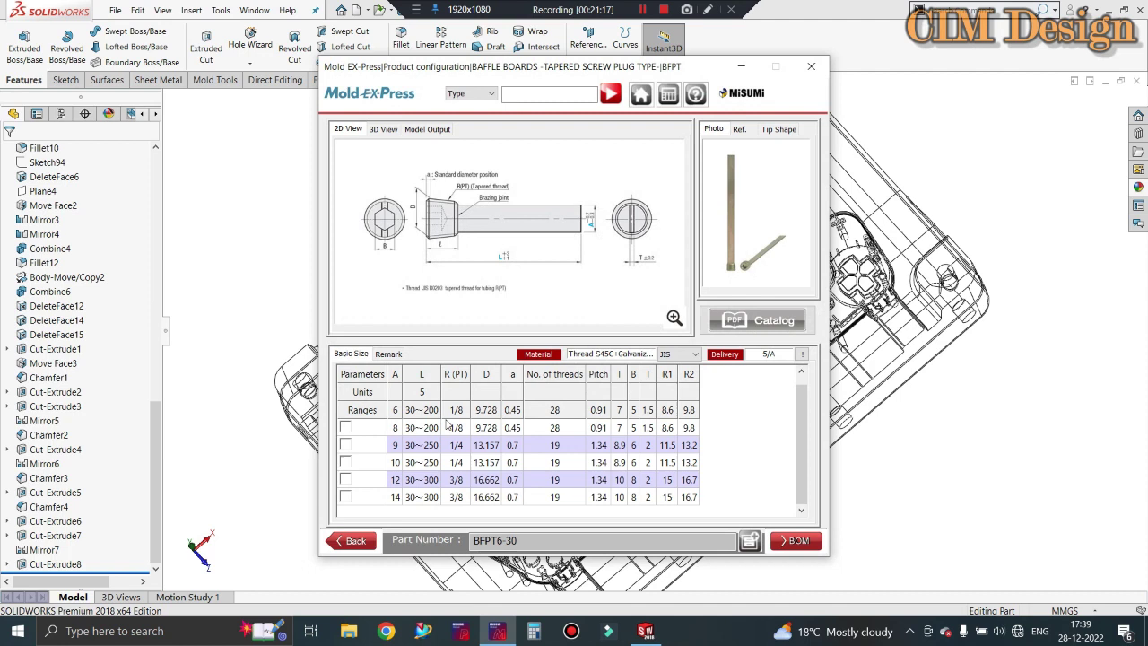
pyautogui.click(487, 502)
pyautogui.click(484, 482)
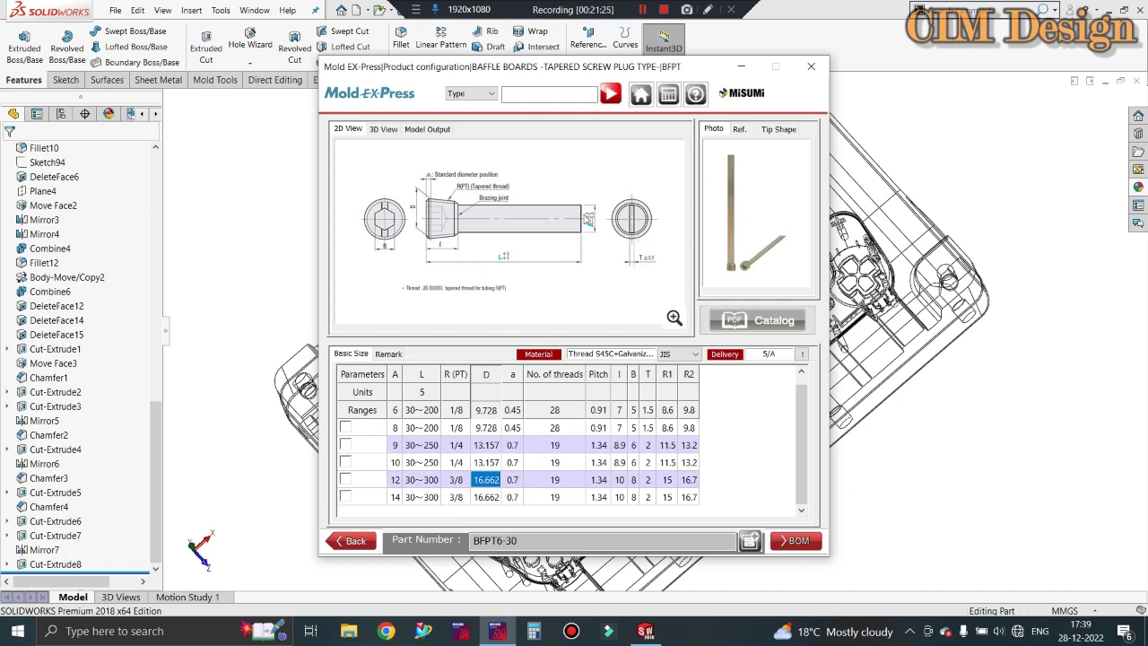
pyautogui.click(395, 480)
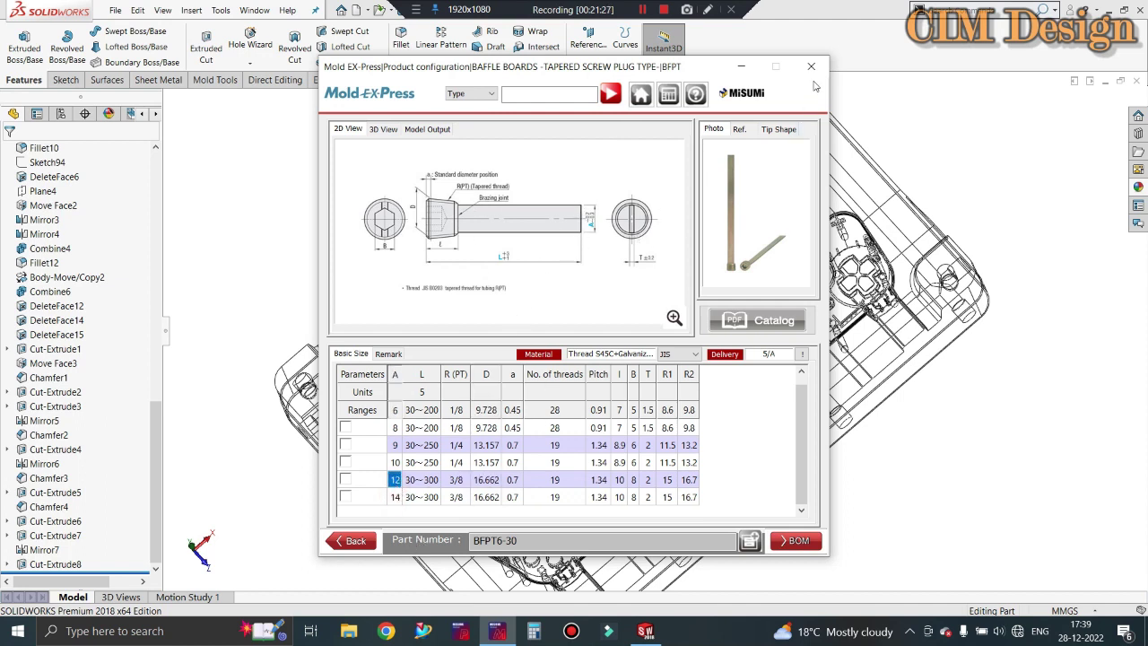
pyautogui.click(764, 326)
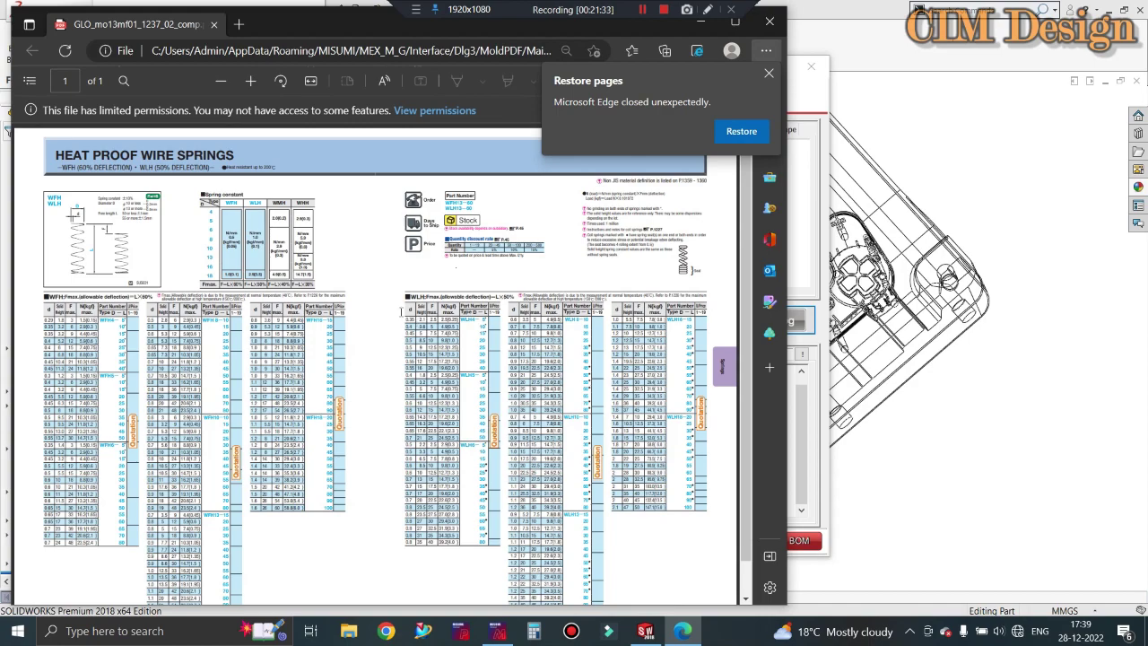
# - Zoom into the catalogue PDF, scroll through the spring tables, then close Edge
pyautogui.click(250, 80)
pyautogui.click(251, 81)
pyautogui.click(250, 80)
pyautogui.click(250, 81)
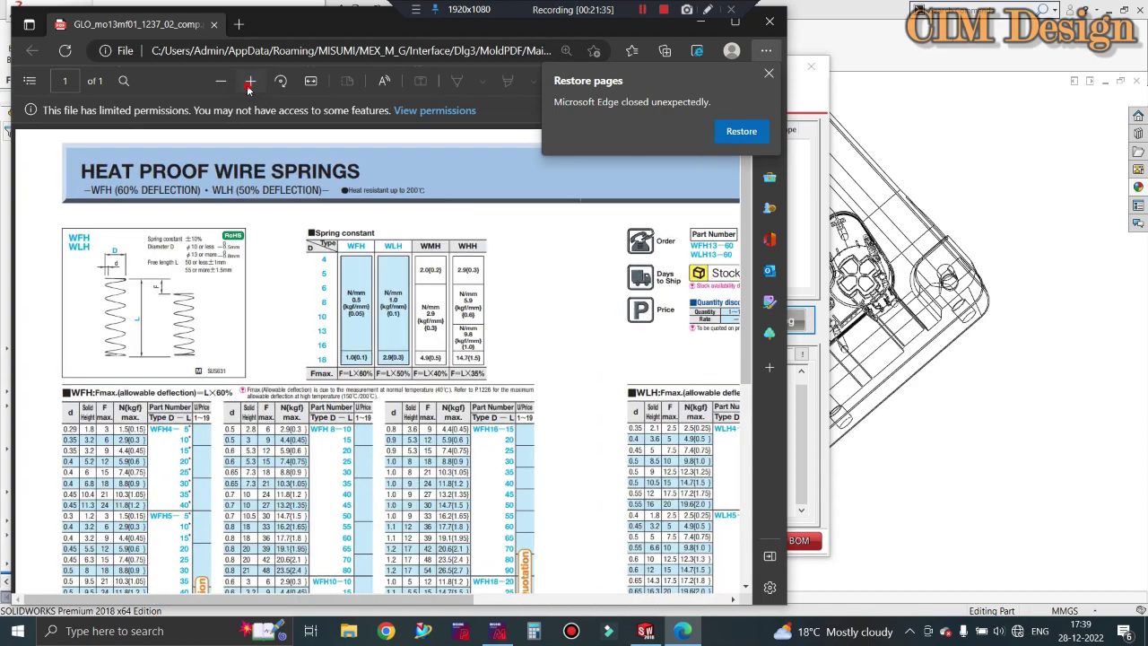
pyautogui.click(250, 81)
pyautogui.scroll(-2, 521, 306)
pyautogui.scroll(-5, 511, 377)
pyautogui.scroll(-5, 503, 448)
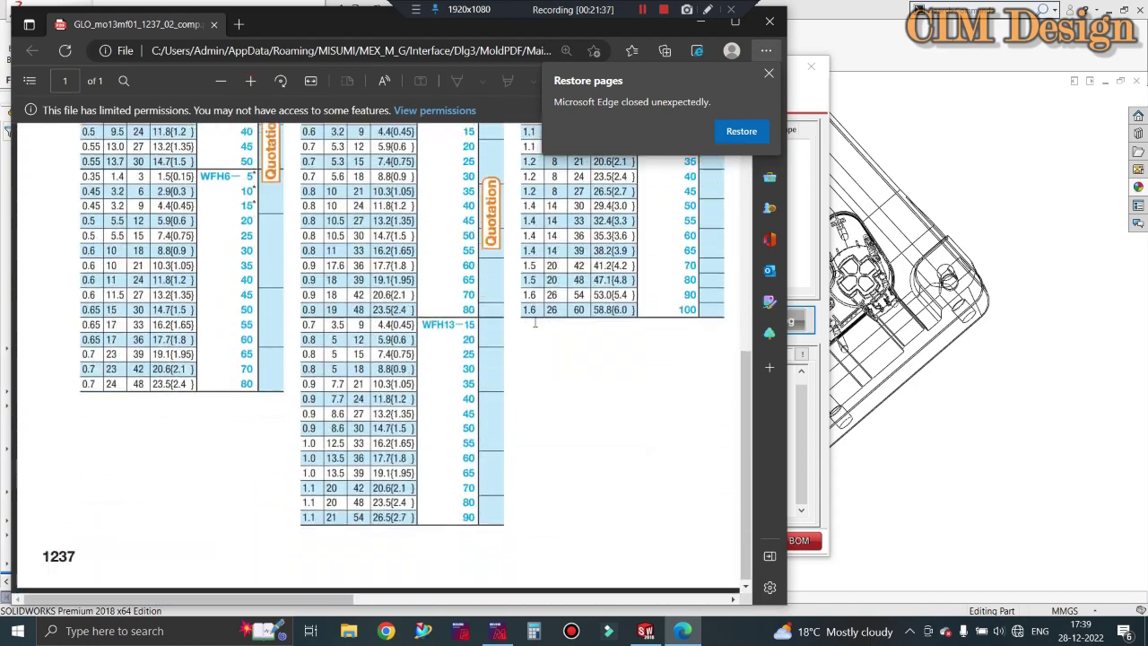
pyautogui.scroll(-2, 494, 493)
pyautogui.moveTo(323, 598); pyautogui.dragTo(674, 537)
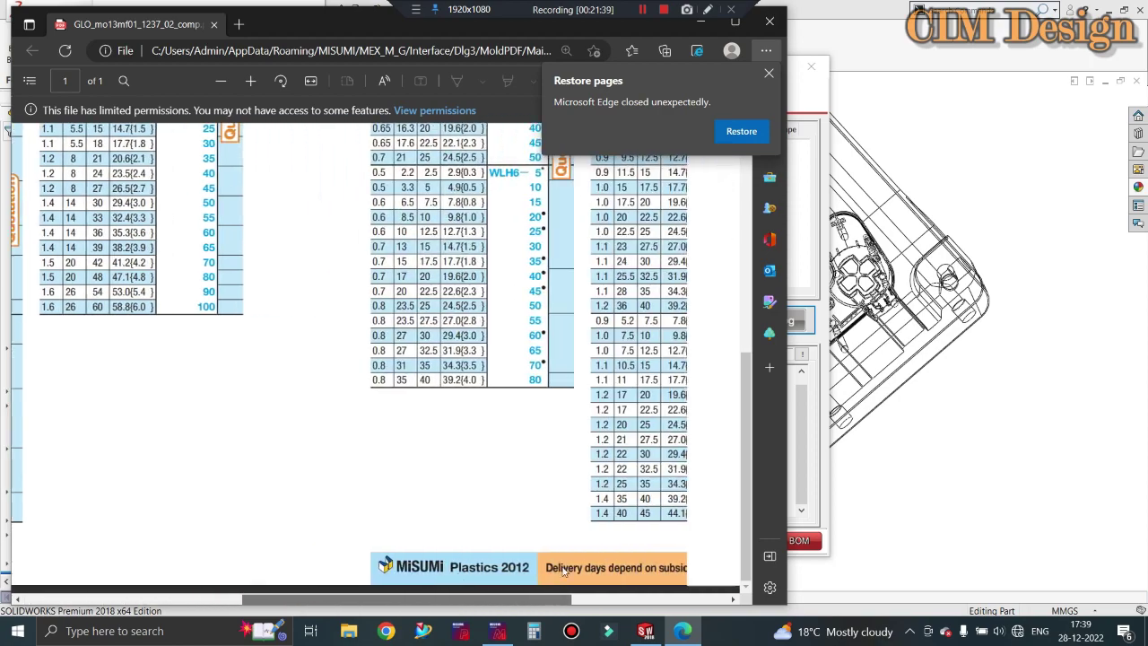
pyautogui.scroll(3, 628, 502)
pyautogui.scroll(3, 502, 430)
pyautogui.scroll(2, 408, 392)
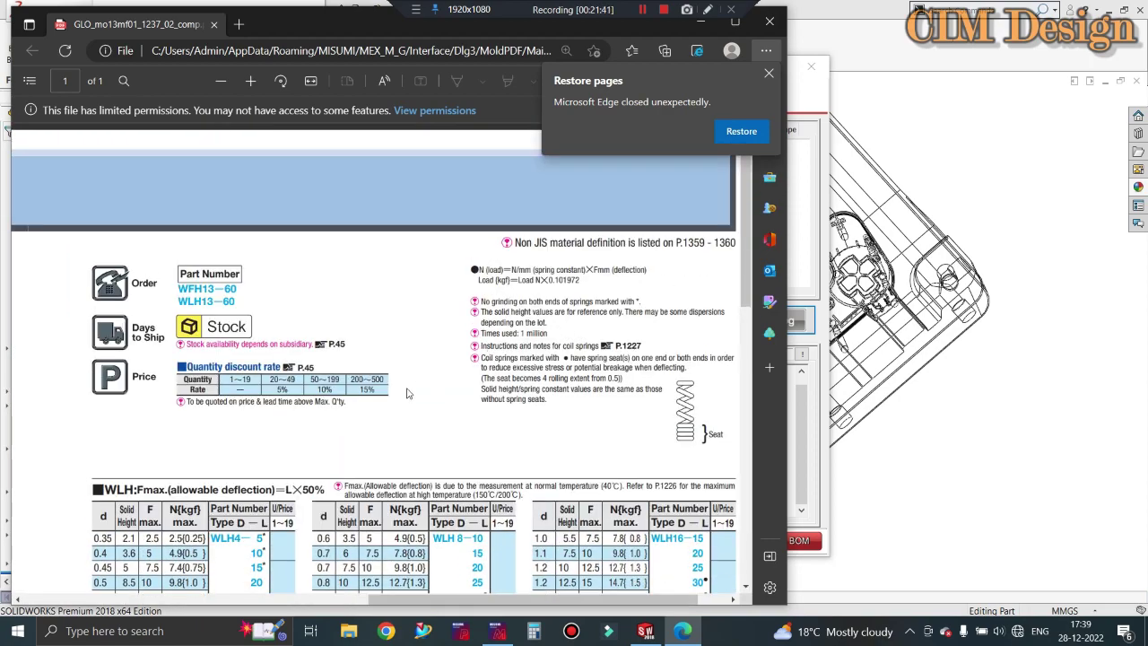
pyautogui.moveTo(494, 601); pyautogui.dragTo(619, 464)
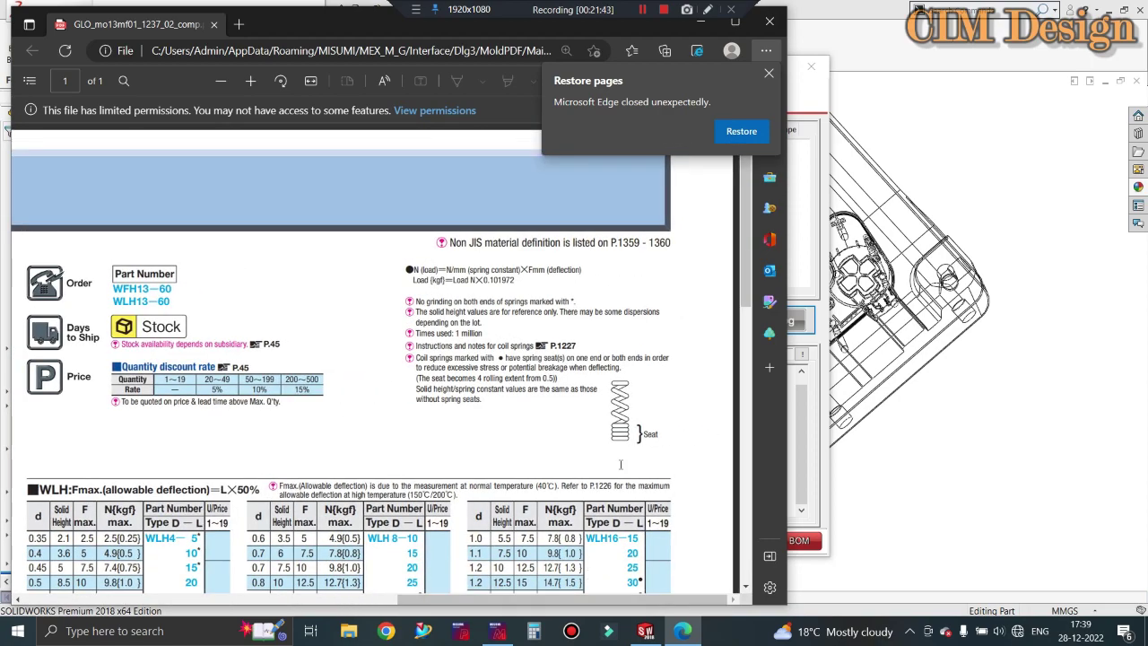
pyautogui.click(769, 21)
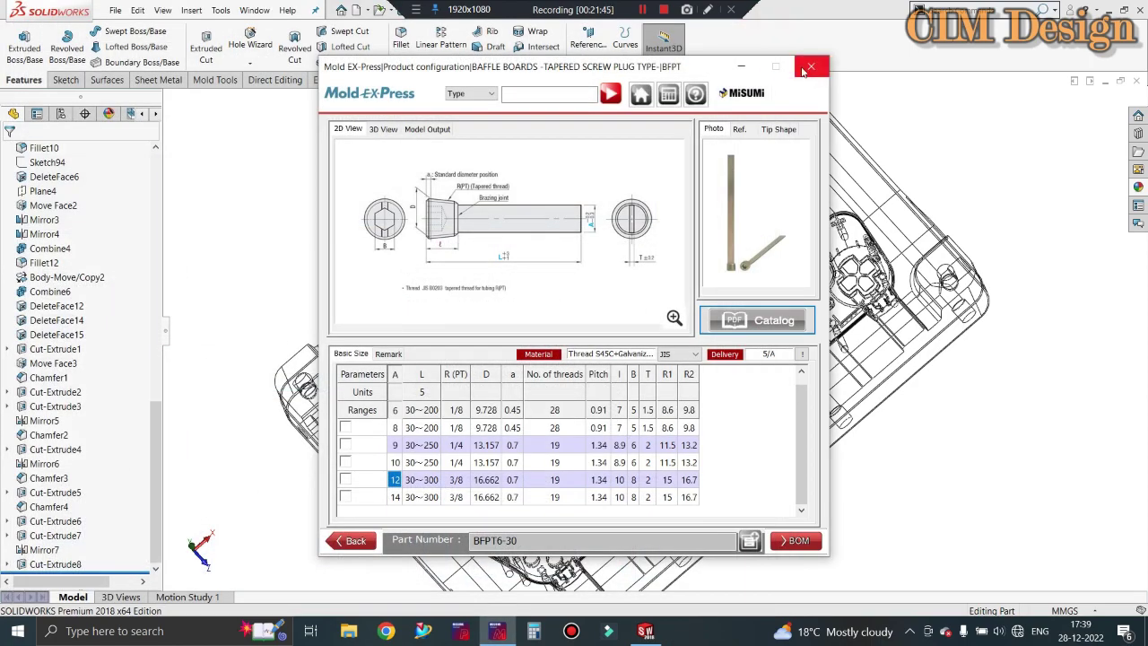
# - Close the plug configurator, fit the mould in view and orbit to its side
pyautogui.click(811, 66)
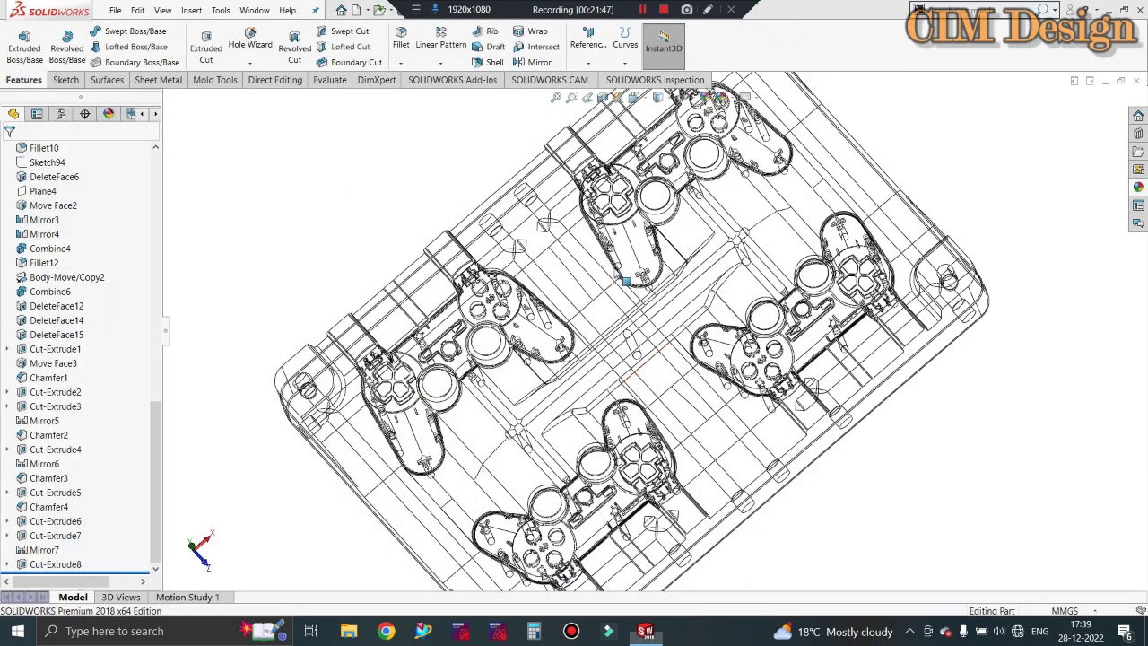
pyautogui.press('f')
pyautogui.moveTo(642, 336); pyautogui.dragTo(571, 392, button='middle')
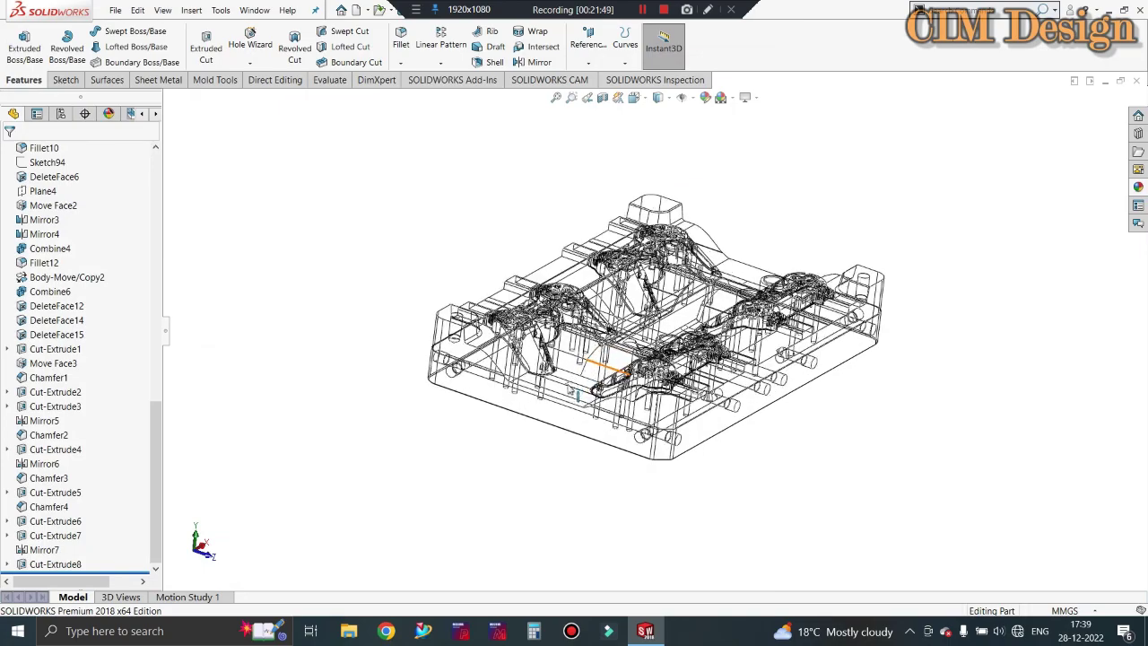
pyautogui.moveTo(453, 330)
pyautogui.mouseDown(button='middle')
pyautogui.moveTo(578, 321)
pyautogui.moveTo(575, 384)
pyautogui.mouseUp(button='middle')
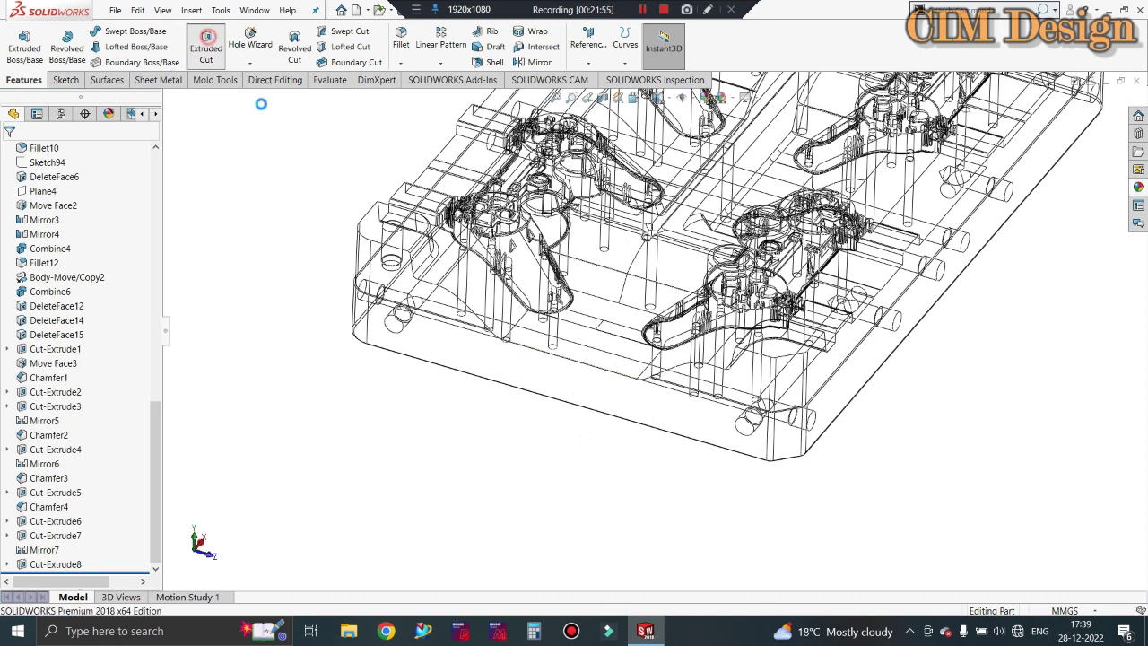
# - Start a new extruded cut sketch on the plate's front face, viewed Normal To
pyautogui.click(207, 47)
pyautogui.click(520, 376)
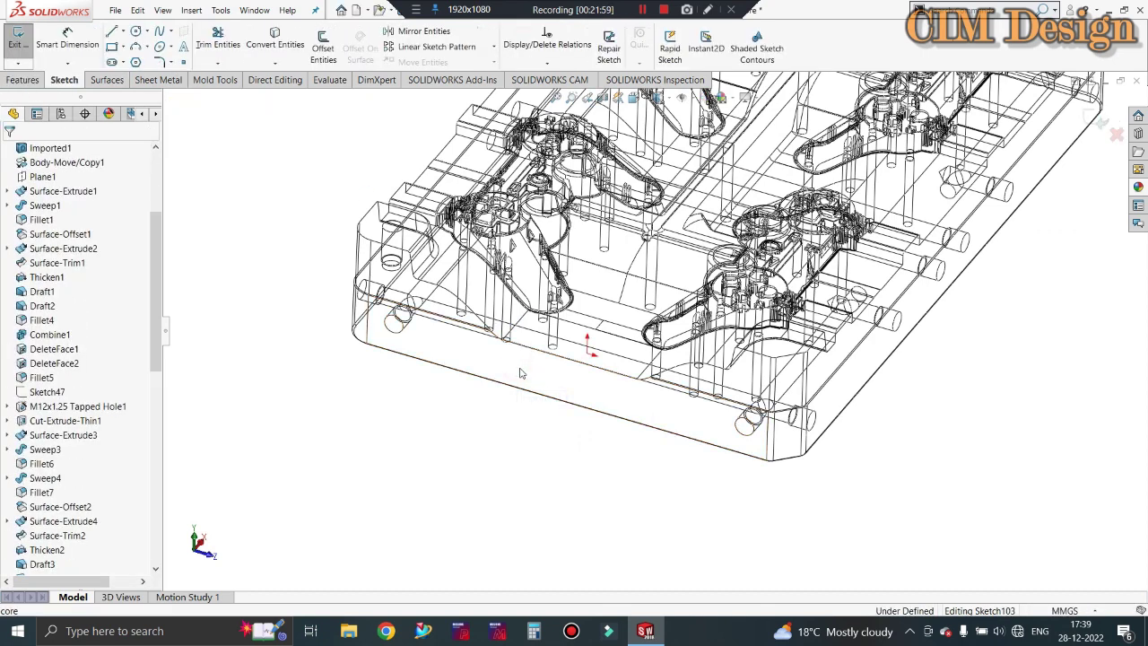
pyautogui.hotkey('ctrl', '8')
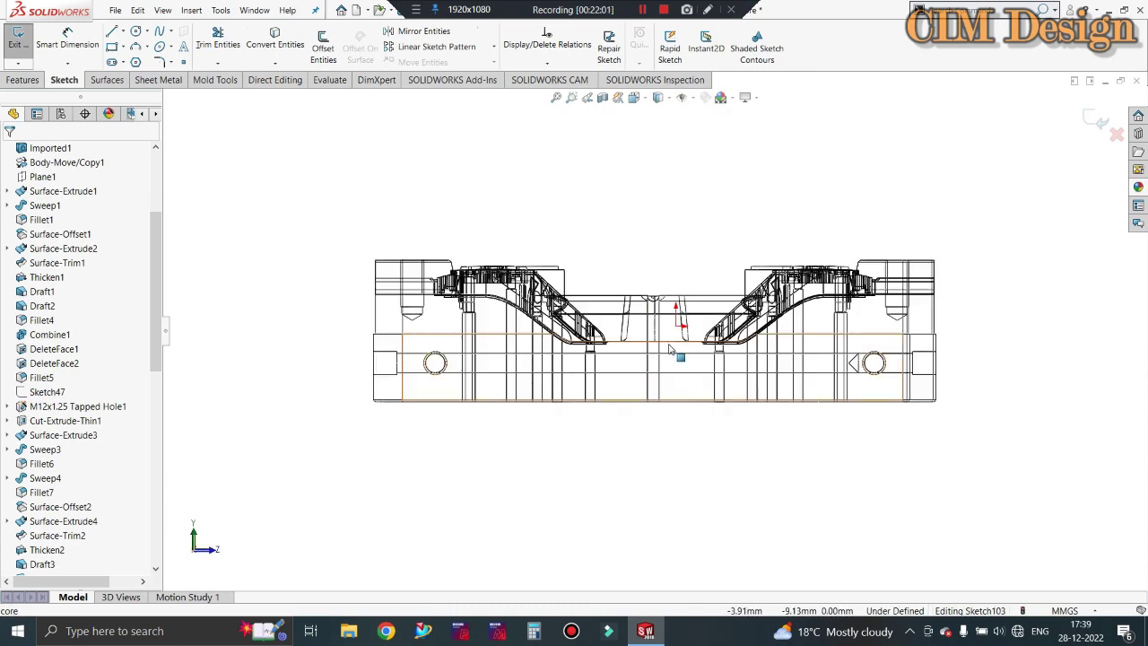
pyautogui.scroll(-2, 664, 368)
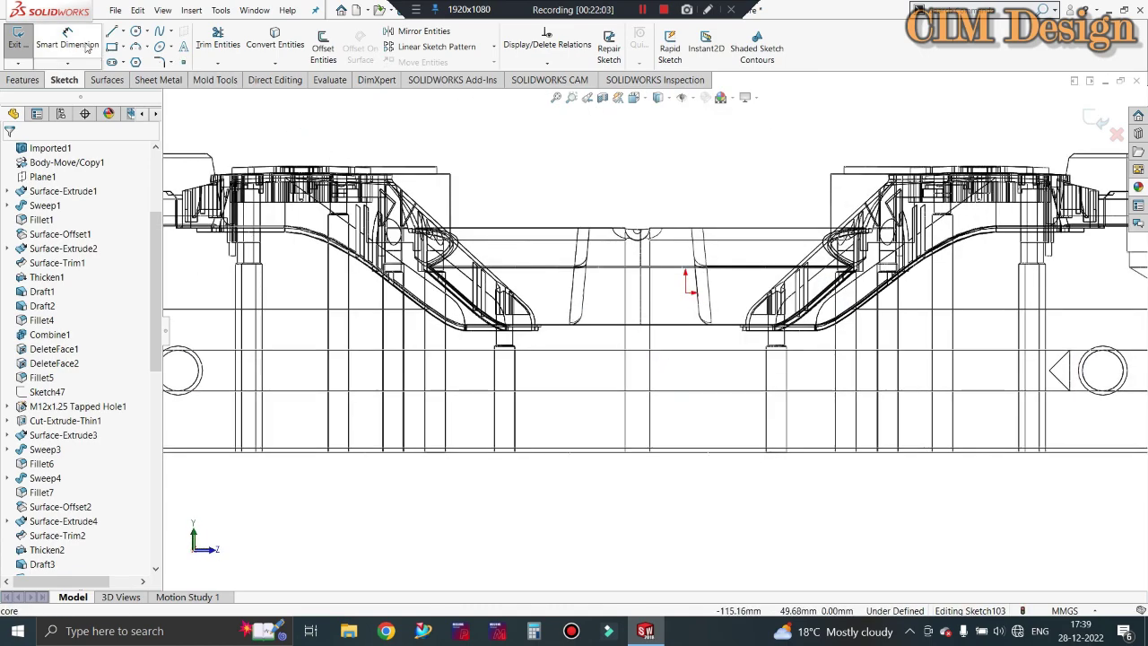
# - Draw a 14 mm diameter circle below the middle of the plate's side face
pyautogui.click(135, 31)
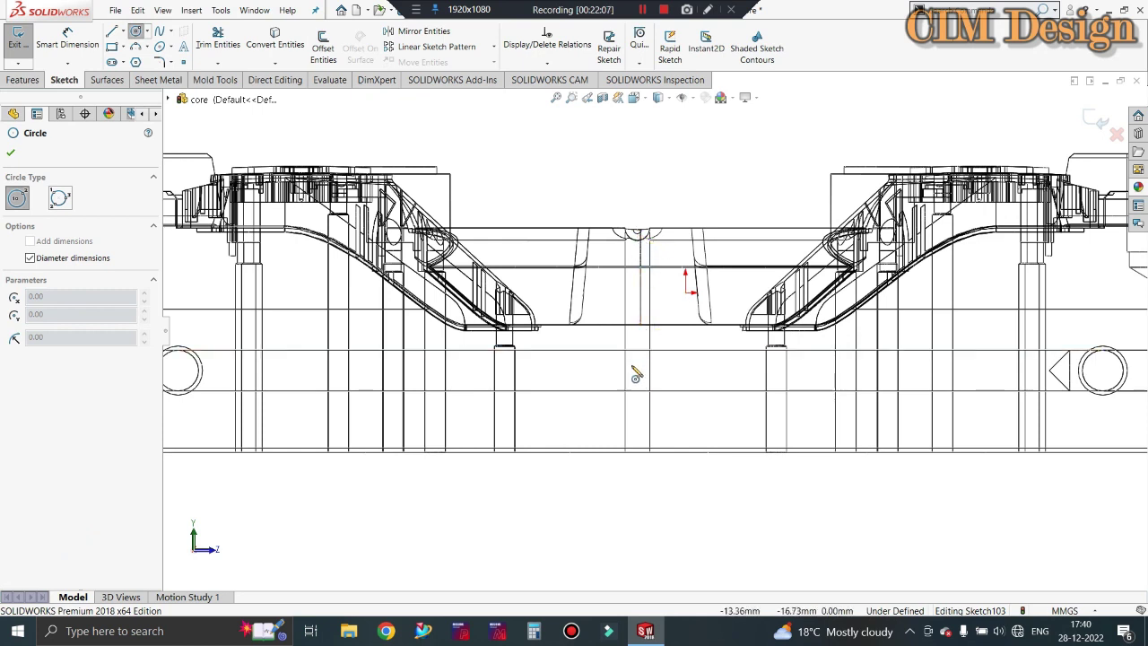
pyautogui.click(642, 375)
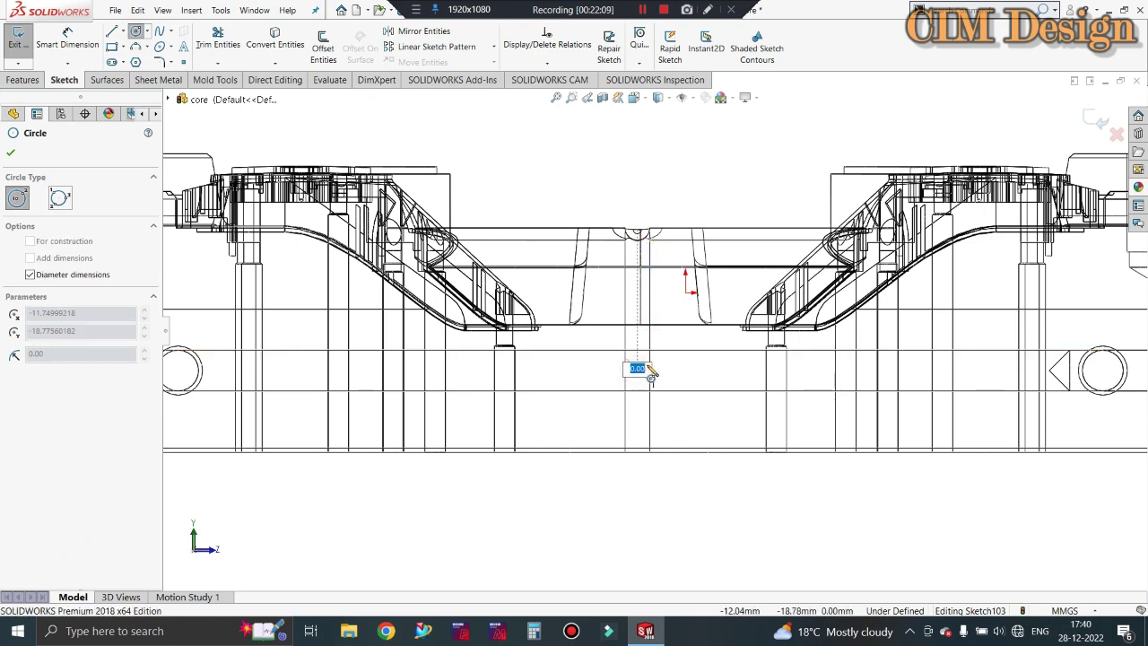
pyautogui.write('14')
pyautogui.press('Return')
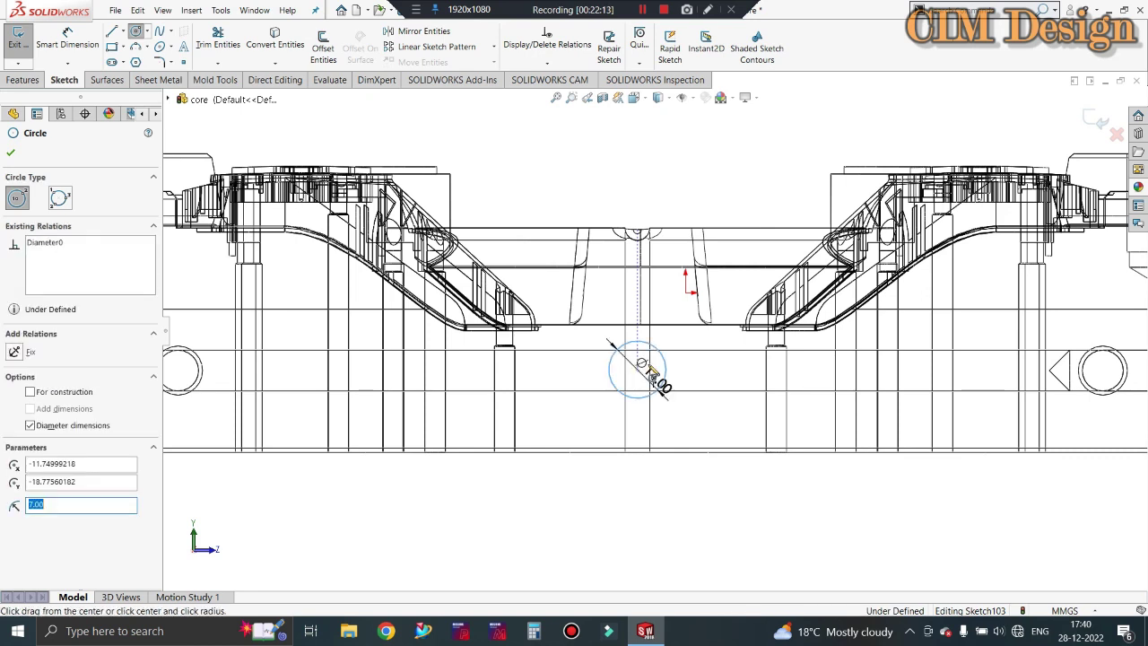
pyautogui.press('Escape')
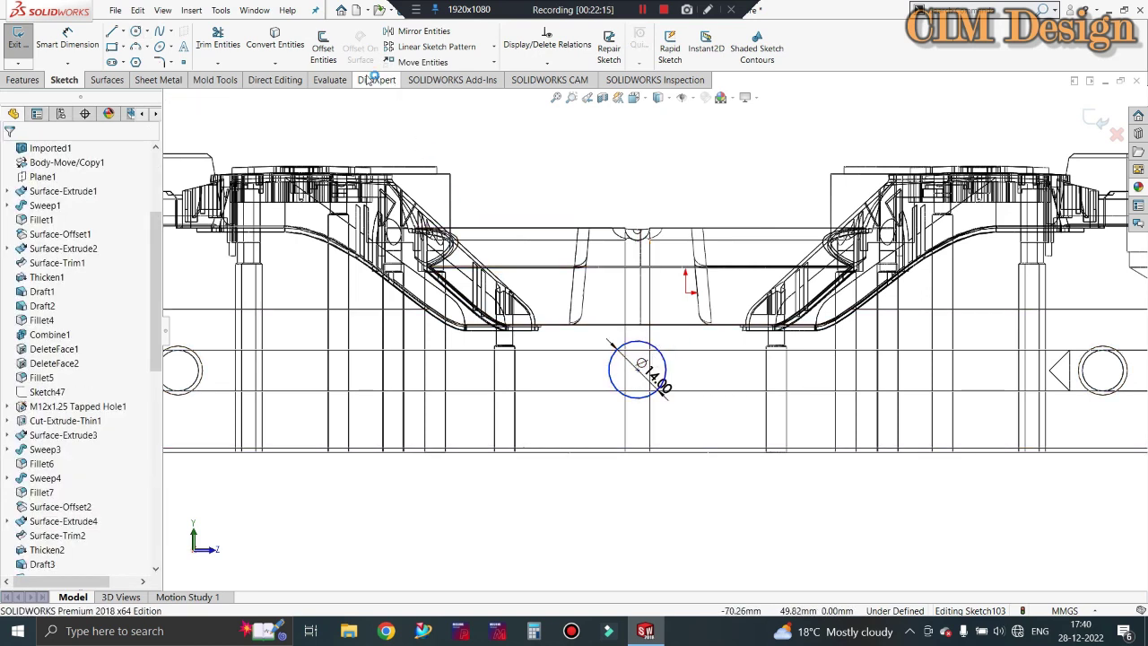
# - Dimension the circle's Ø14 diameter and pick the horizontal reference line
pyautogui.click(67, 40)
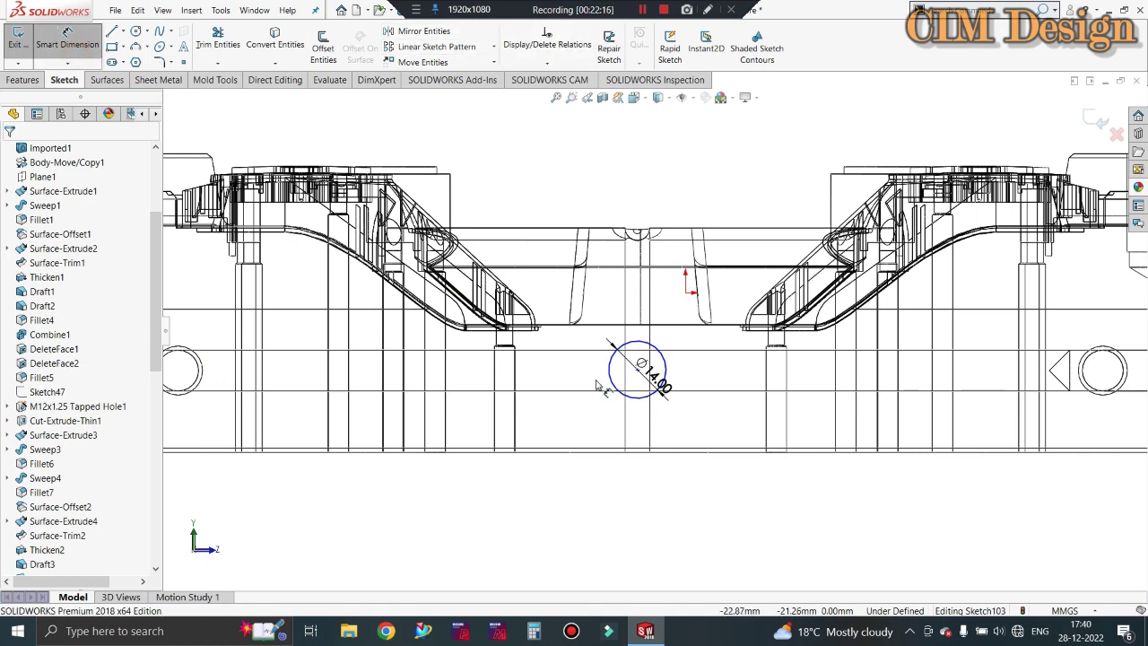
pyautogui.click(657, 382)
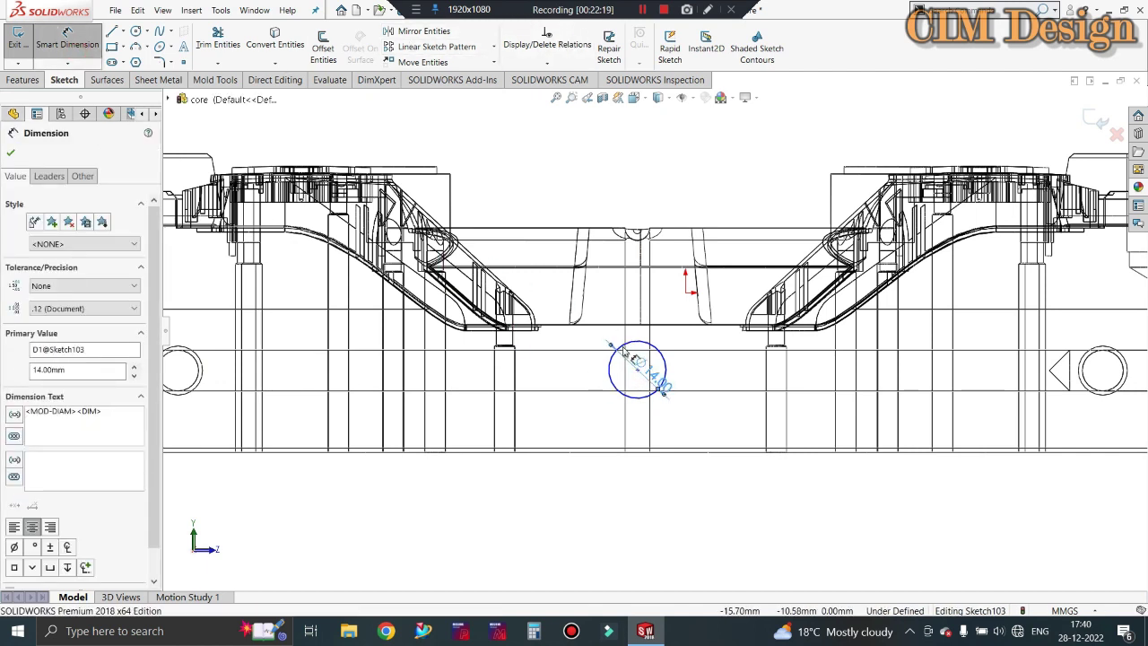
pyautogui.click(692, 351)
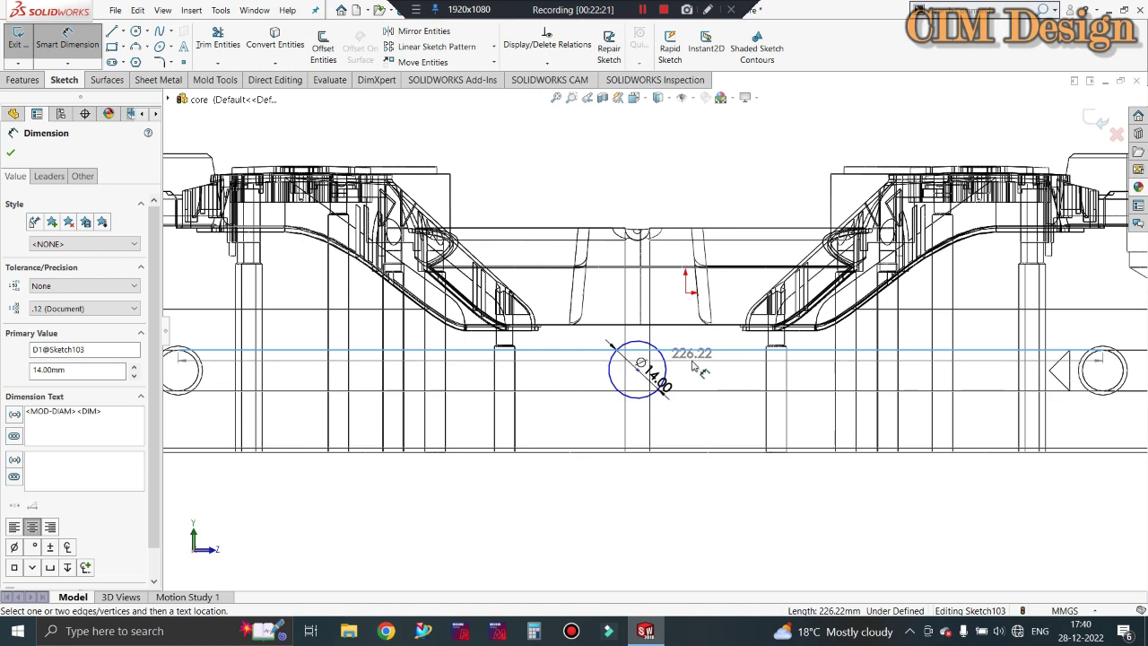
pyautogui.press('Escape')
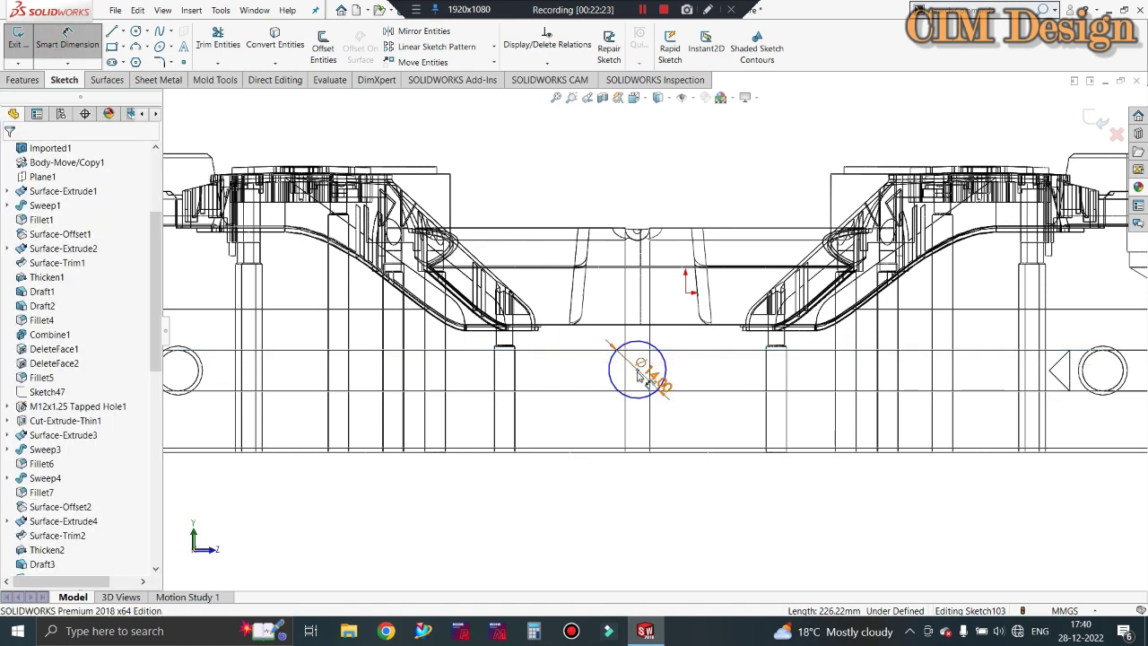
pyautogui.click(687, 351)
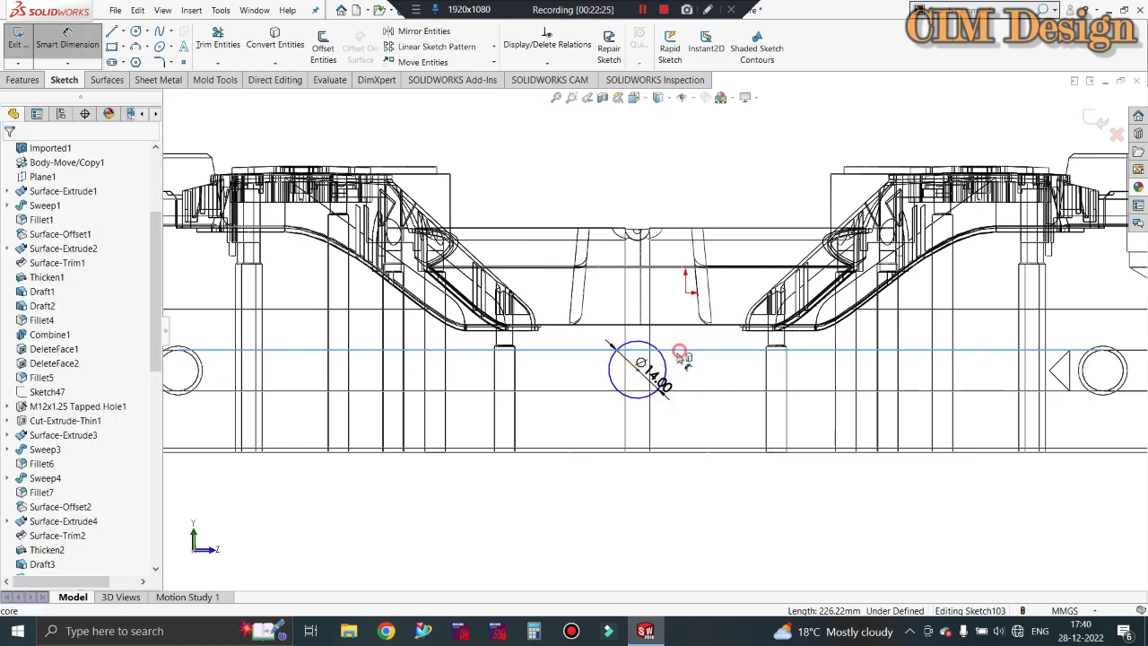
# - Locate the circle centre 5 mm from the horizontal line, then view isometric
pyautogui.click(638, 367)
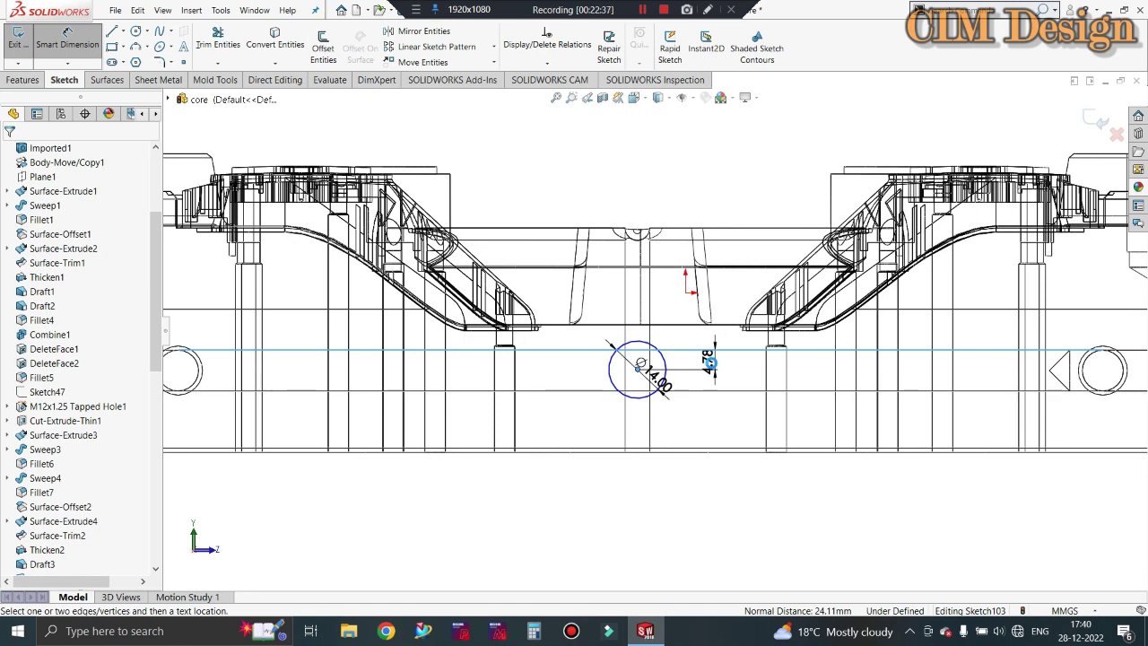
pyautogui.click(709, 361)
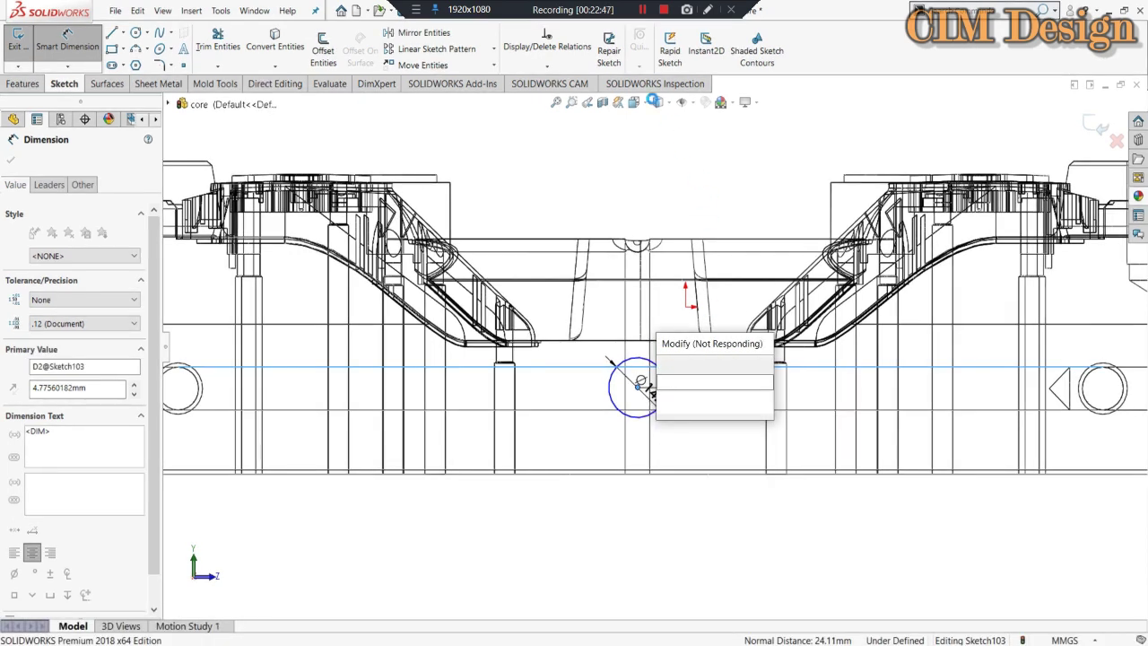
pyautogui.write('5')
pyautogui.press('Return')
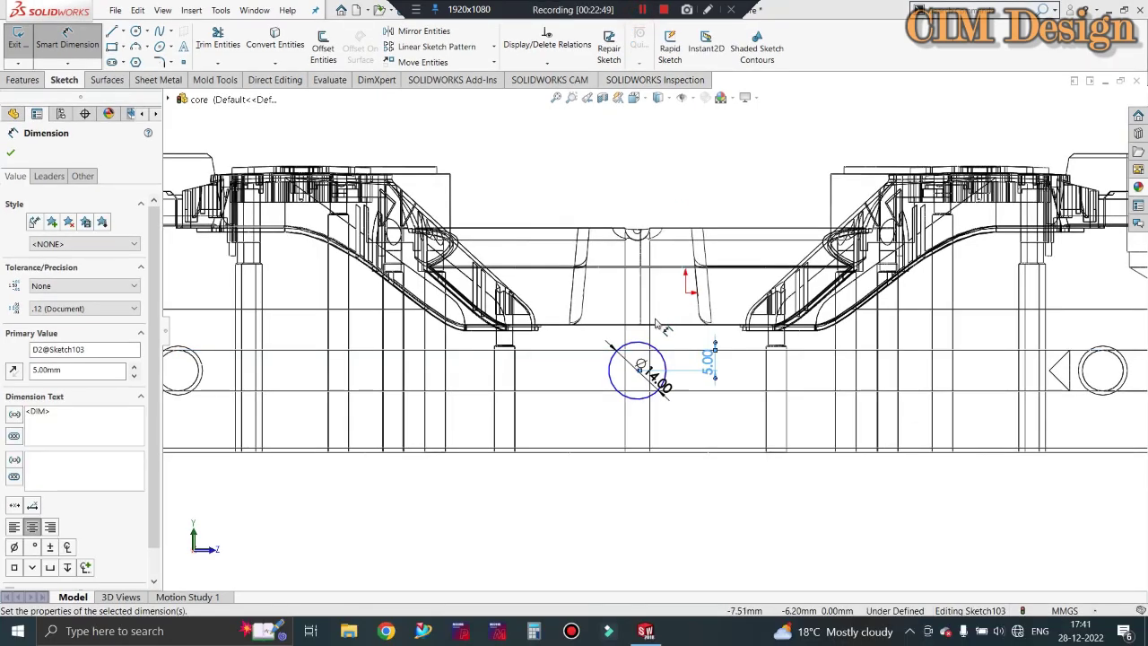
pyautogui.scroll(3, 652, 331)
pyautogui.hotkey('ctrl', '7')
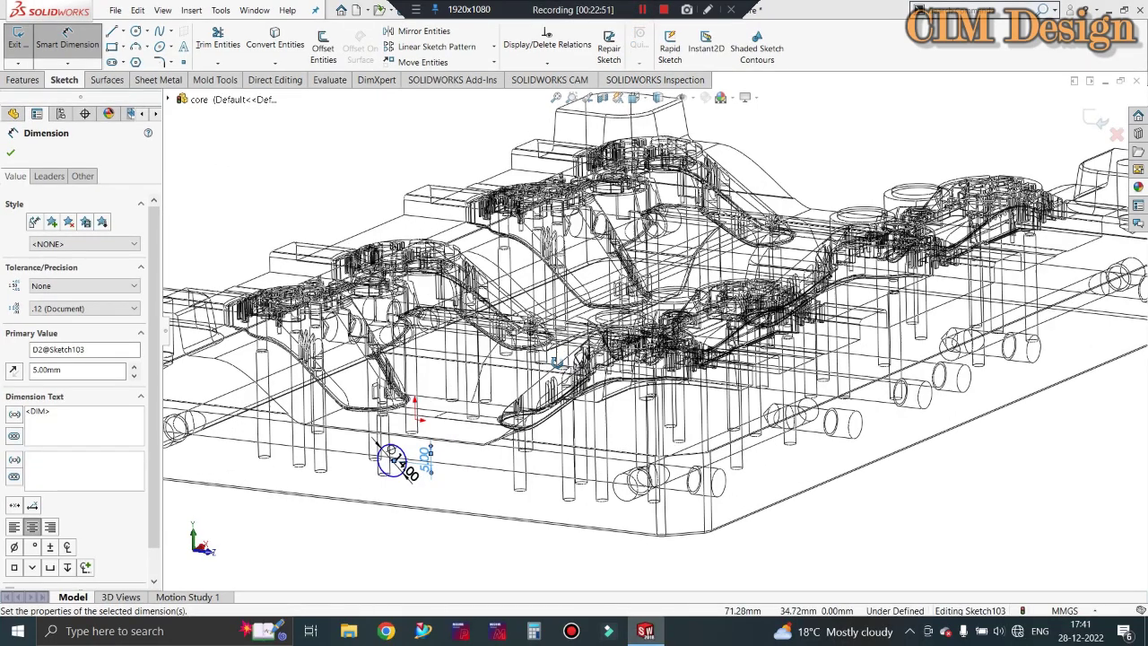
# - Exit the sketch, select Sketch103 and start an extruded cut with Ctrl+E
pyautogui.click(18, 37)
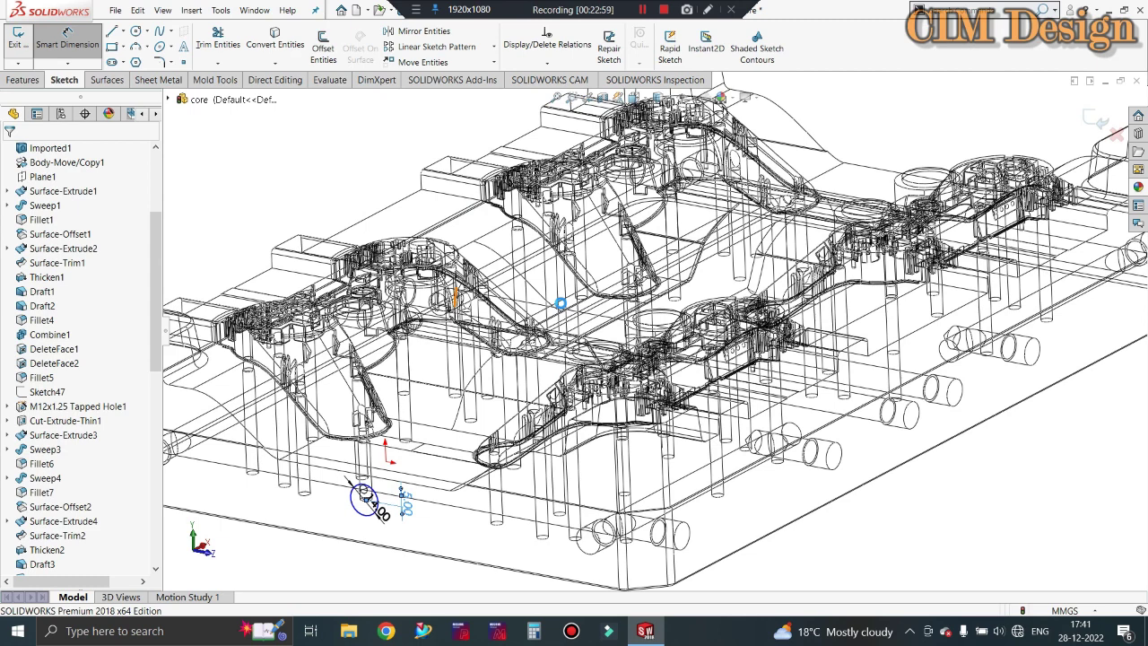
pyautogui.click(384, 490)
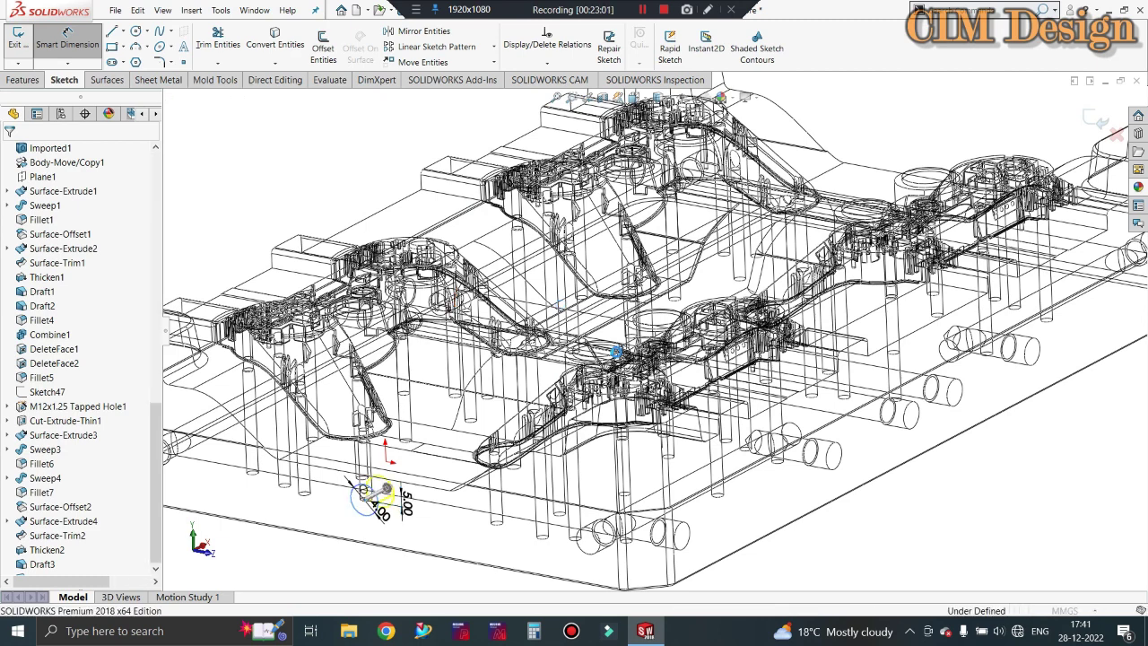
pyautogui.hotkey('ctrl', 'e')
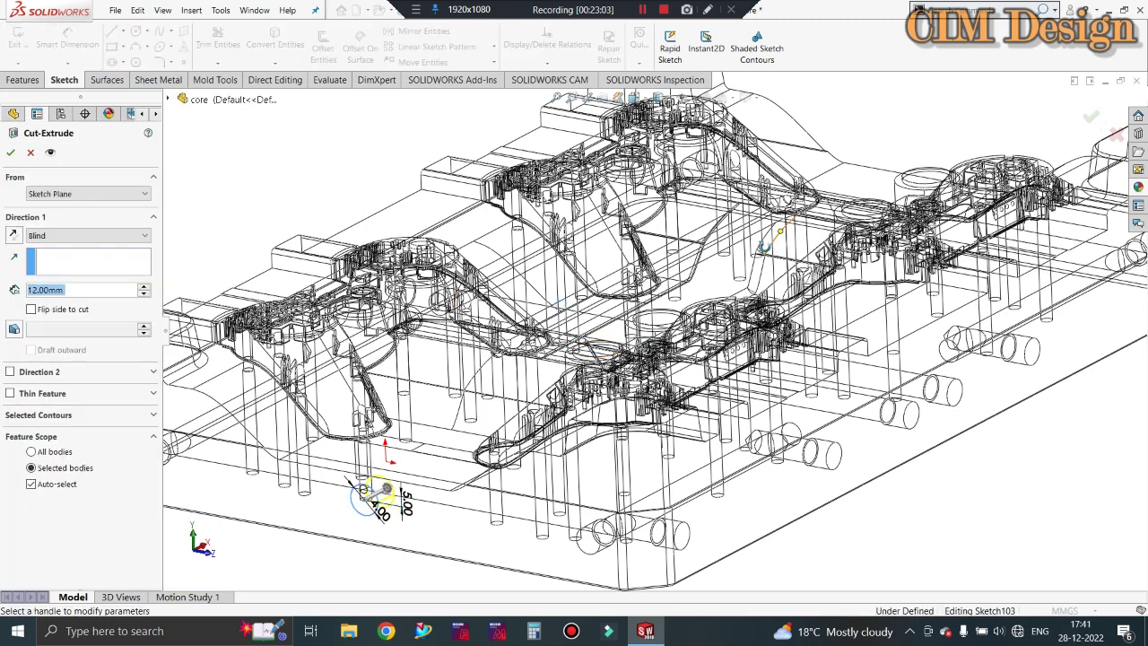
# - Set the blind cut depth to 90 mm and confirm the Ø14 side hole
pyautogui.scroll(3, 762, 245)
pyautogui.scroll(3, 664, 288)
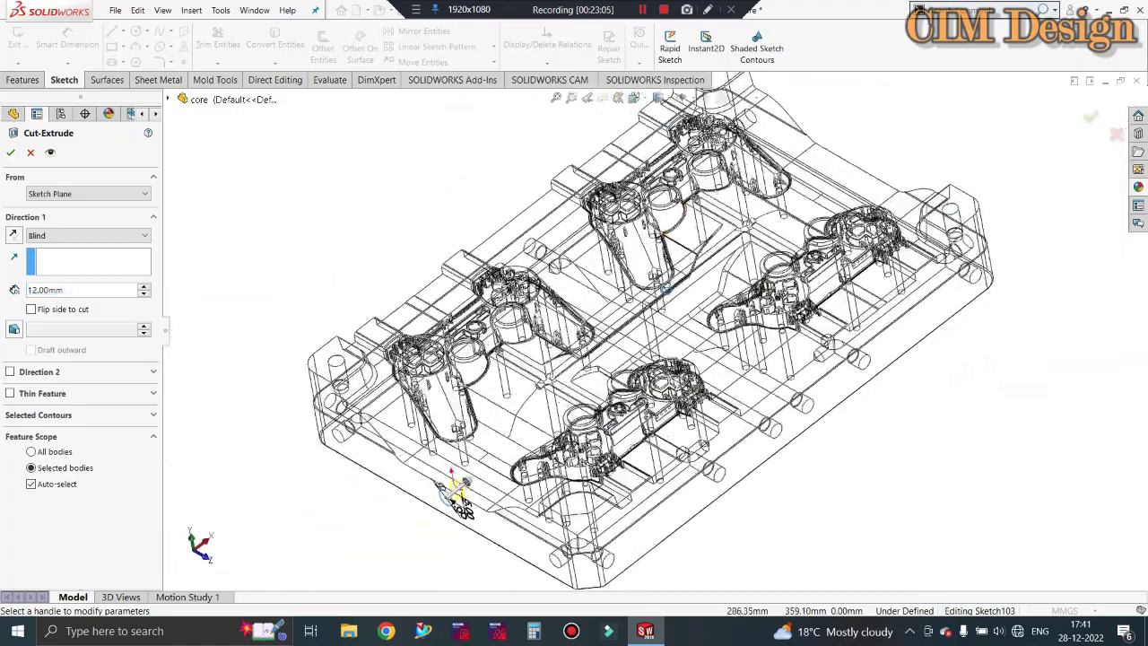
pyautogui.click(463, 496)
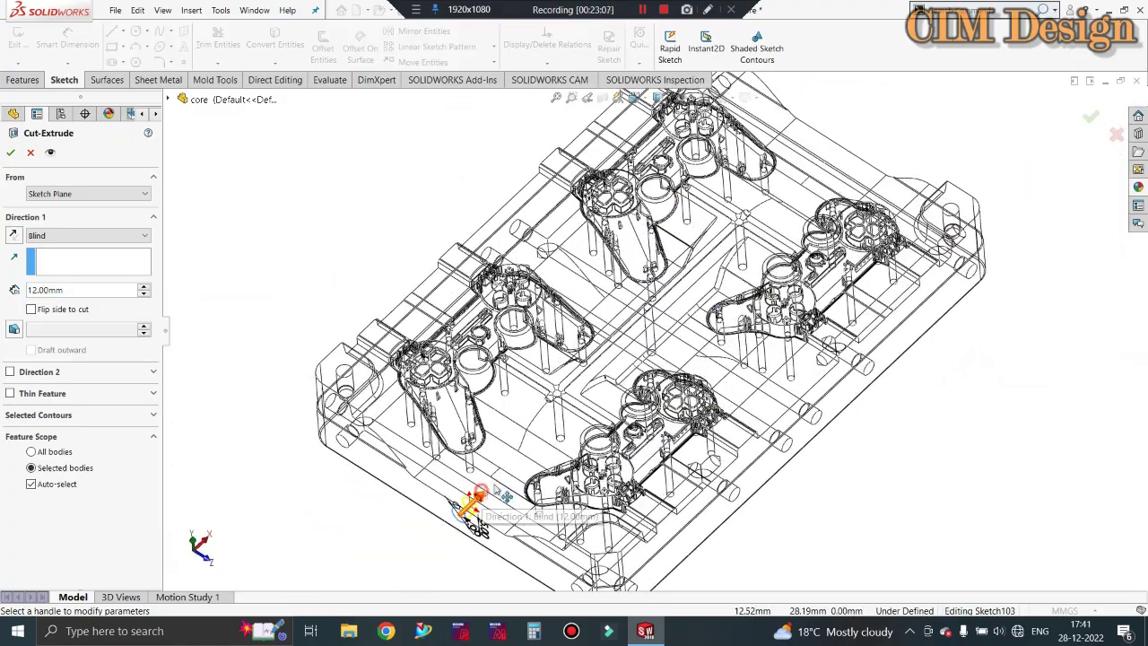
pyautogui.click(553, 445)
pyautogui.scroll(-2, 556, 431)
pyautogui.scroll(-2, 560, 413)
pyautogui.scroll(-3, 569, 390)
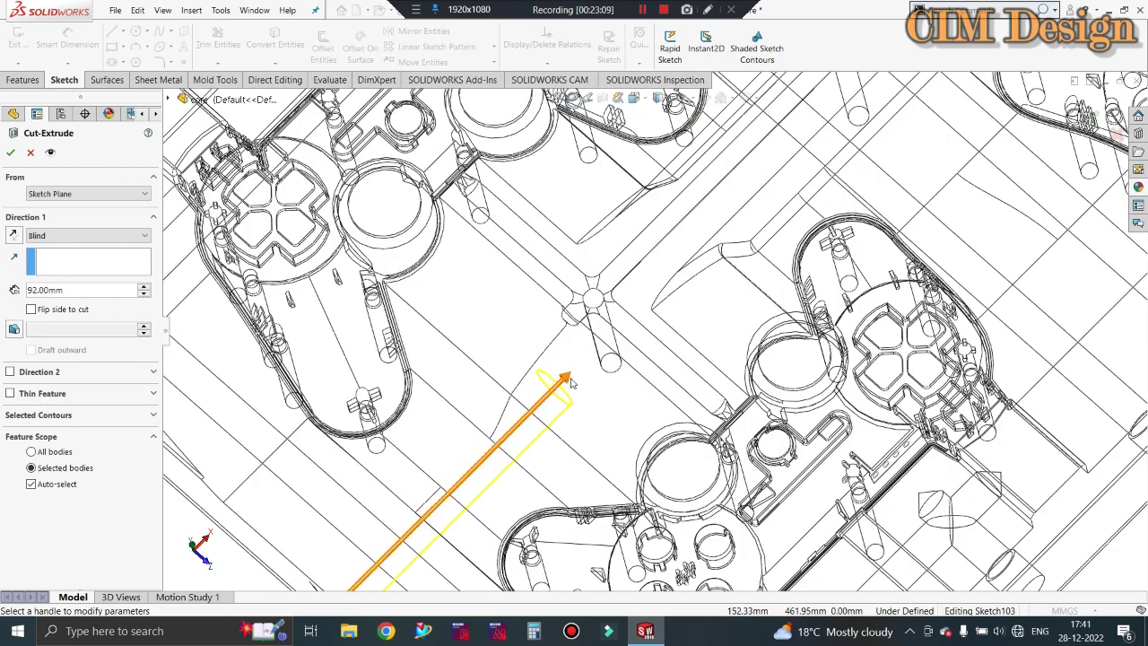
pyautogui.doubleClick(89, 289)
pyautogui.write('90')
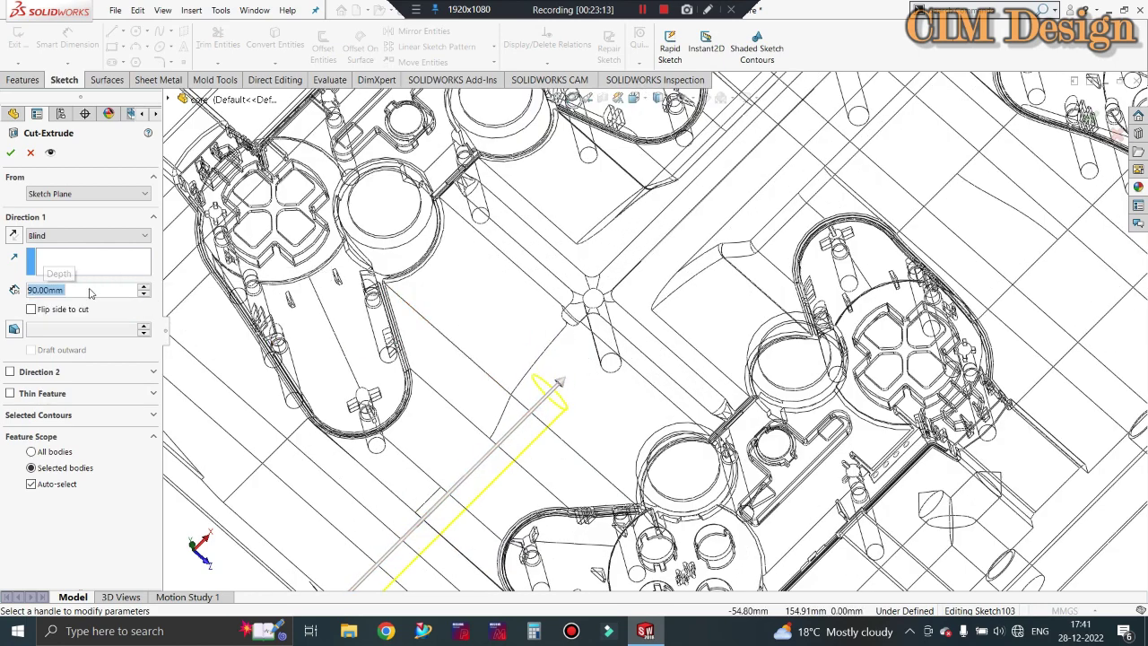
pyautogui.press('Return')
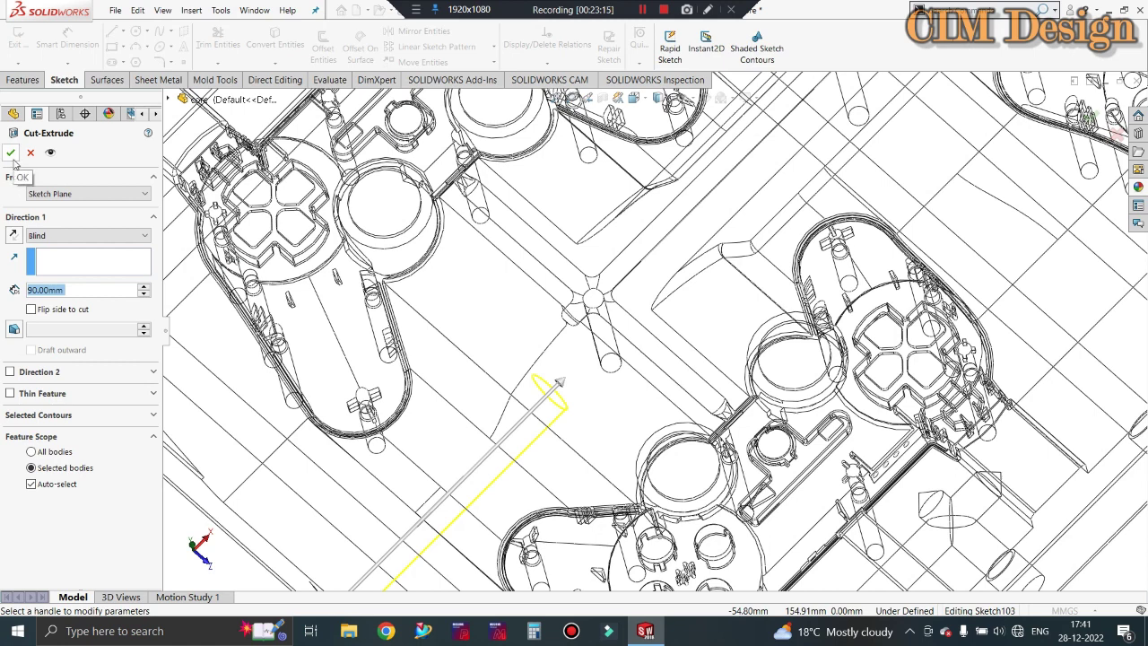
pyautogui.click(12, 154)
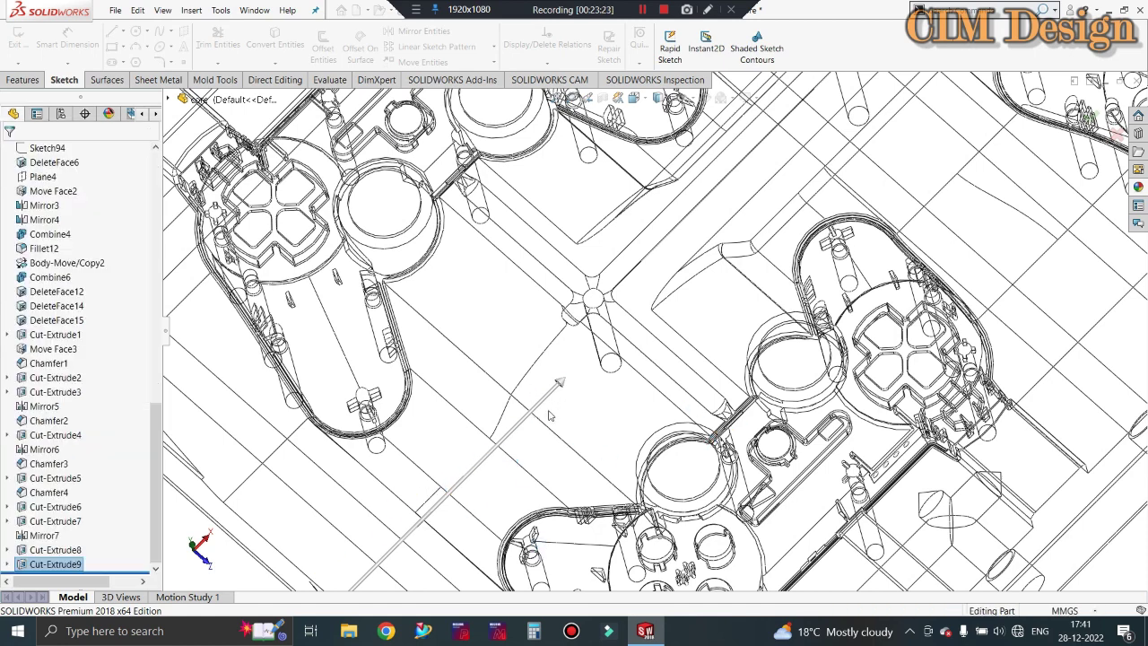
# - Mirror Cut-Extrude9 about the Right Plane for a matching hole on the opposite side
pyautogui.moveTo(572, 377); pyautogui.dragTo(546, 363, button='middle')
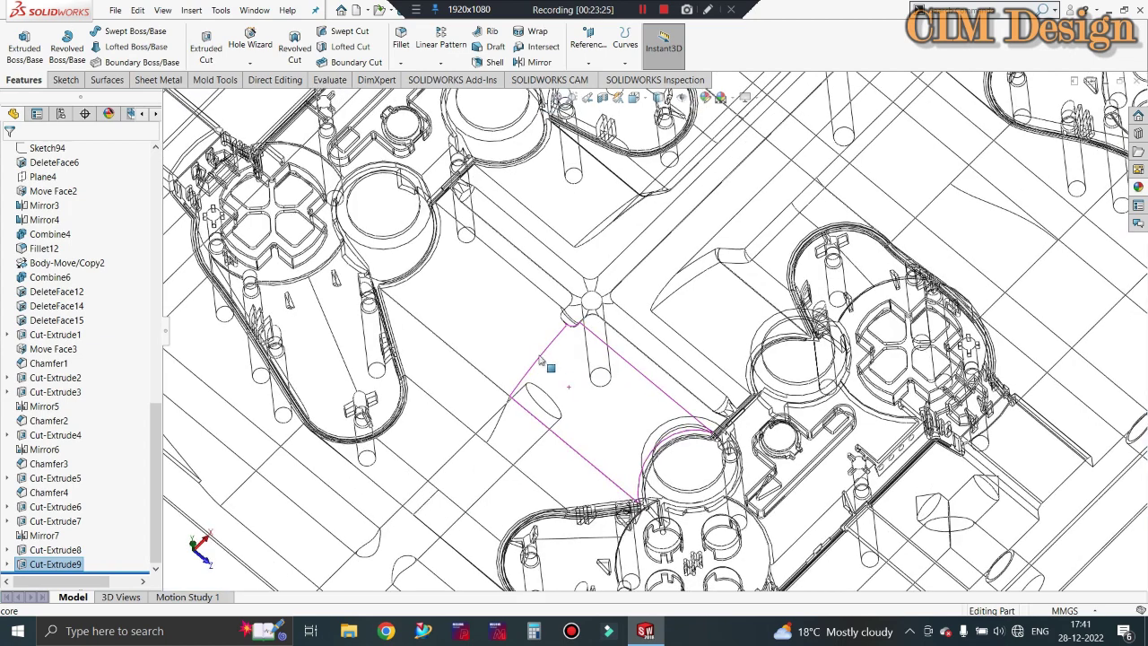
pyautogui.moveTo(676, 342); pyautogui.dragTo(612, 323, button='middle')
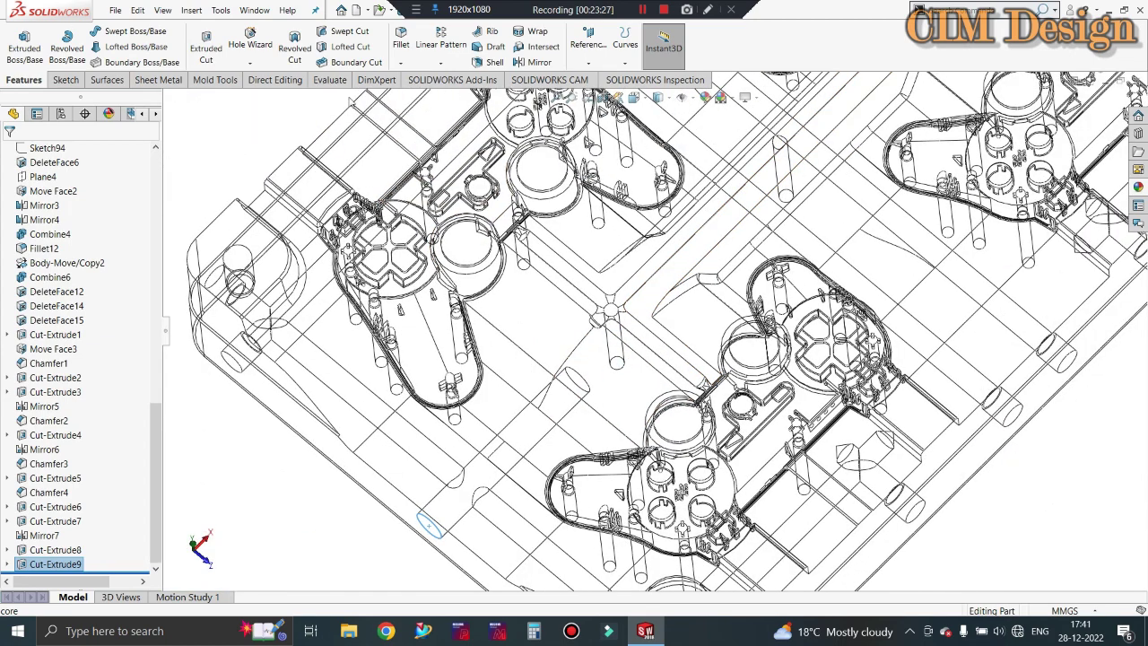
pyautogui.click(539, 62)
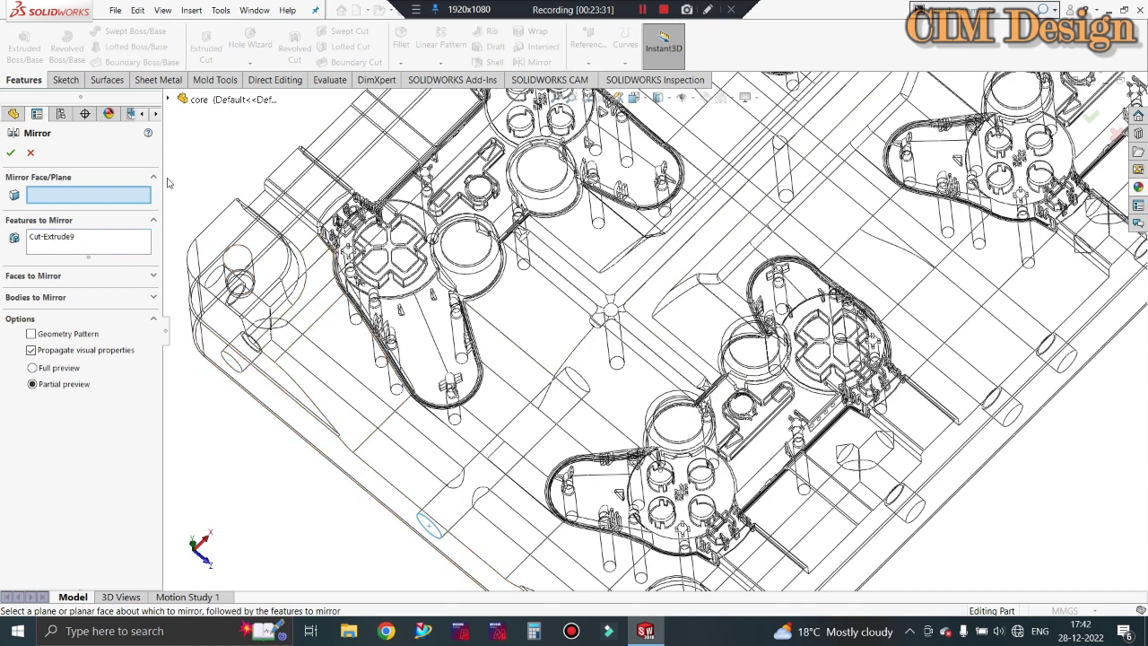
pyautogui.click(167, 100)
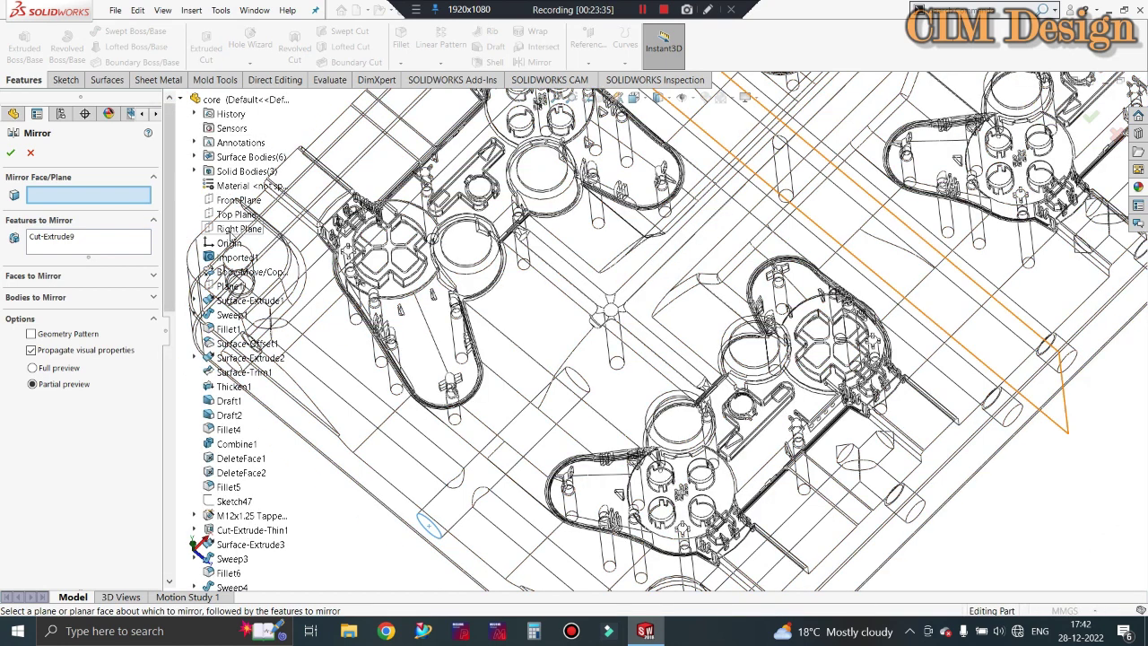
pyautogui.click(235, 230)
pyautogui.click(16, 152)
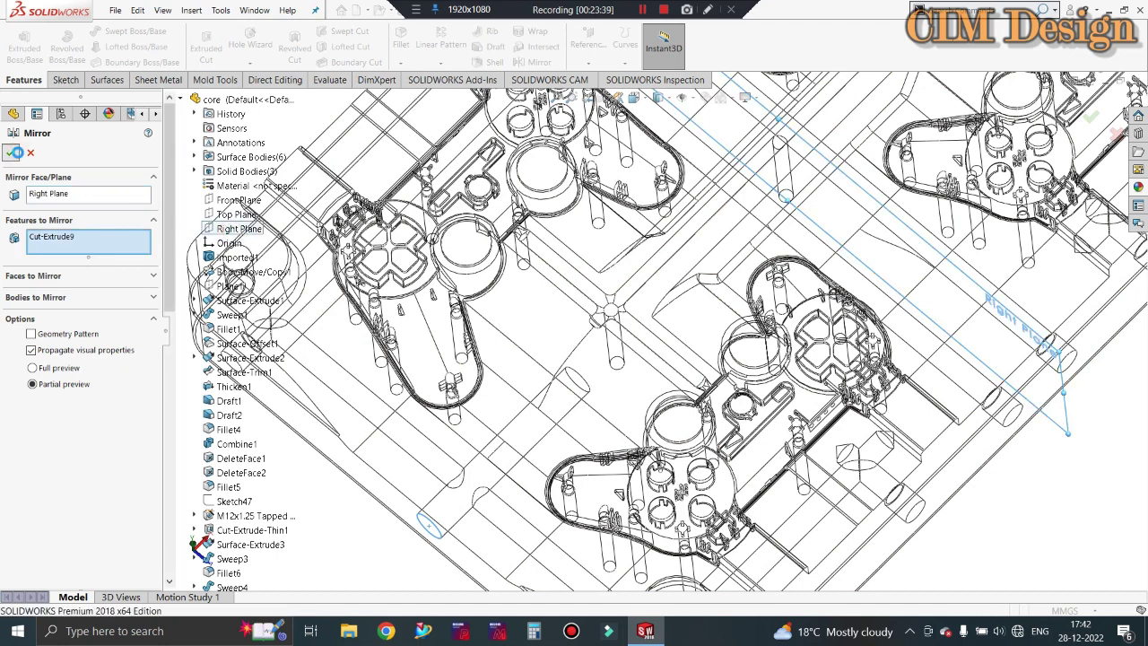
pyautogui.click(16, 153)
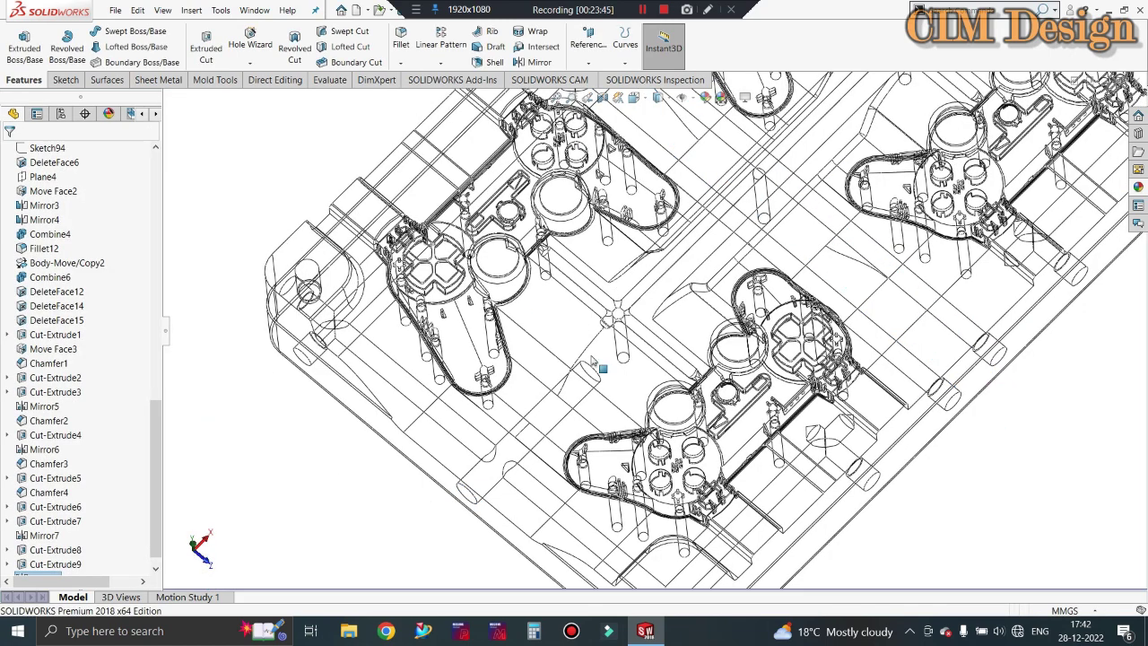
pyautogui.scroll(2, 592, 361)
pyautogui.scroll(2, 591, 361)
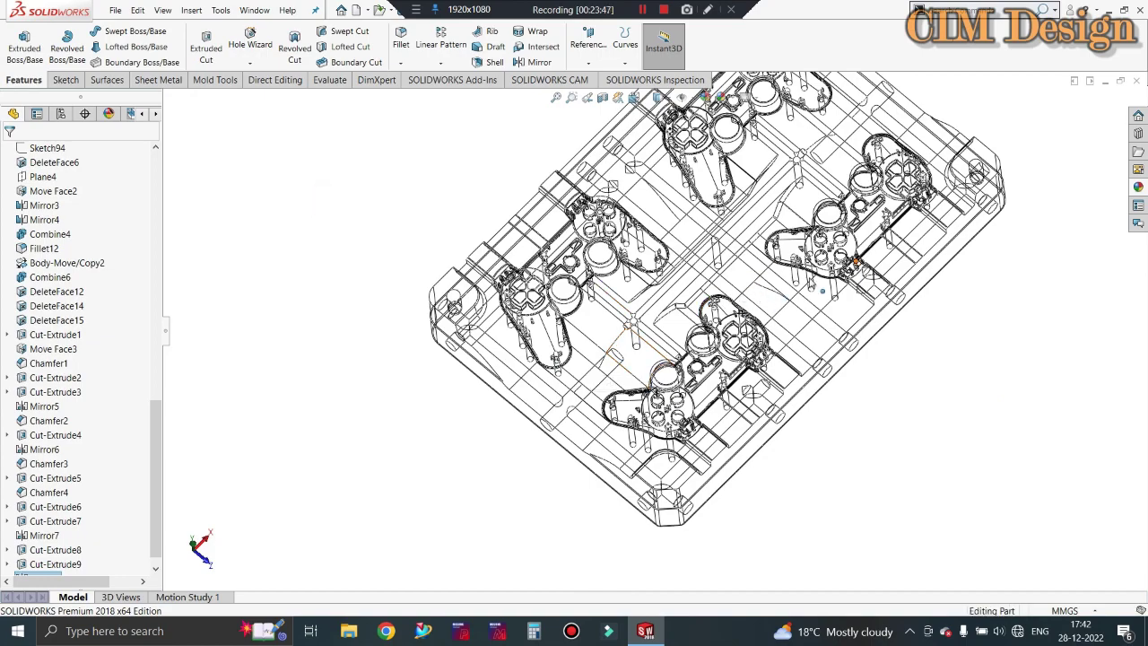
# - Start a chamfer and select the opening edges of both side holes
pyautogui.scroll(-2, 636, 357)
pyautogui.scroll(-2, 630, 323)
pyautogui.scroll(-1, 629, 322)
pyautogui.scroll(-1, 633, 336)
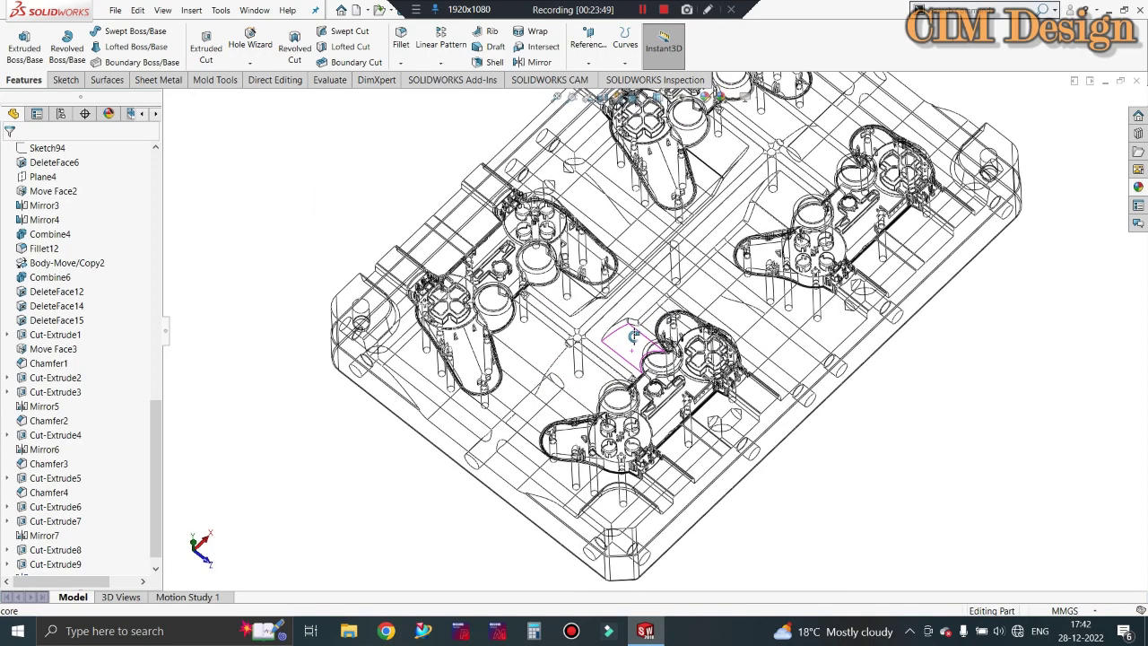
pyautogui.click(401, 63)
pyautogui.click(413, 92)
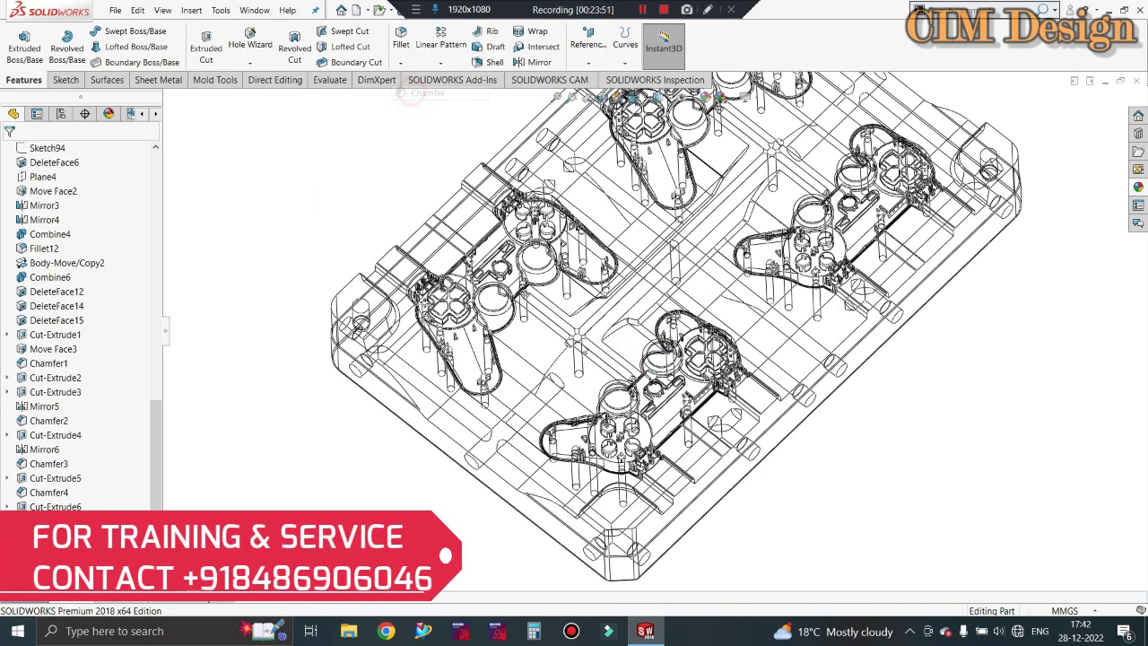
pyautogui.click(556, 378)
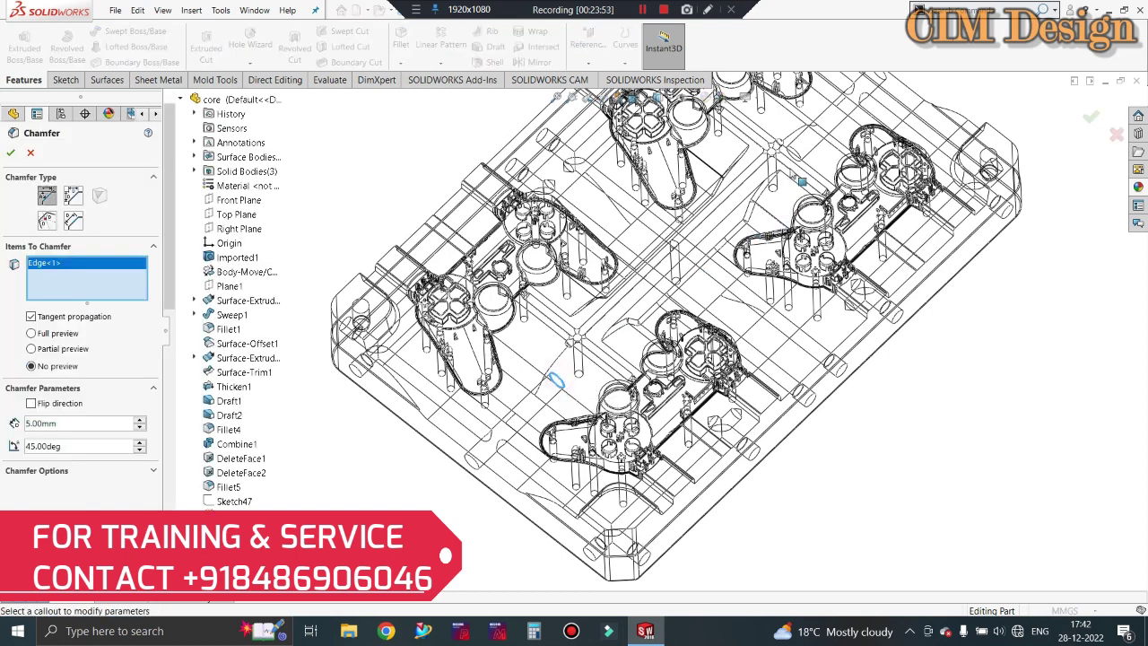
pyautogui.click(551, 381)
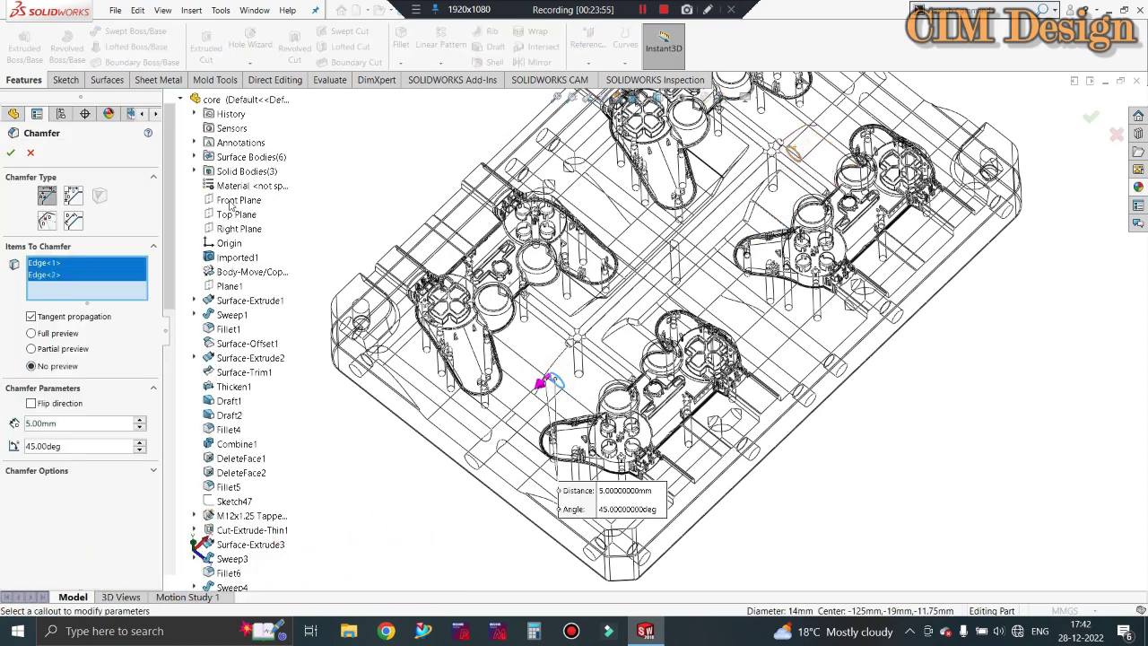
pyautogui.click(86, 272)
# - Set the chamfer distance to 7 mm at 45° and apply it
pyautogui.click(83, 423)
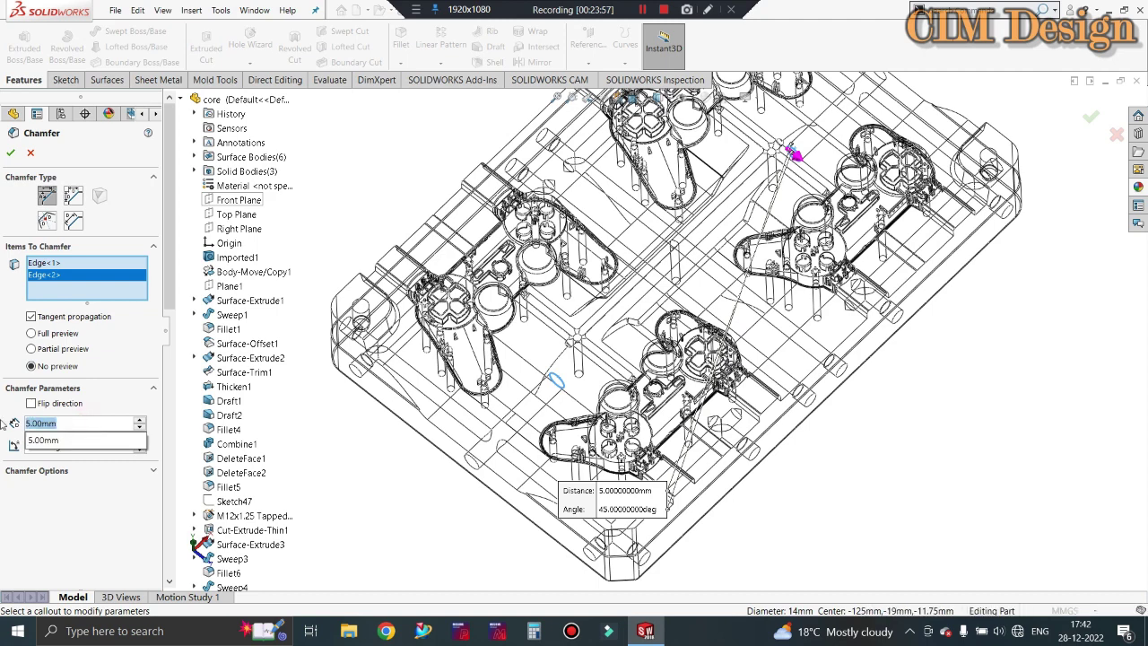
pyautogui.write('7.')
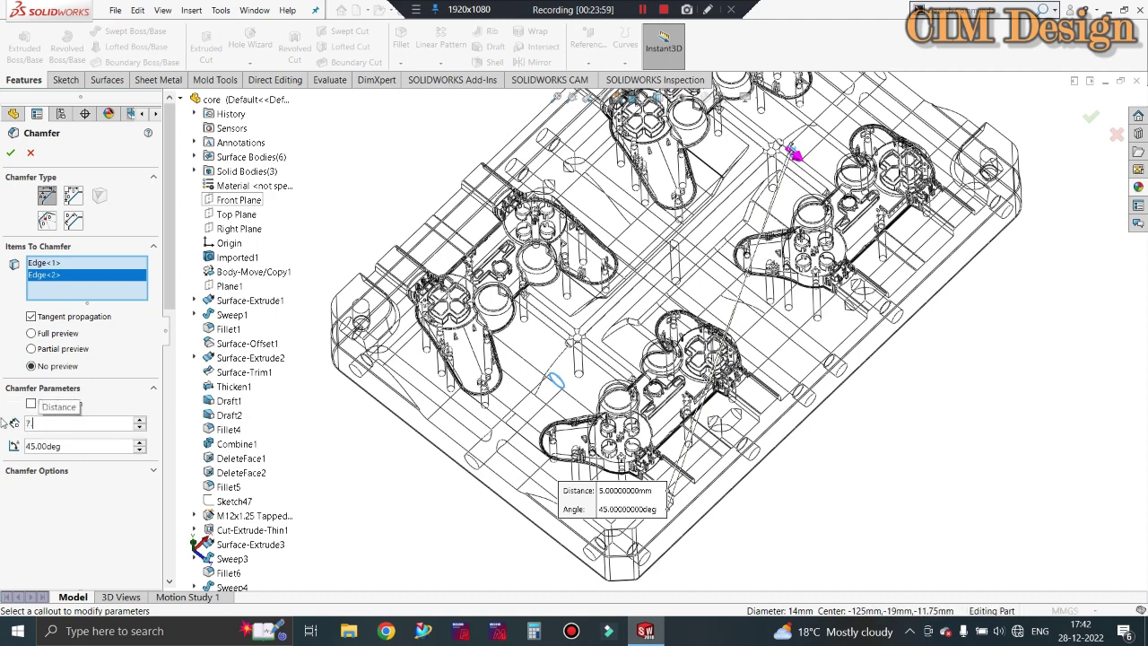
pyautogui.press('Return')
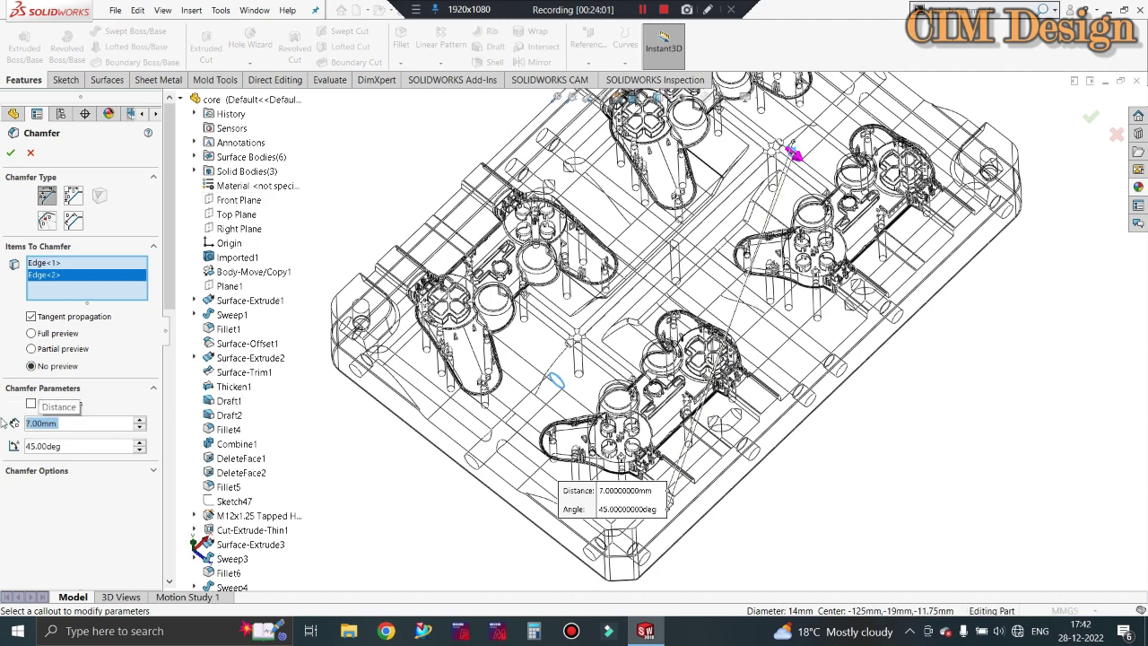
pyautogui.click(11, 152)
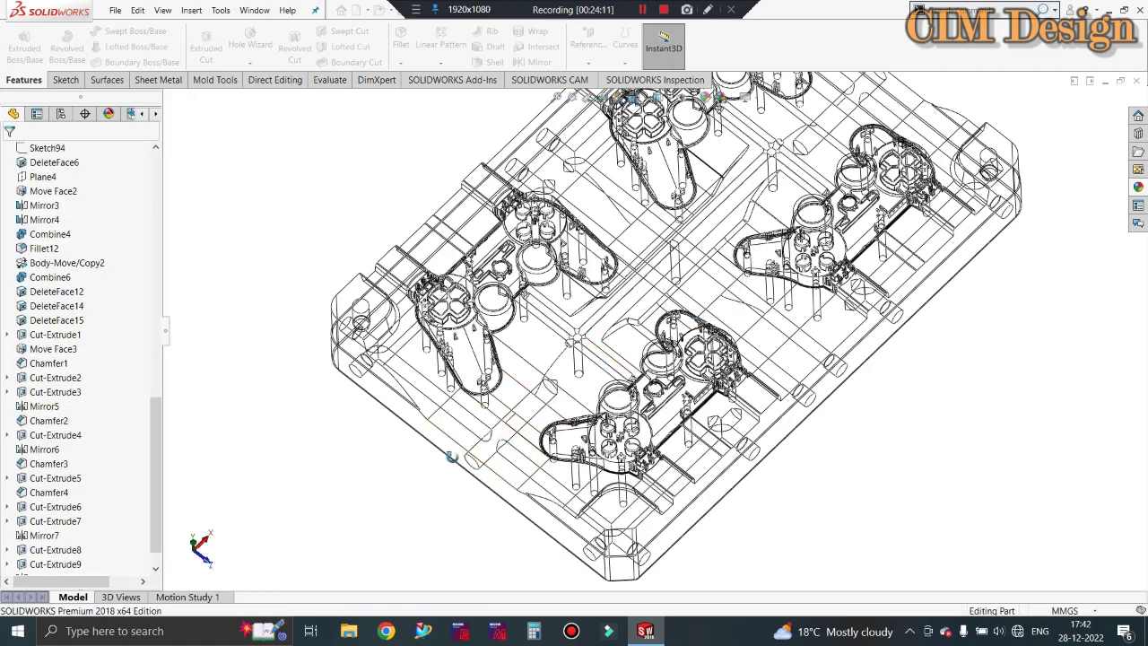
pyautogui.moveTo(448, 456); pyautogui.dragTo(410, 379, button='middle')
# - Sketch a Ø16 circle on the core plate's side face for an extruded cut
pyautogui.click(36, 50)
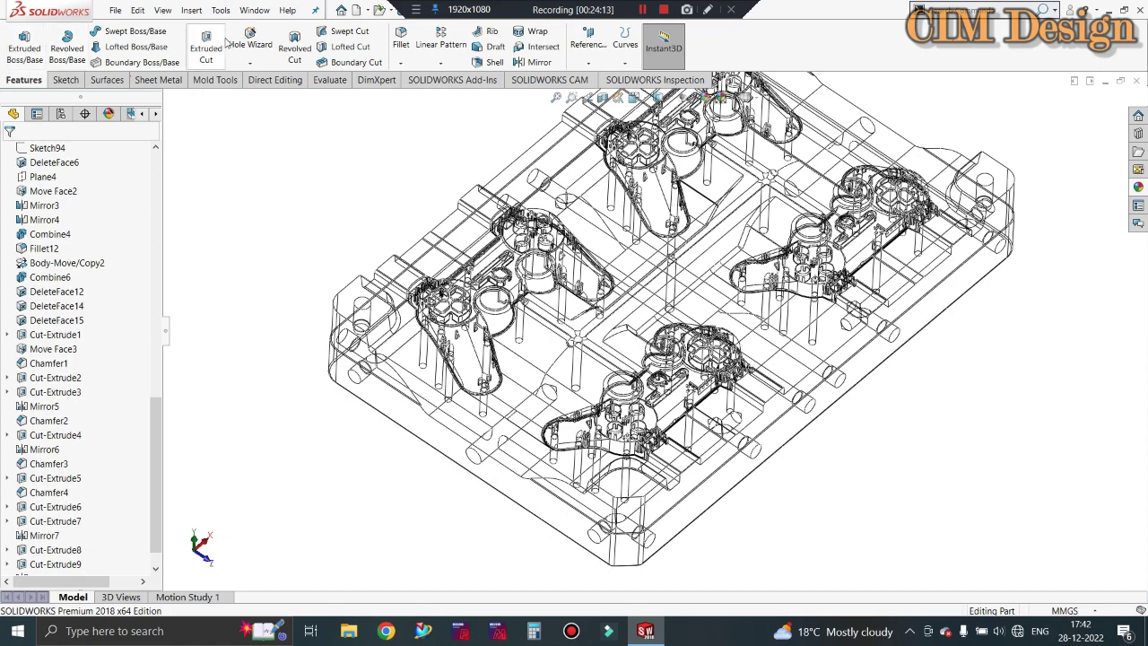
pyautogui.click(449, 446)
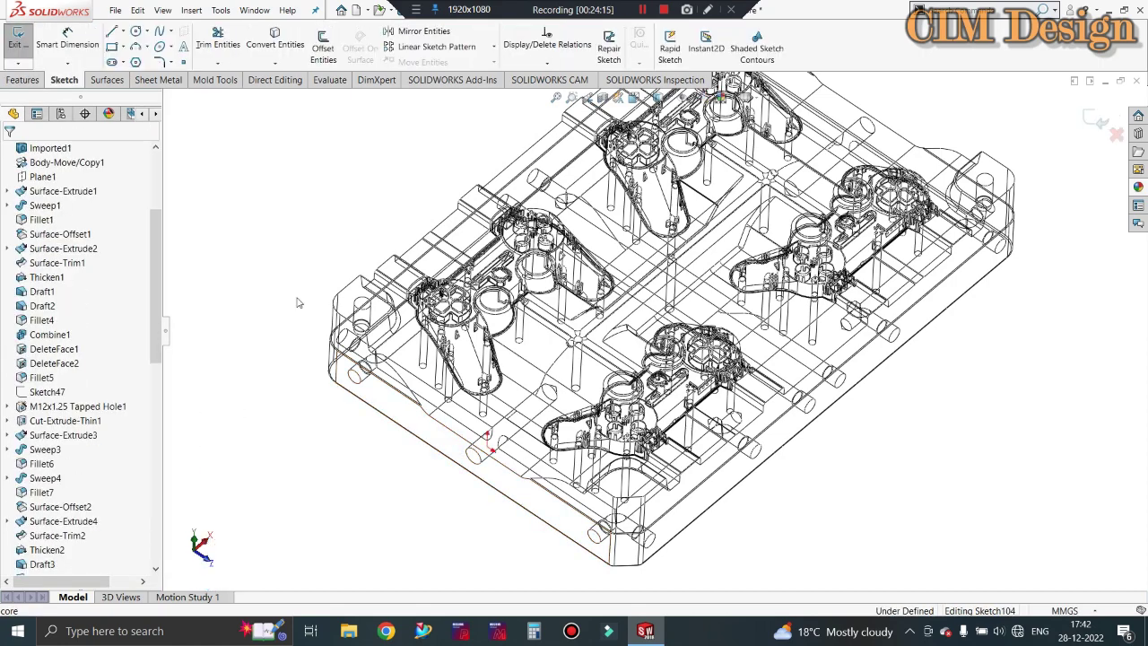
pyautogui.click(135, 31)
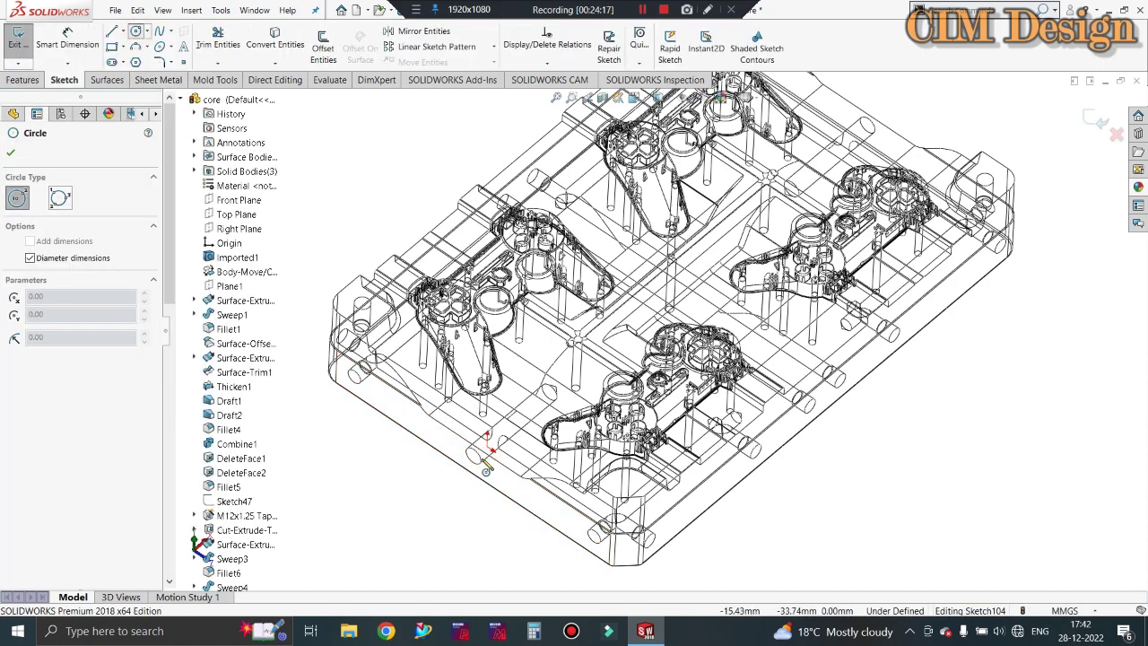
pyautogui.scroll(-3, 488, 436)
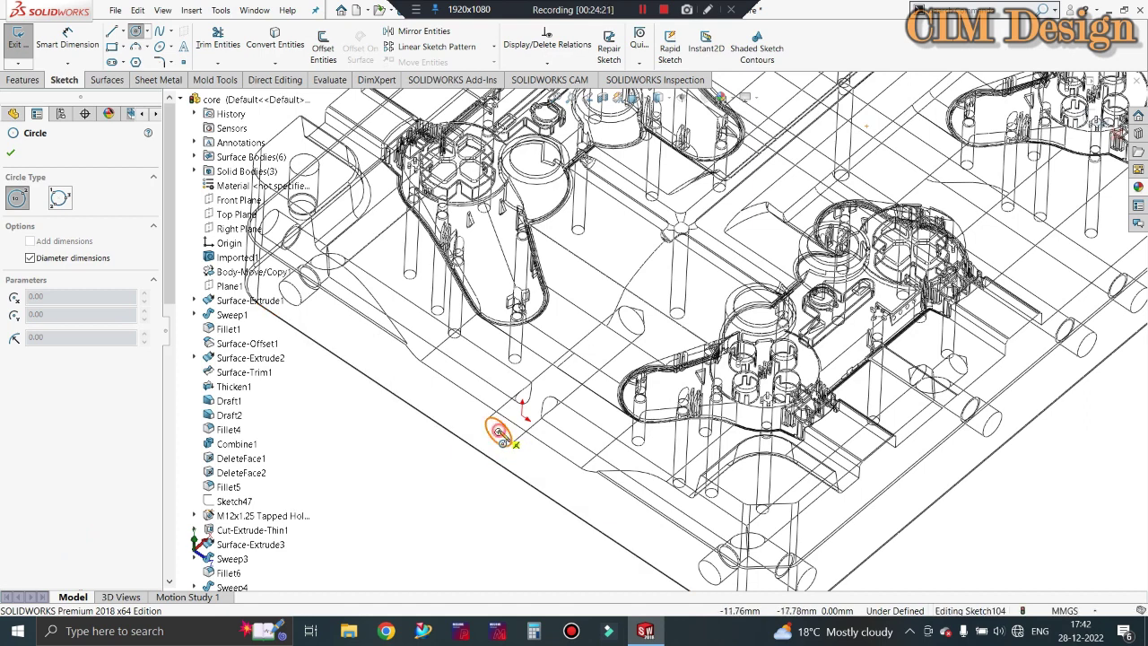
pyautogui.click(499, 434)
pyautogui.write('16')
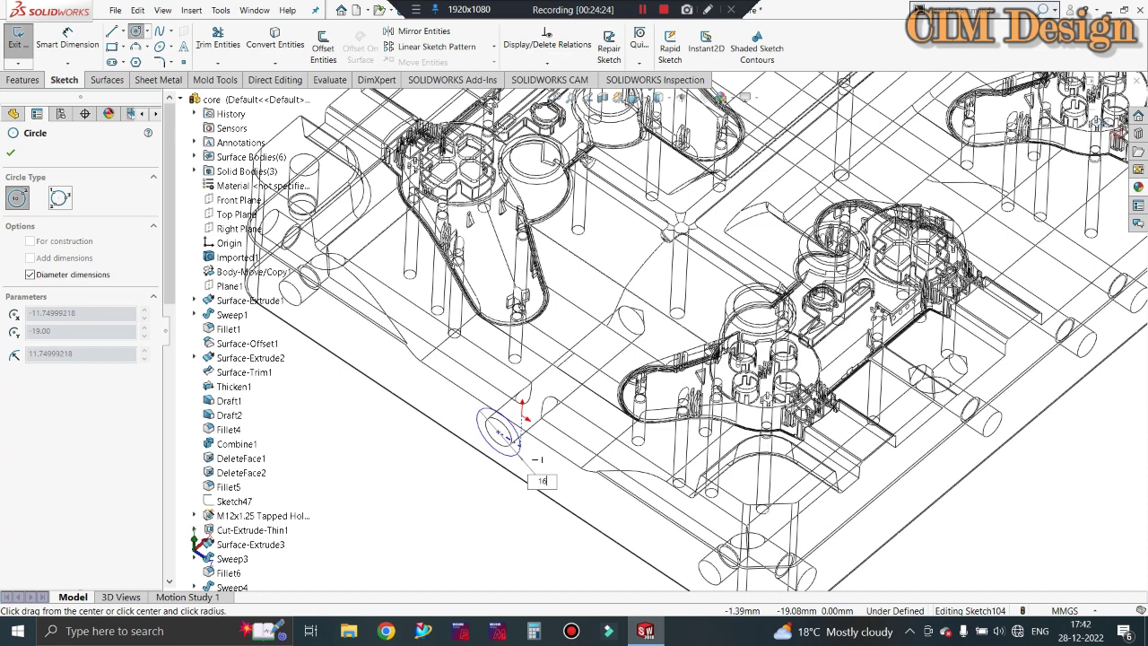
pyautogui.press('Return')
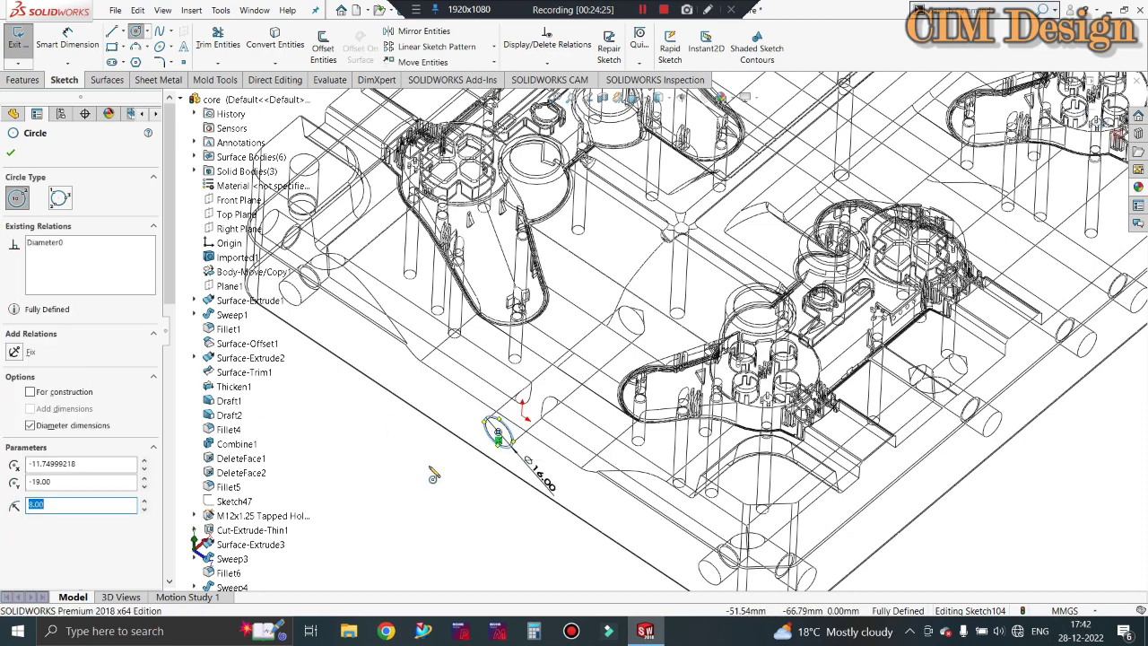
pyautogui.scroll(2, 433, 476)
pyautogui.click(11, 155)
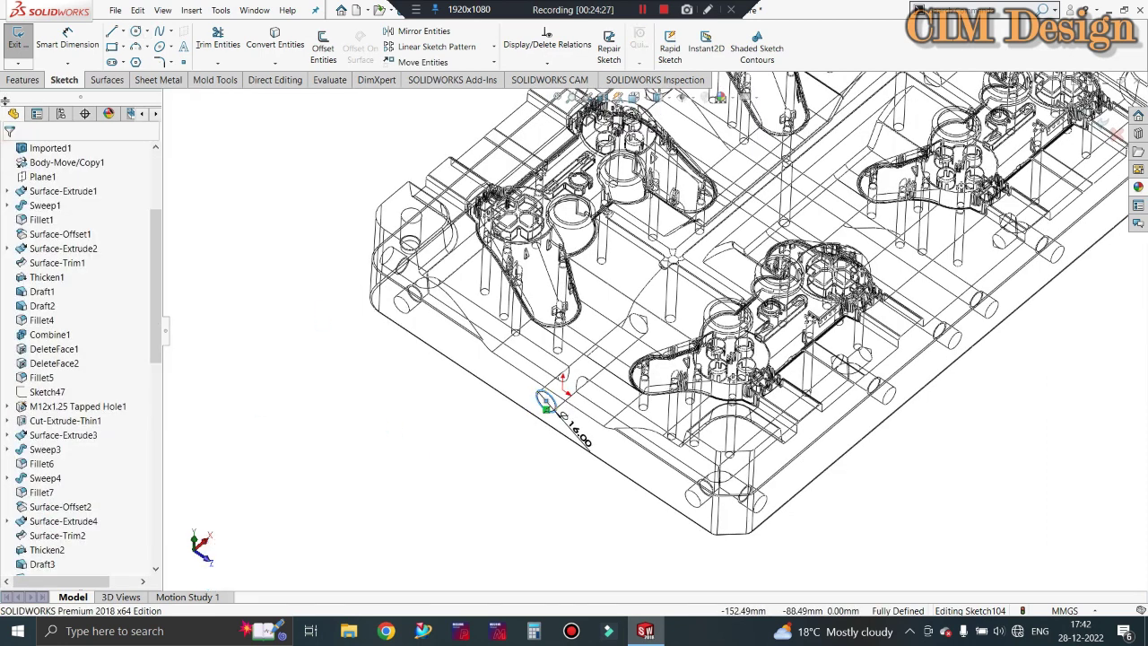
pyautogui.click(21, 54)
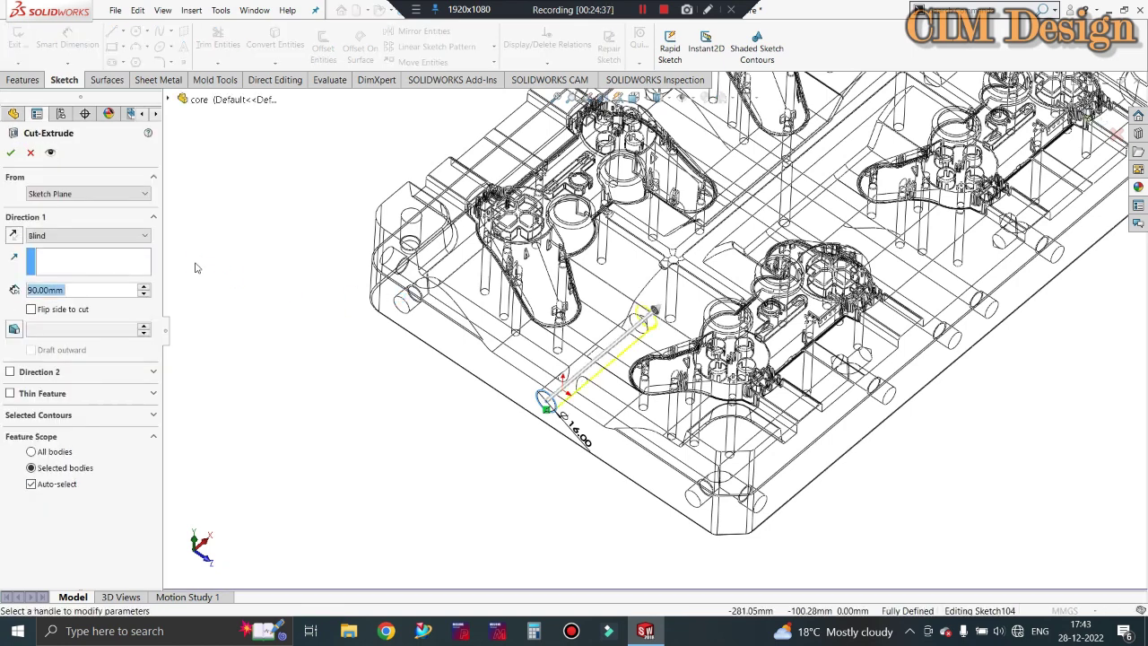
# - Cut the circle 12 mm deep, Blind, into the side of the plate
pyautogui.write('12')
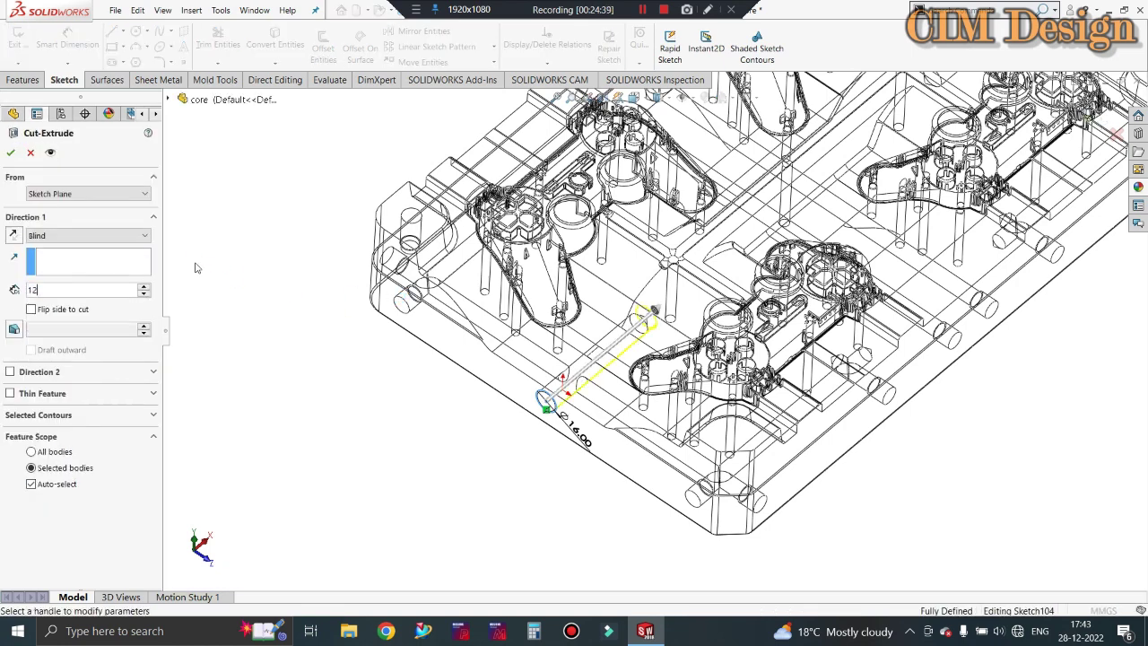
pyautogui.press('Return')
pyautogui.click(11, 153)
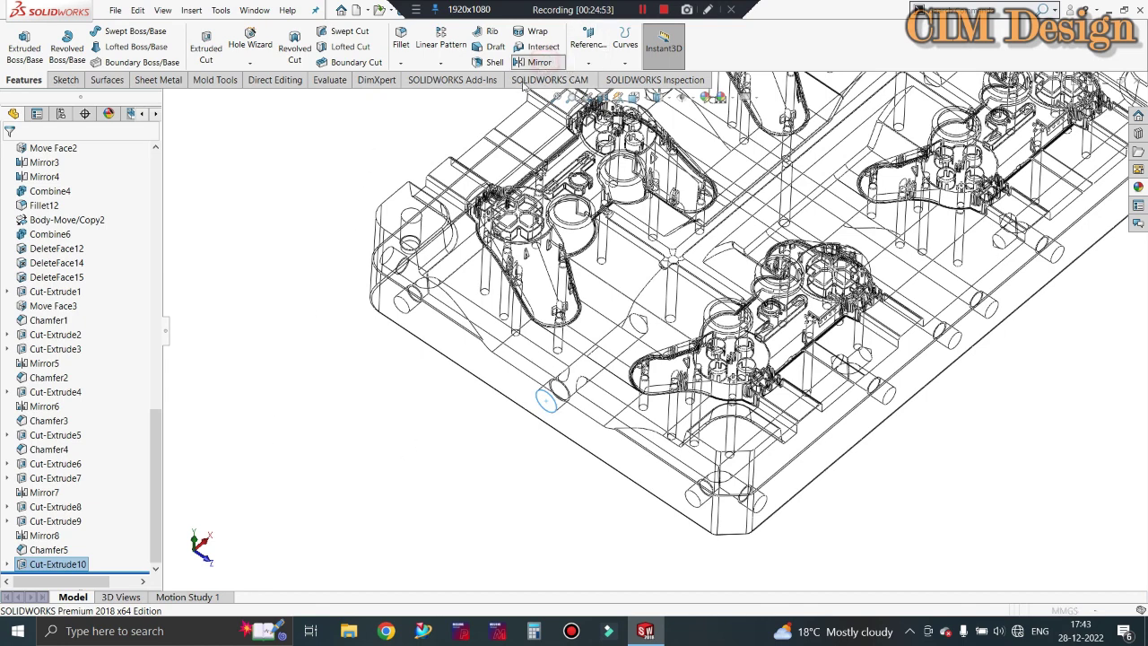
# - Mirror Cut-Extrude10's Ø16 hole using the Right Plane as the mirror plane
pyautogui.click(538, 62)
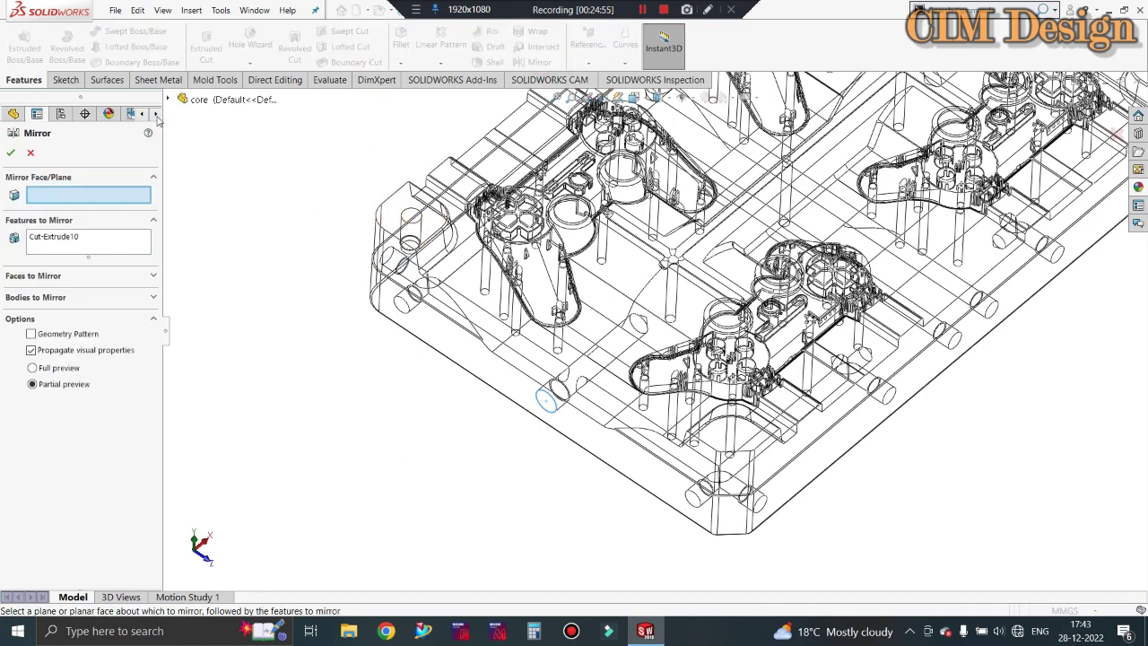
pyautogui.click(183, 98)
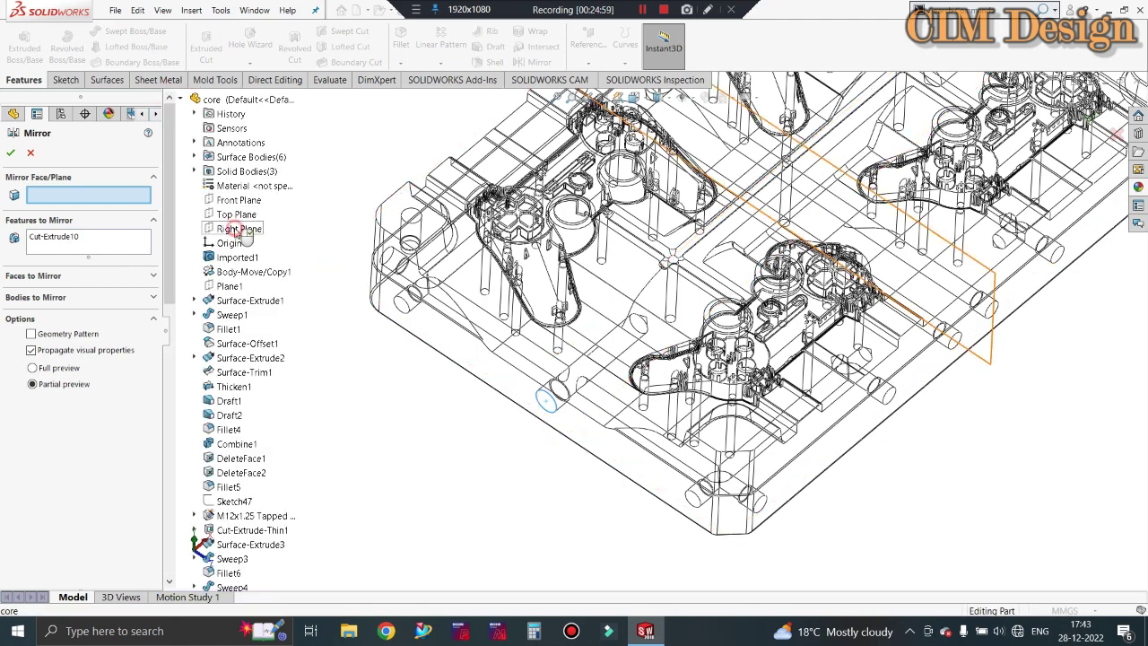
pyautogui.click(238, 229)
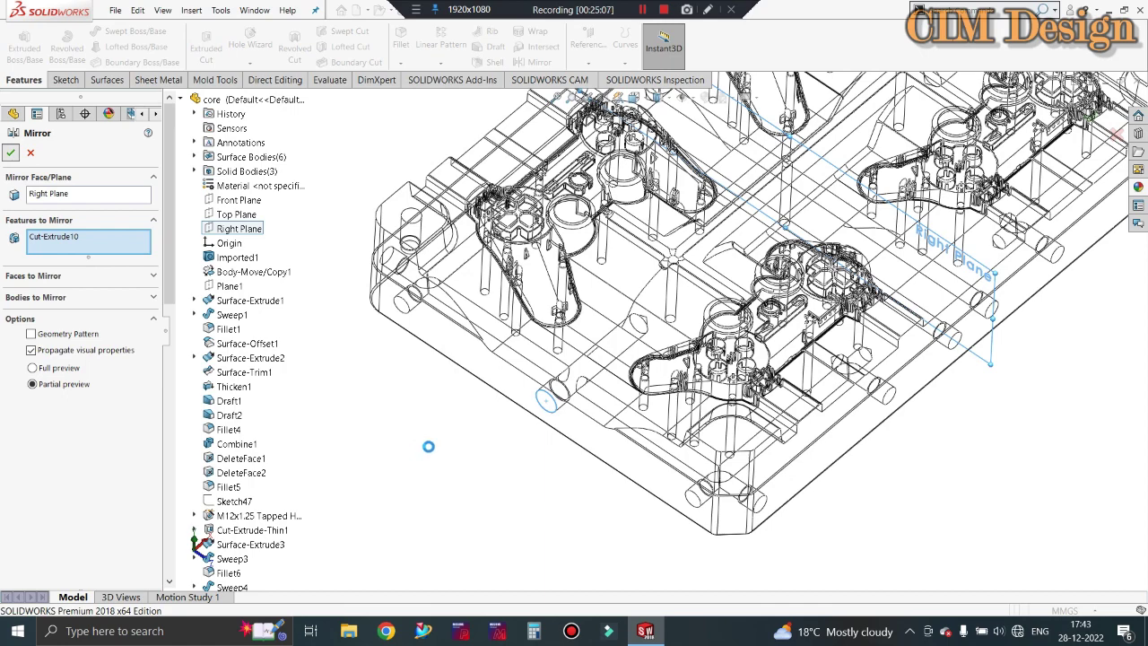
# - Zoom and orbit the mould to a tilted 3-D view, then switch to Shaded With Edges display style
pyautogui.scroll(-5, 428, 452)
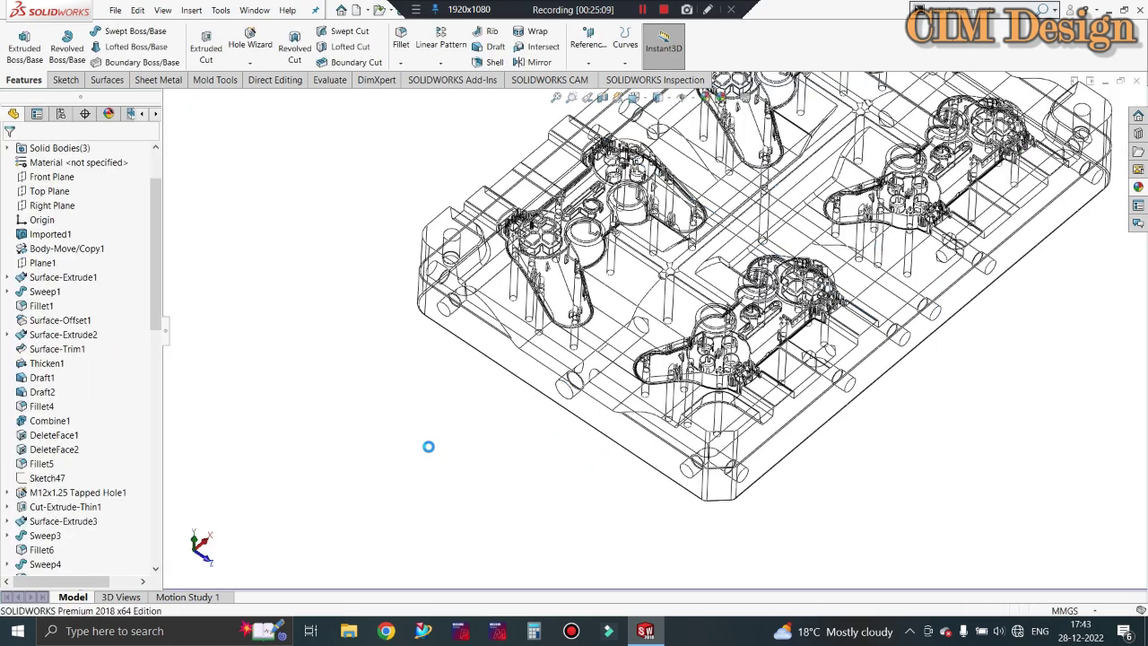
pyautogui.scroll(-3, 569, 461)
pyautogui.scroll(-2, 929, 157)
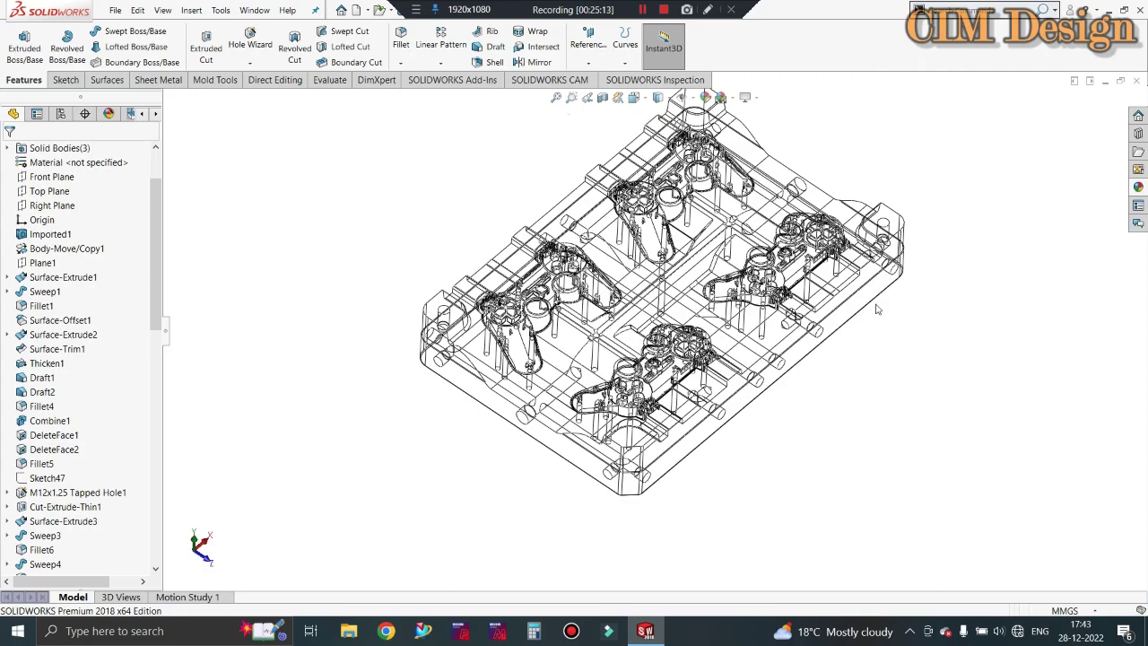
pyautogui.scroll(-2, 877, 310)
pyautogui.scroll(2, 756, 378)
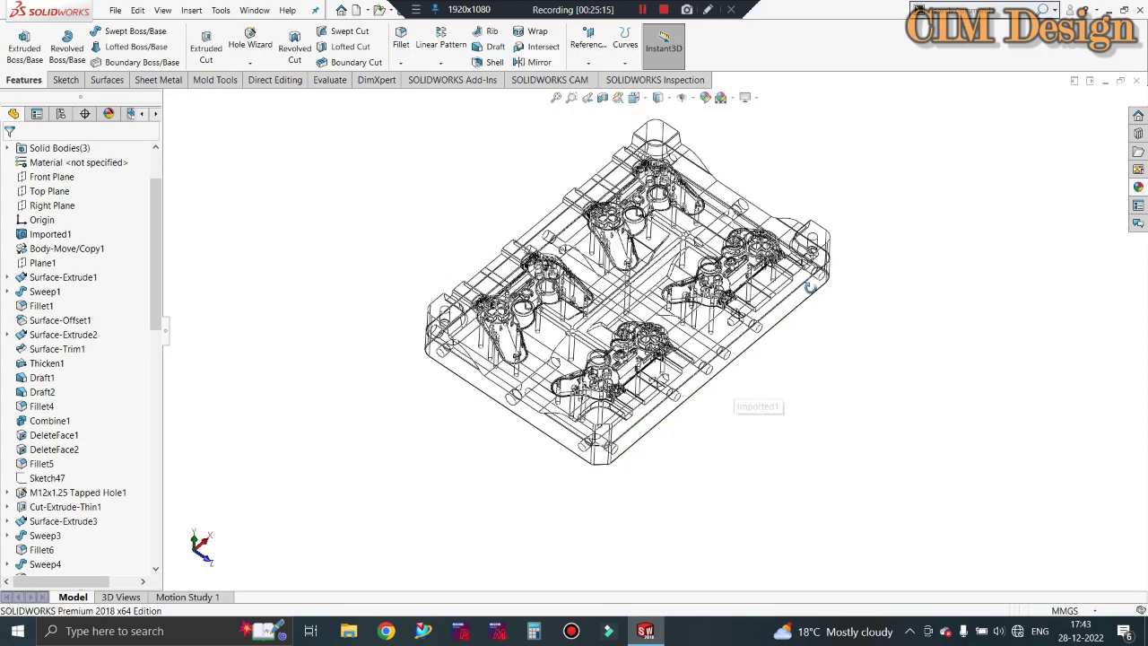
pyautogui.moveTo(758, 408)
pyautogui.mouseDown(button='middle')
pyautogui.moveTo(757, 287)
pyautogui.moveTo(792, 196)
pyautogui.moveTo(632, 139)
pyautogui.mouseUp(button='middle')
pyautogui.scroll(-2, 758, 287)
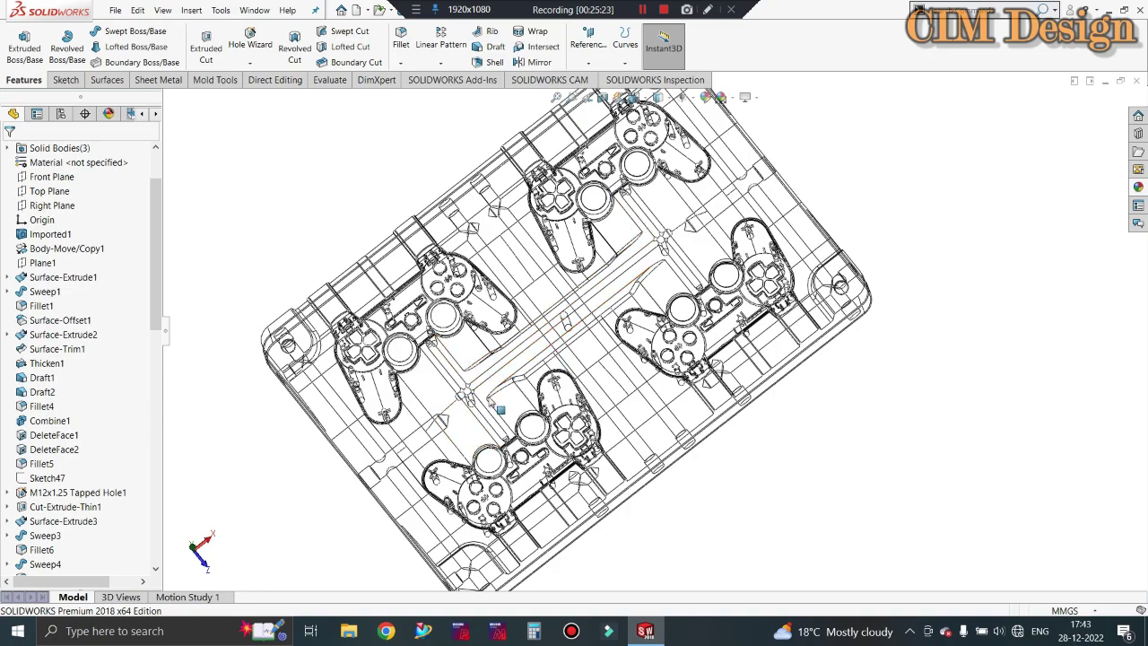
pyautogui.scroll(-2, 483, 409)
pyautogui.scroll(2, 489, 406)
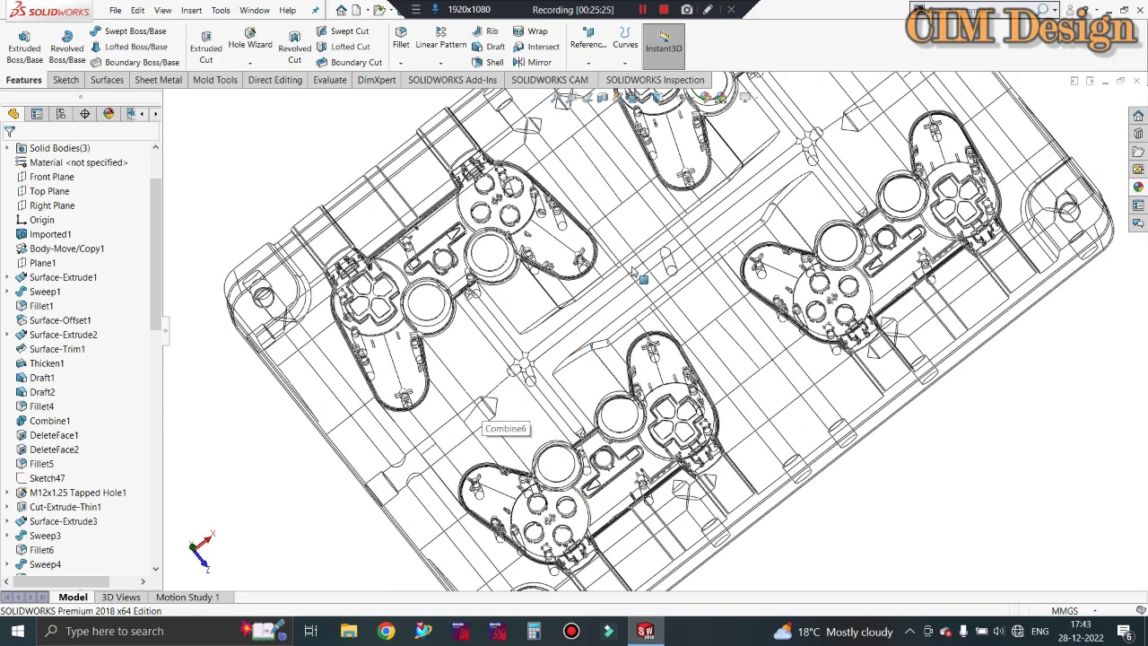
pyautogui.moveTo(600, 318); pyautogui.dragTo(619, 269, button='middle')
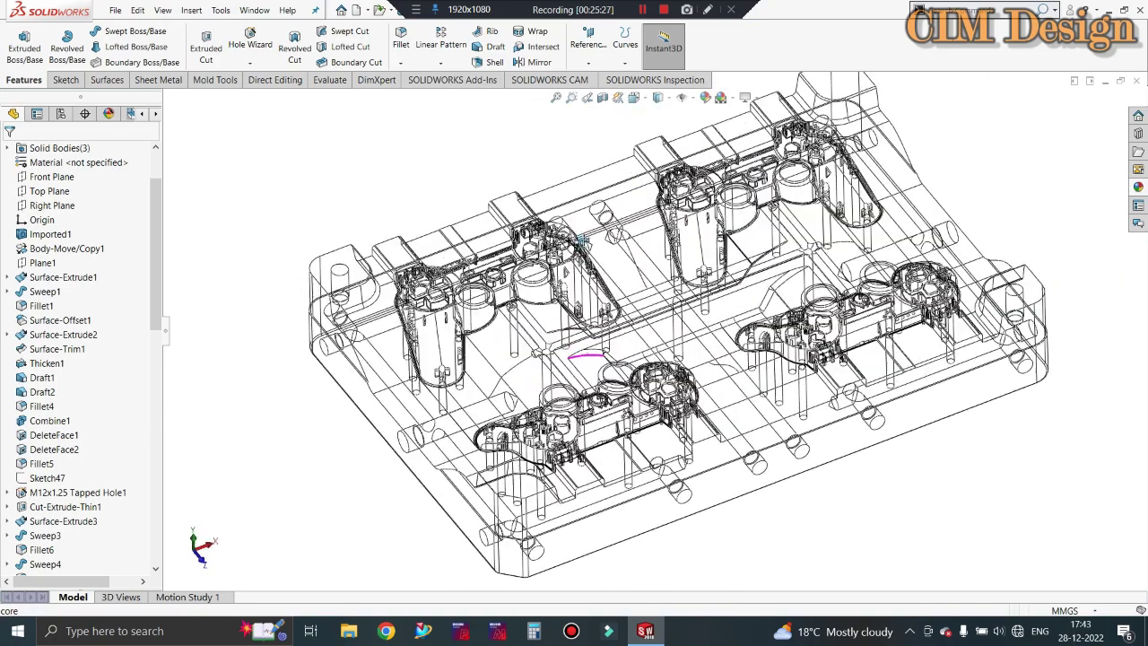
pyautogui.click(668, 104)
pyautogui.click(659, 116)
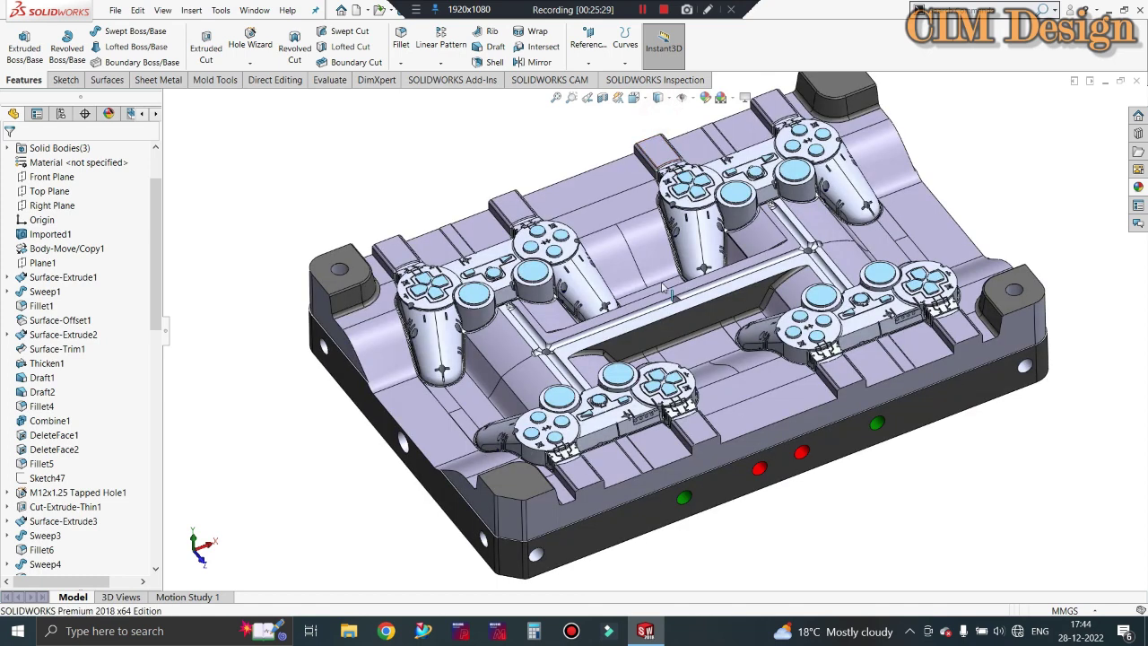
pyautogui.scroll(-2, 610, 305)
pyautogui.scroll(1, 899, 290)
pyautogui.scroll(1, 772, 276)
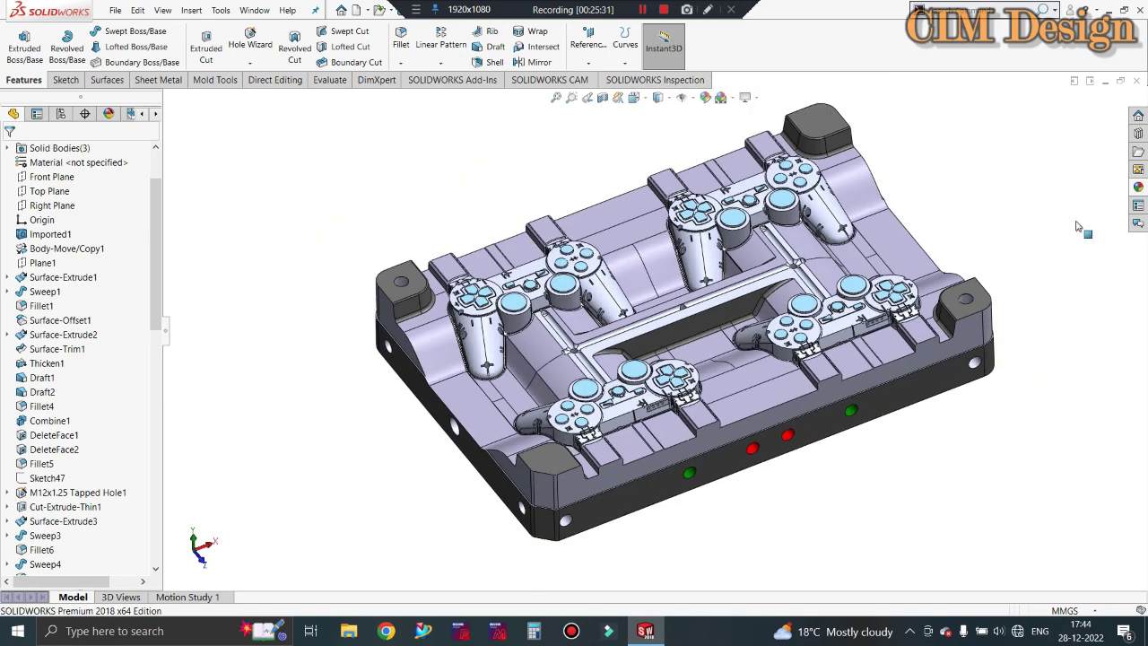
pyautogui.scroll(1, 1059, 245)
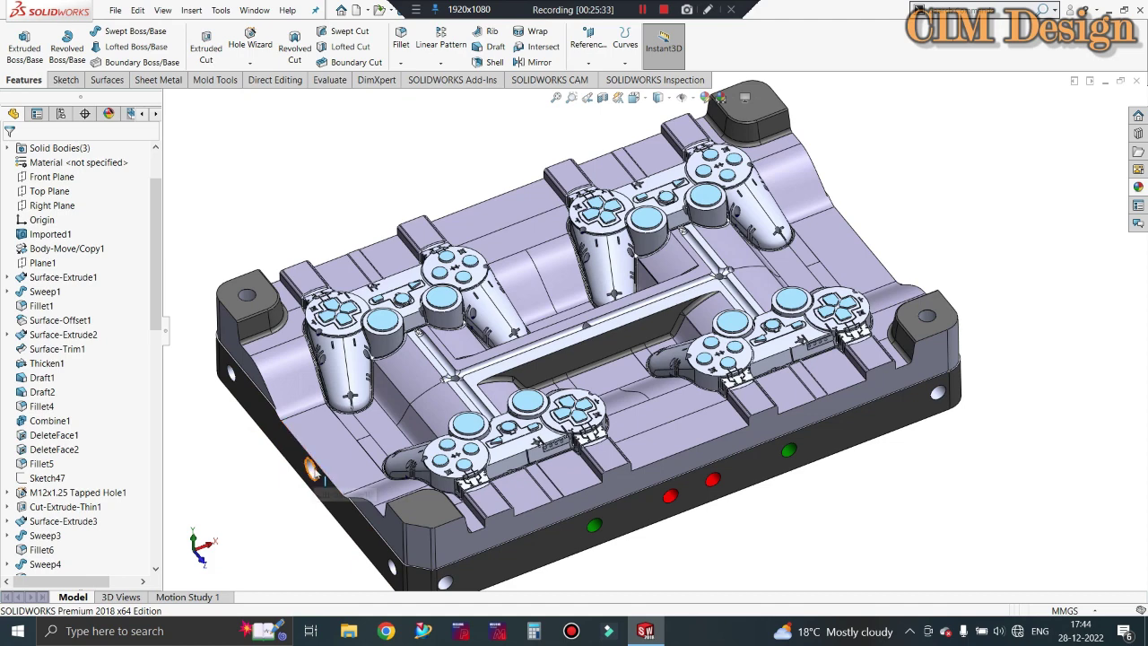
pyautogui.press('f')
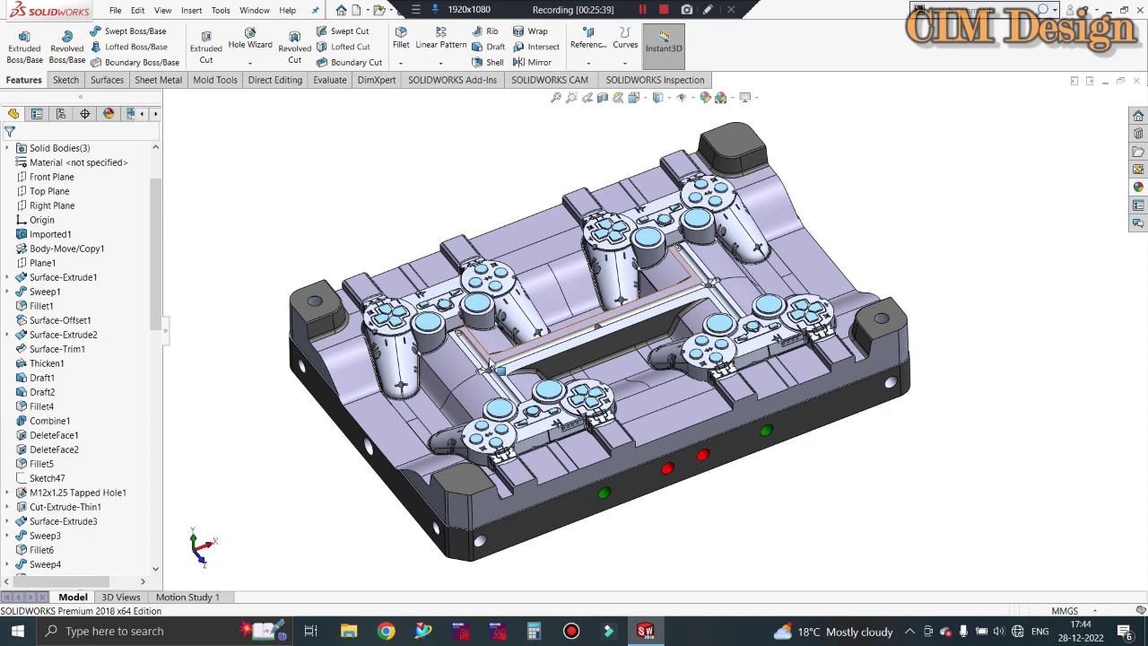
pyautogui.click(490, 359)
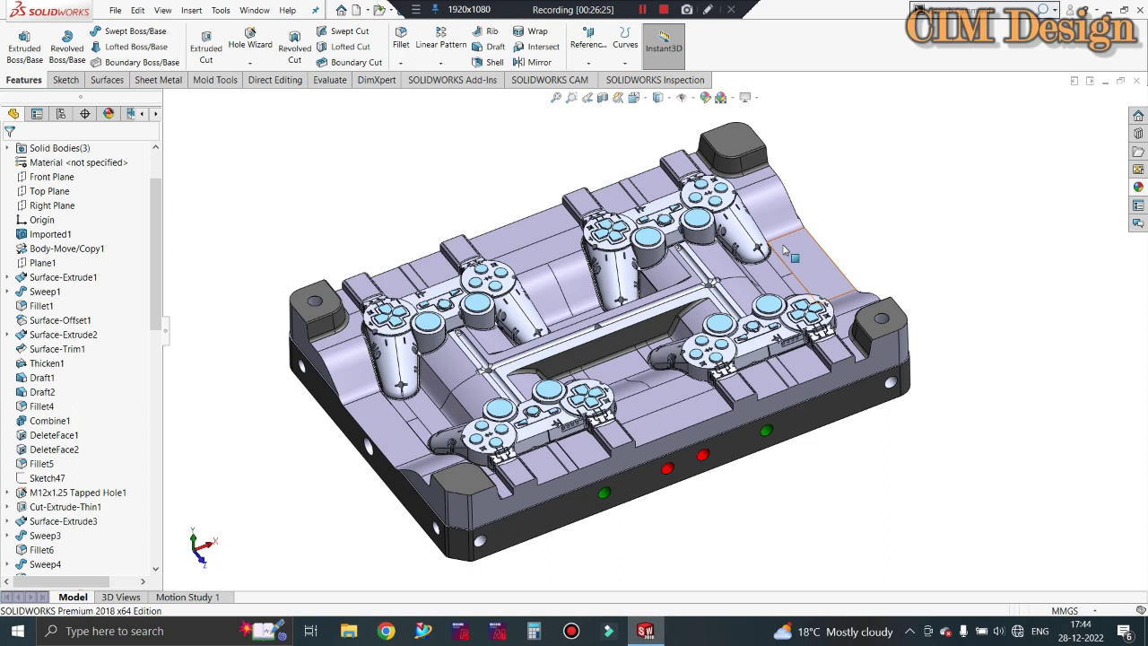
pyautogui.scroll(-2, 654, 337)
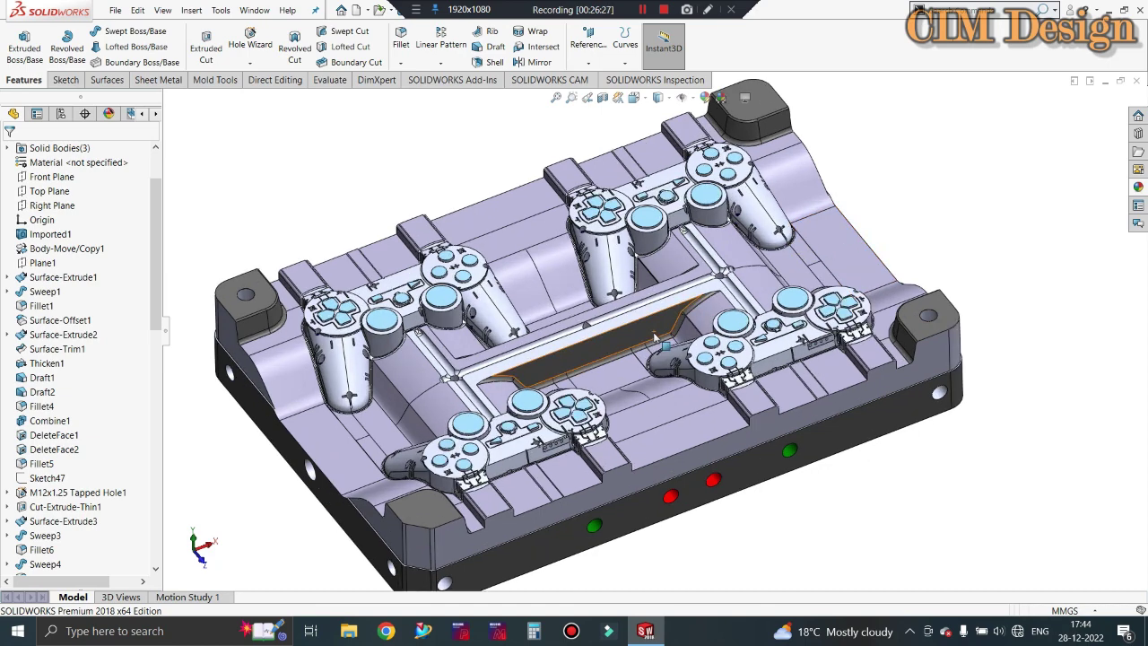
pyautogui.scroll(2, 654, 337)
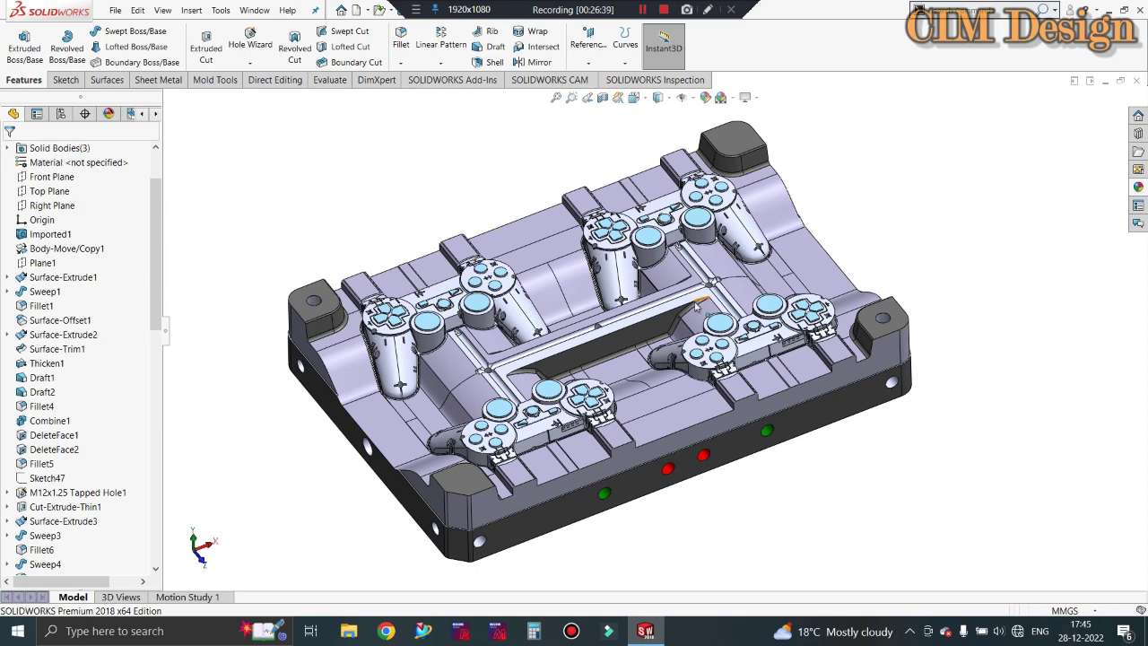
pyautogui.moveTo(659, 304); pyautogui.dragTo(697, 304, button='middle')
pyautogui.scroll(-2, 466, 303)
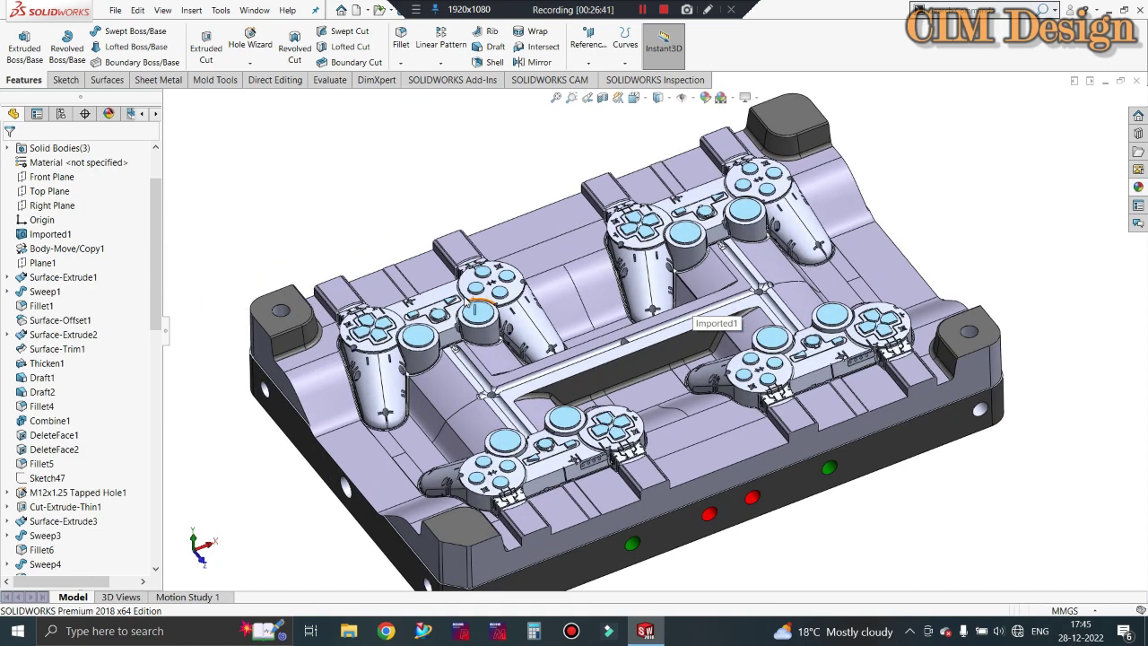
pyautogui.keyDown('ctrl'); pyautogui.moveTo(763, 360); pyautogui.dragTo(744, 351, button='middle'); pyautogui.keyUp('ctrl')
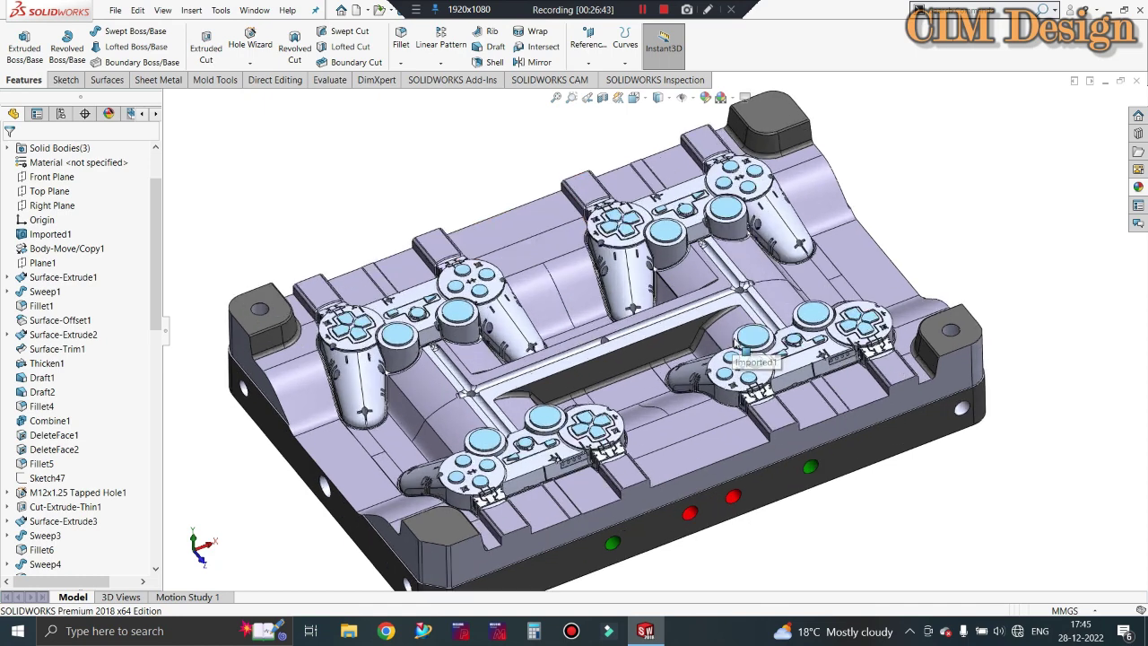
pyautogui.press('f')
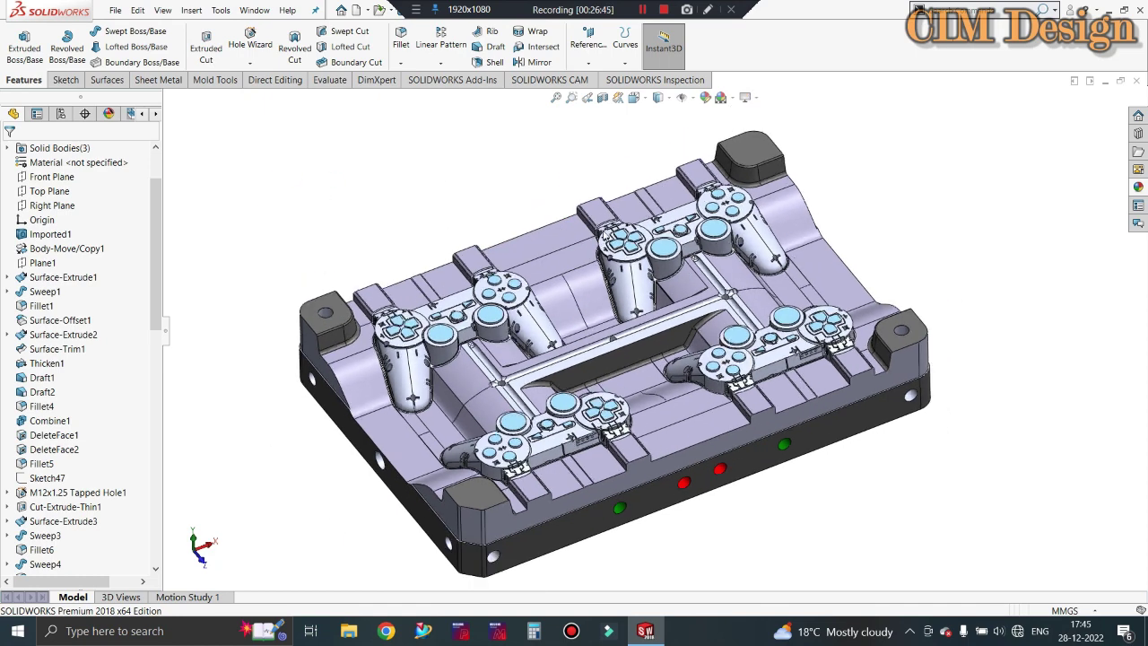